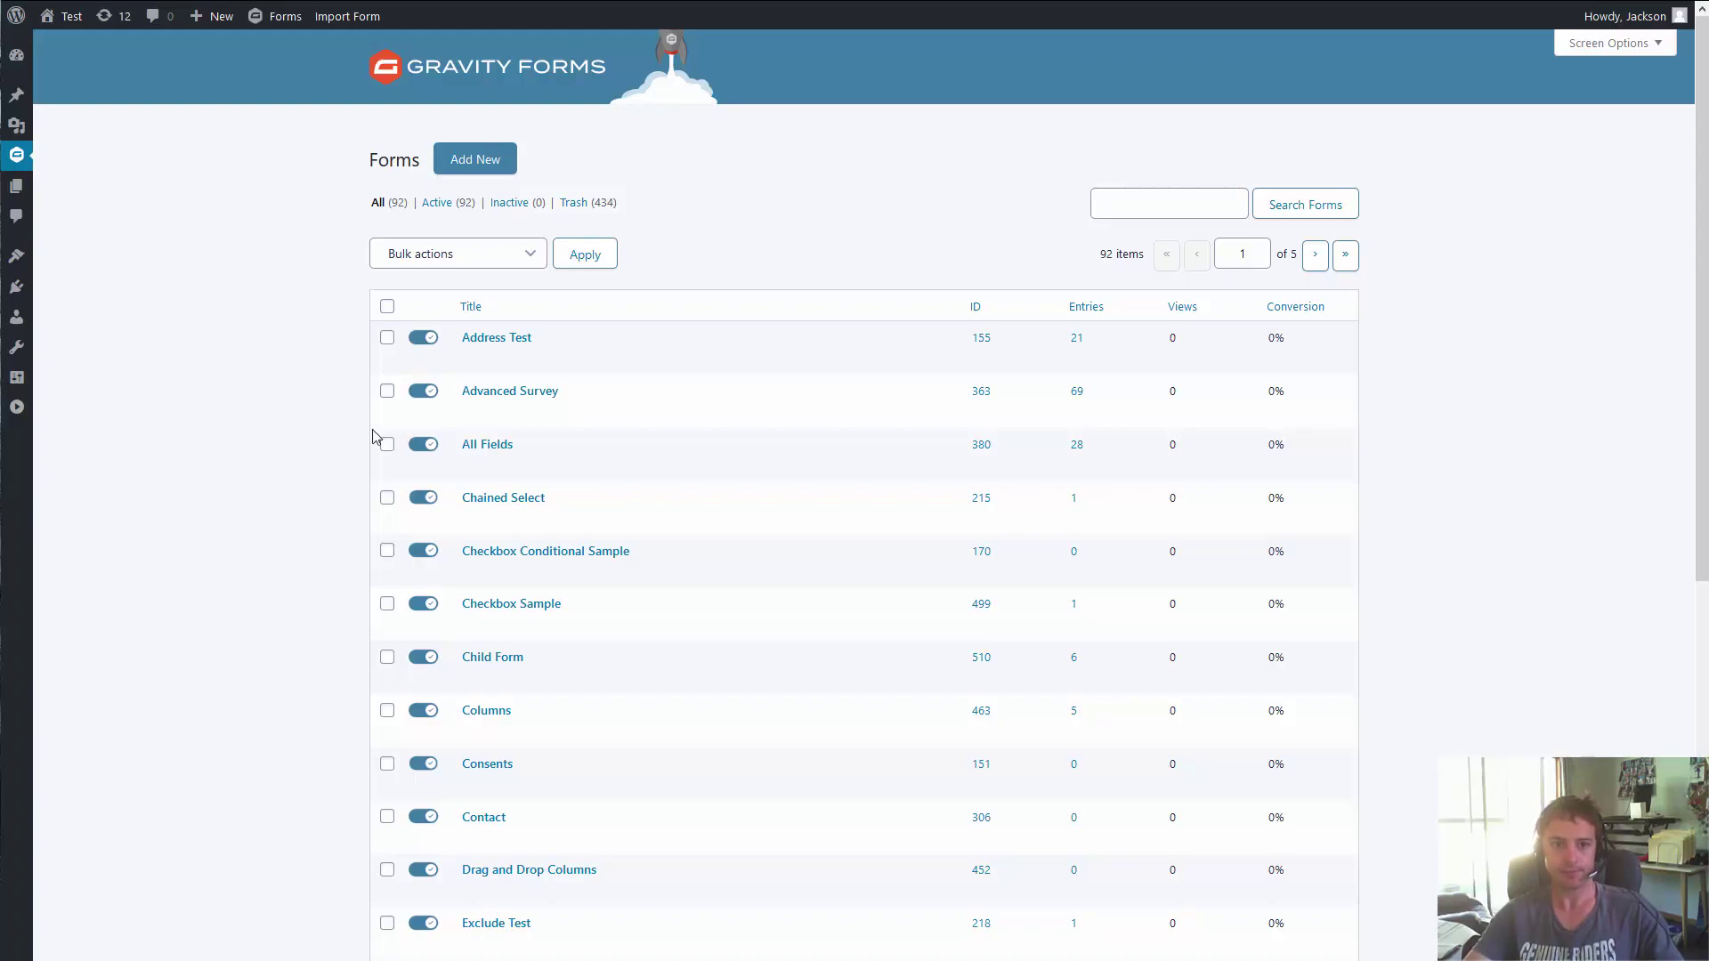
- Create a new form titled "Test Form"
click(489, 157)
text(Test Form)
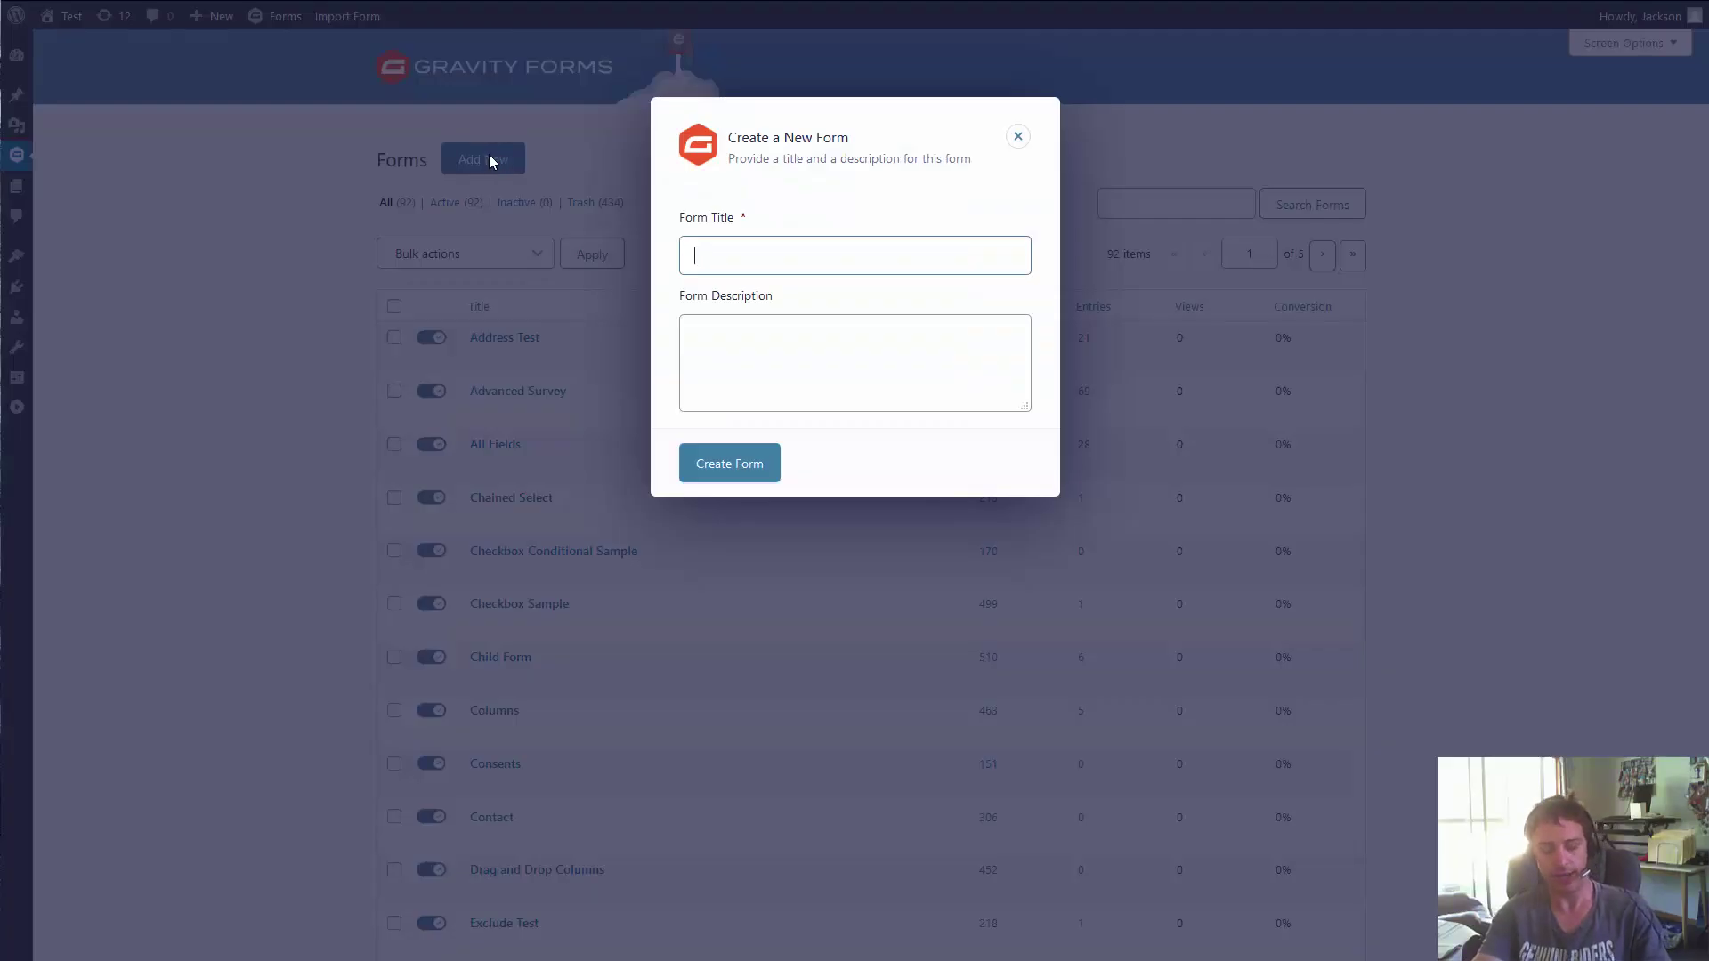
key(Return)
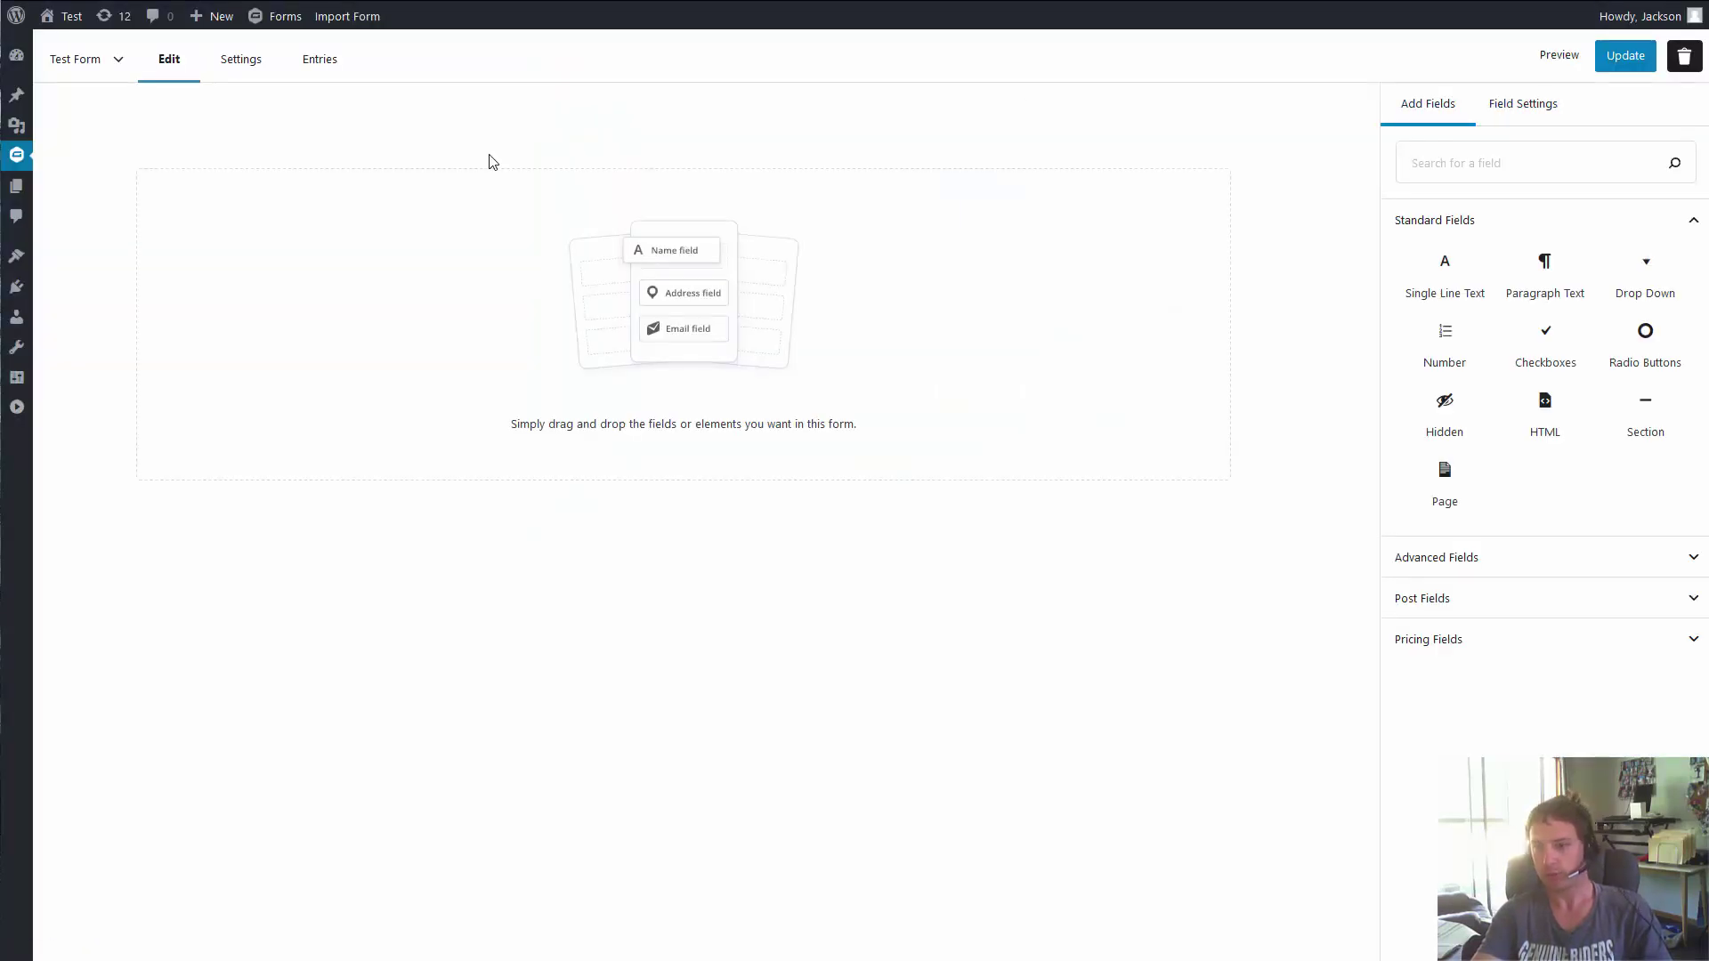
- Add the advanced Name, Date and Time fields to the form, side by side in one row
click(1651, 561)
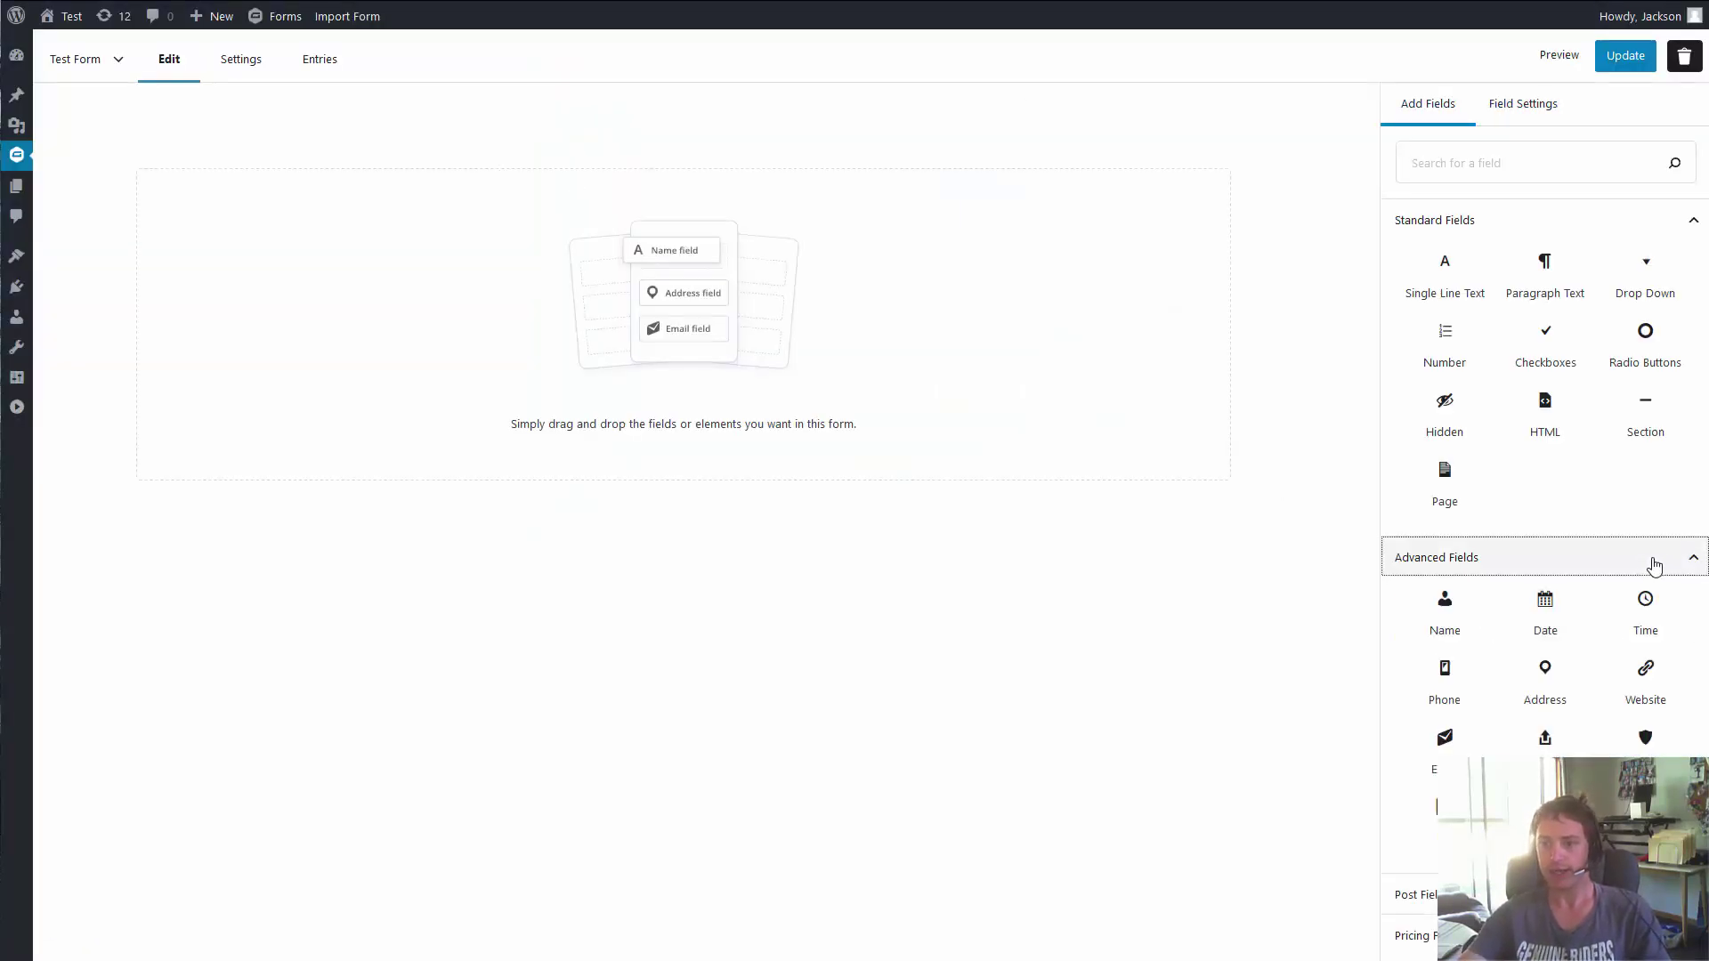
click(1469, 618)
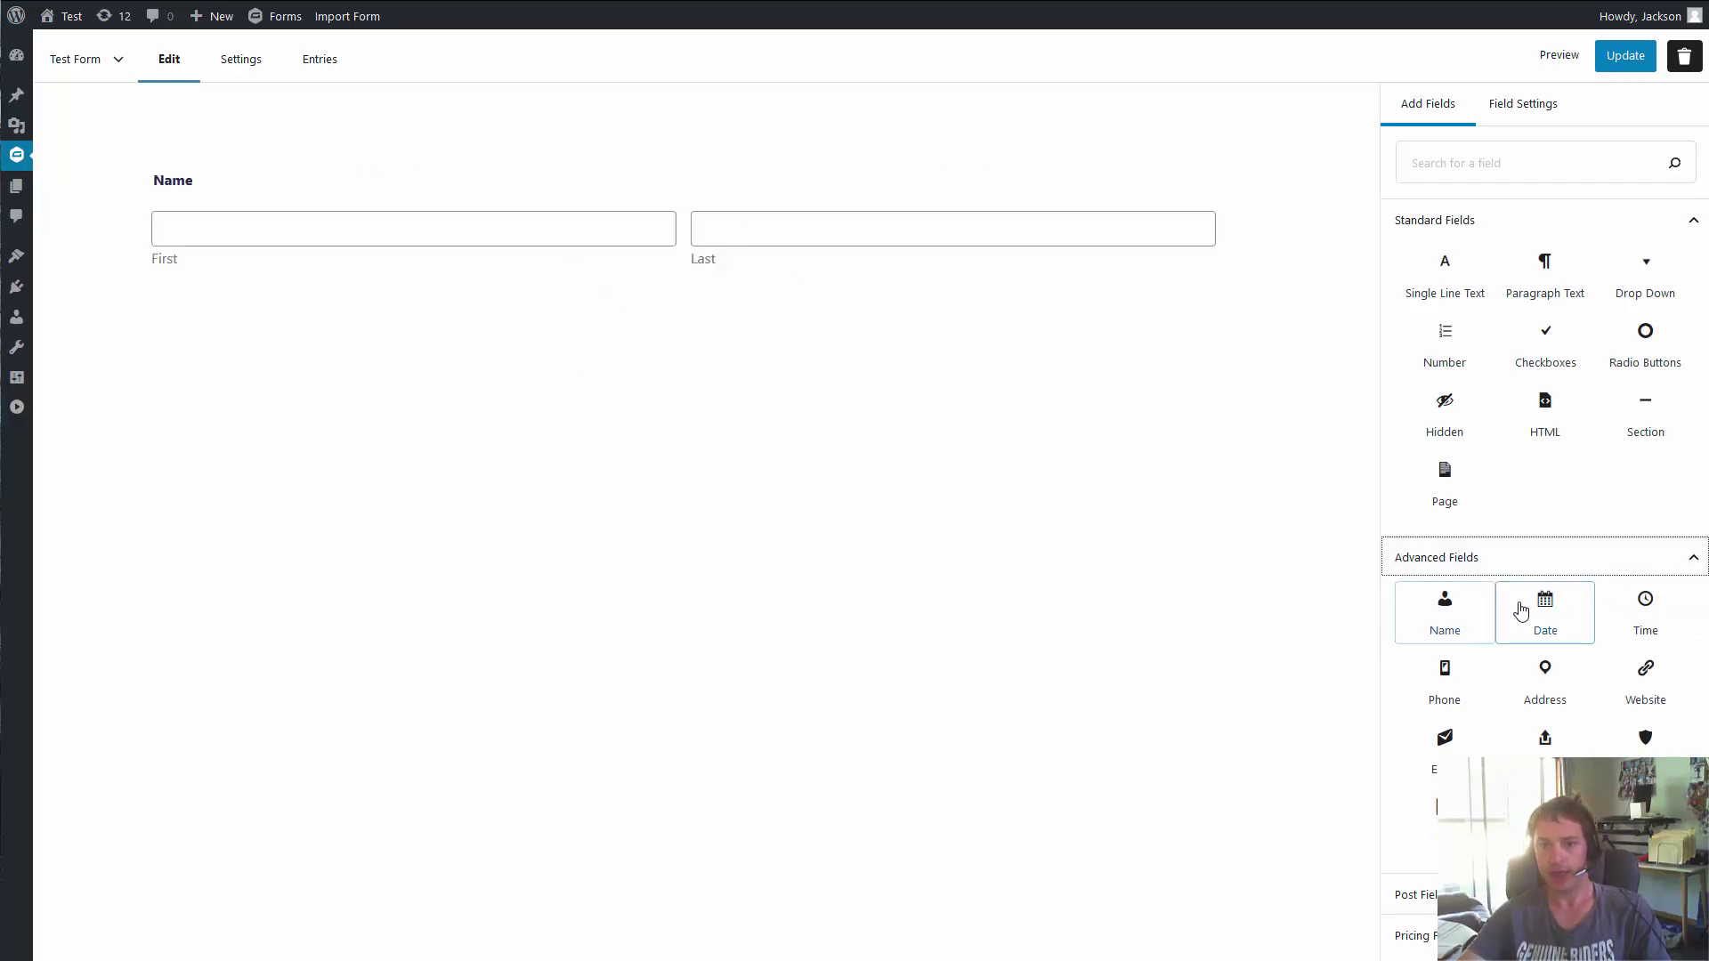
drag(1545, 623, 1255, 250)
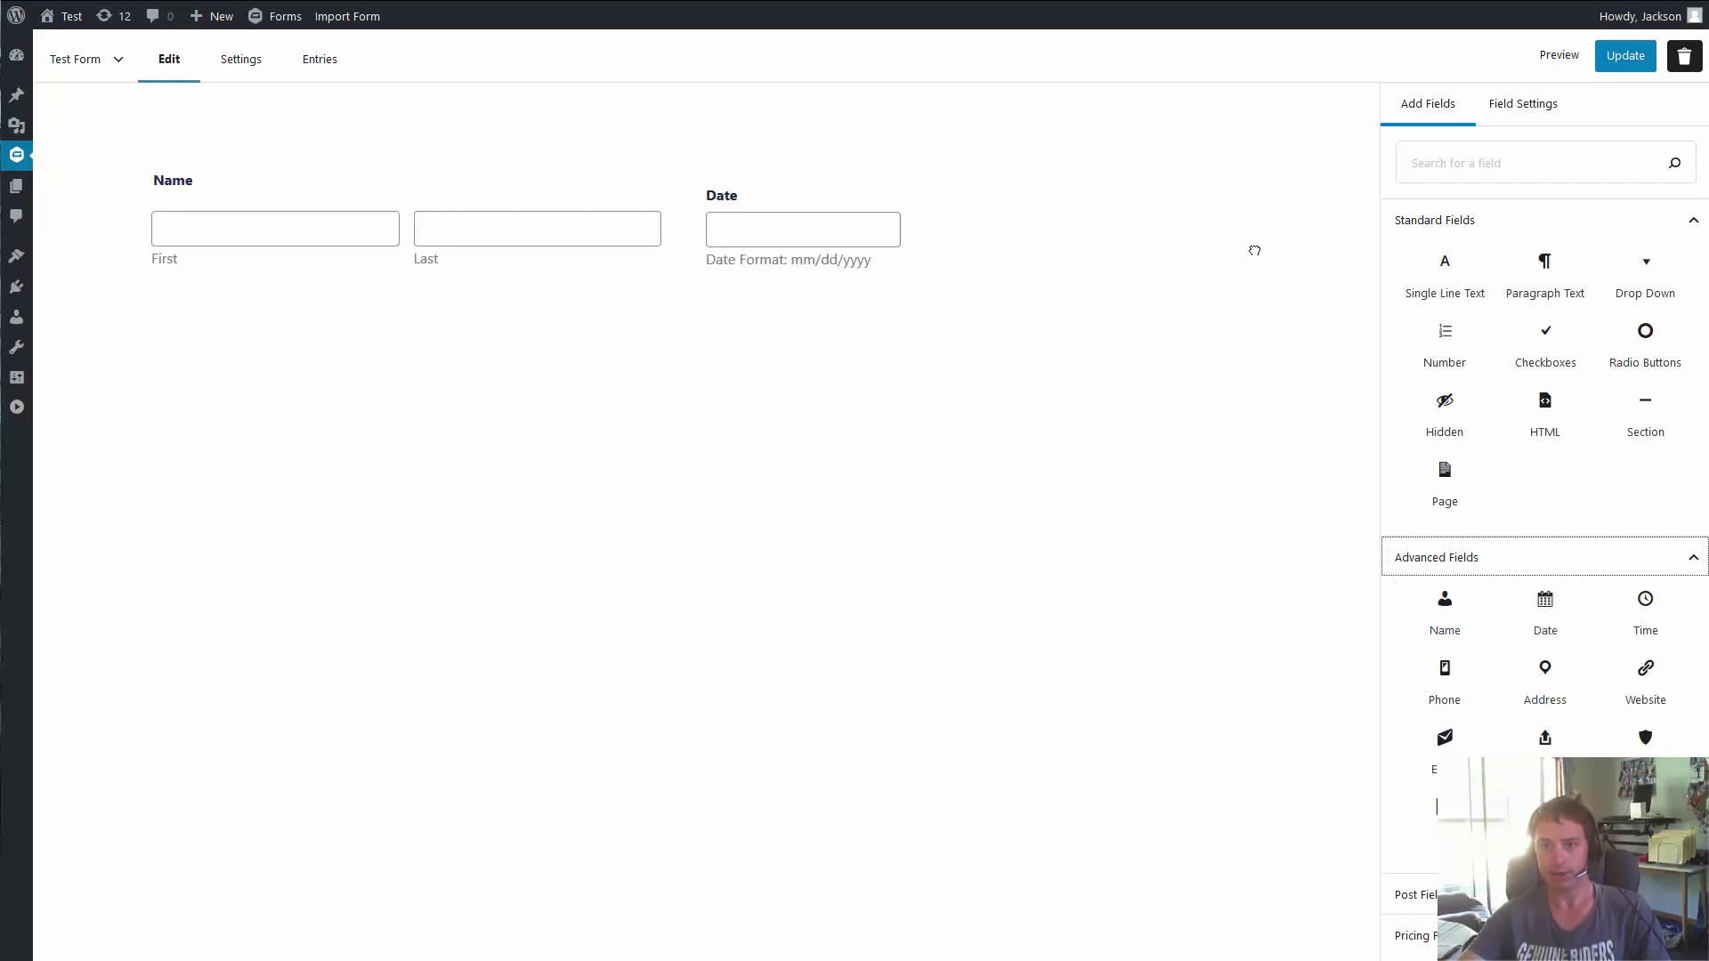
drag(1644, 610, 1242, 245)
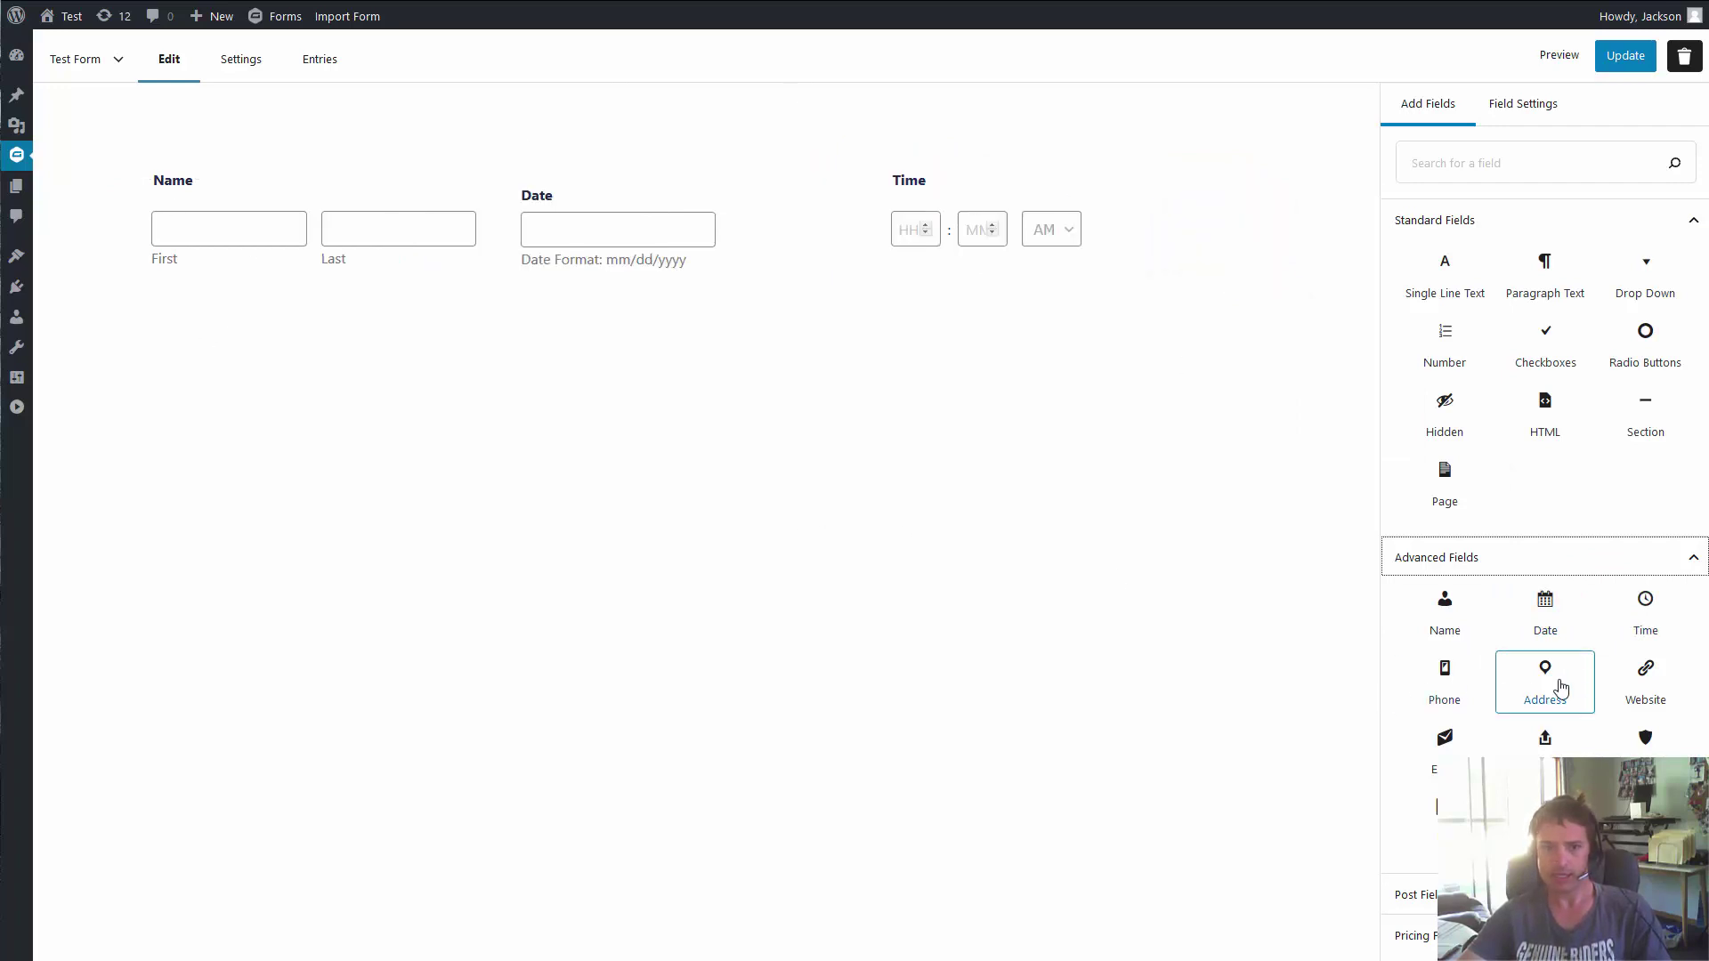
- Add an Address field, Email and Website side by side below it, and a Consent field at the end, and save the form
drag(1546, 682, 676, 338)
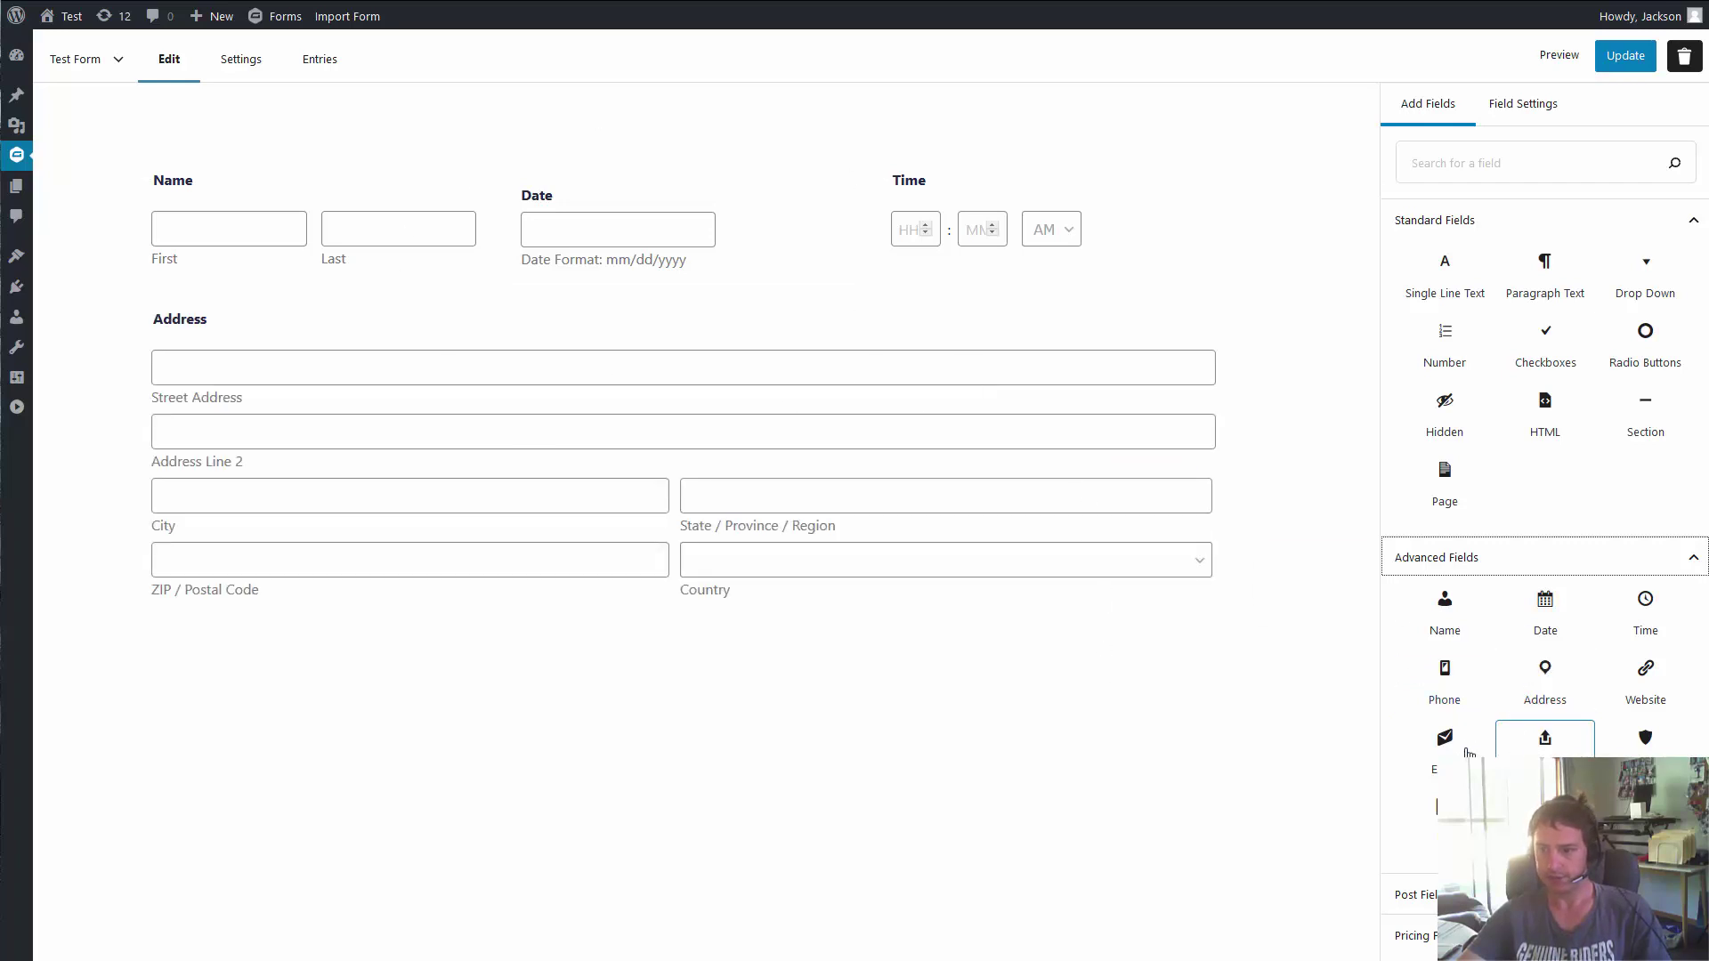
drag(1460, 748, 431, 681)
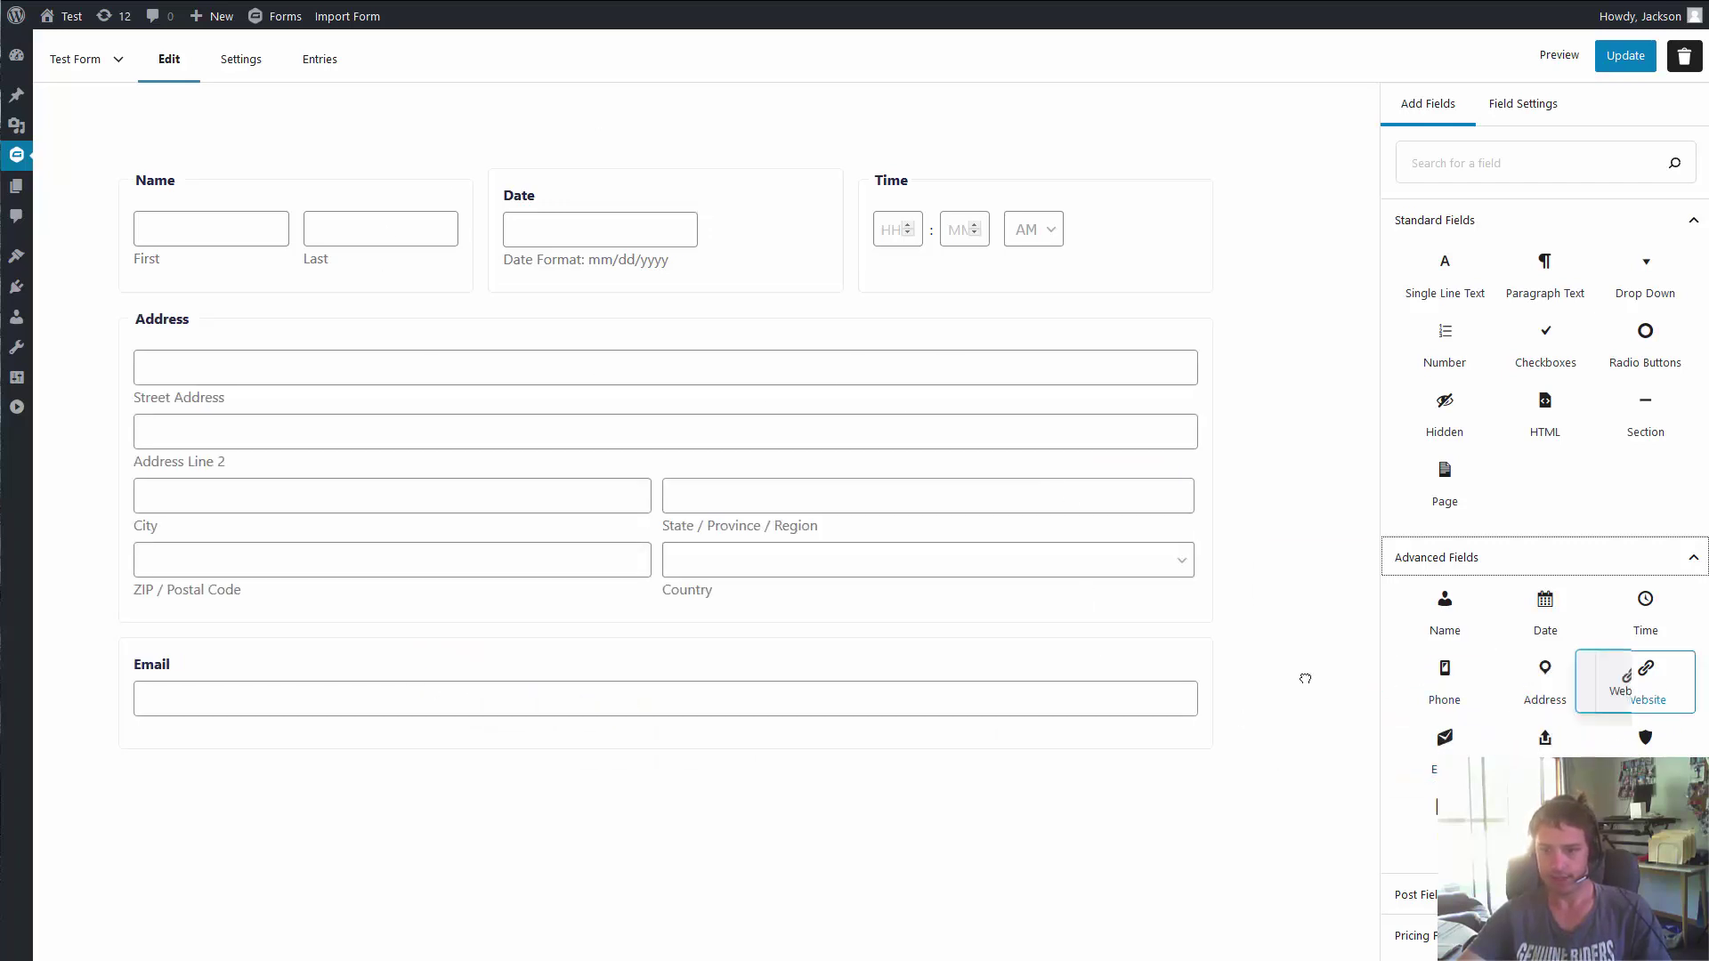
drag(1645, 677, 1115, 651)
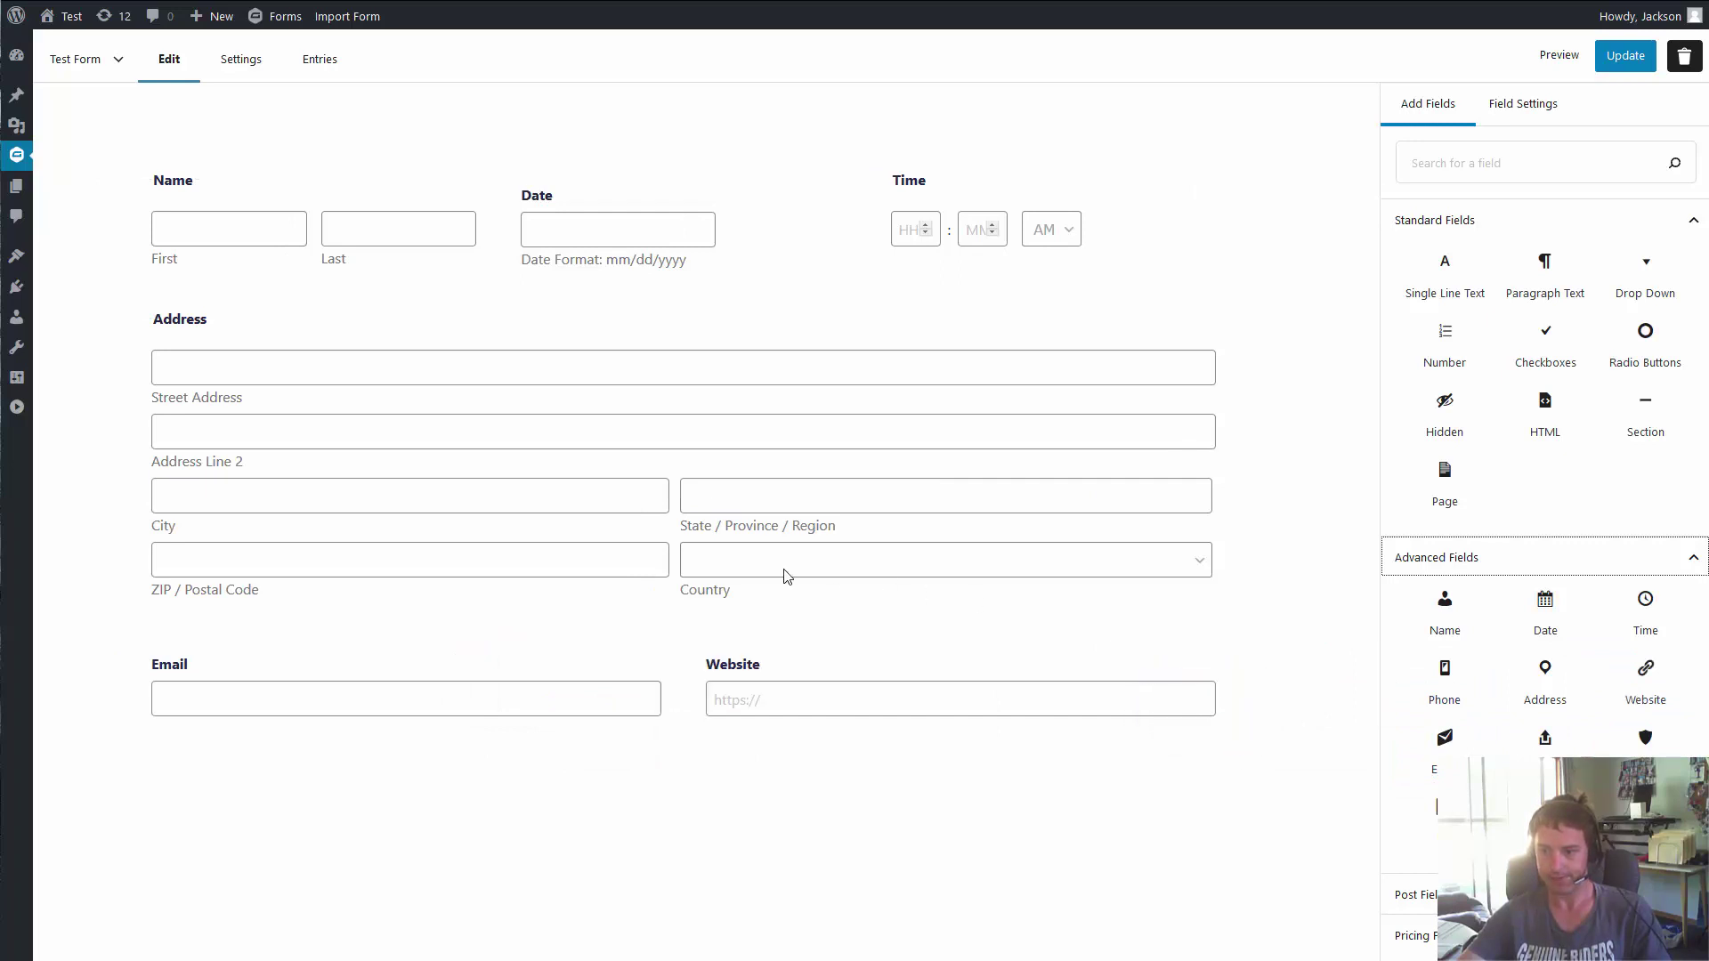
drag(1645, 737, 1137, 766)
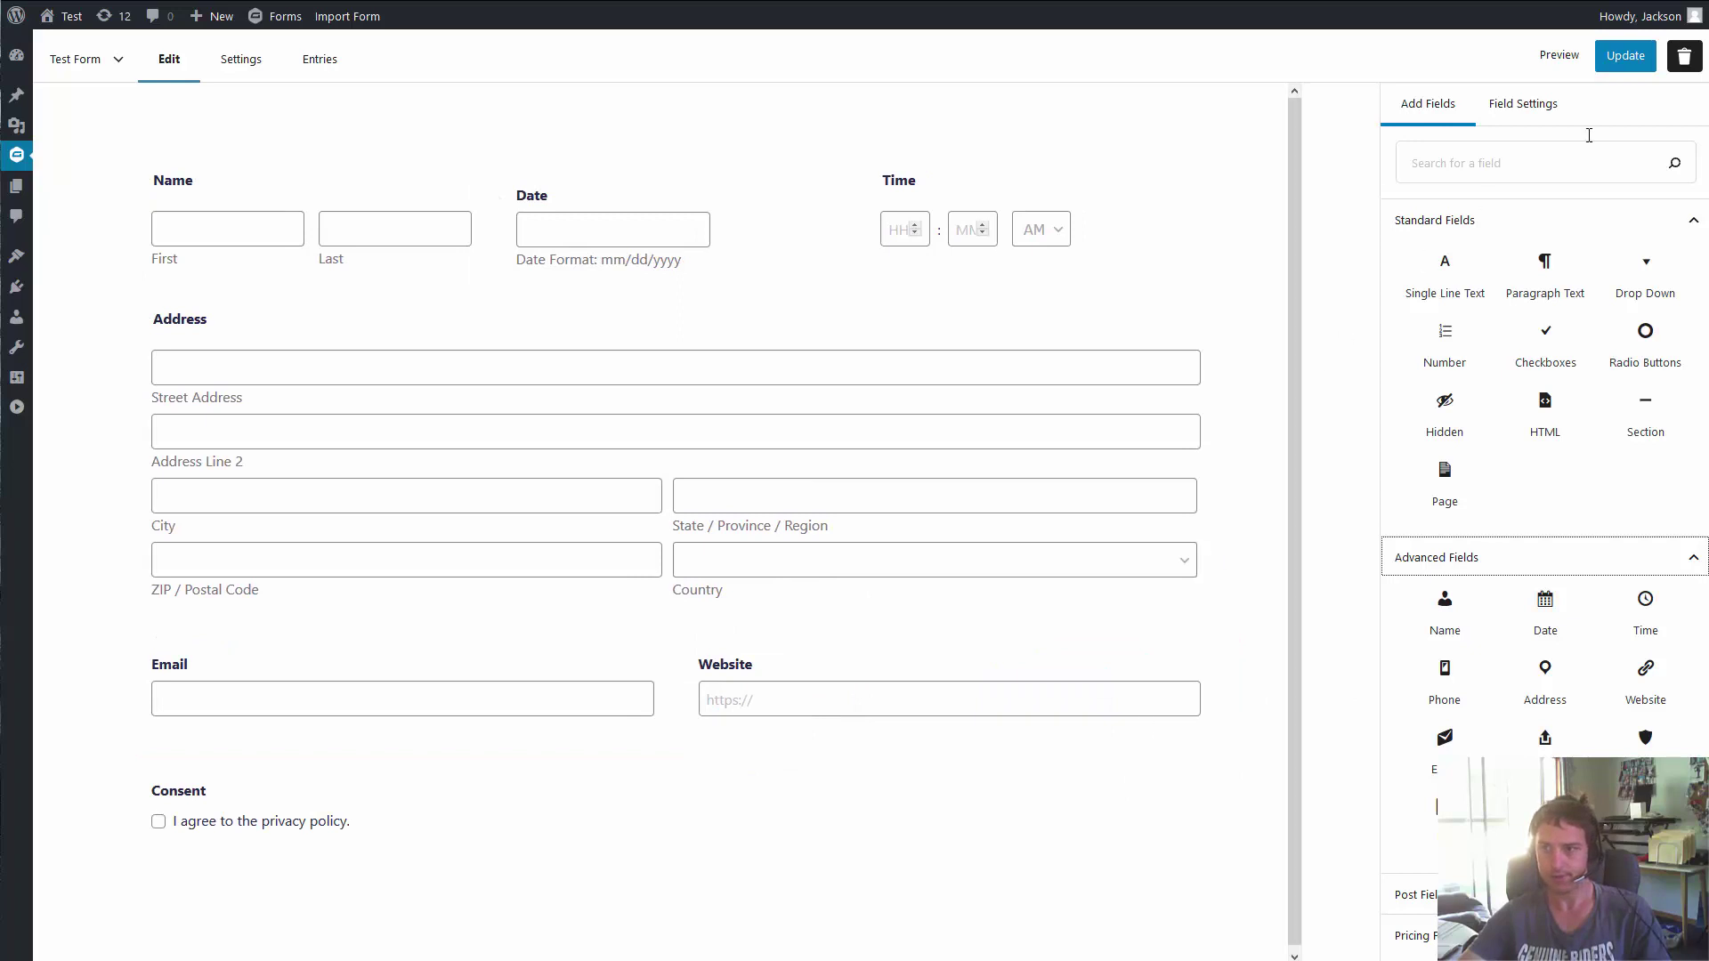
click(1626, 55)
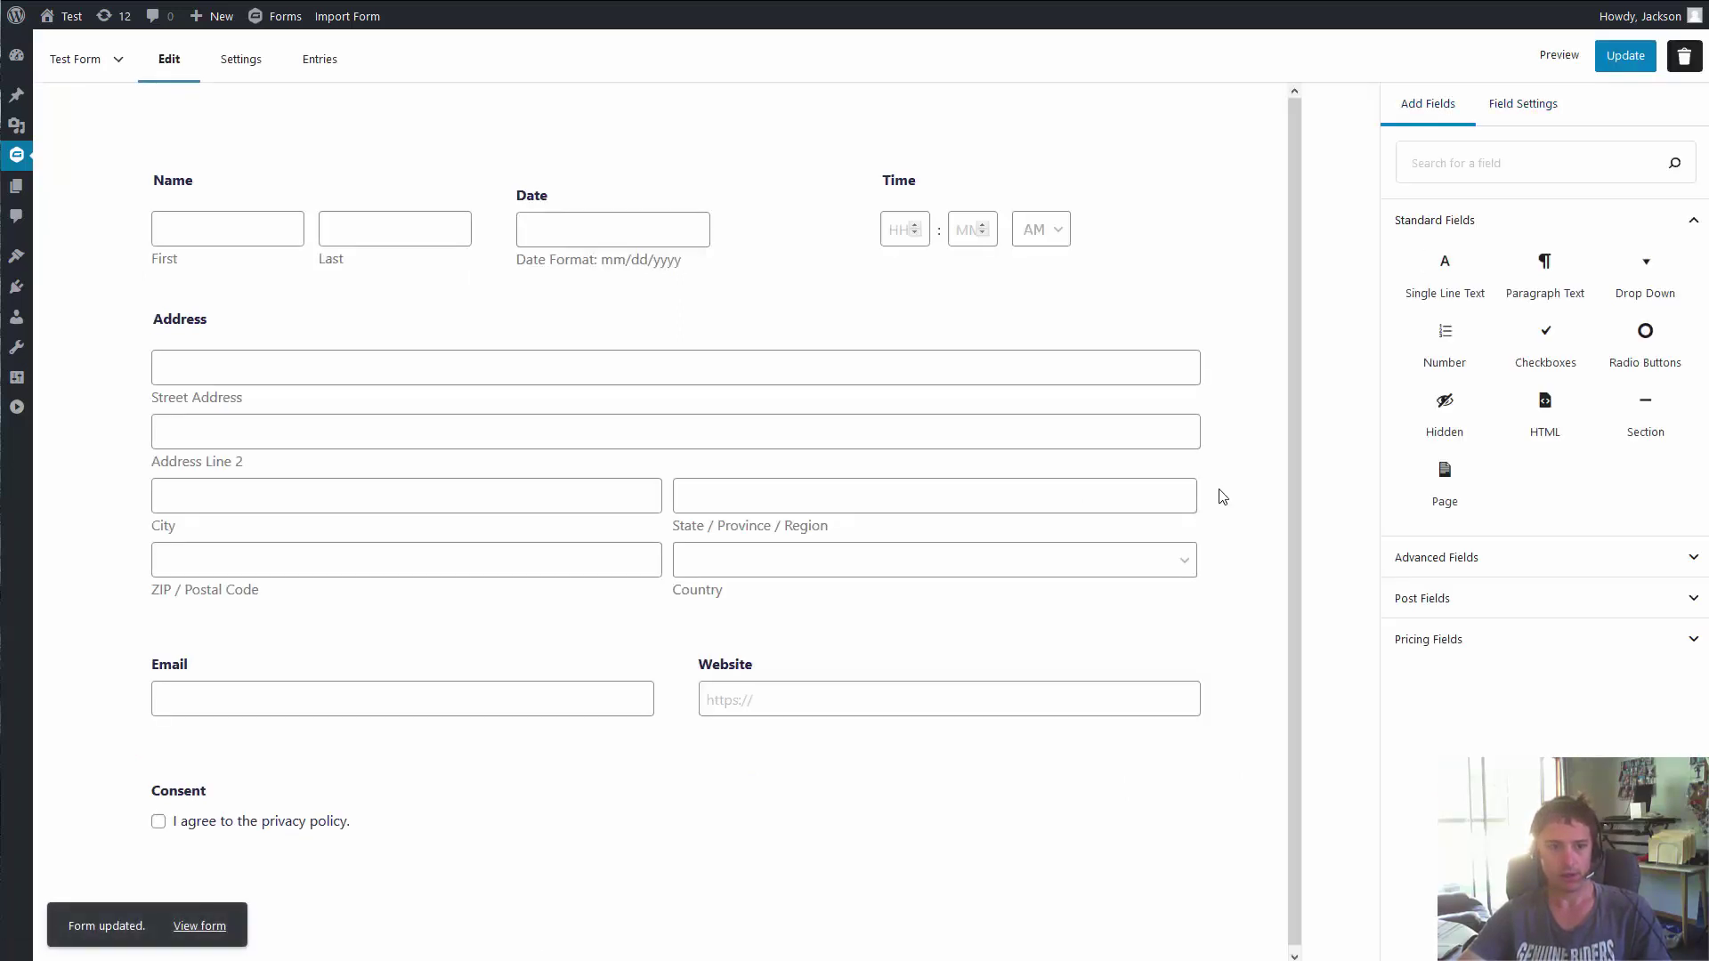
- Open the form preview and fill the name fields with "First" and "Last"
click(1546, 59)
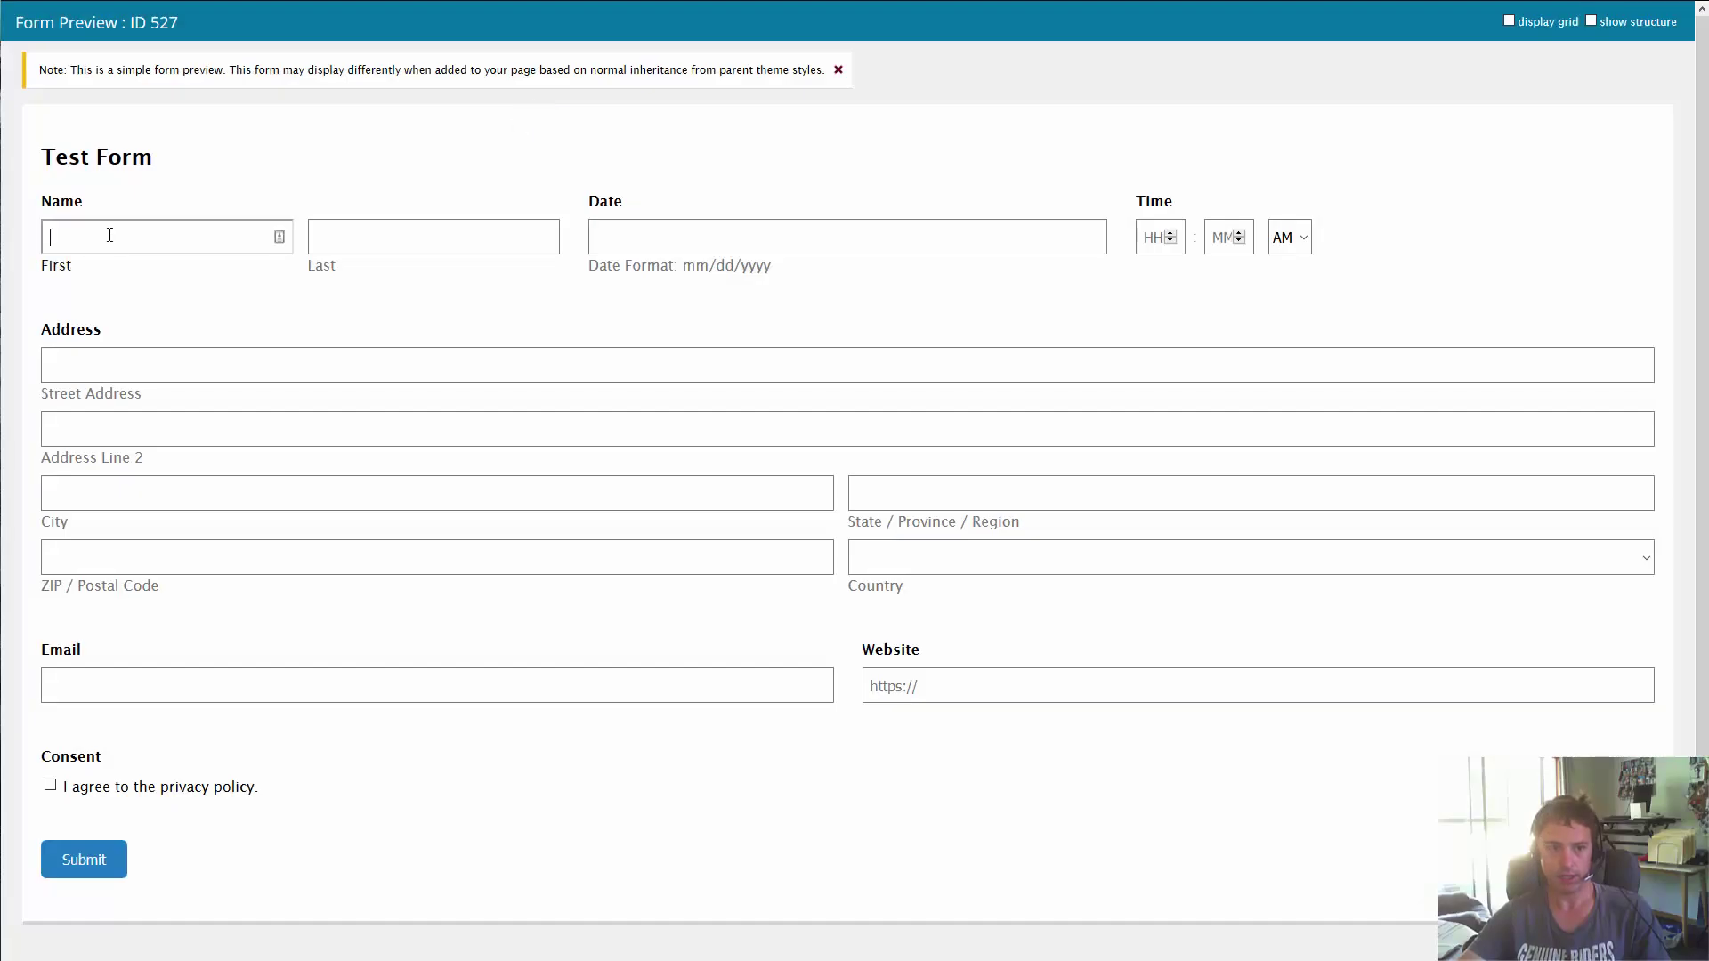
key(Tab)
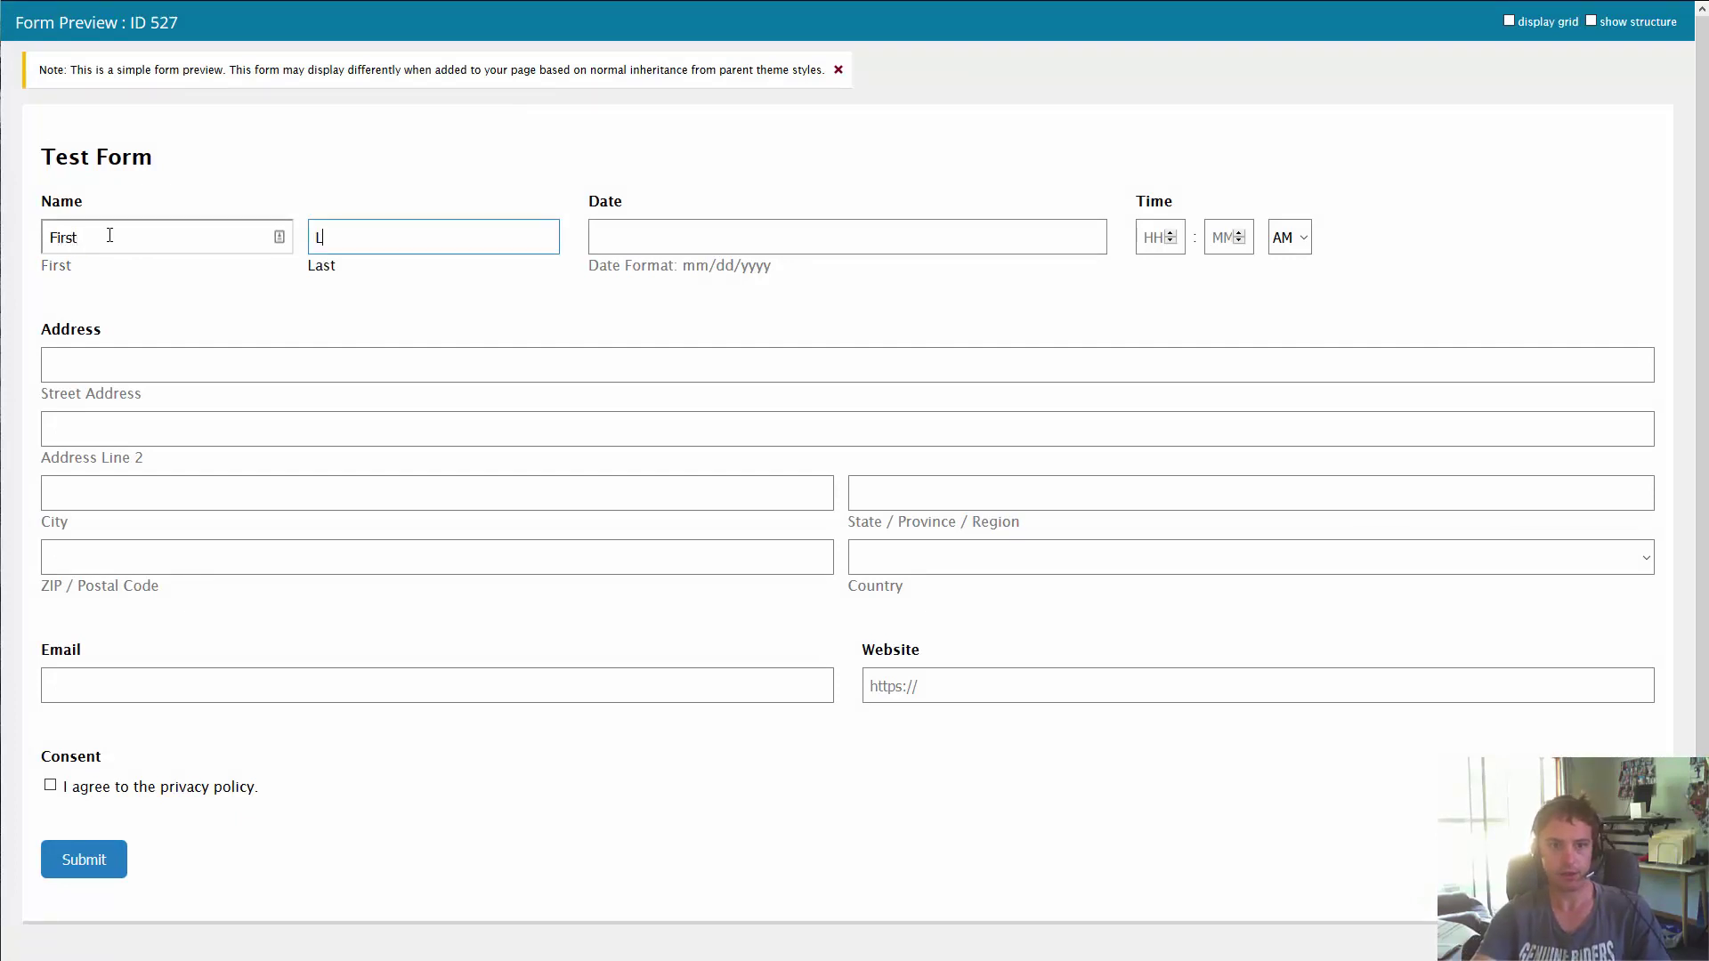
text(Last)
key(Tab)
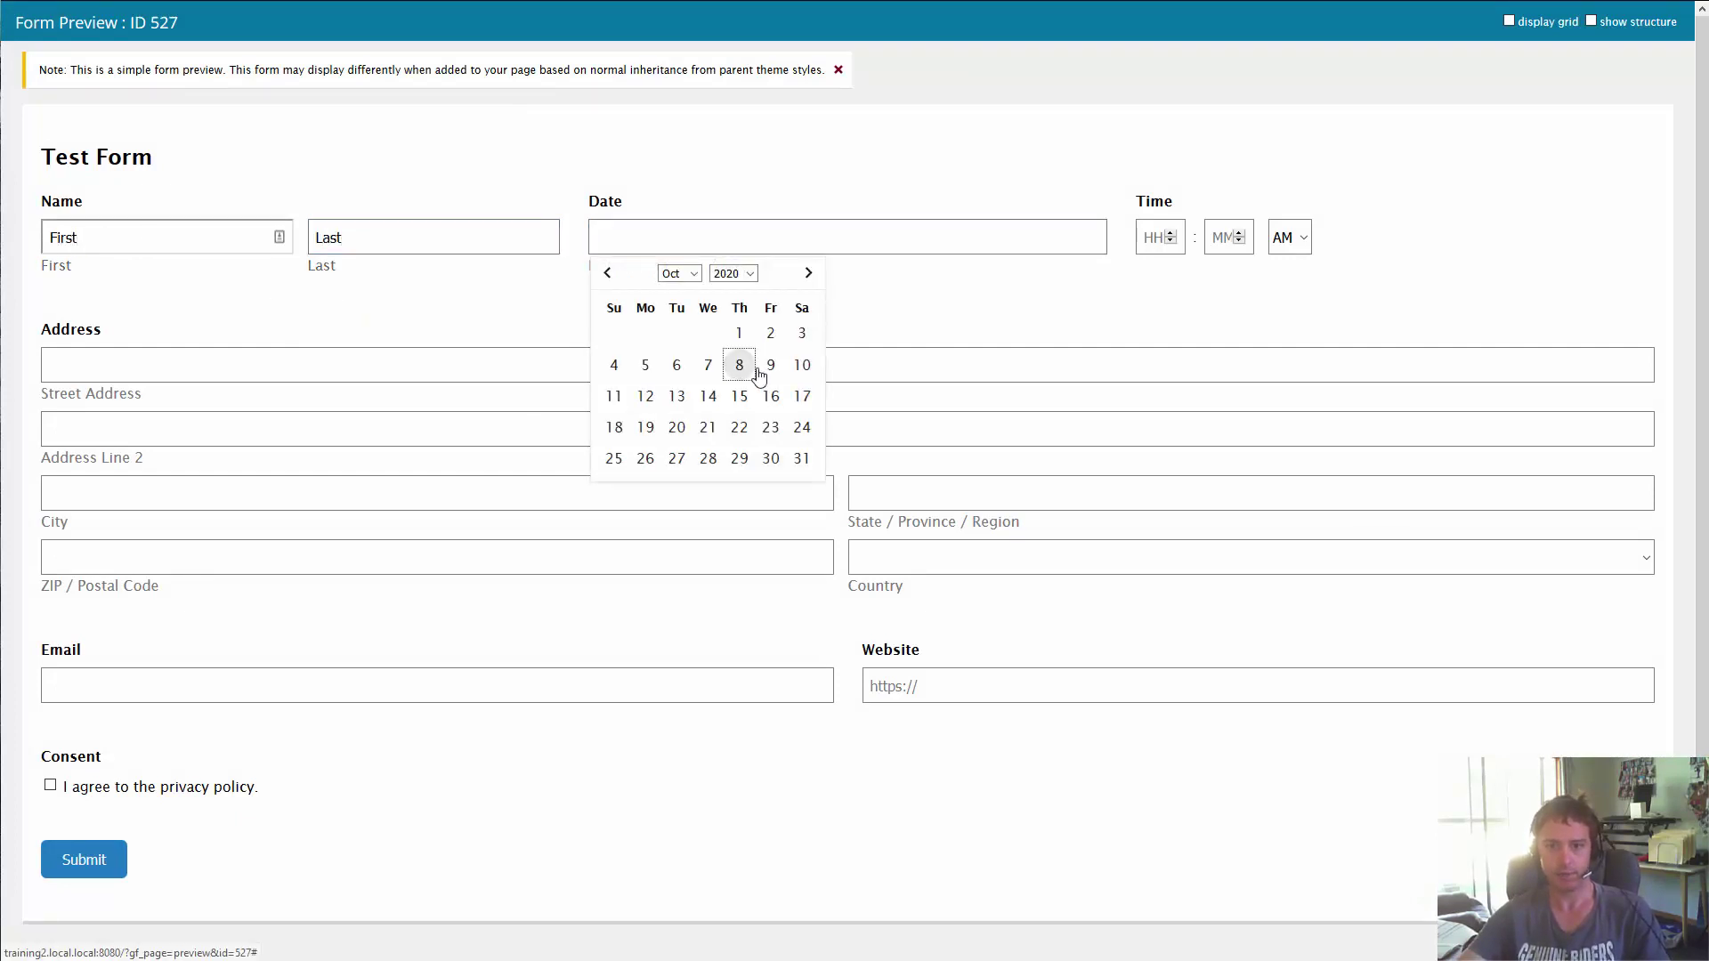
- Set the date to 10/08/2020 and the time to 10:20
click(738, 365)
click(1154, 236)
text(10)
key(Tab)
text(20)
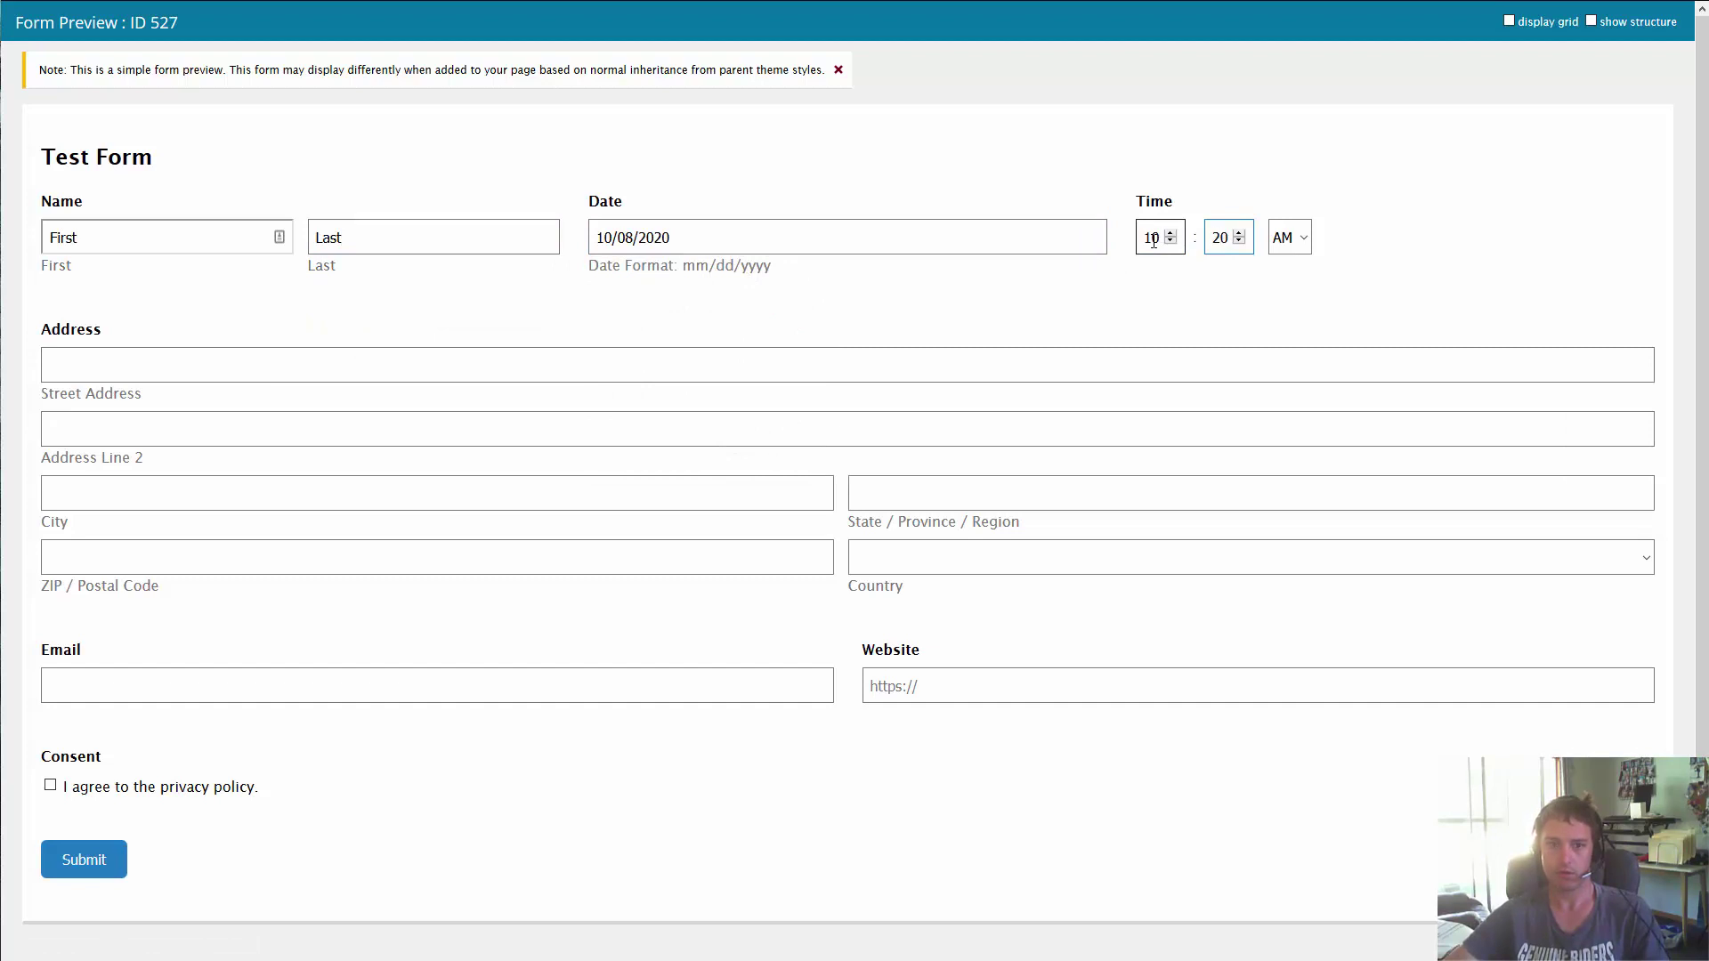
- Fill in the street address, city "City", state "State" and postal code, and choose Anguilla as the country
click(786, 364)
text(123)
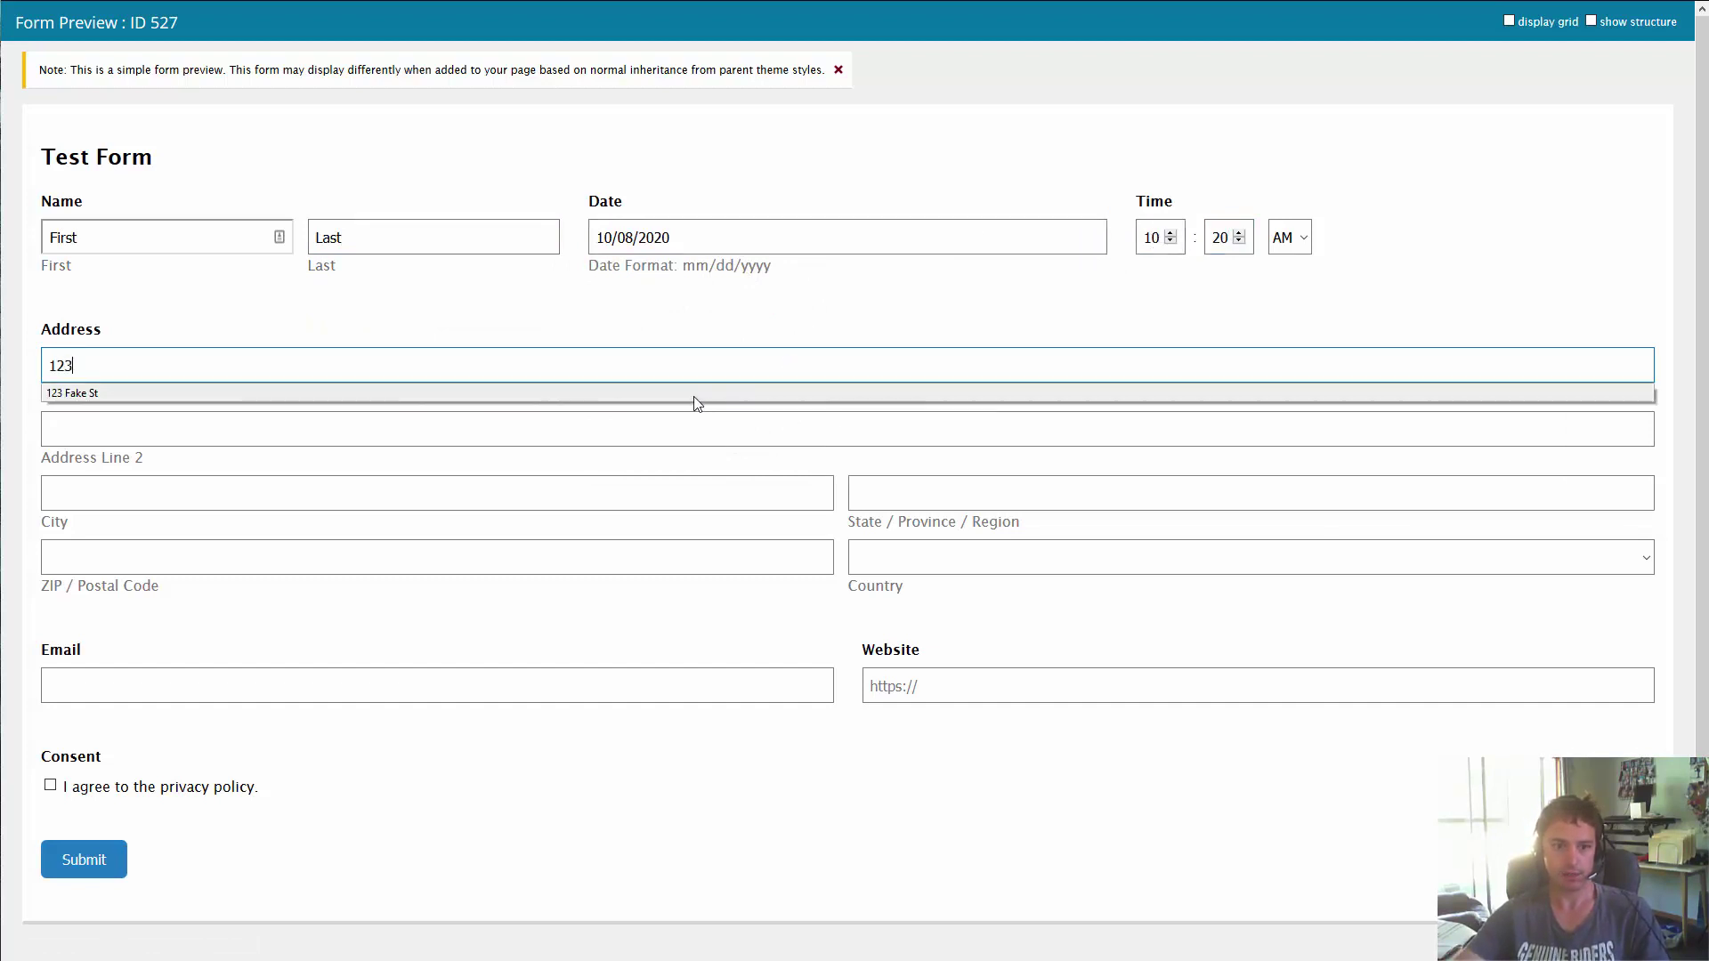
click(697, 400)
click(676, 488)
text(City)
key(Tab)
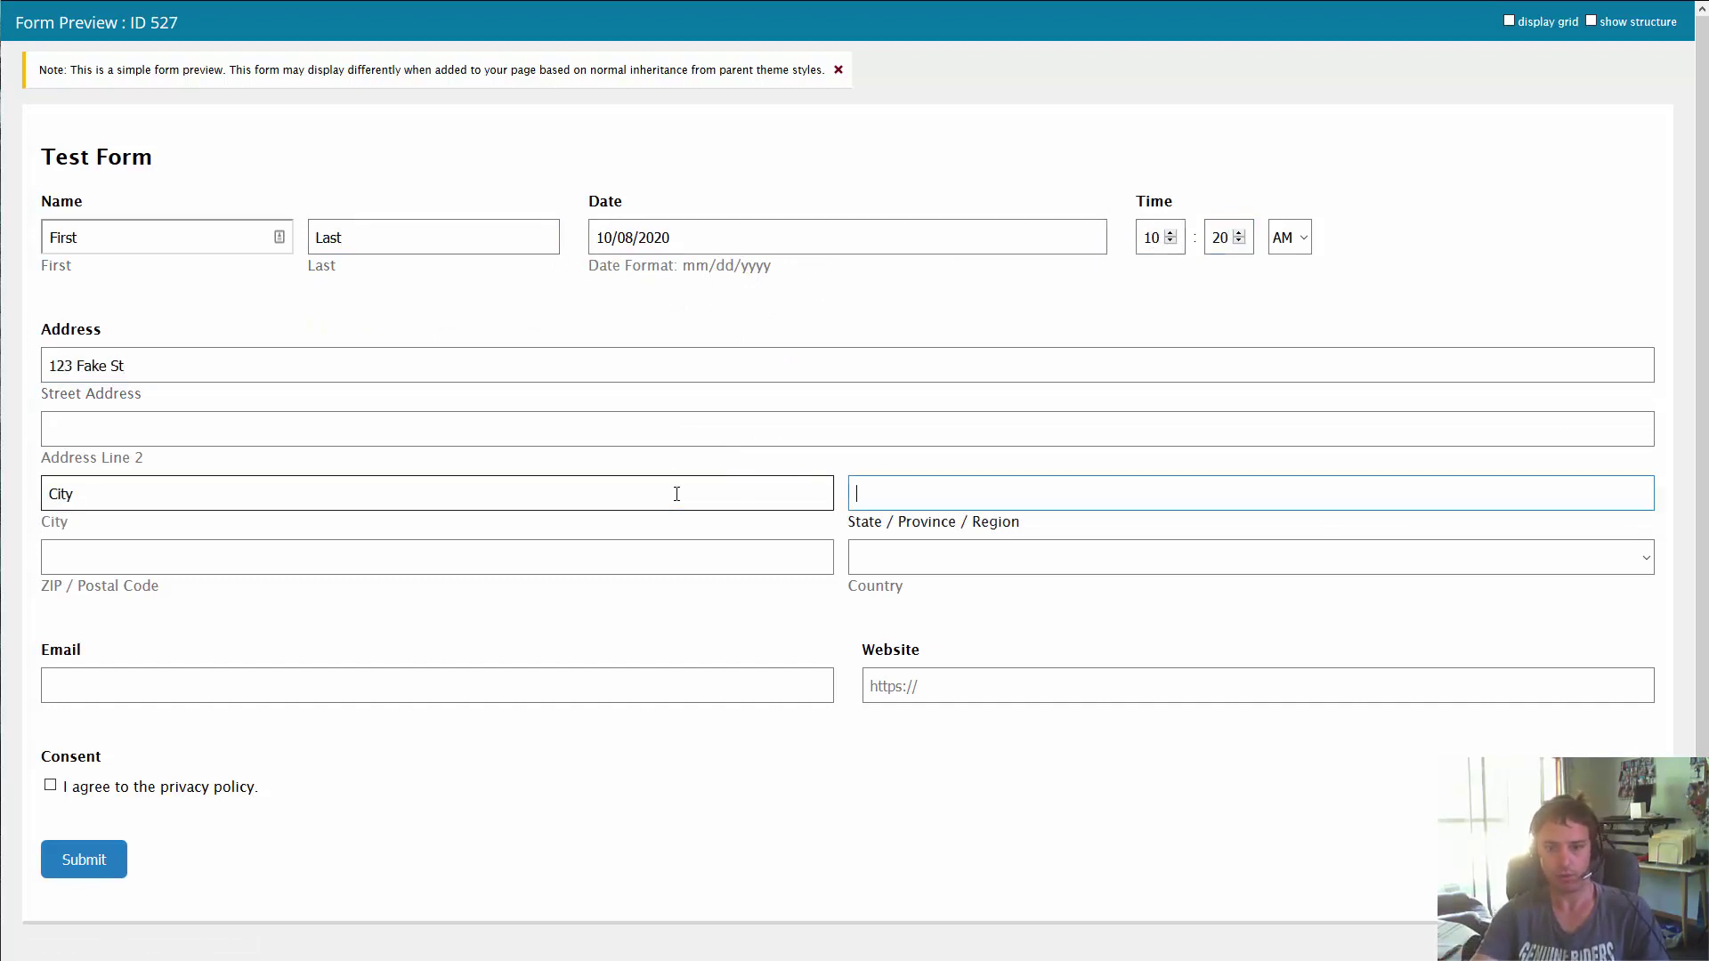
text(State)
key(Tab)
text(2441)
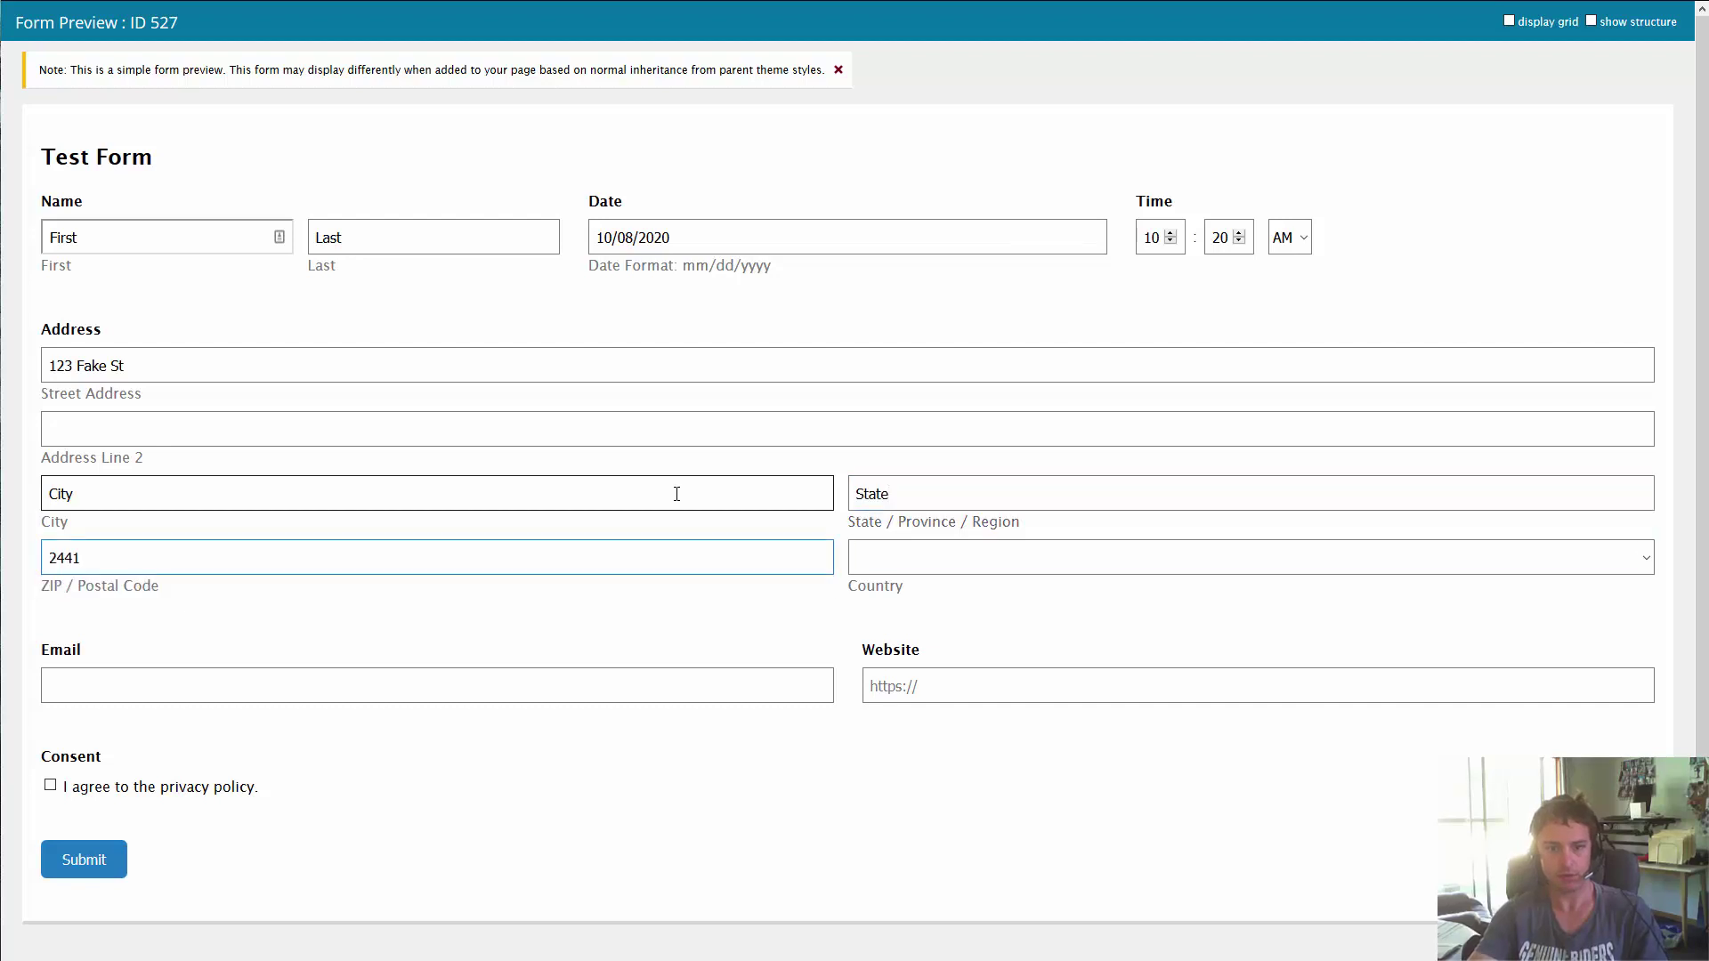
key(Tab)
text(al)
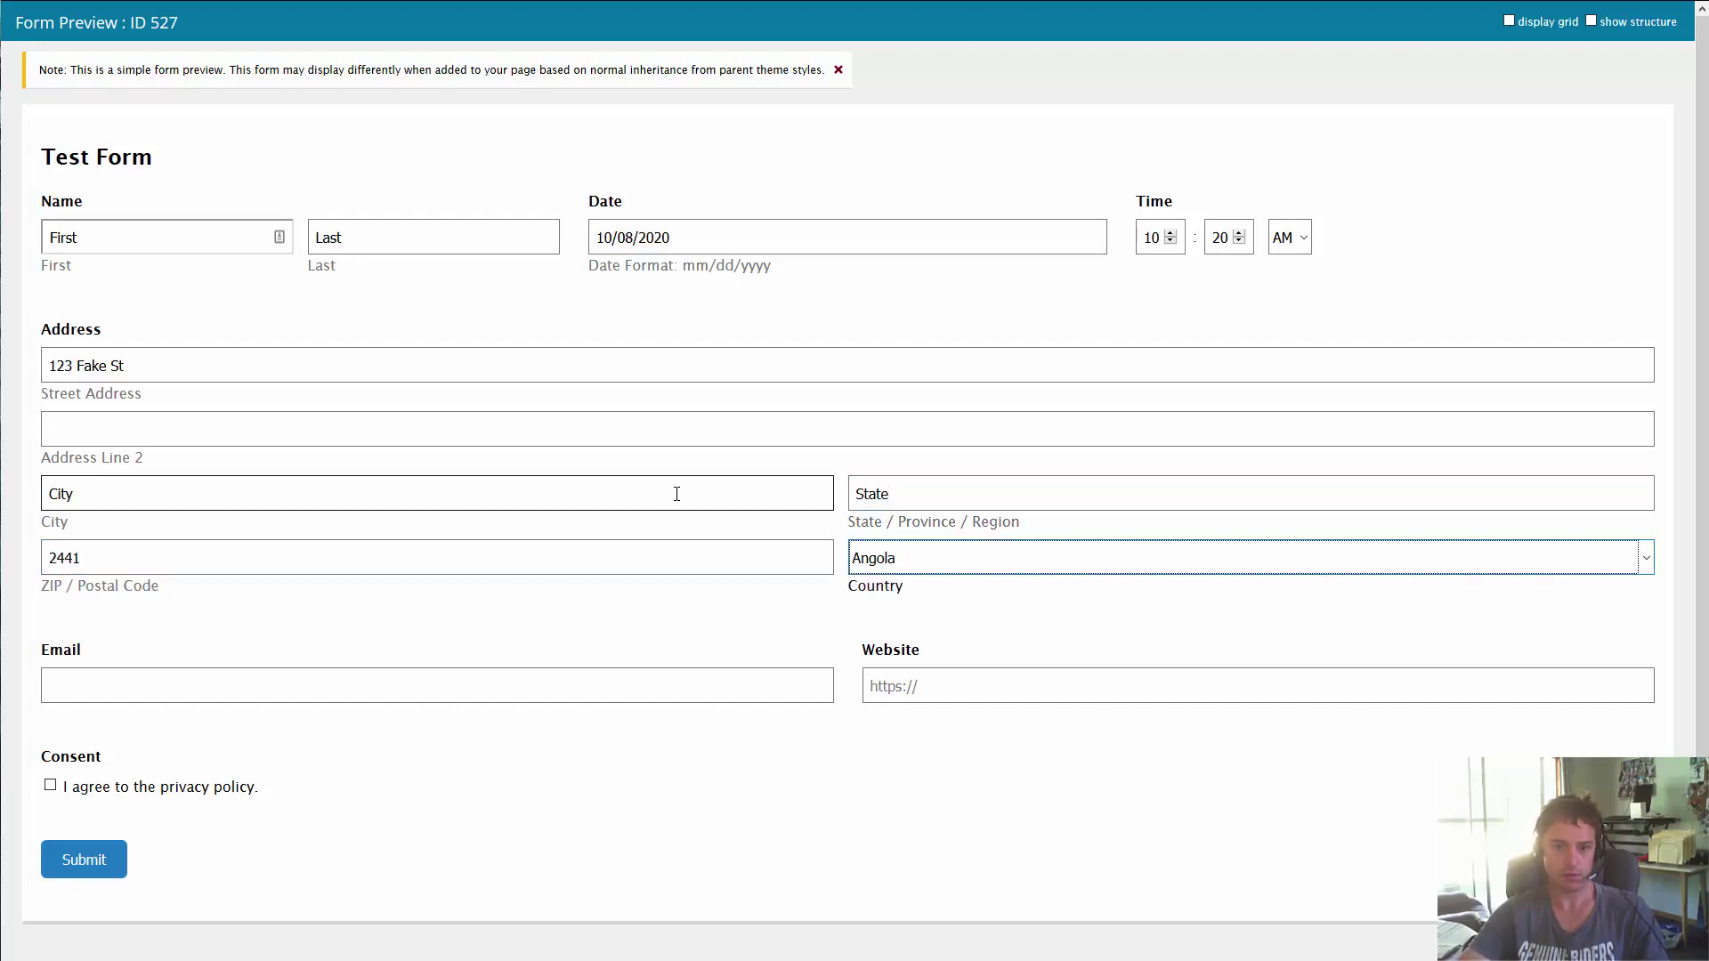
key(Tab)
text(test)
key(Down)
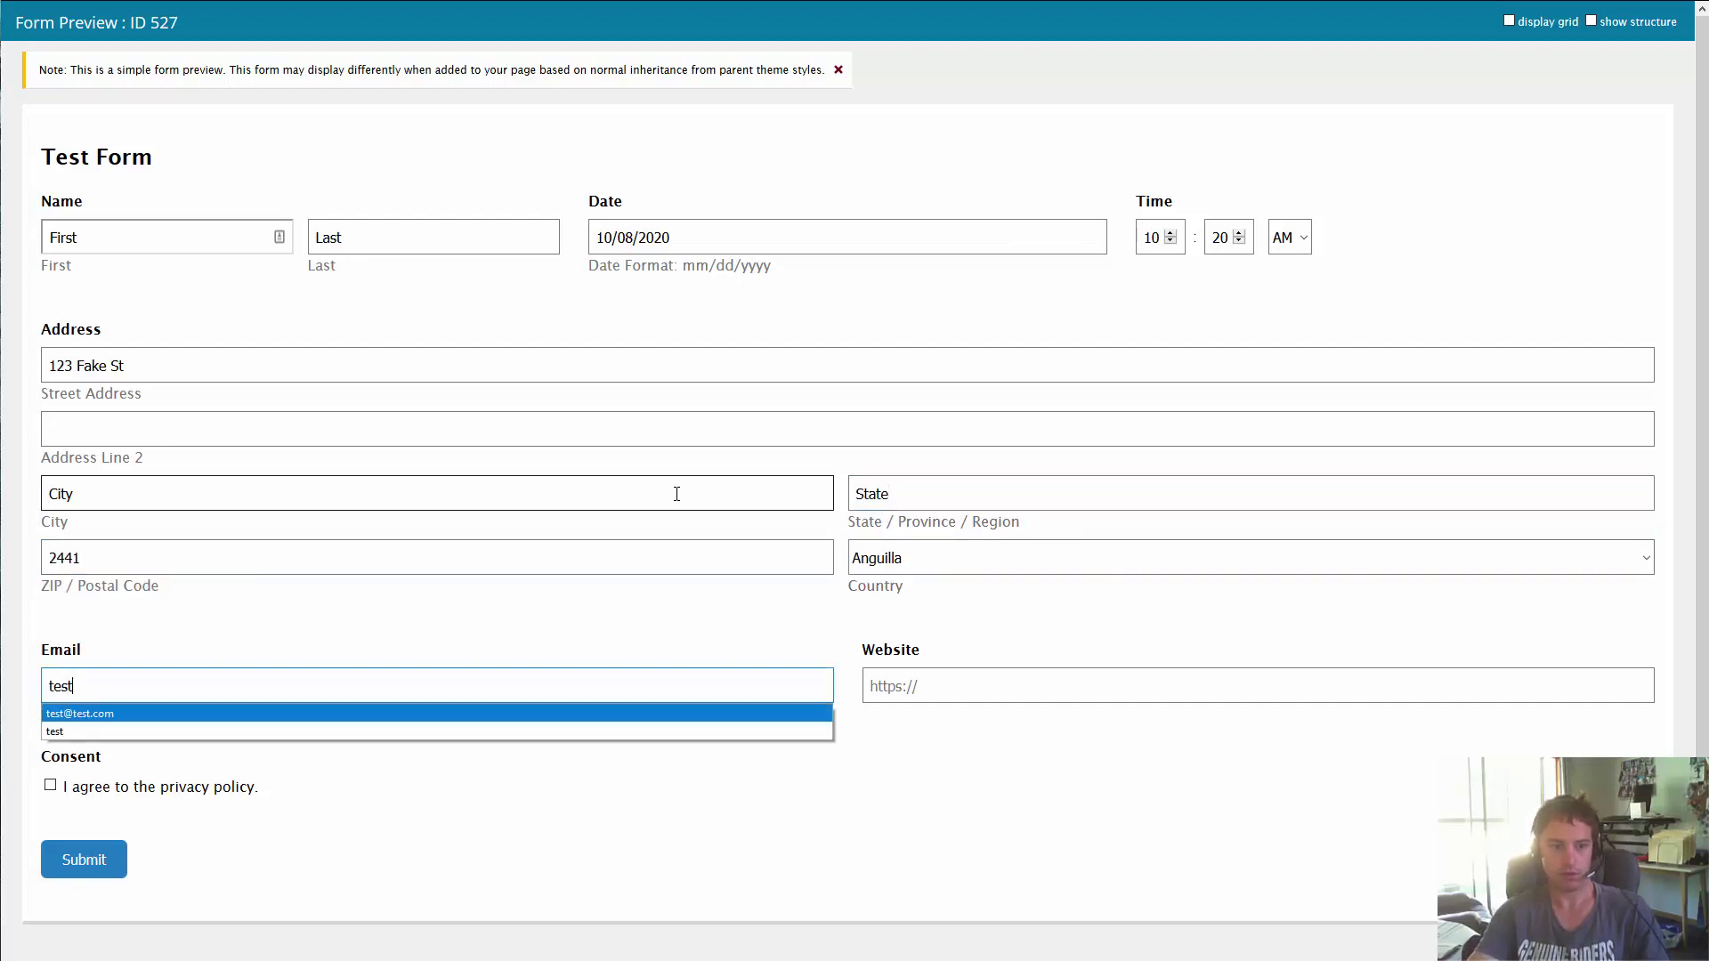
key(Tab)
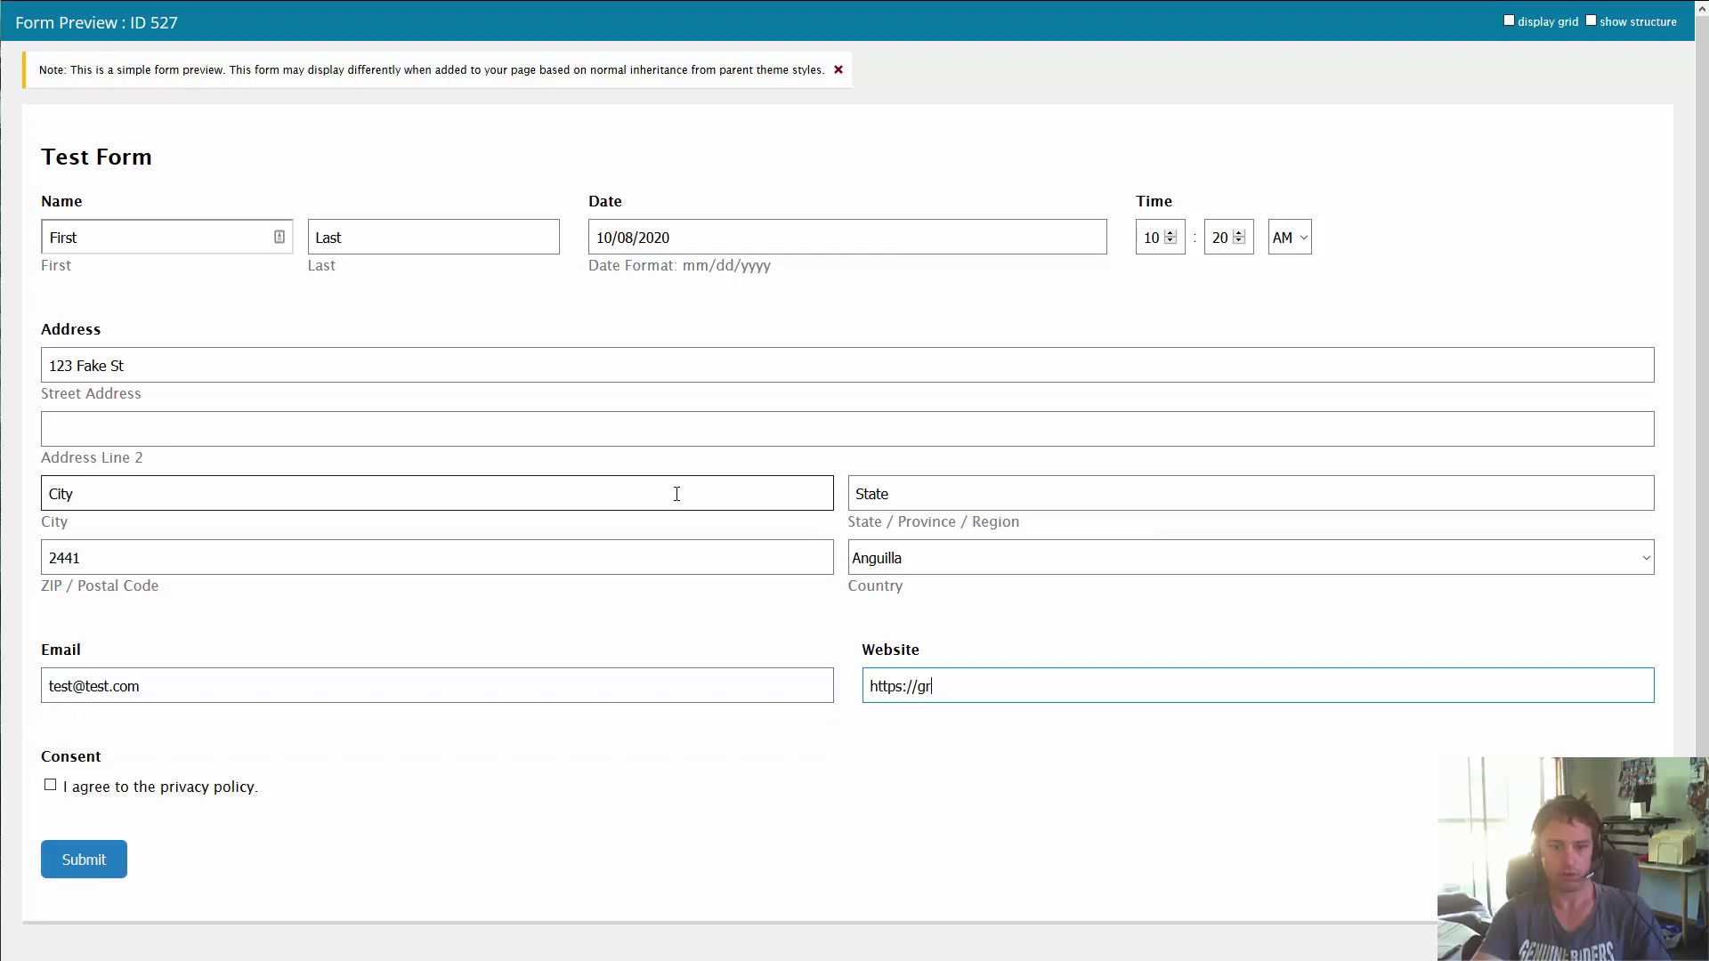
text(https://gravitypdf.com)
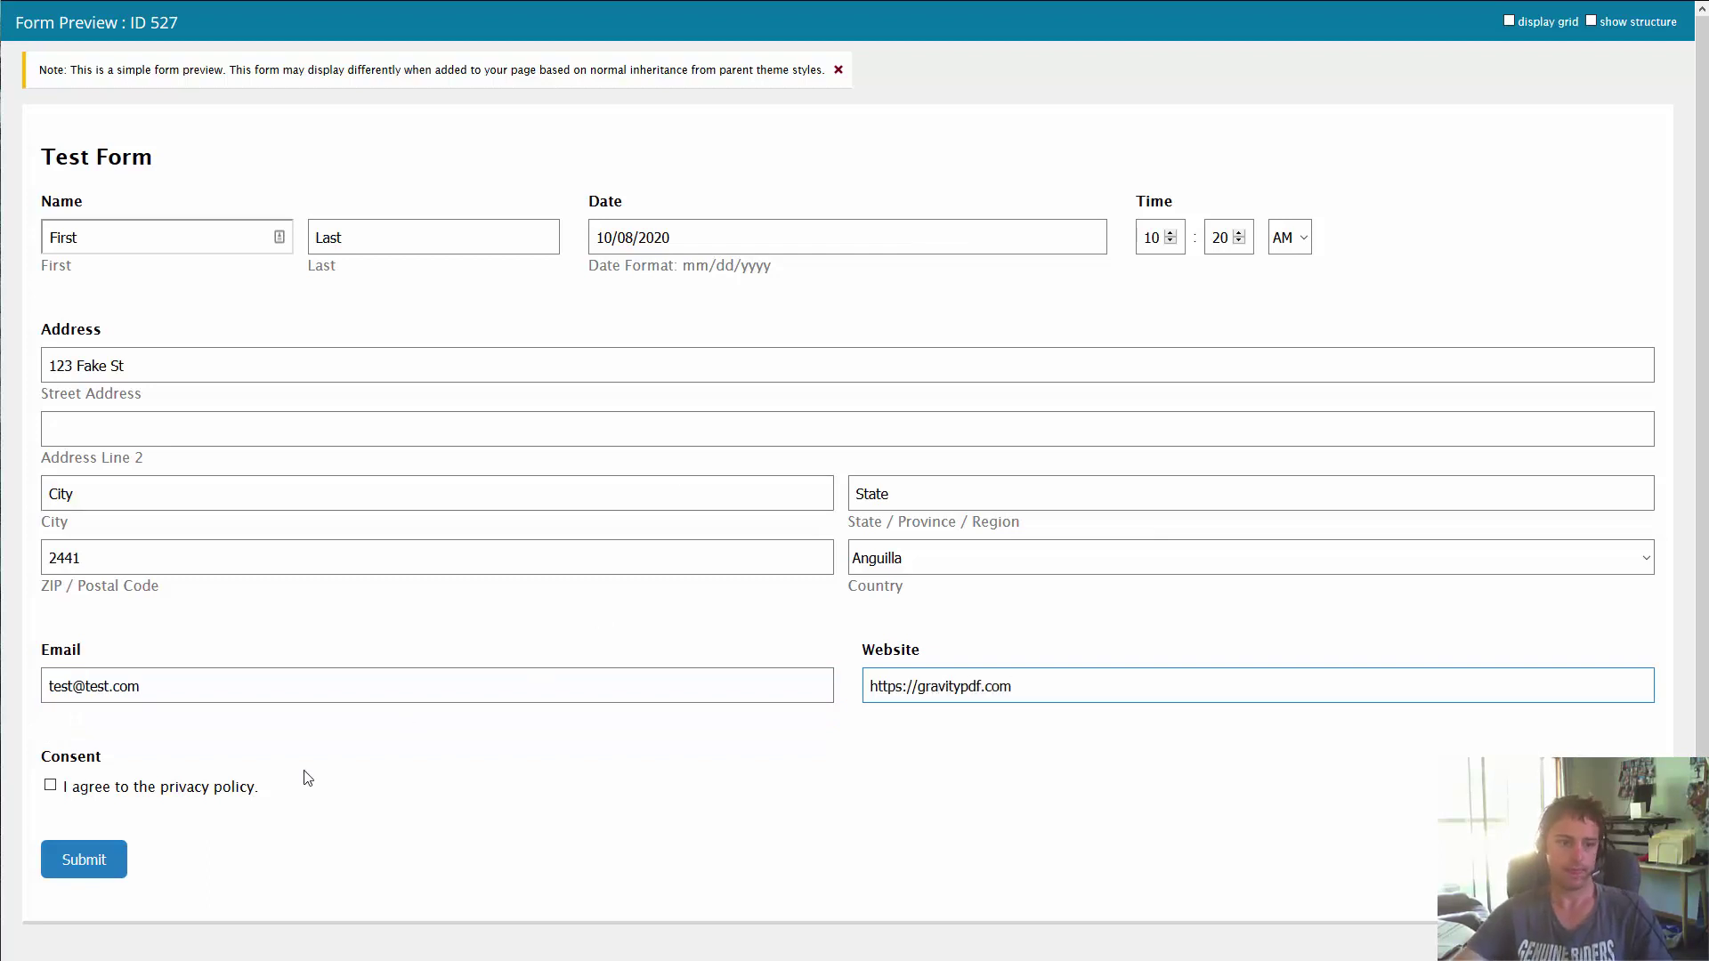
click(192, 794)
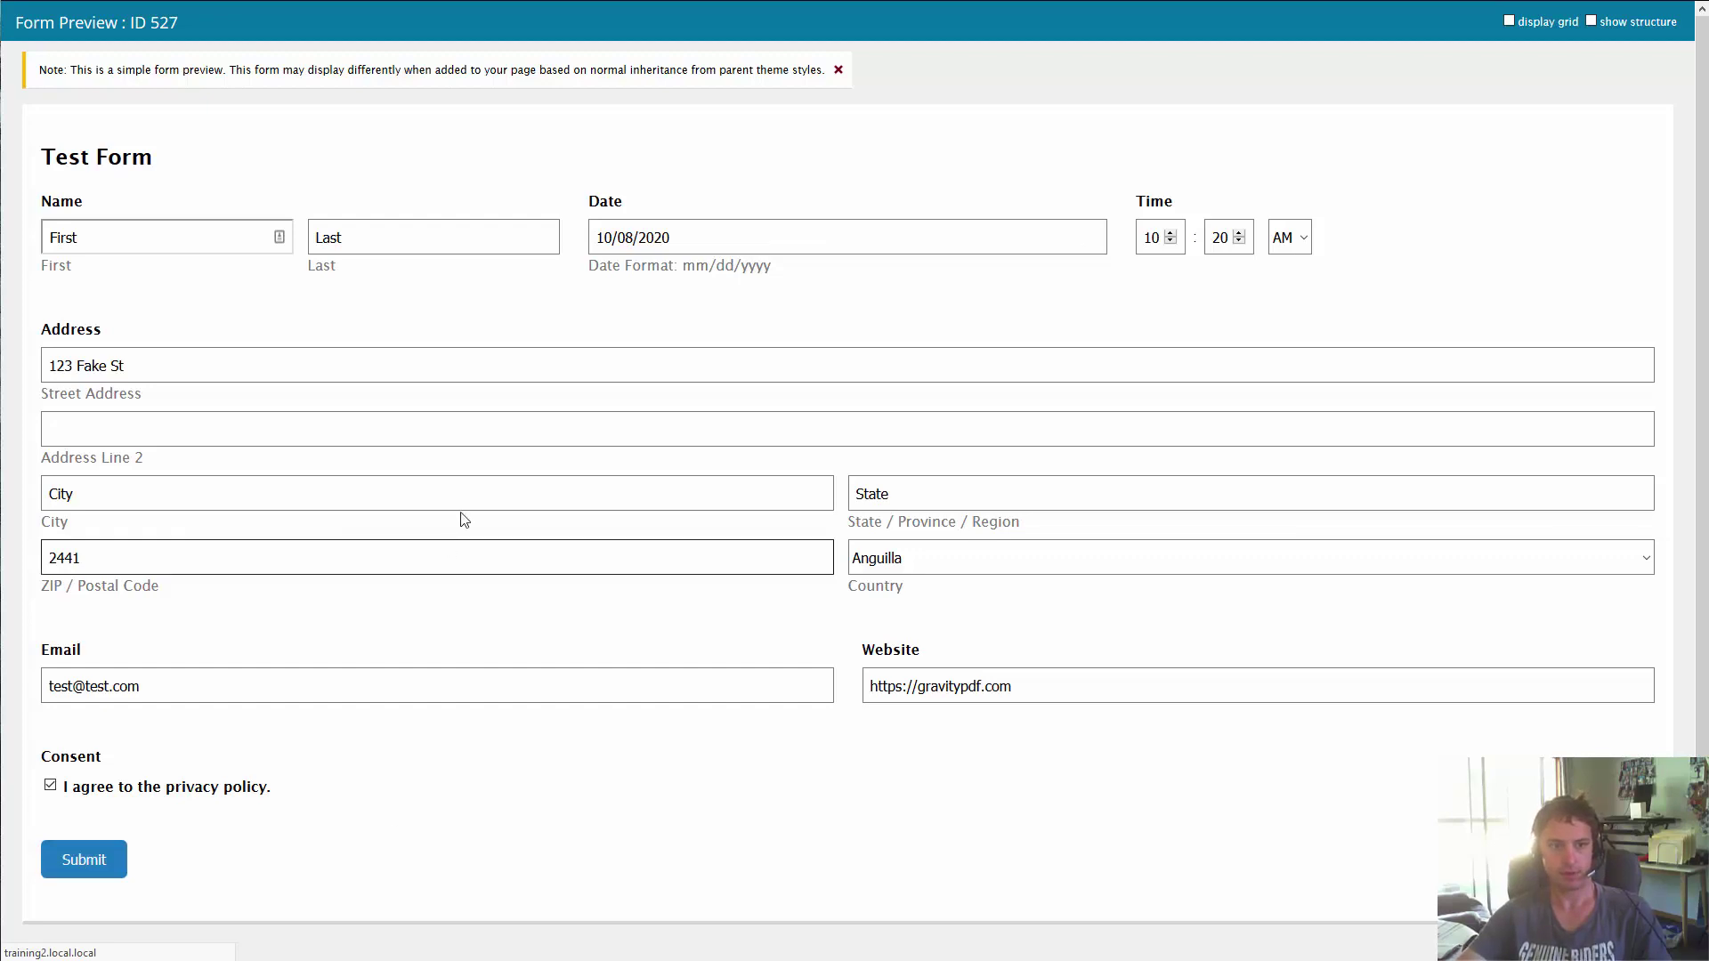
click(83, 859)
- Return to the form editor and start a new PDF in Test Form's PDF settings
click(89, 16)
mouse_move(241, 59)
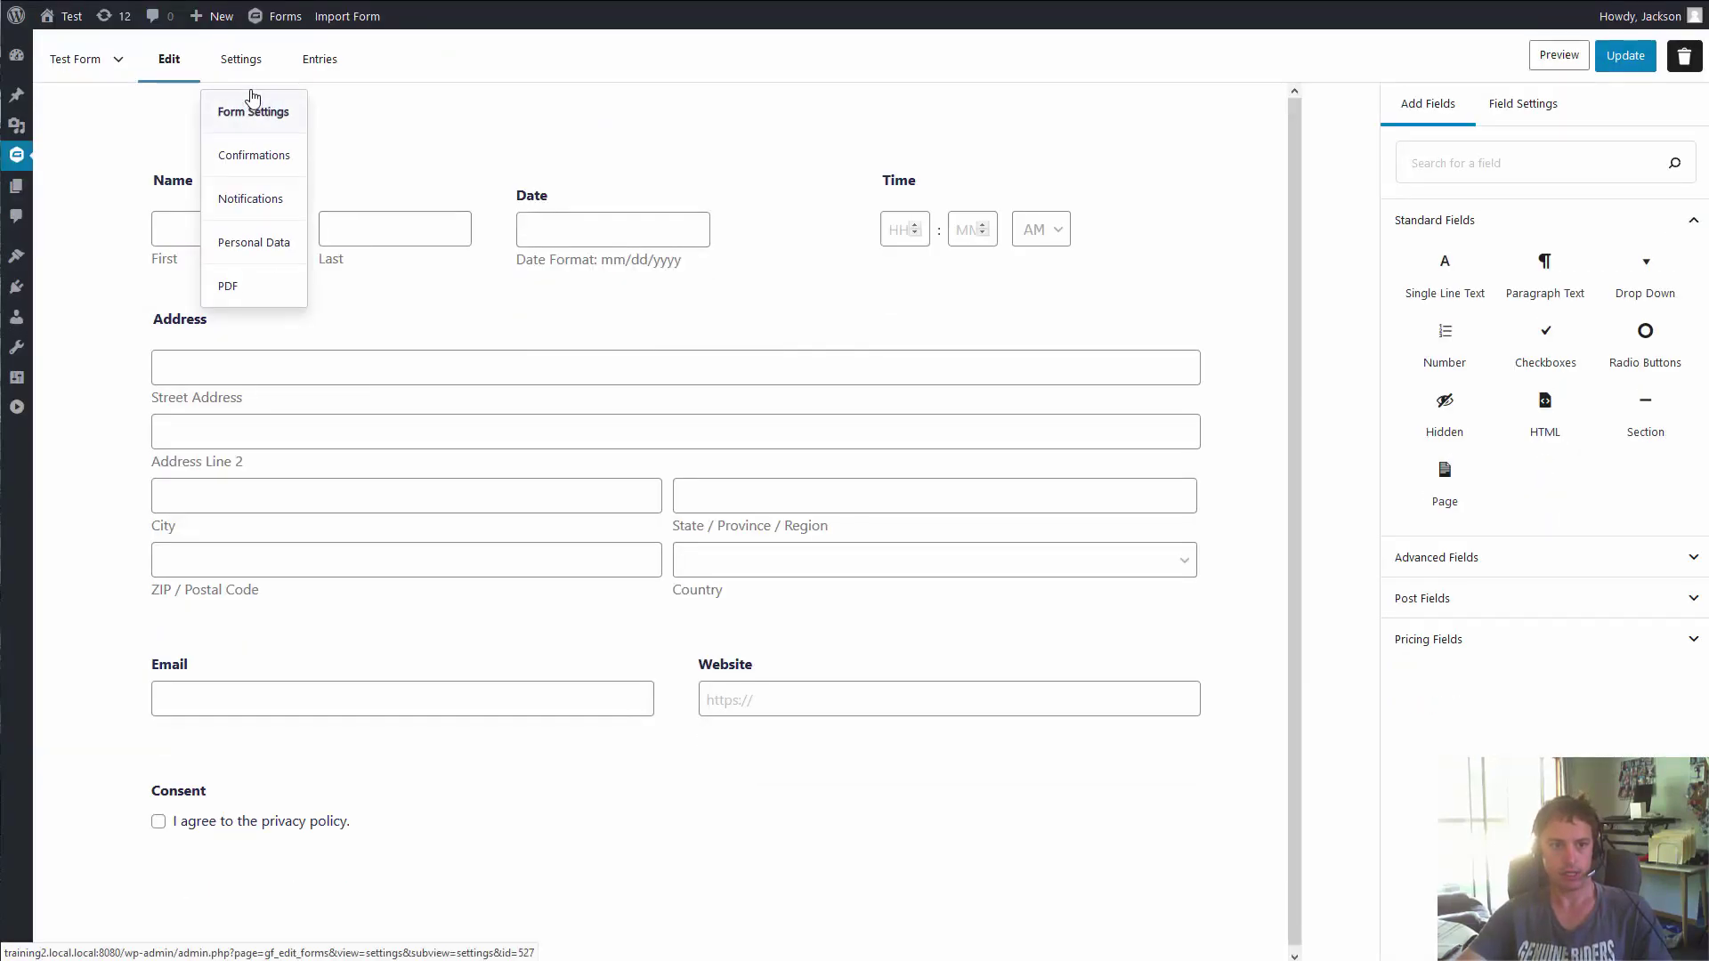
click(230, 288)
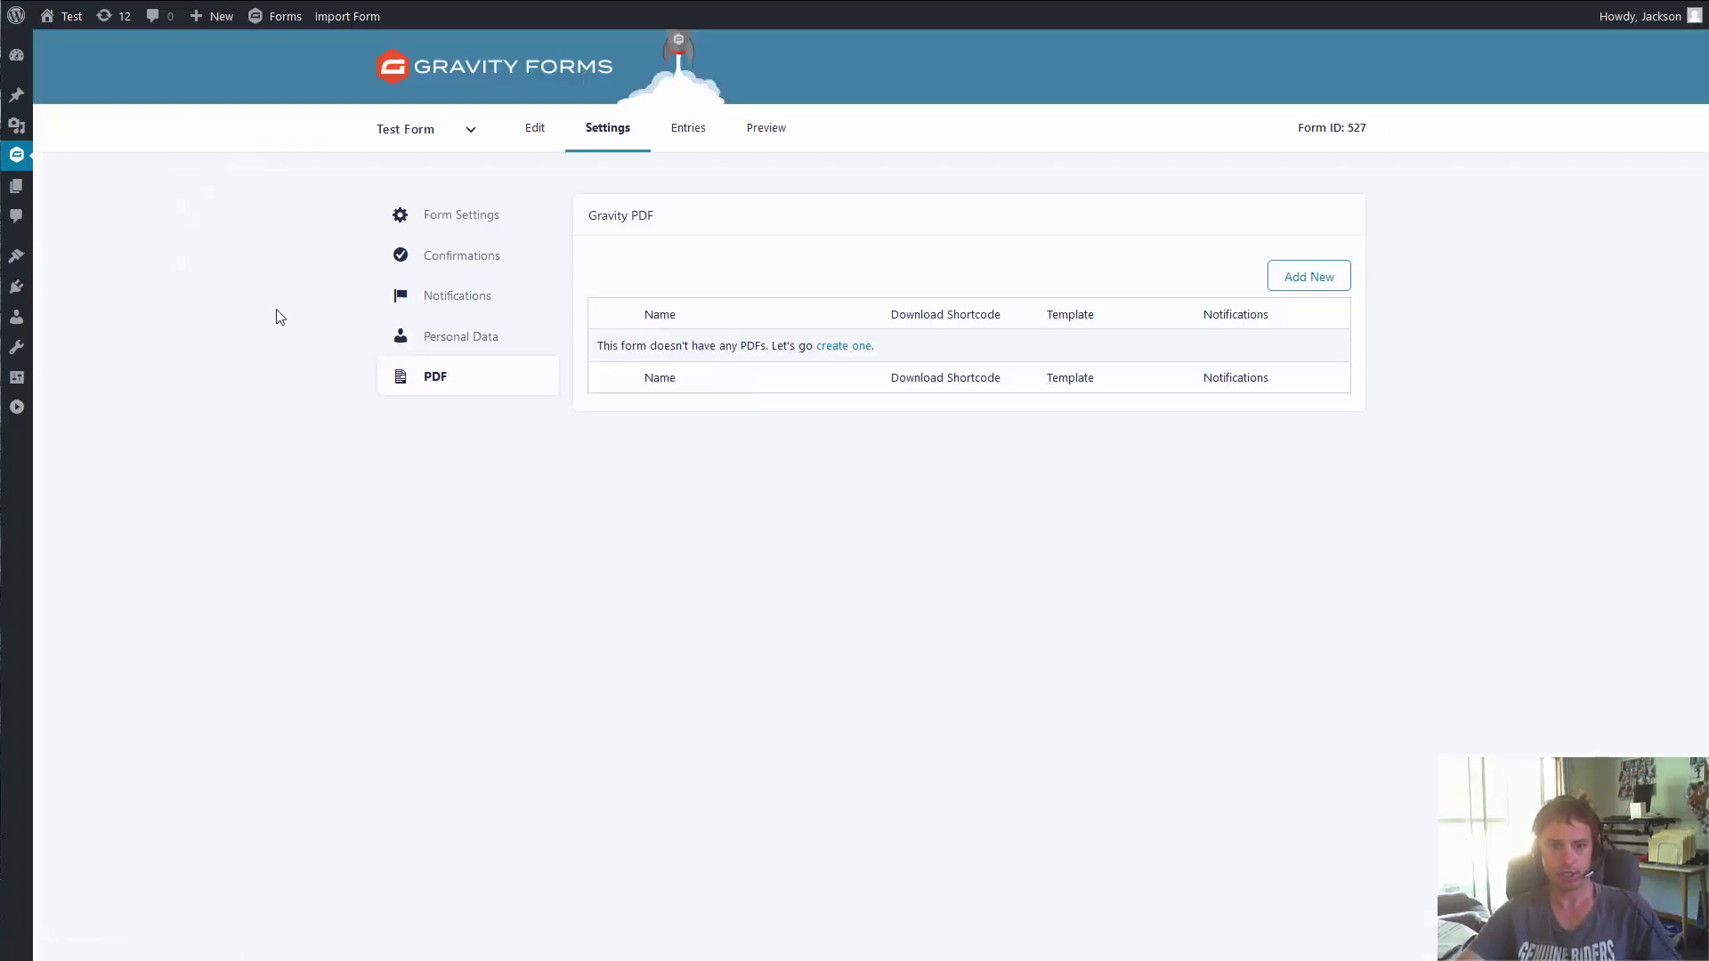
click(1306, 281)
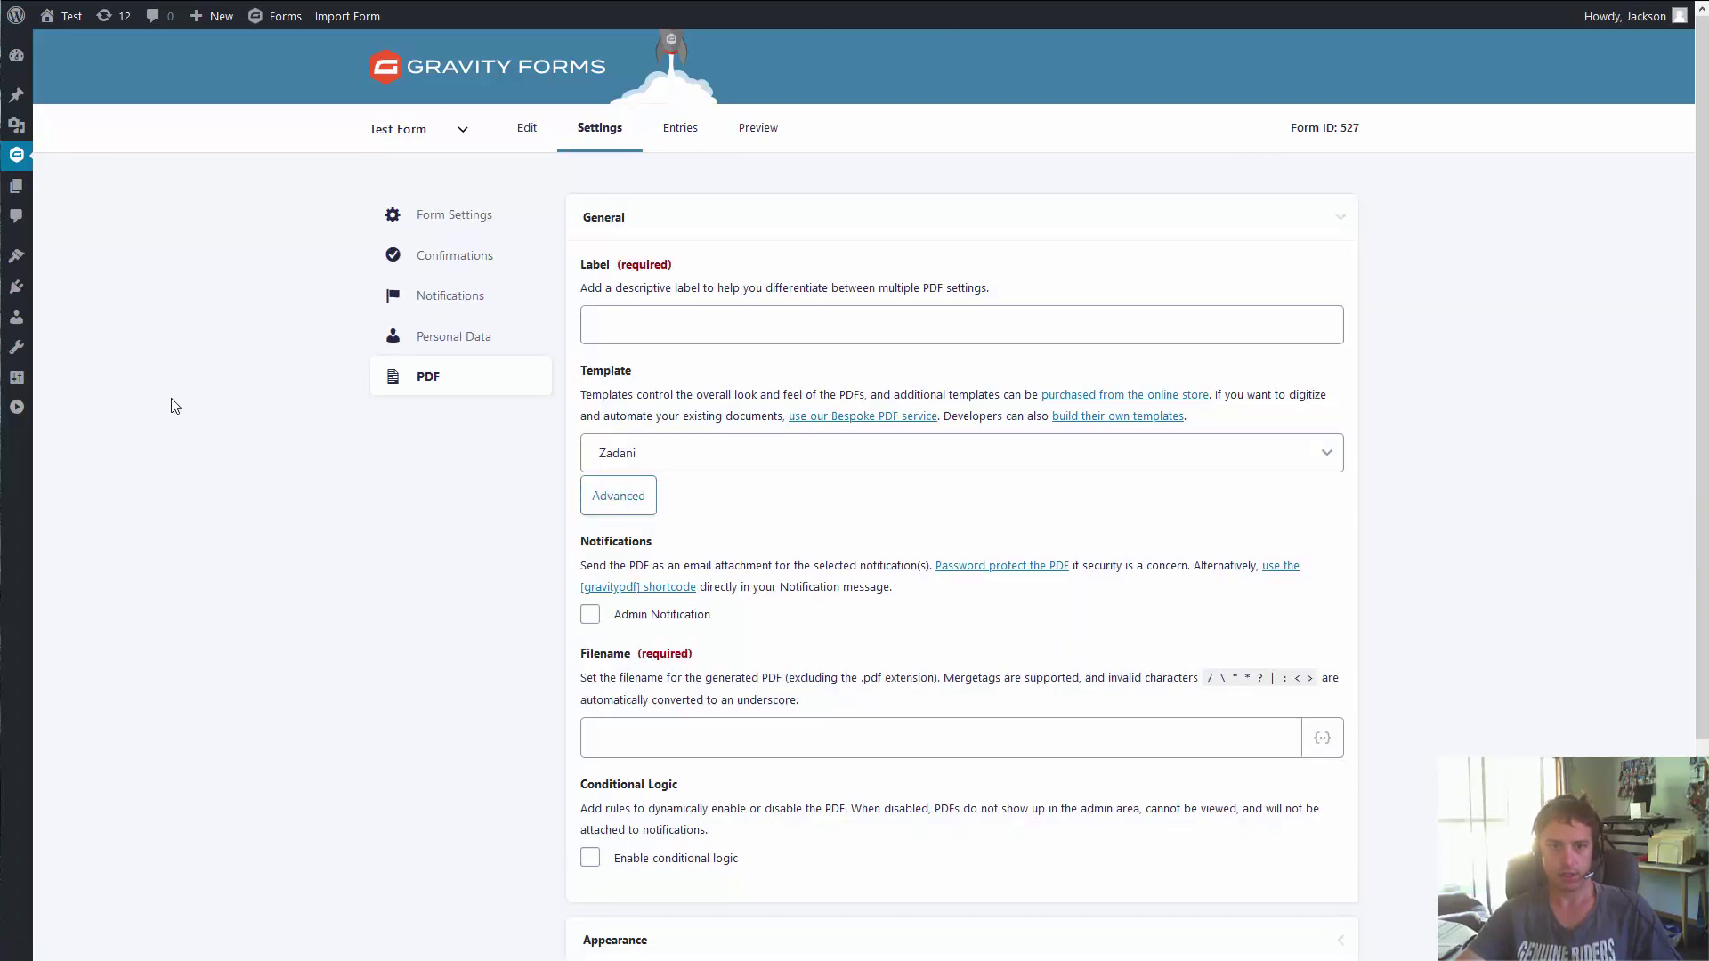
- Look over the new PDF's setting groups by collapsing and expanding the General section
scroll(160, 366, down, 1)
scroll(164, 350, up, 1)
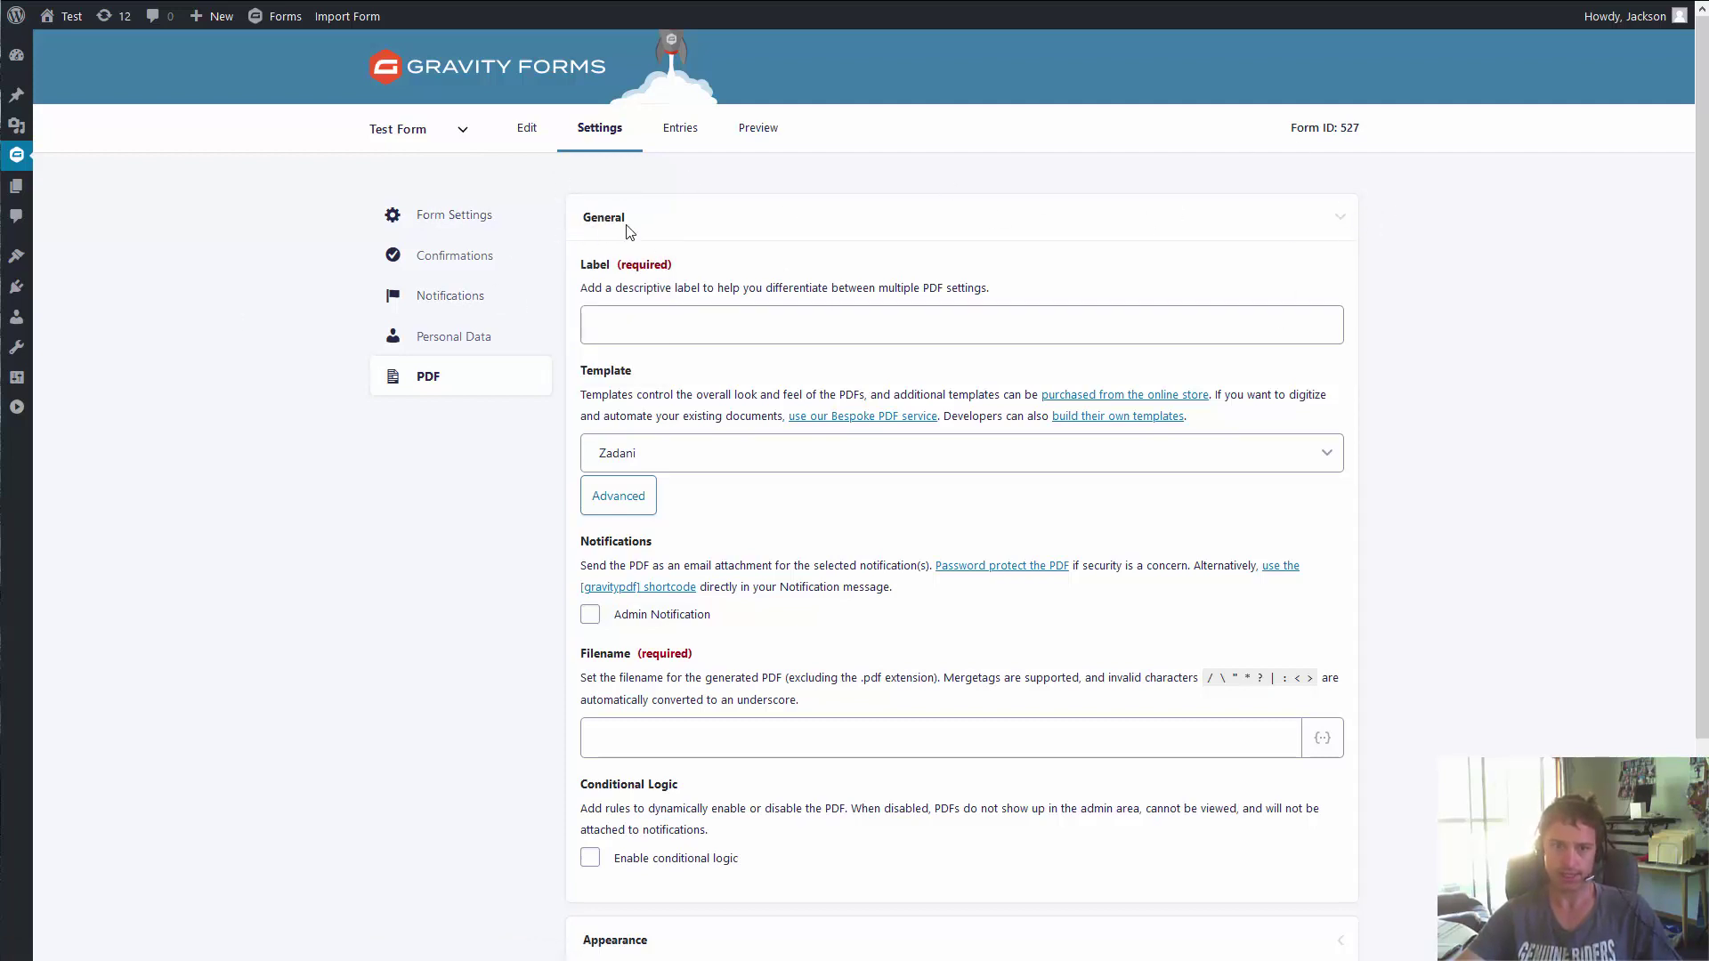
click(1341, 219)
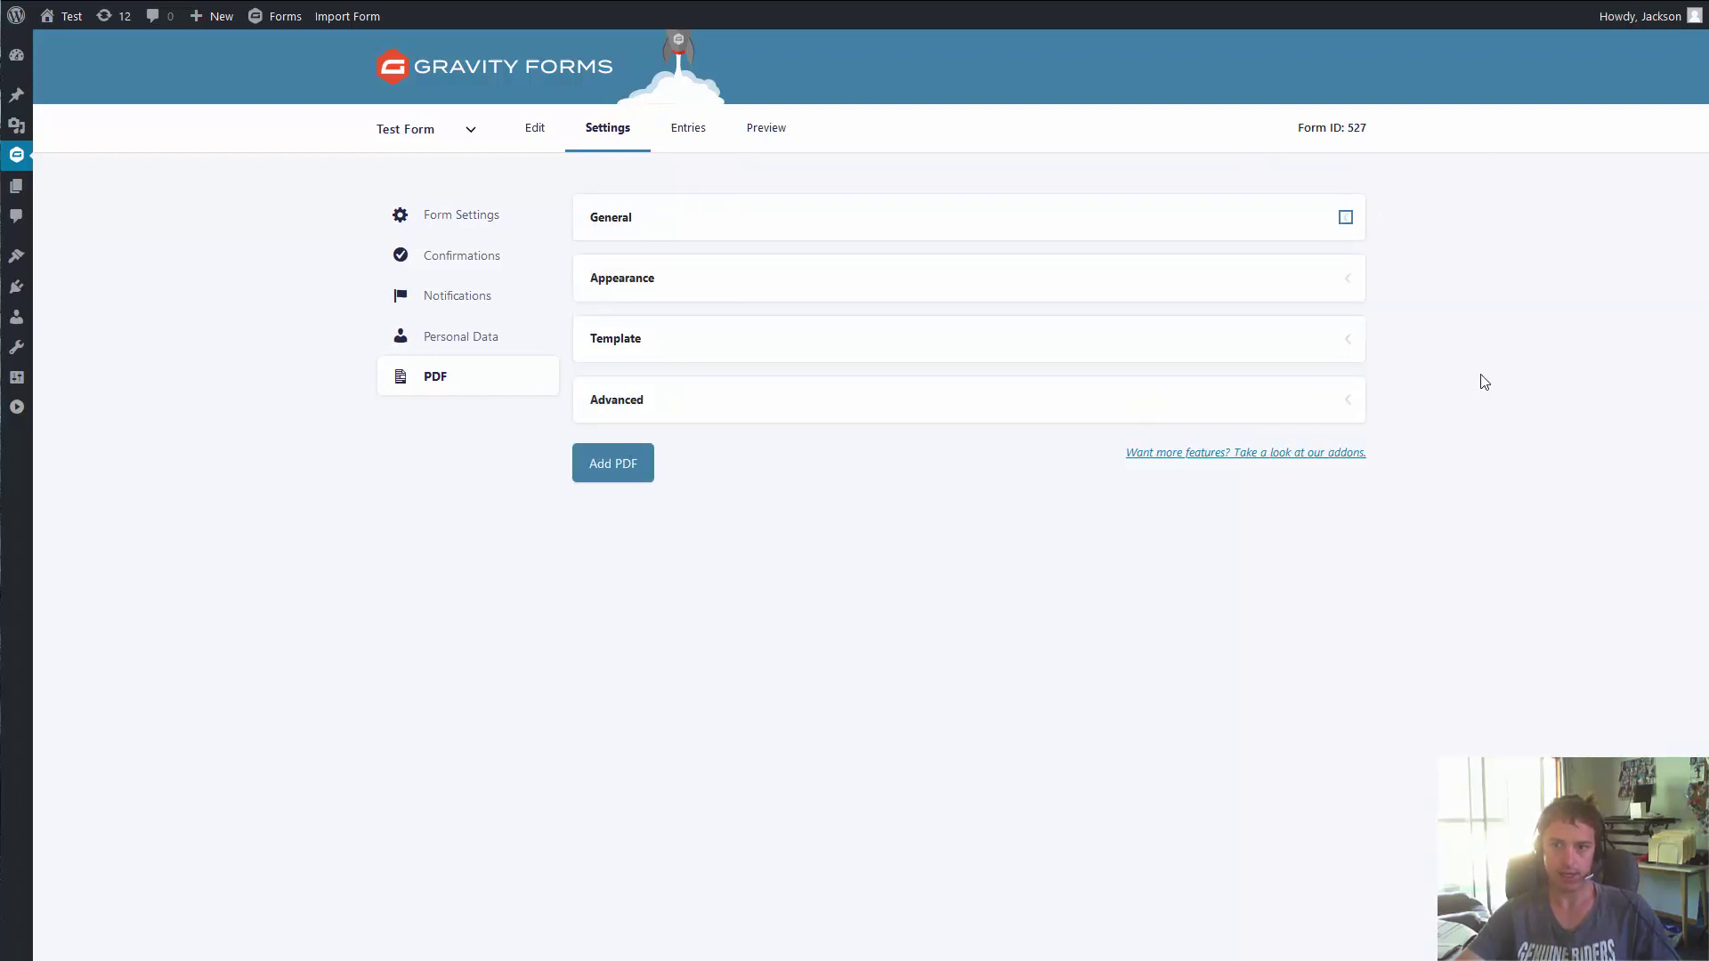
click(1576, 282)
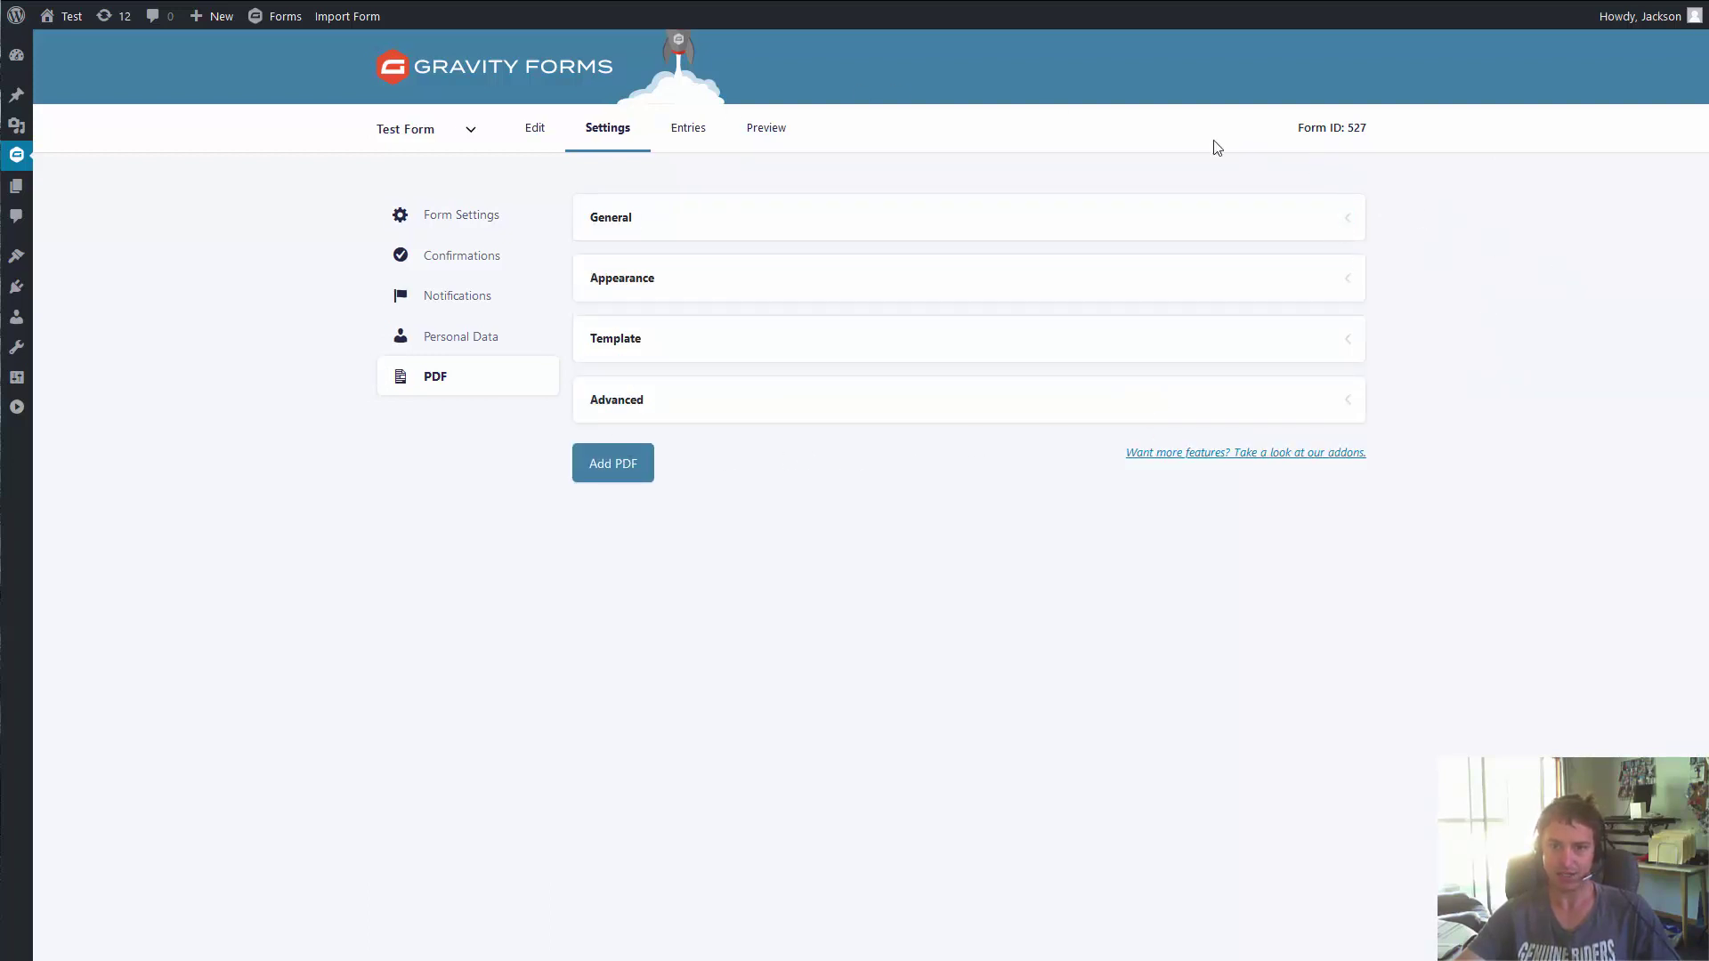
click(1345, 221)
click(1339, 222)
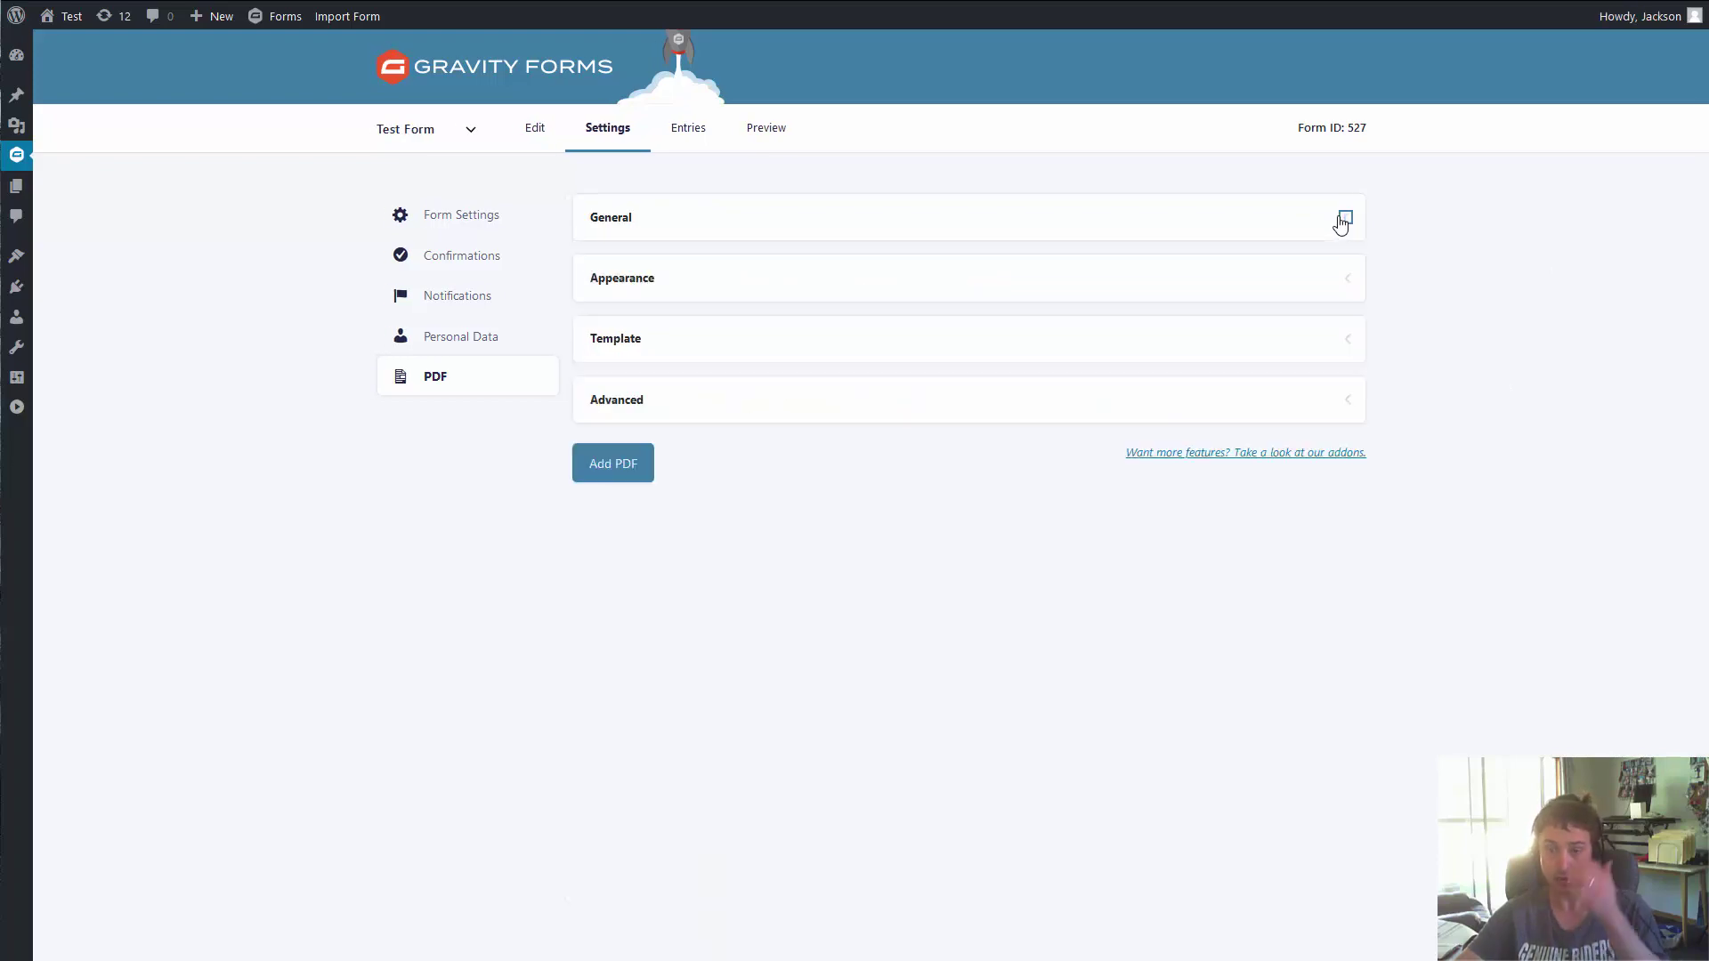
click(623, 217)
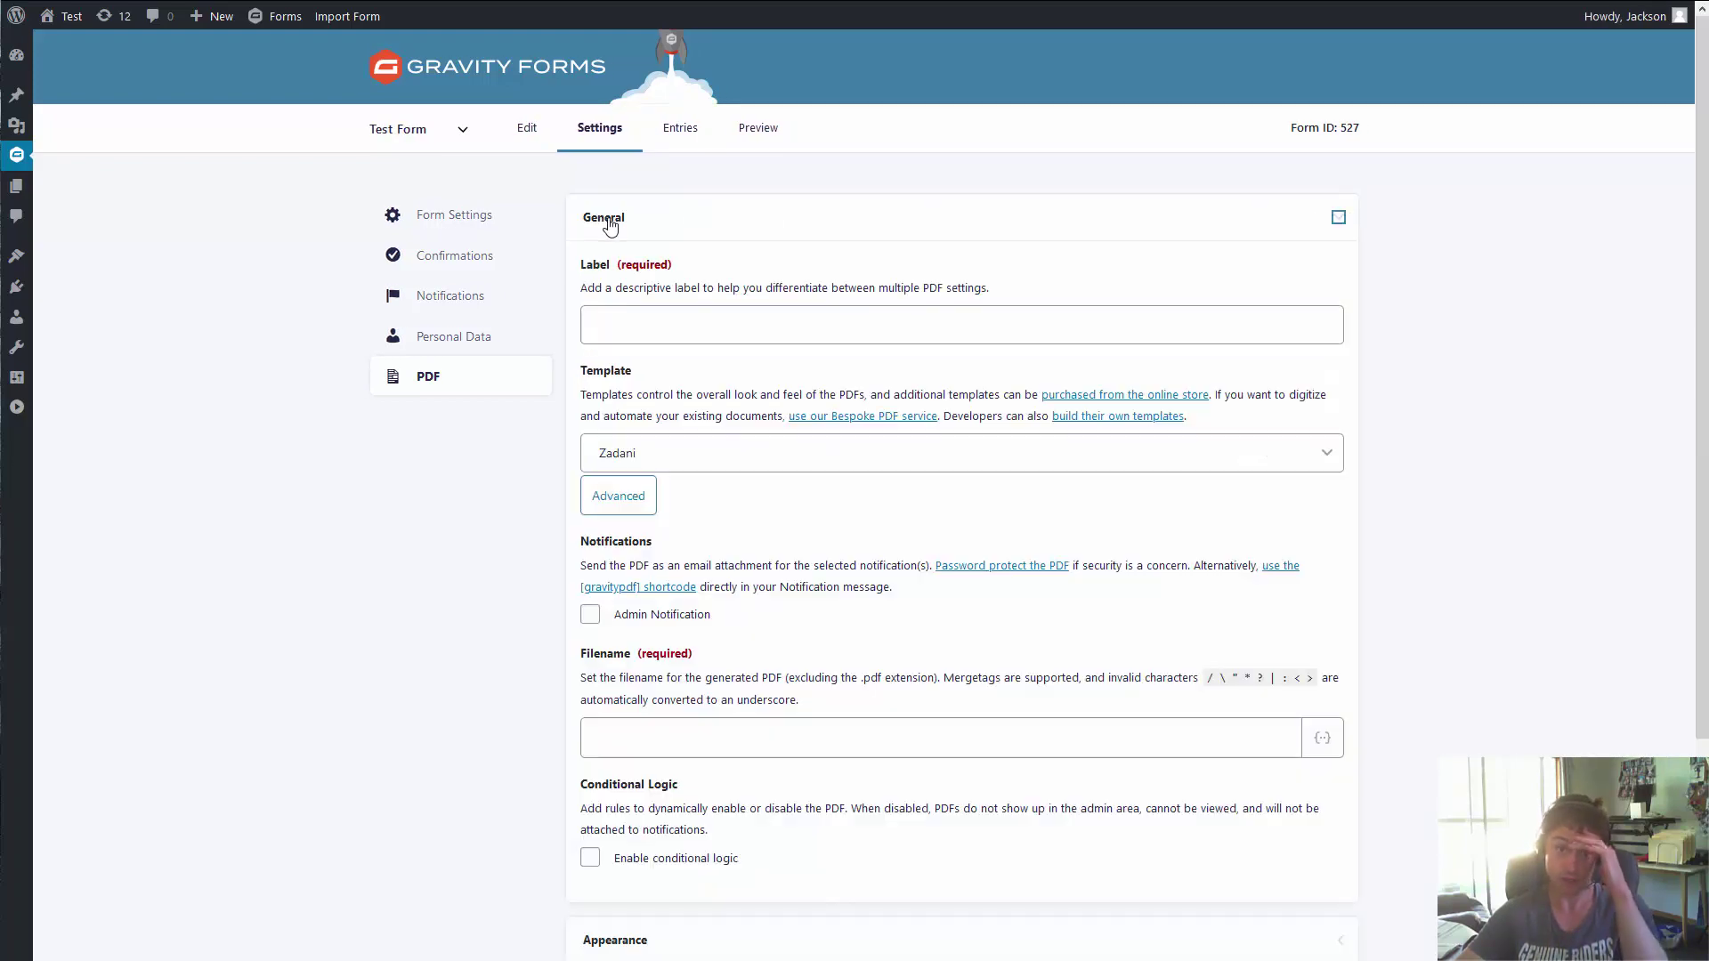
click(610, 223)
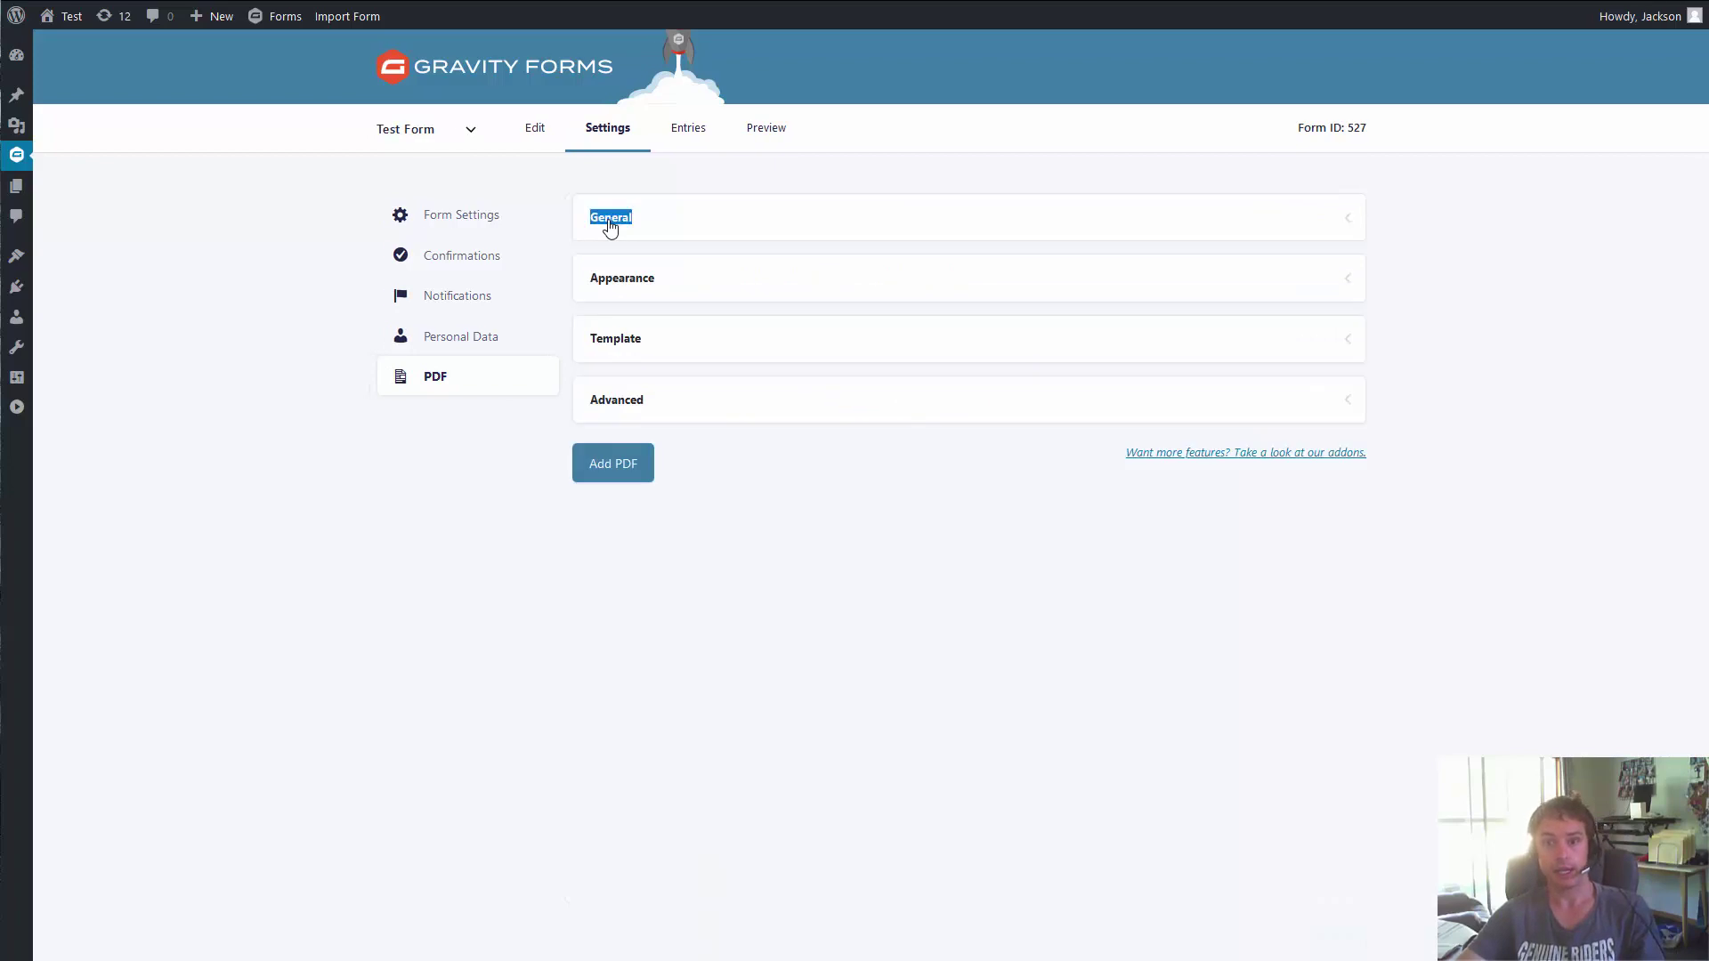
click(610, 223)
click(610, 222)
click(609, 223)
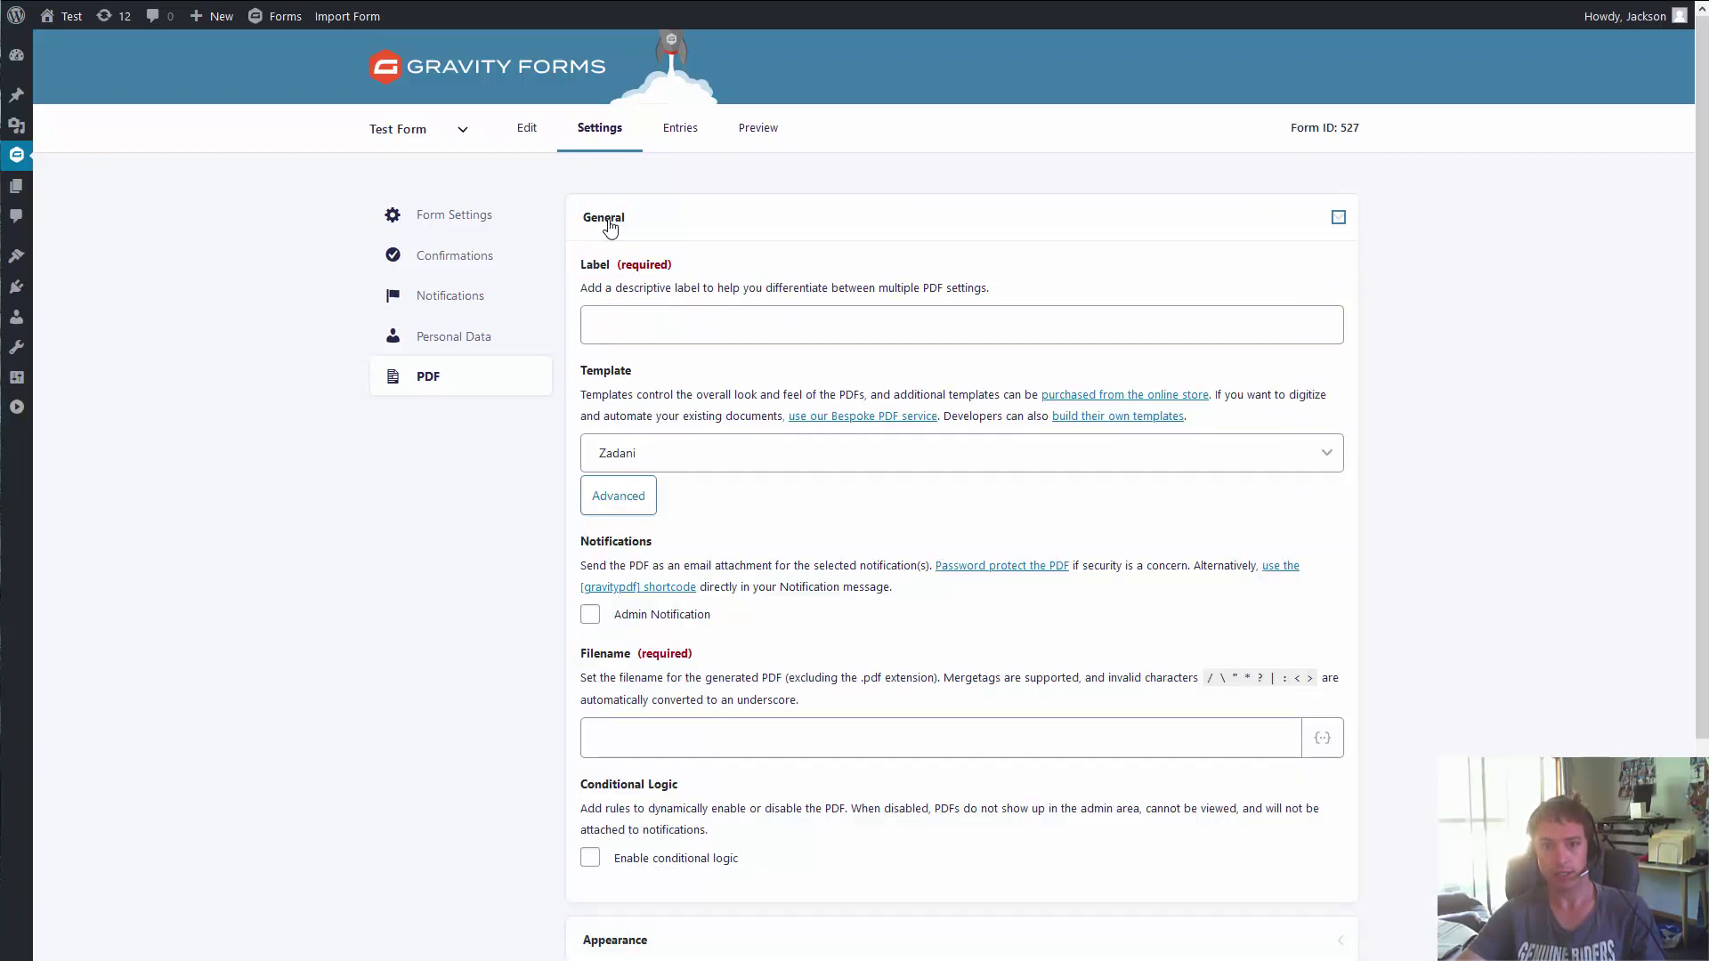
- Collapse the General section and expand the Appearance section to examine its paper and font options
click(610, 223)
click(610, 222)
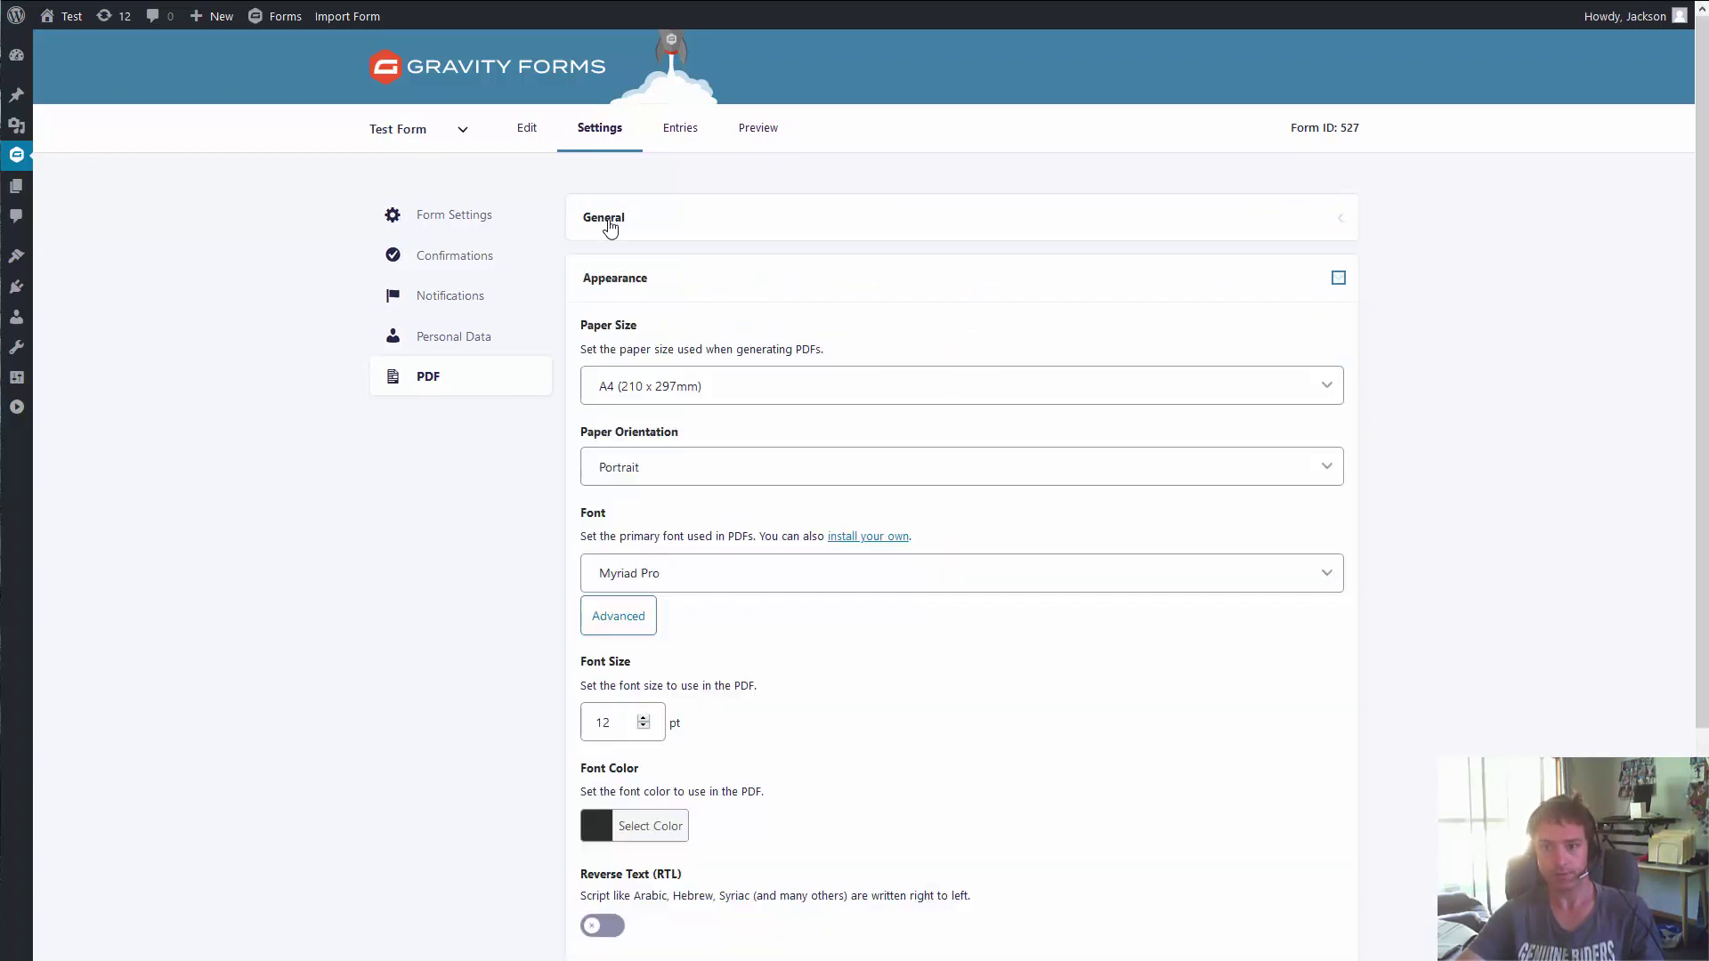
click(610, 223)
key(space)
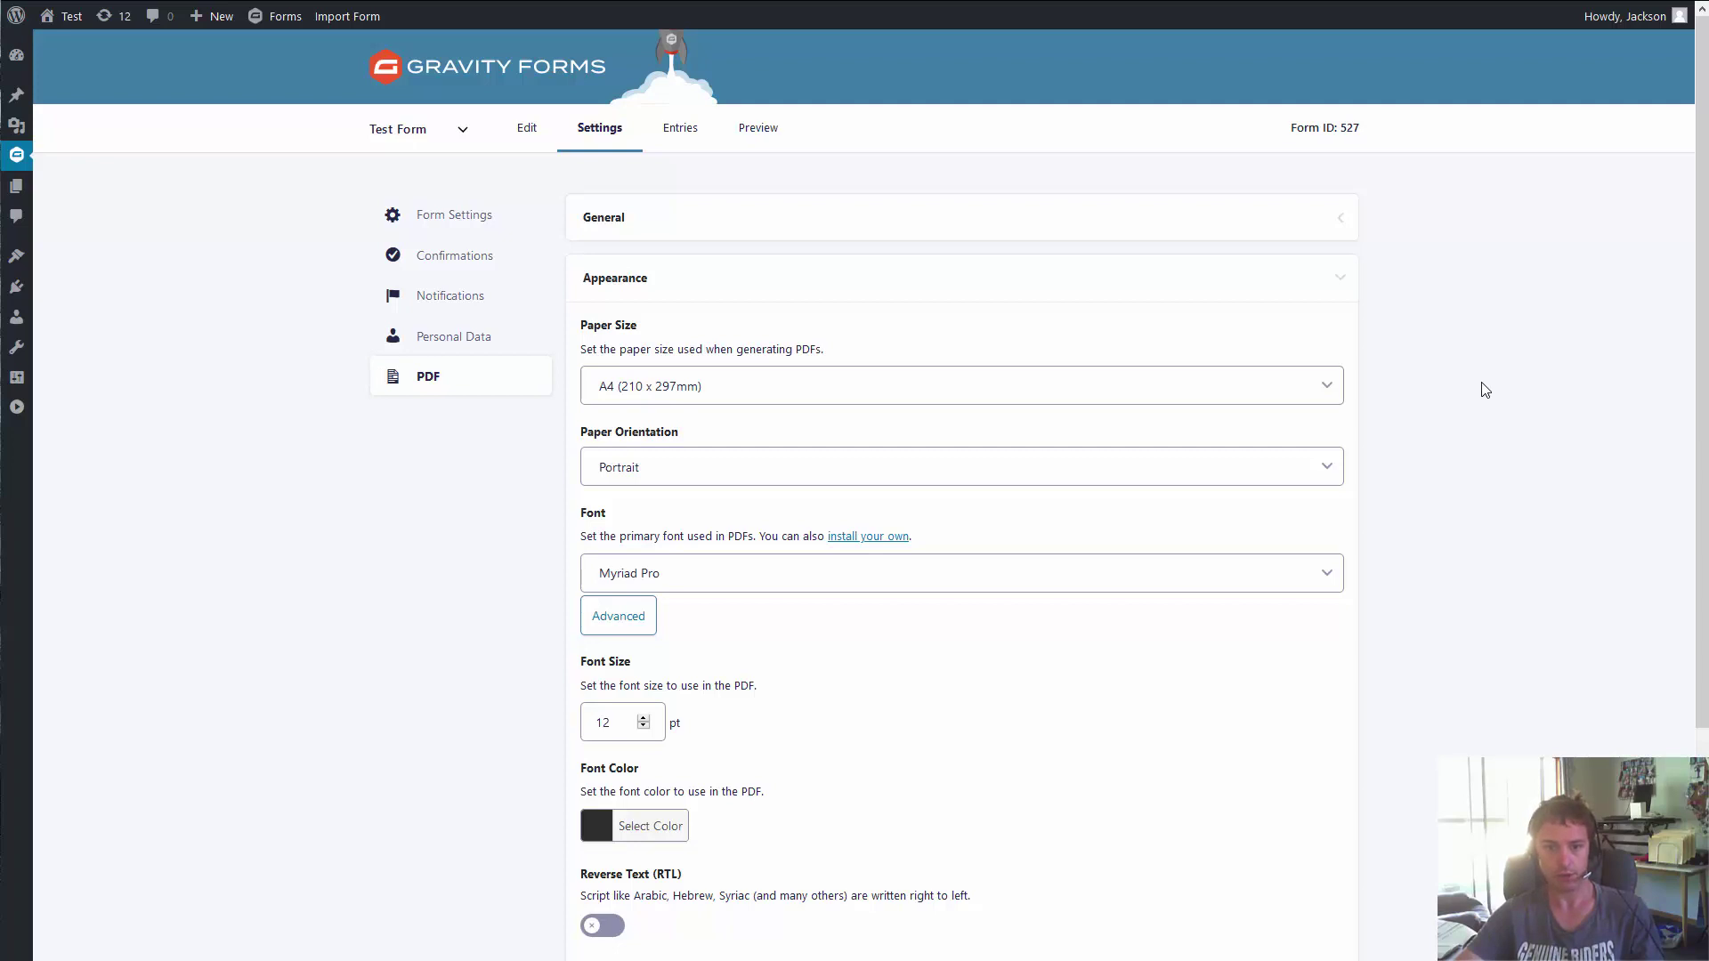
- Set the new PDF's label to Zadani in the General section
click(604, 217)
click(705, 332)
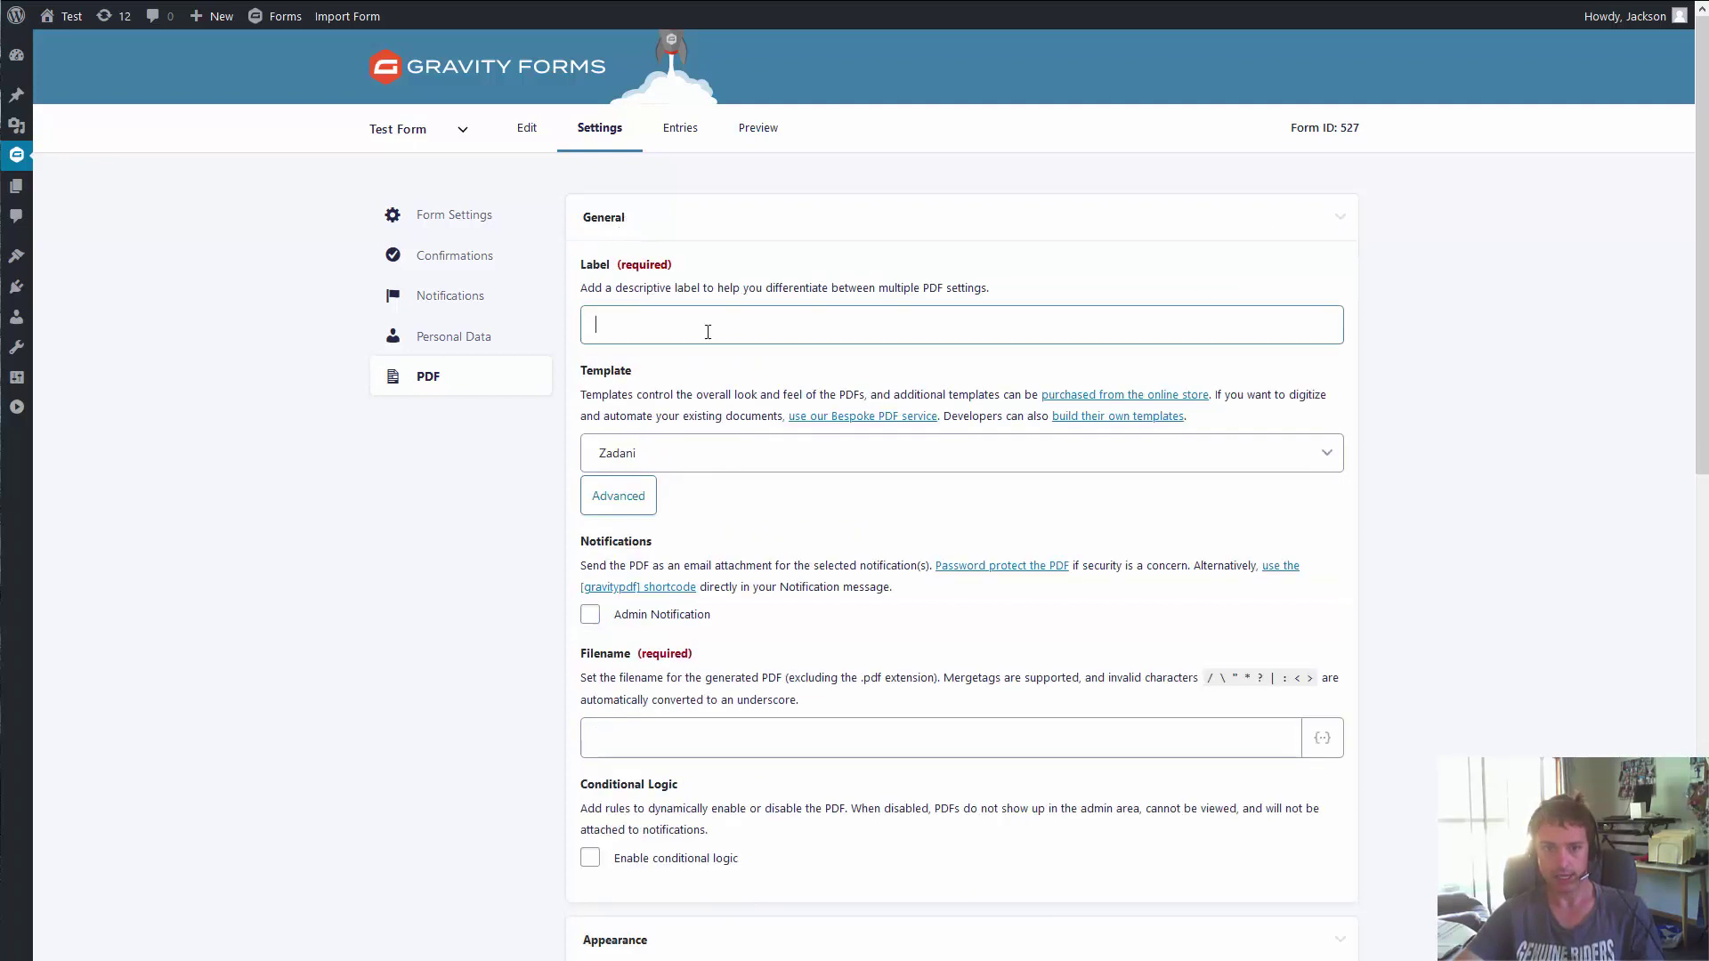
text(L)
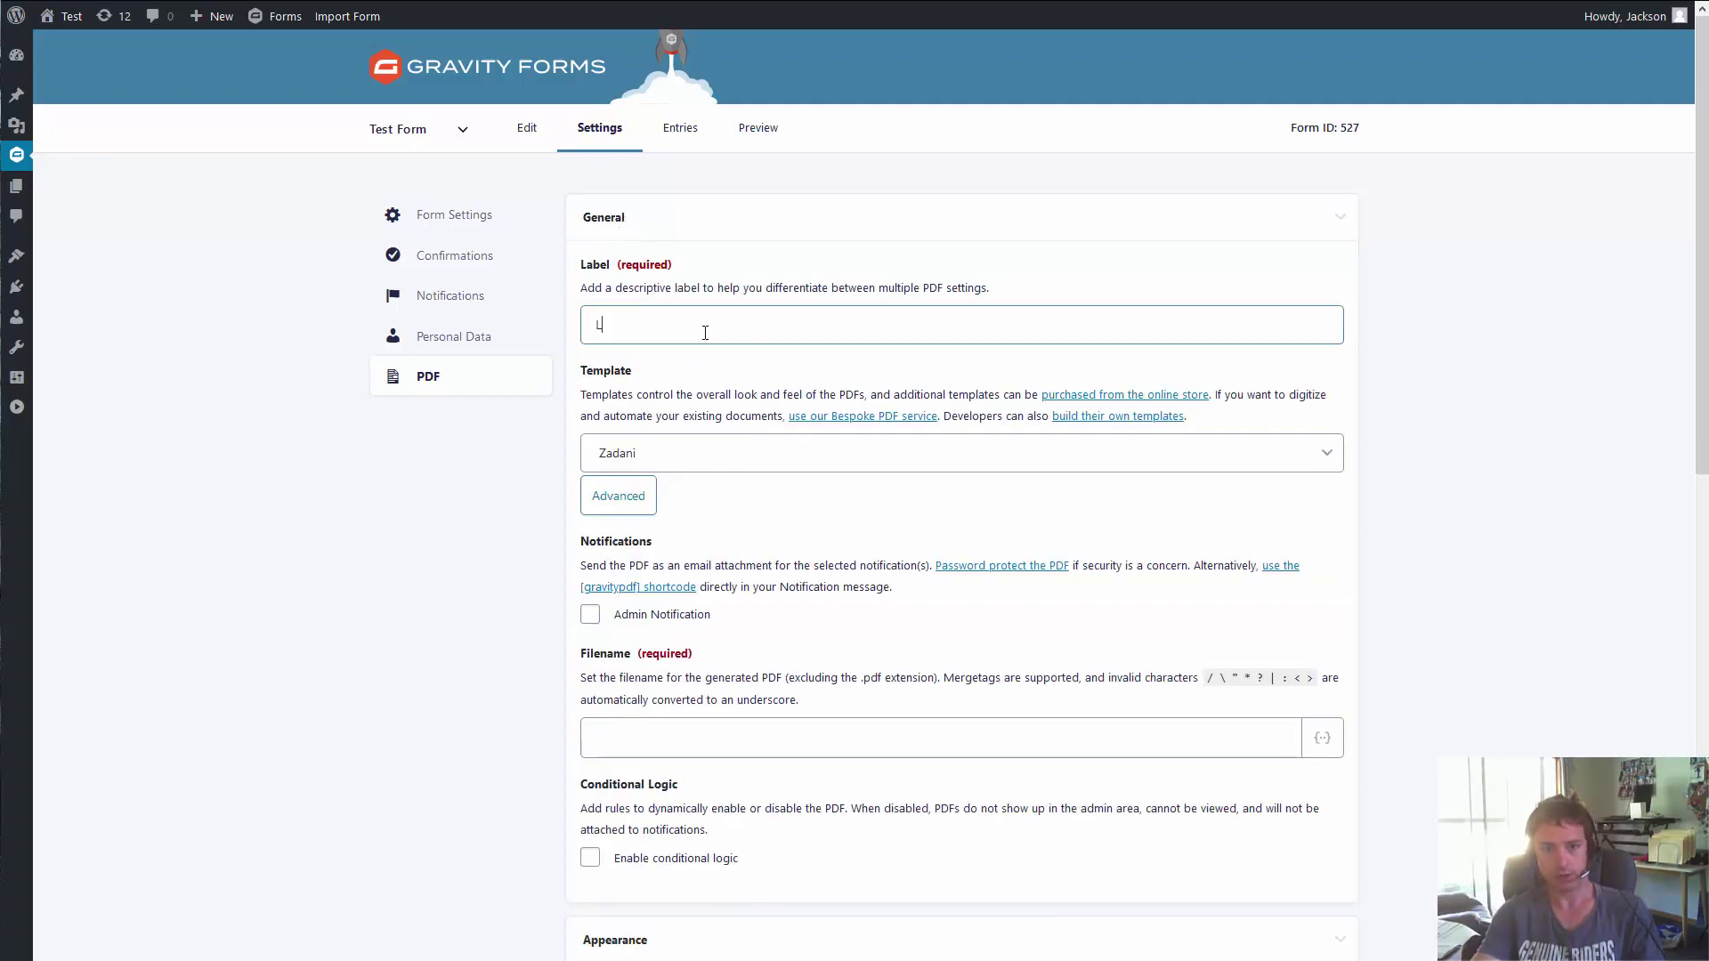
text(abel)
key(ctrl+a)
text(Za)
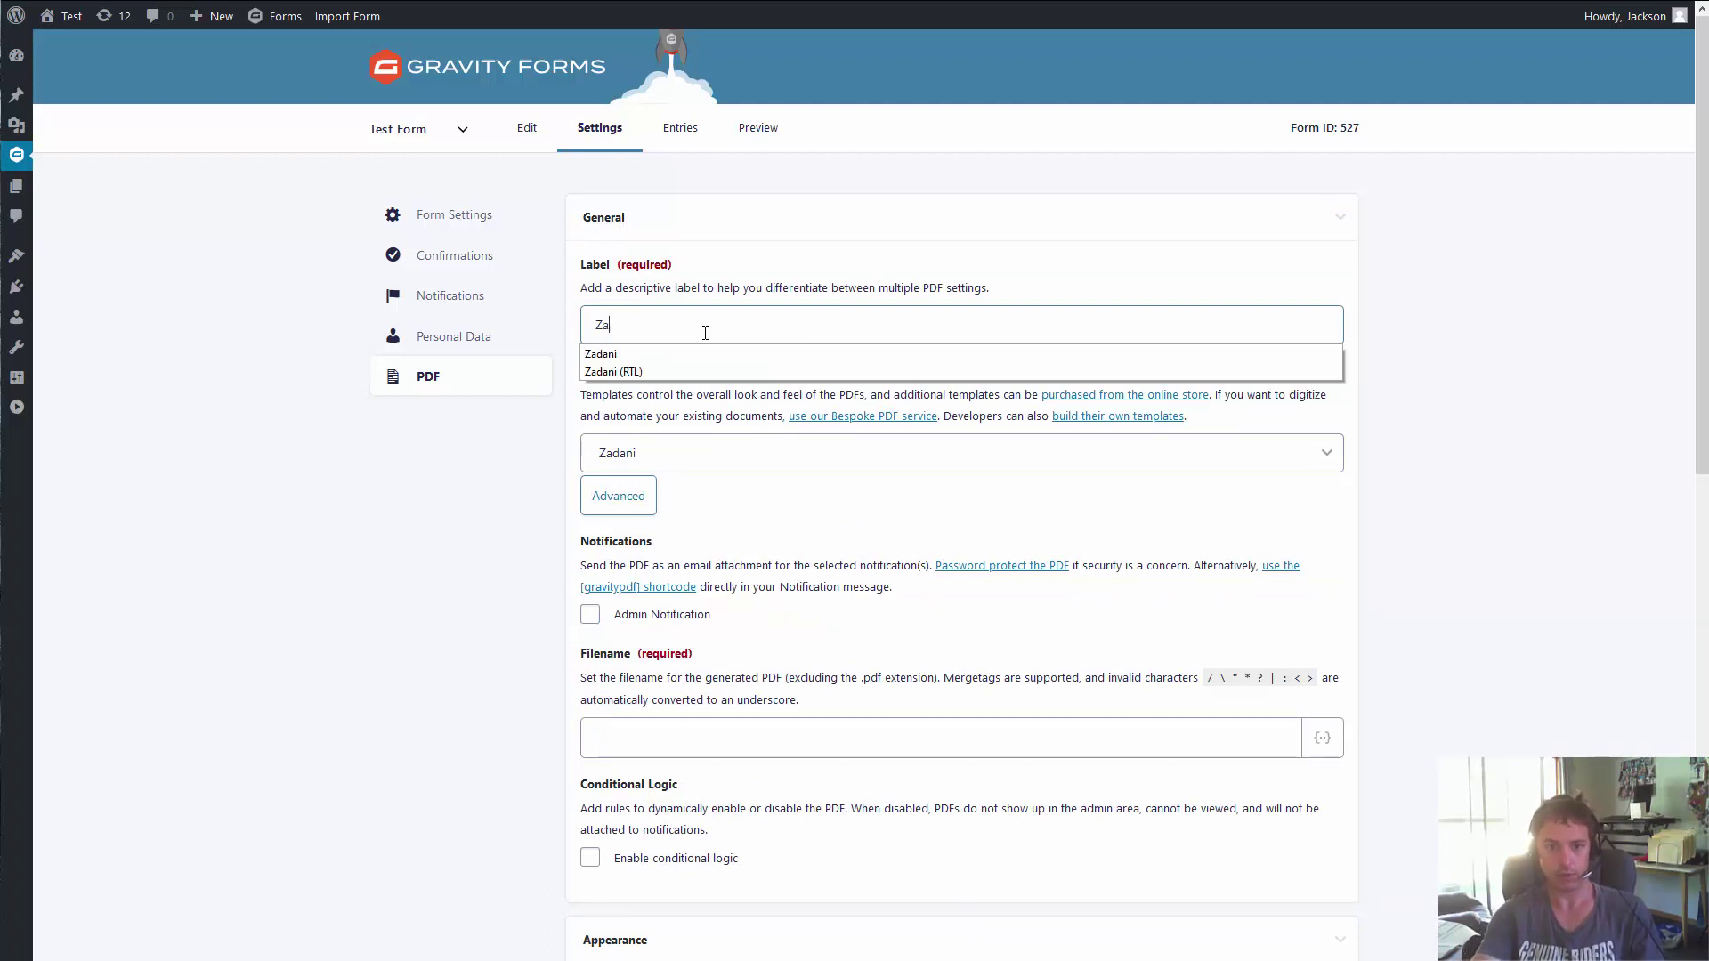
text(dani)
- Set the PDF's filename to Zadani, then add the PDF to the form
click(736, 740)
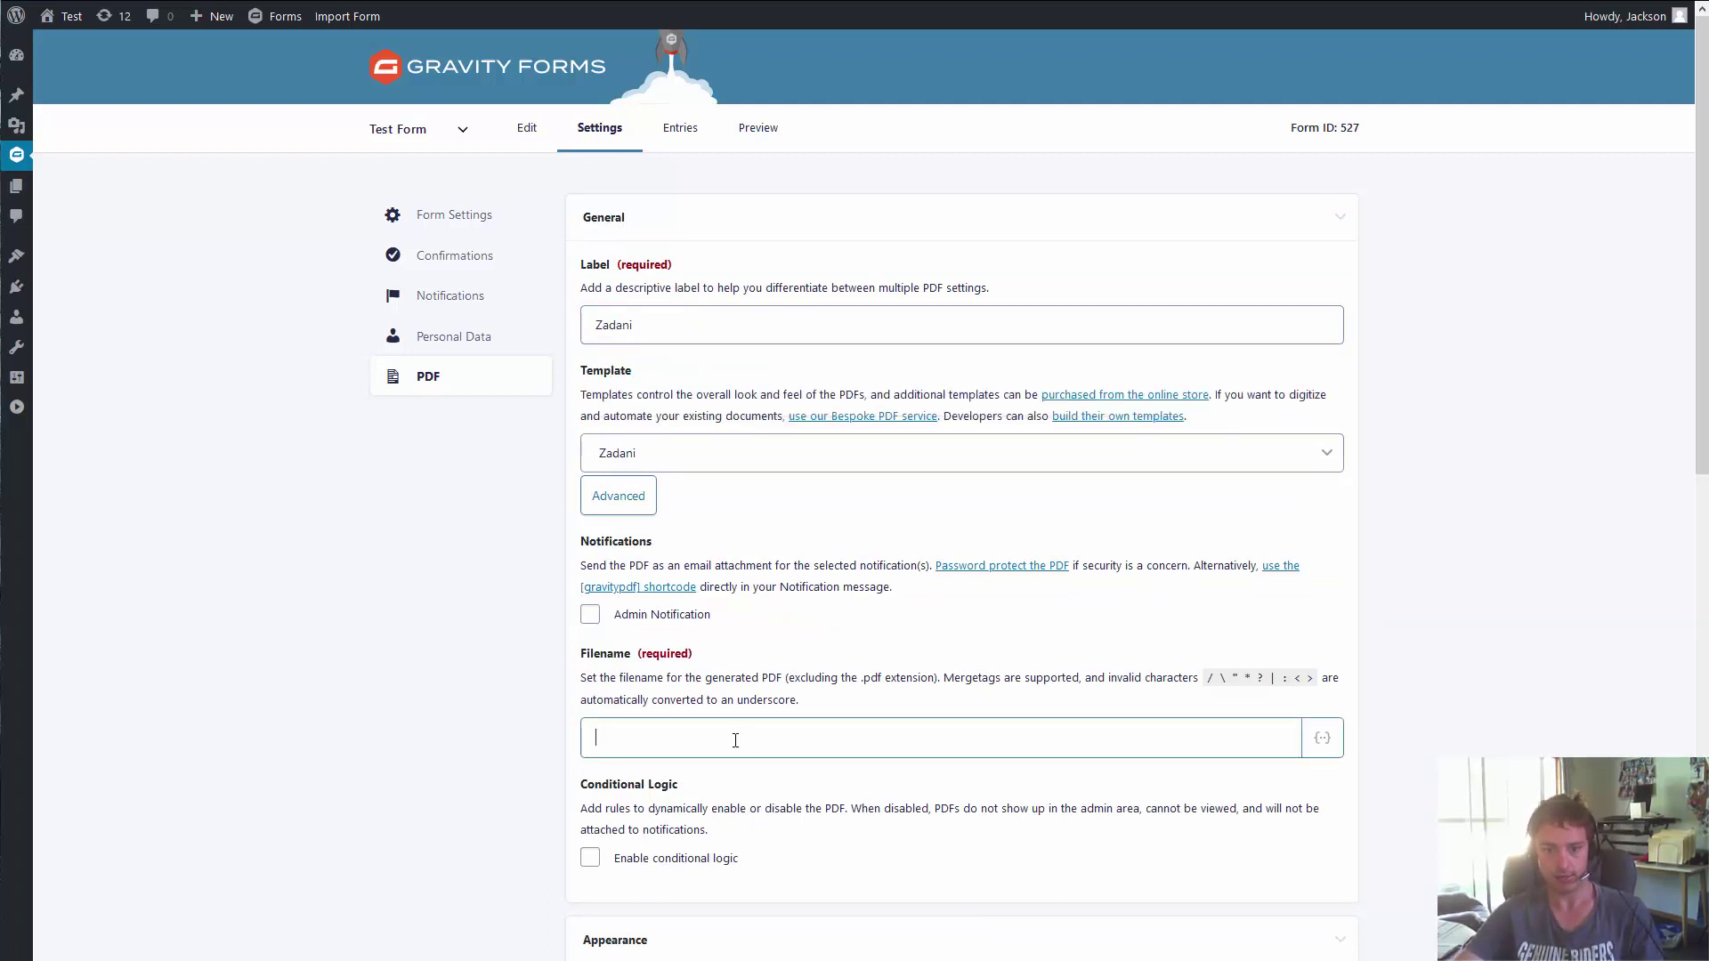
text(Zadani)
scroll(359, 494, down, 2)
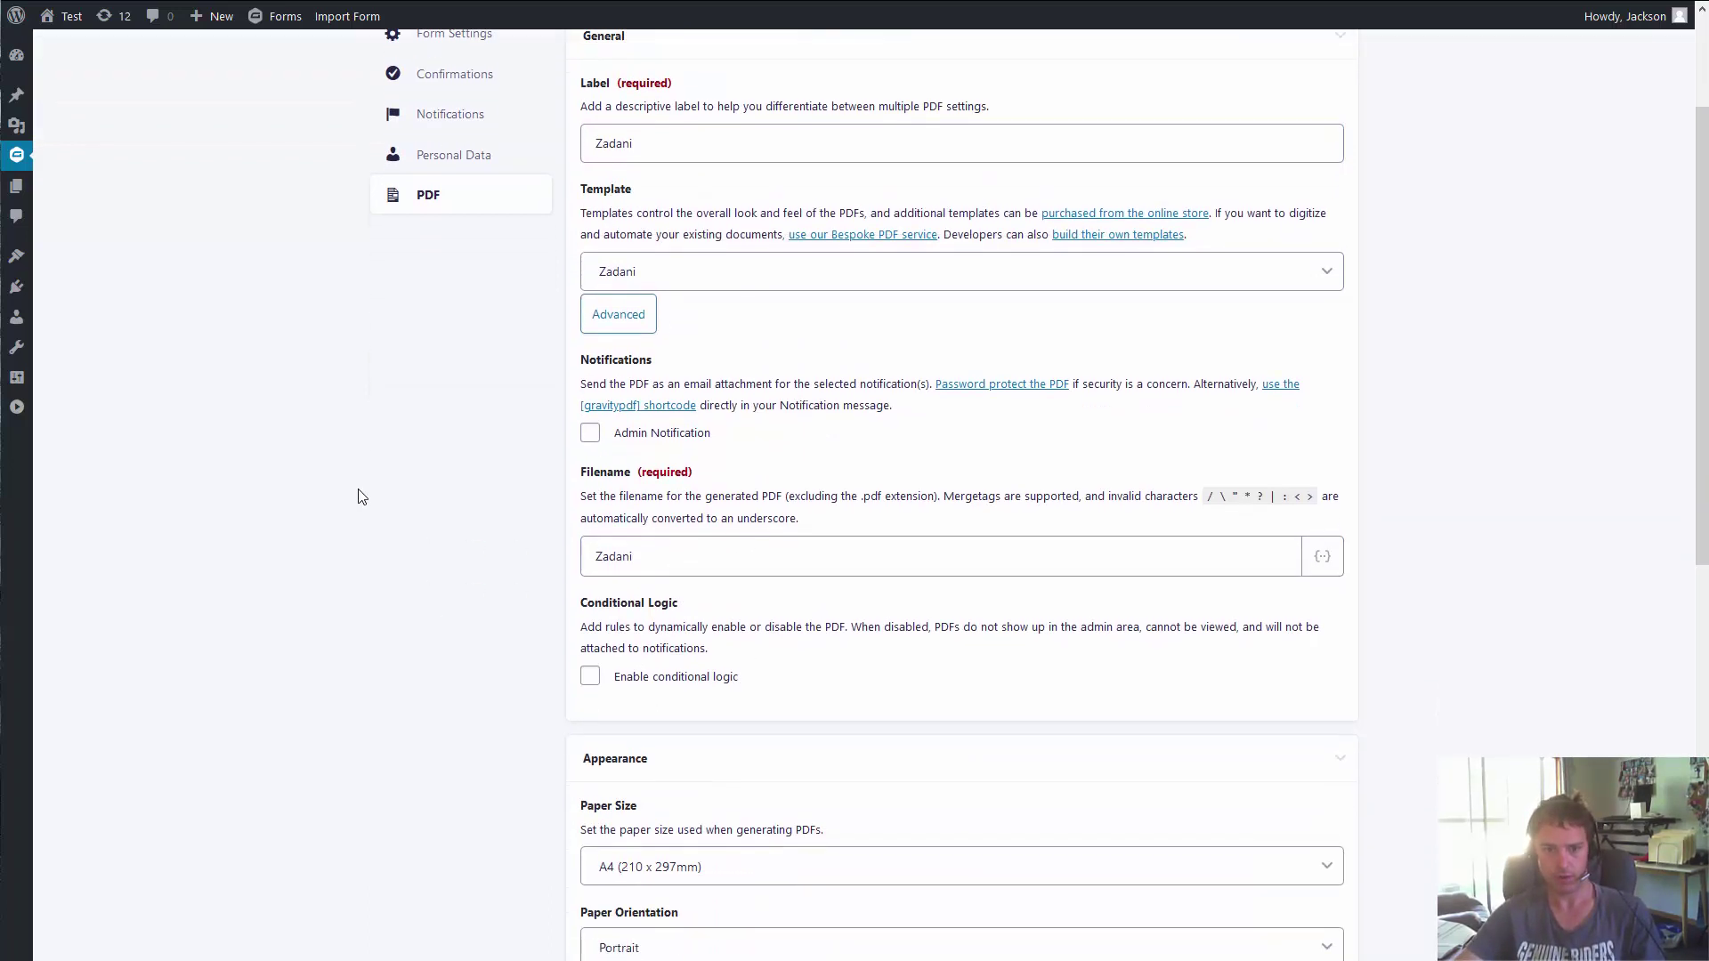
scroll(394, 515, down, 4)
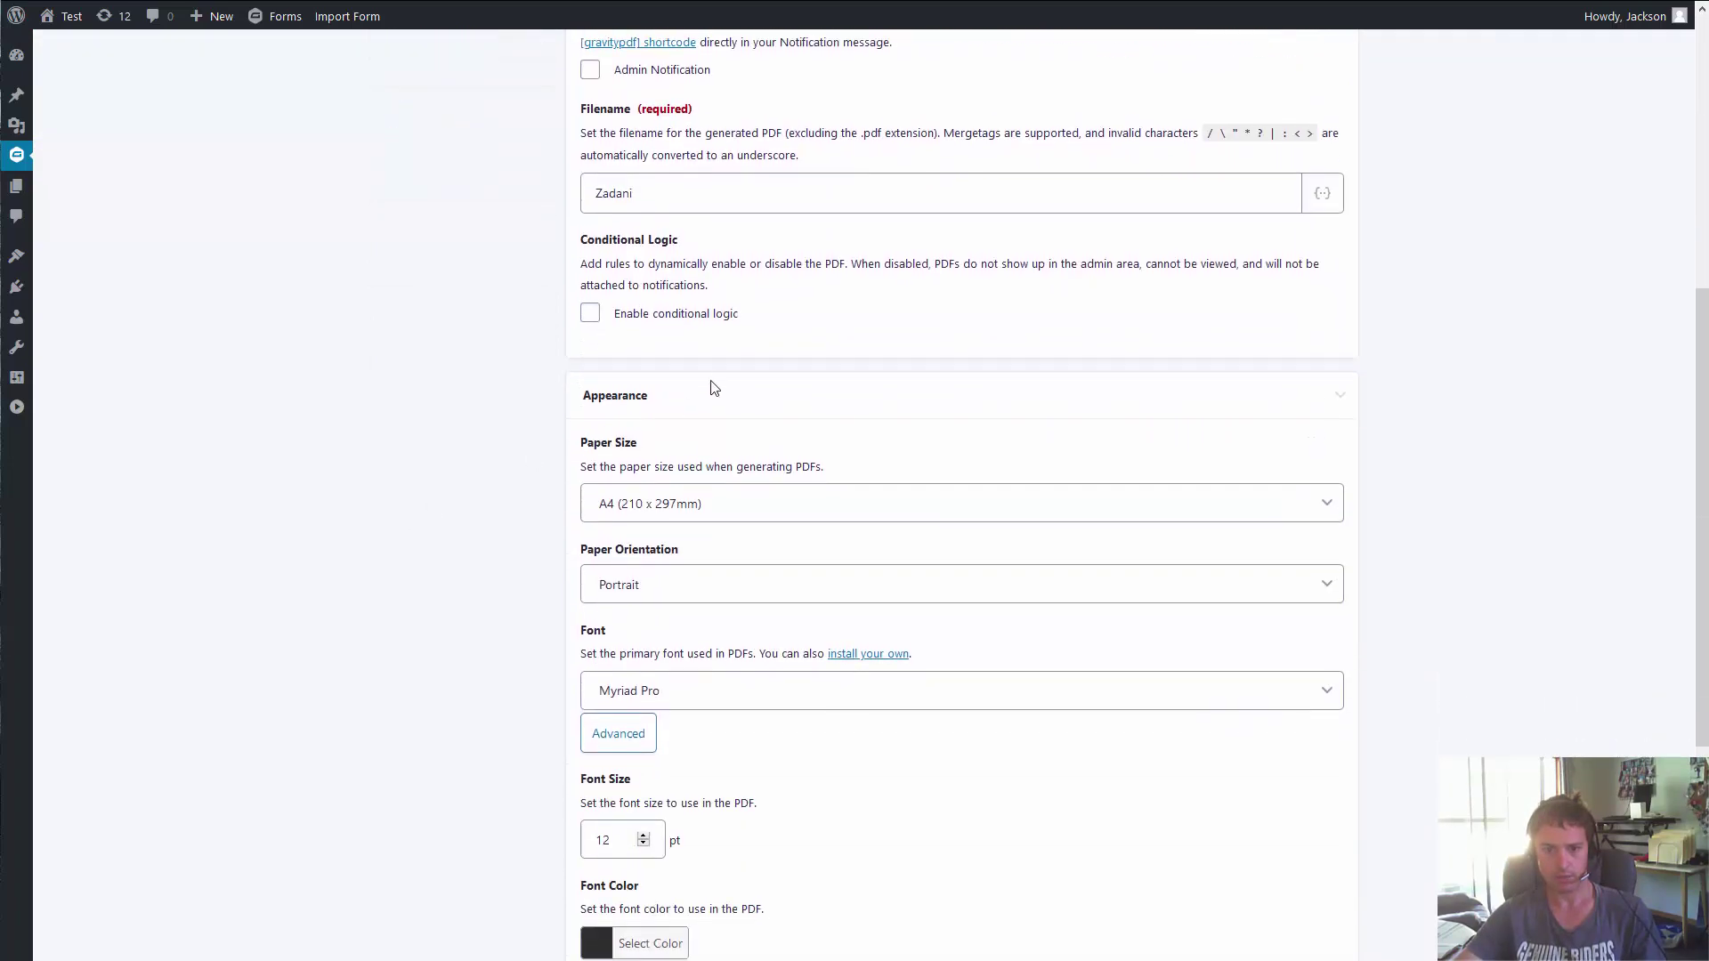
click(604, 405)
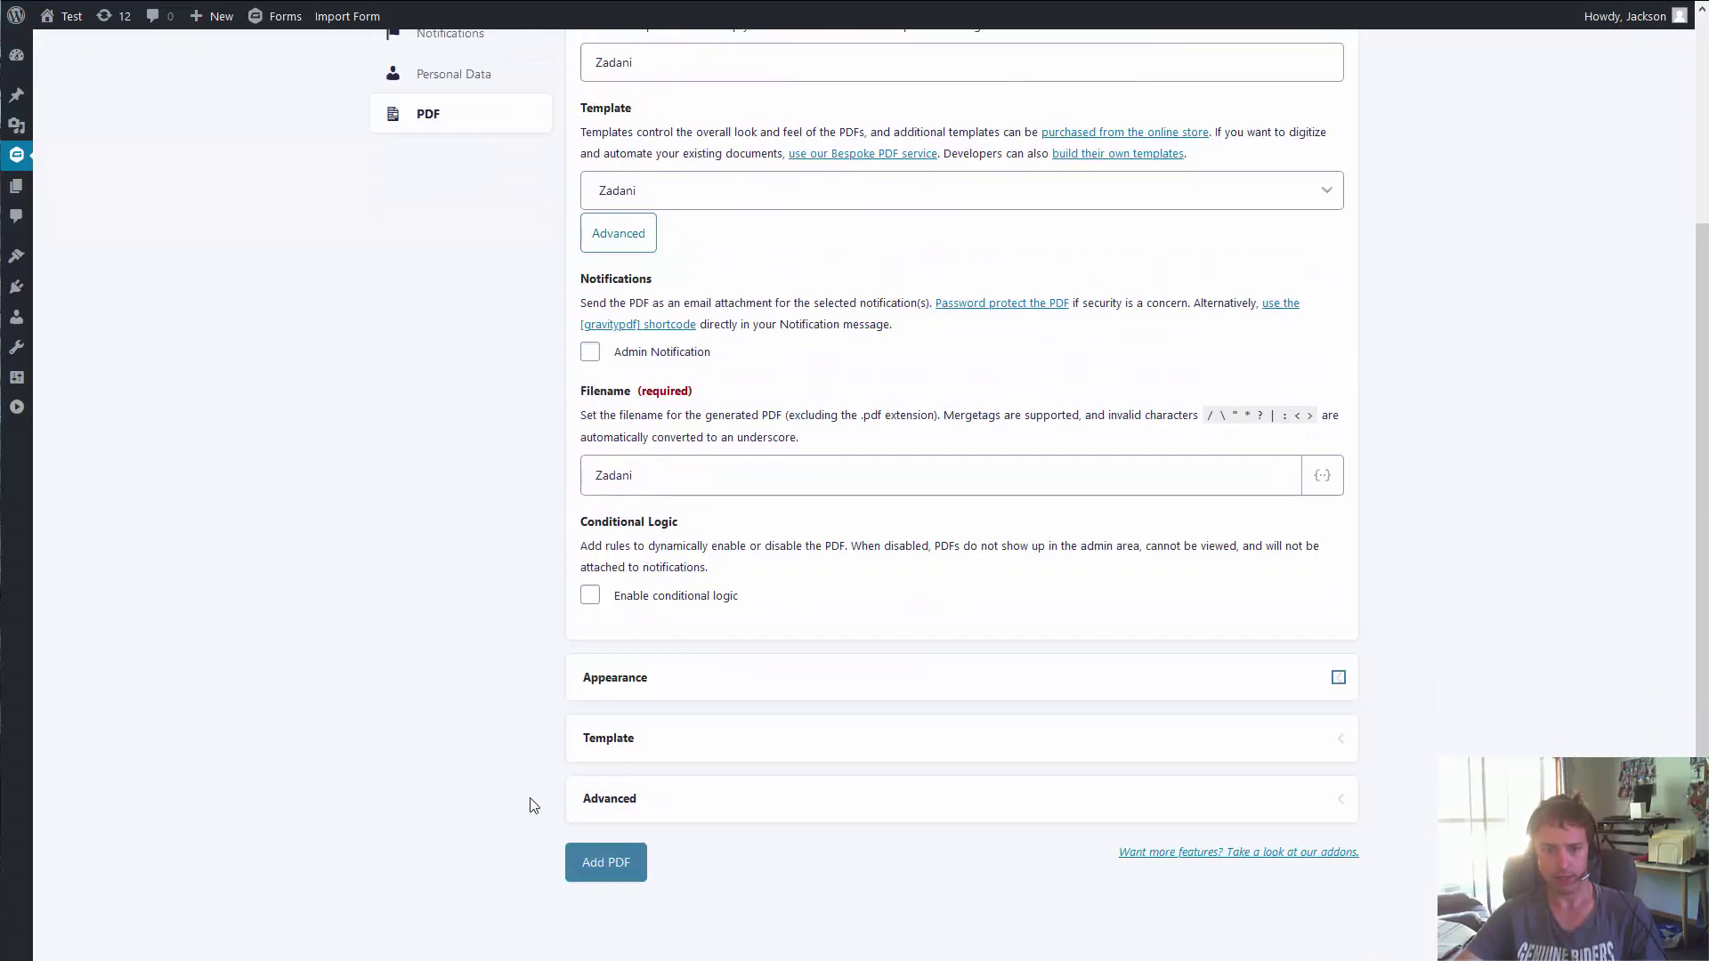
click(597, 871)
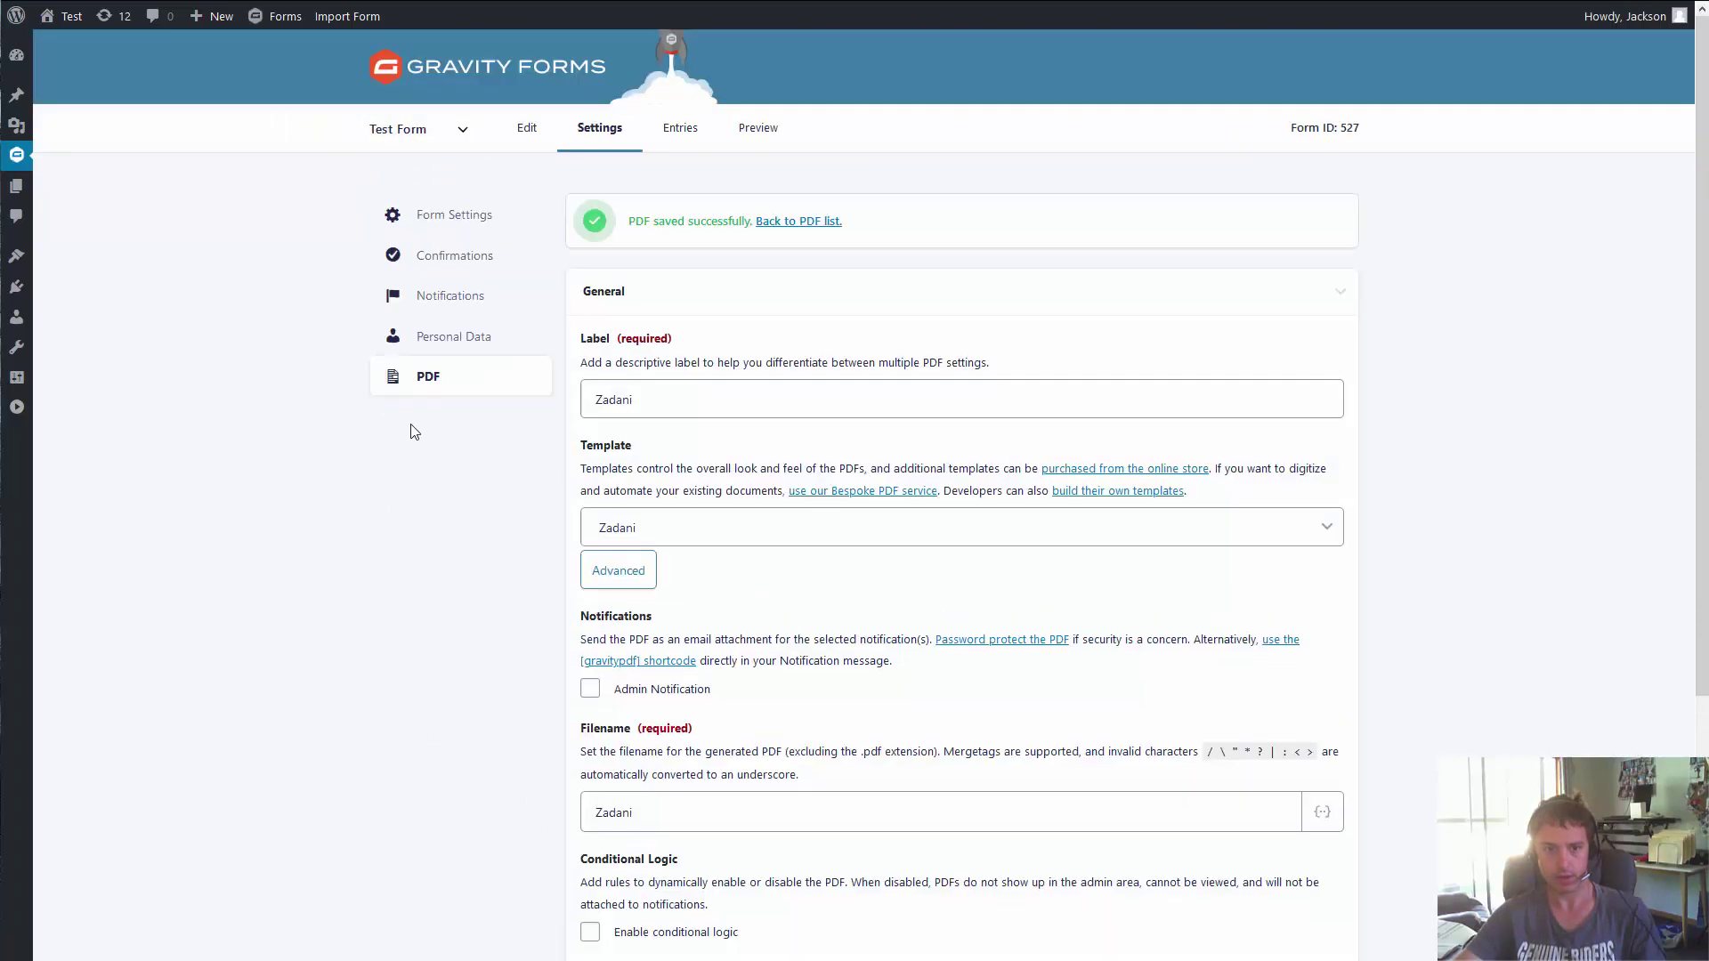
- Duplicate the Zadani PDF from the form's PDF list and switch the copy to the Focus Gravity template
click(418, 379)
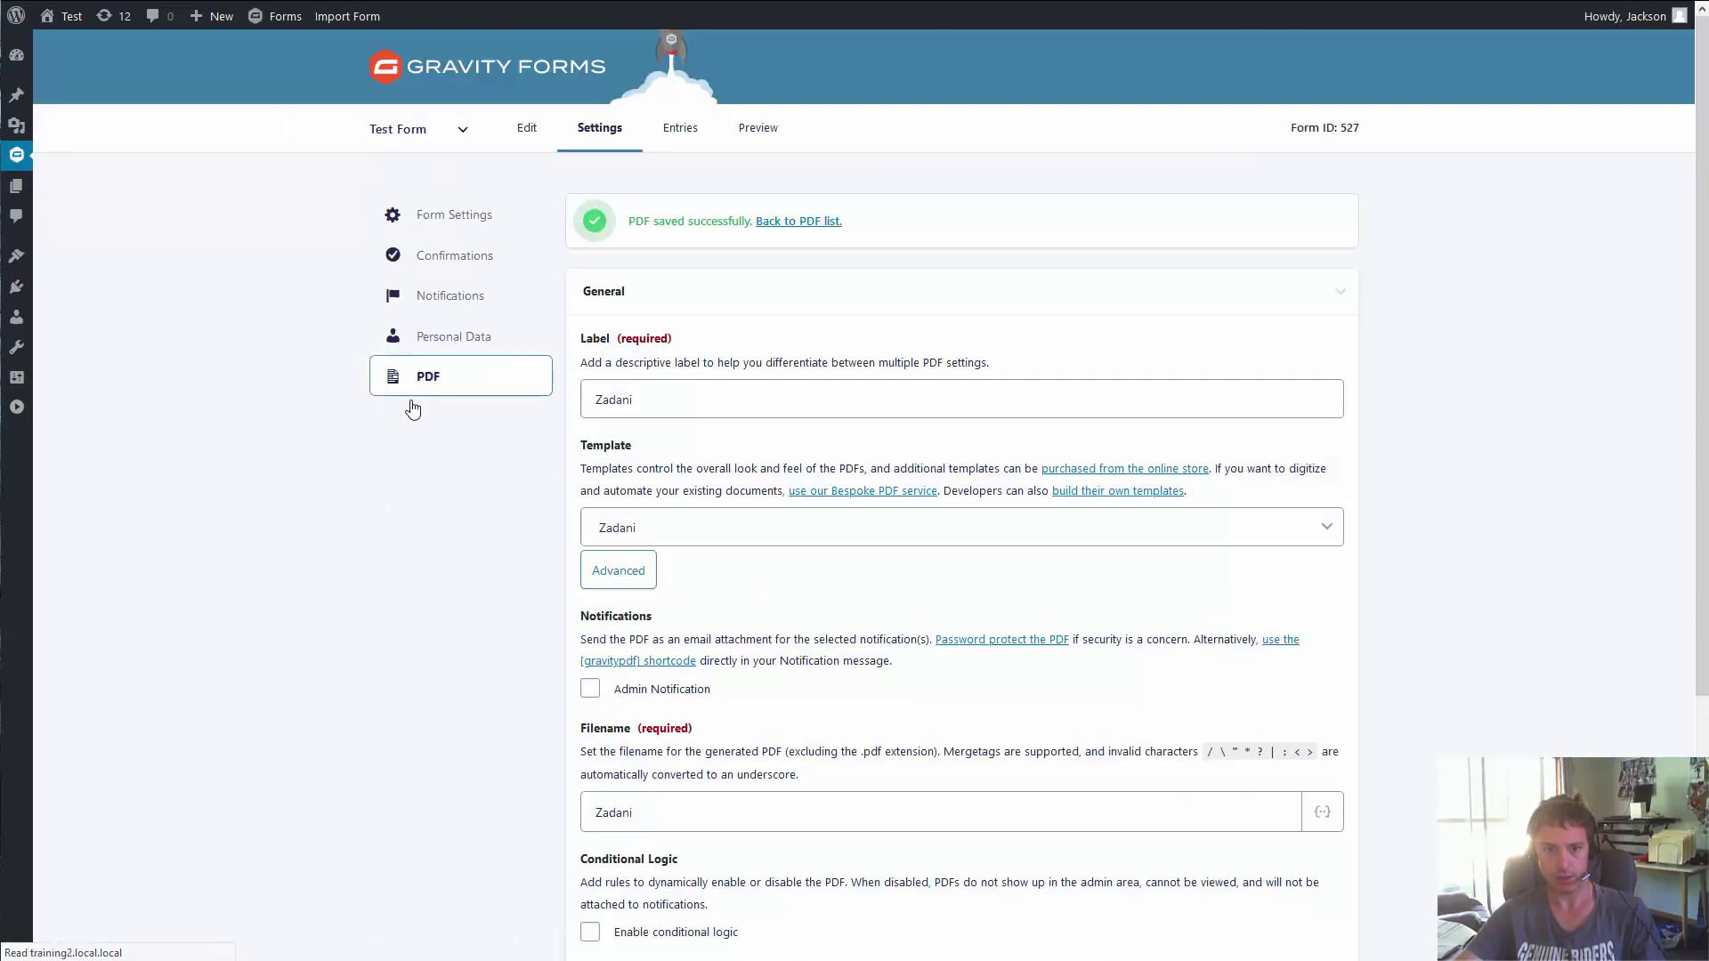
click(696, 368)
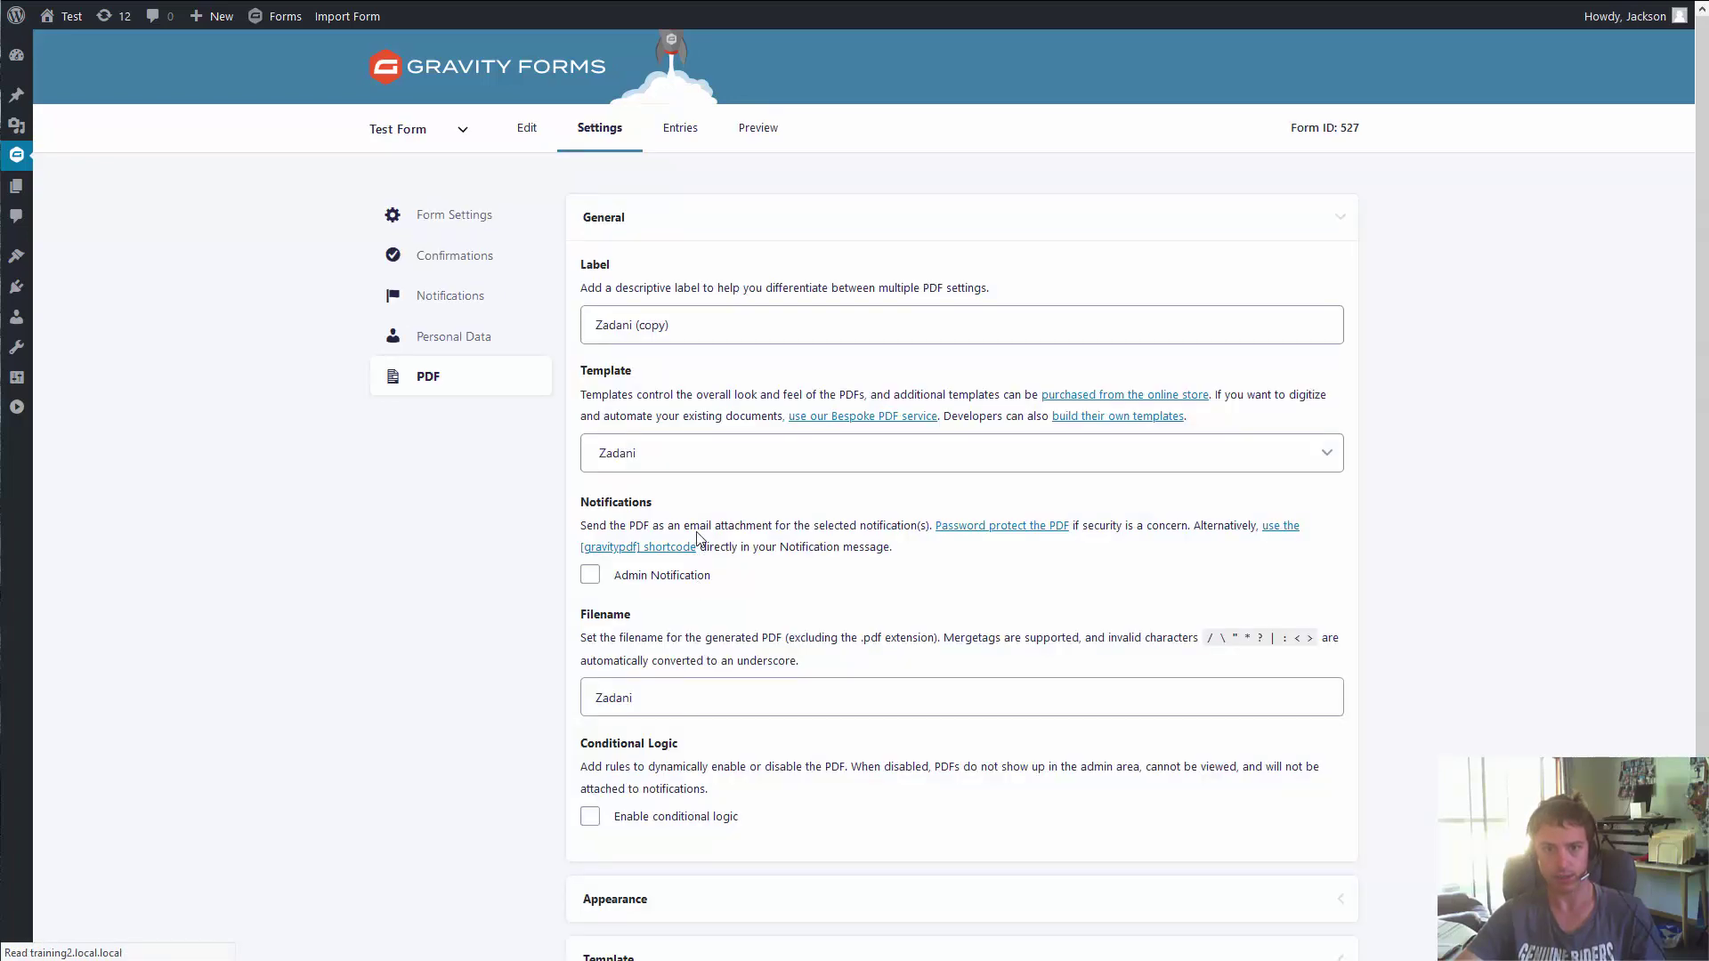
click(668, 456)
click(669, 455)
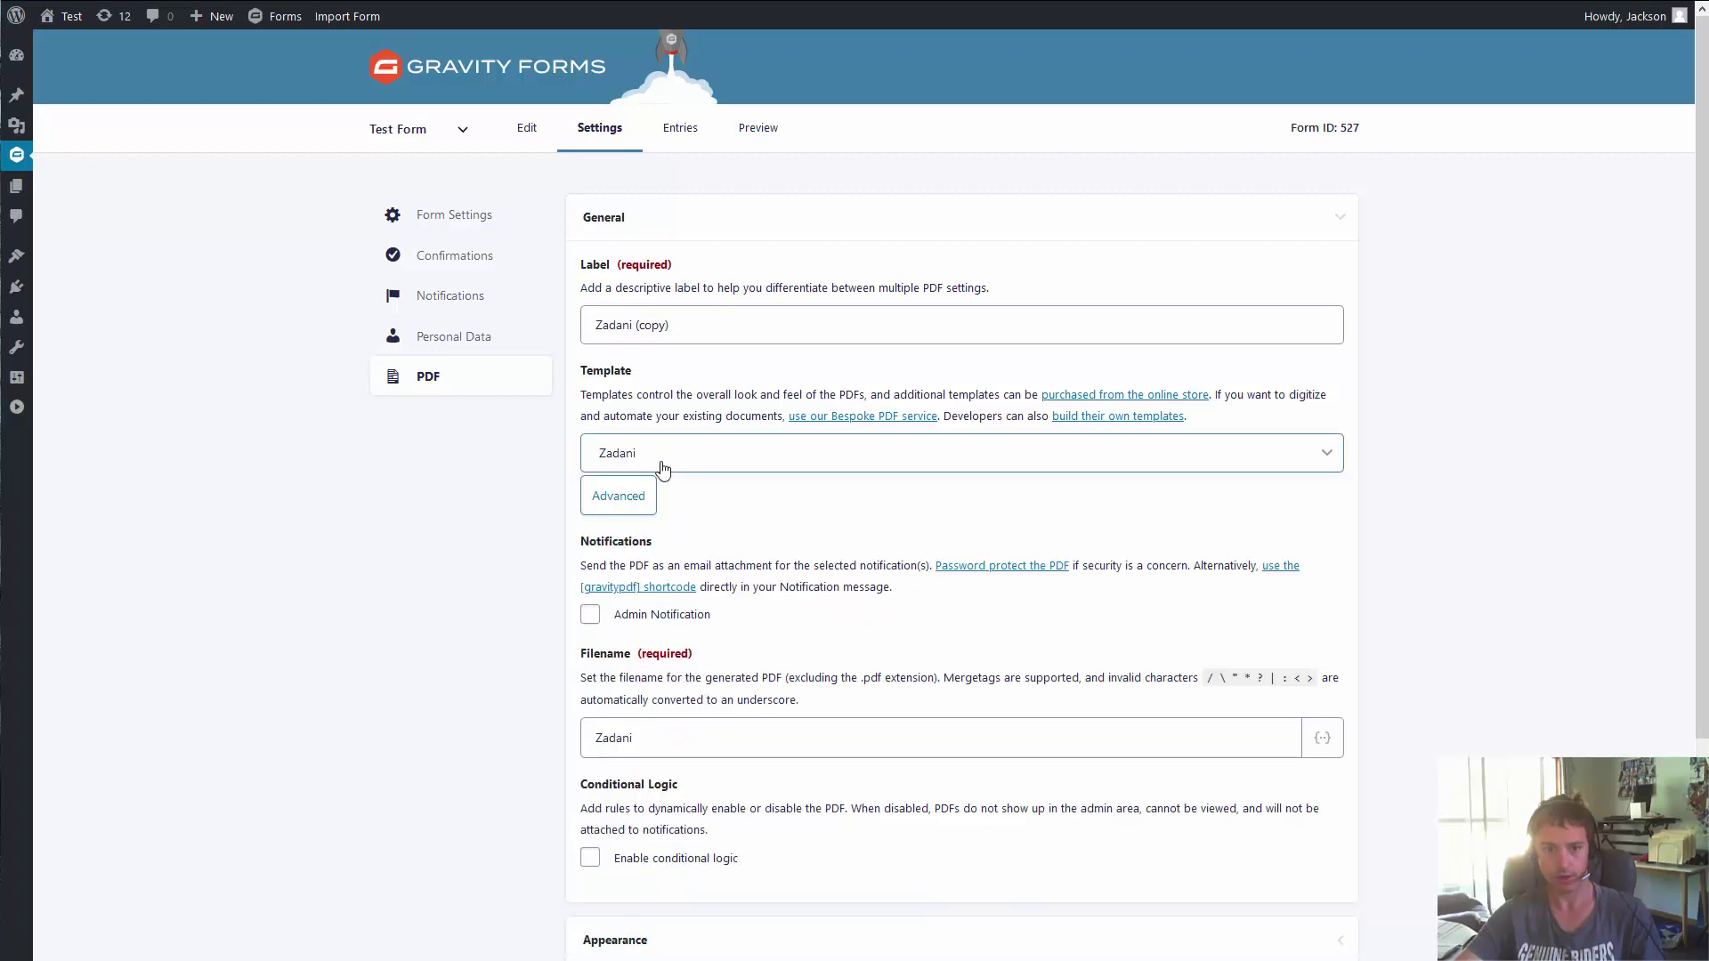
click(615, 491)
text(focus)
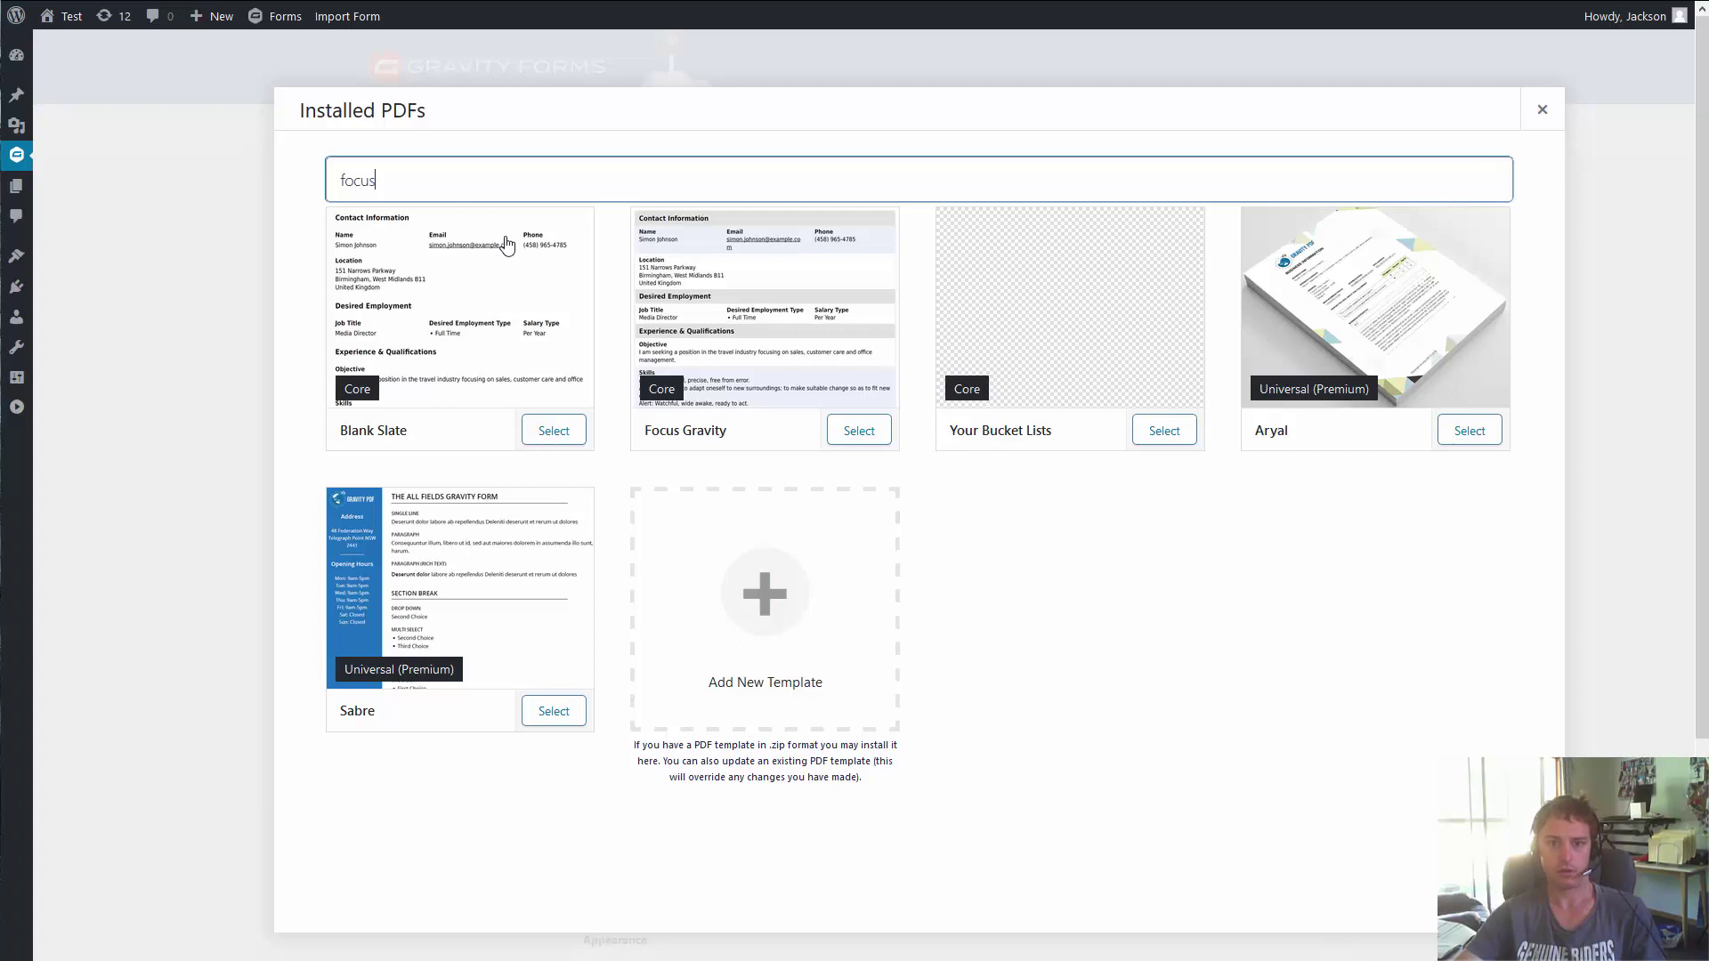
click(858, 431)
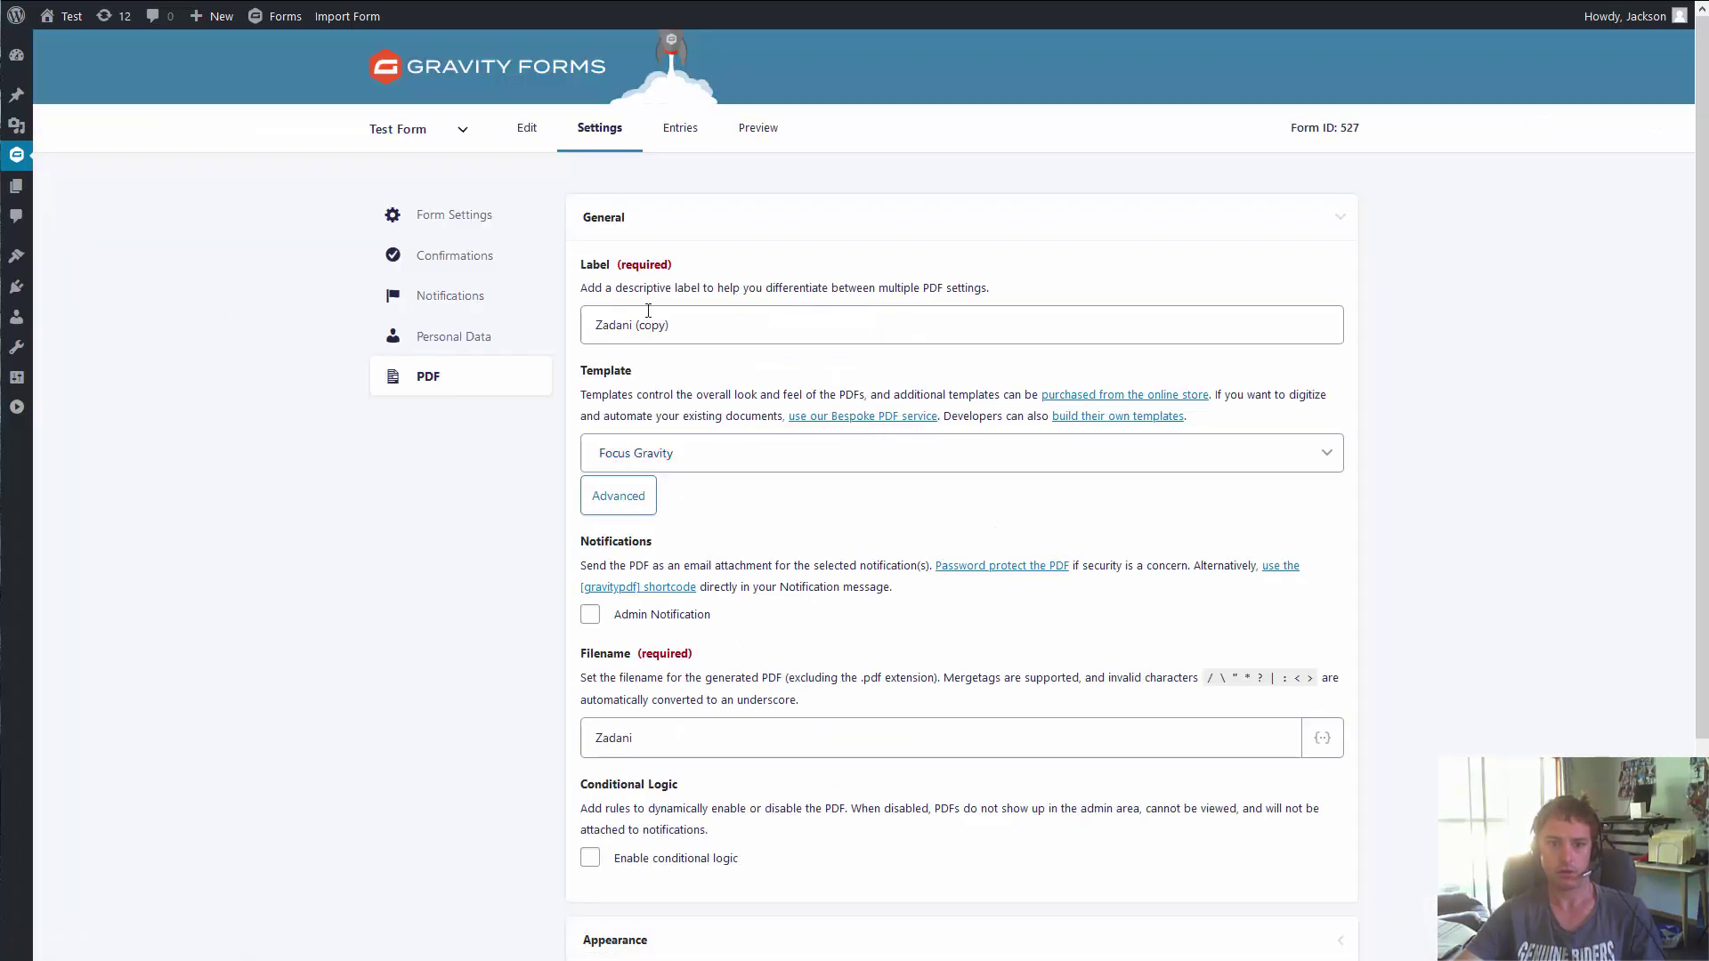
- Set the copied PDF's label and filename to Focus Gravity and save the update
triple_click(648, 314)
text(Focus)
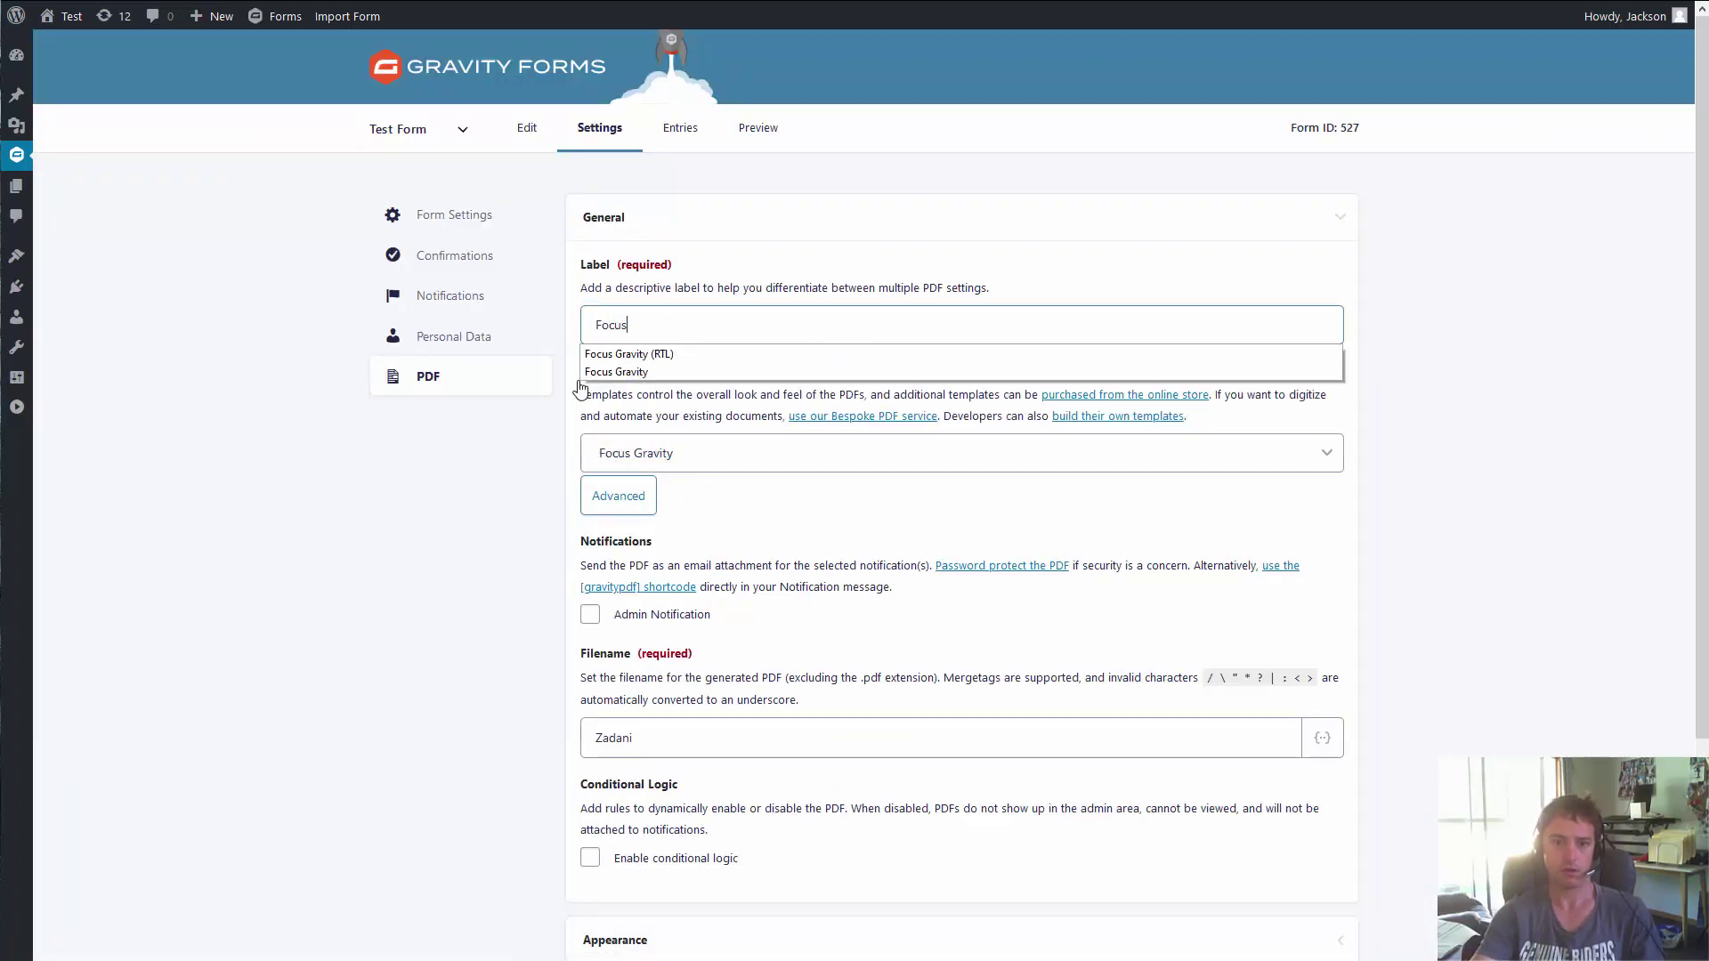
text( Gravity)
triple_click(703, 739)
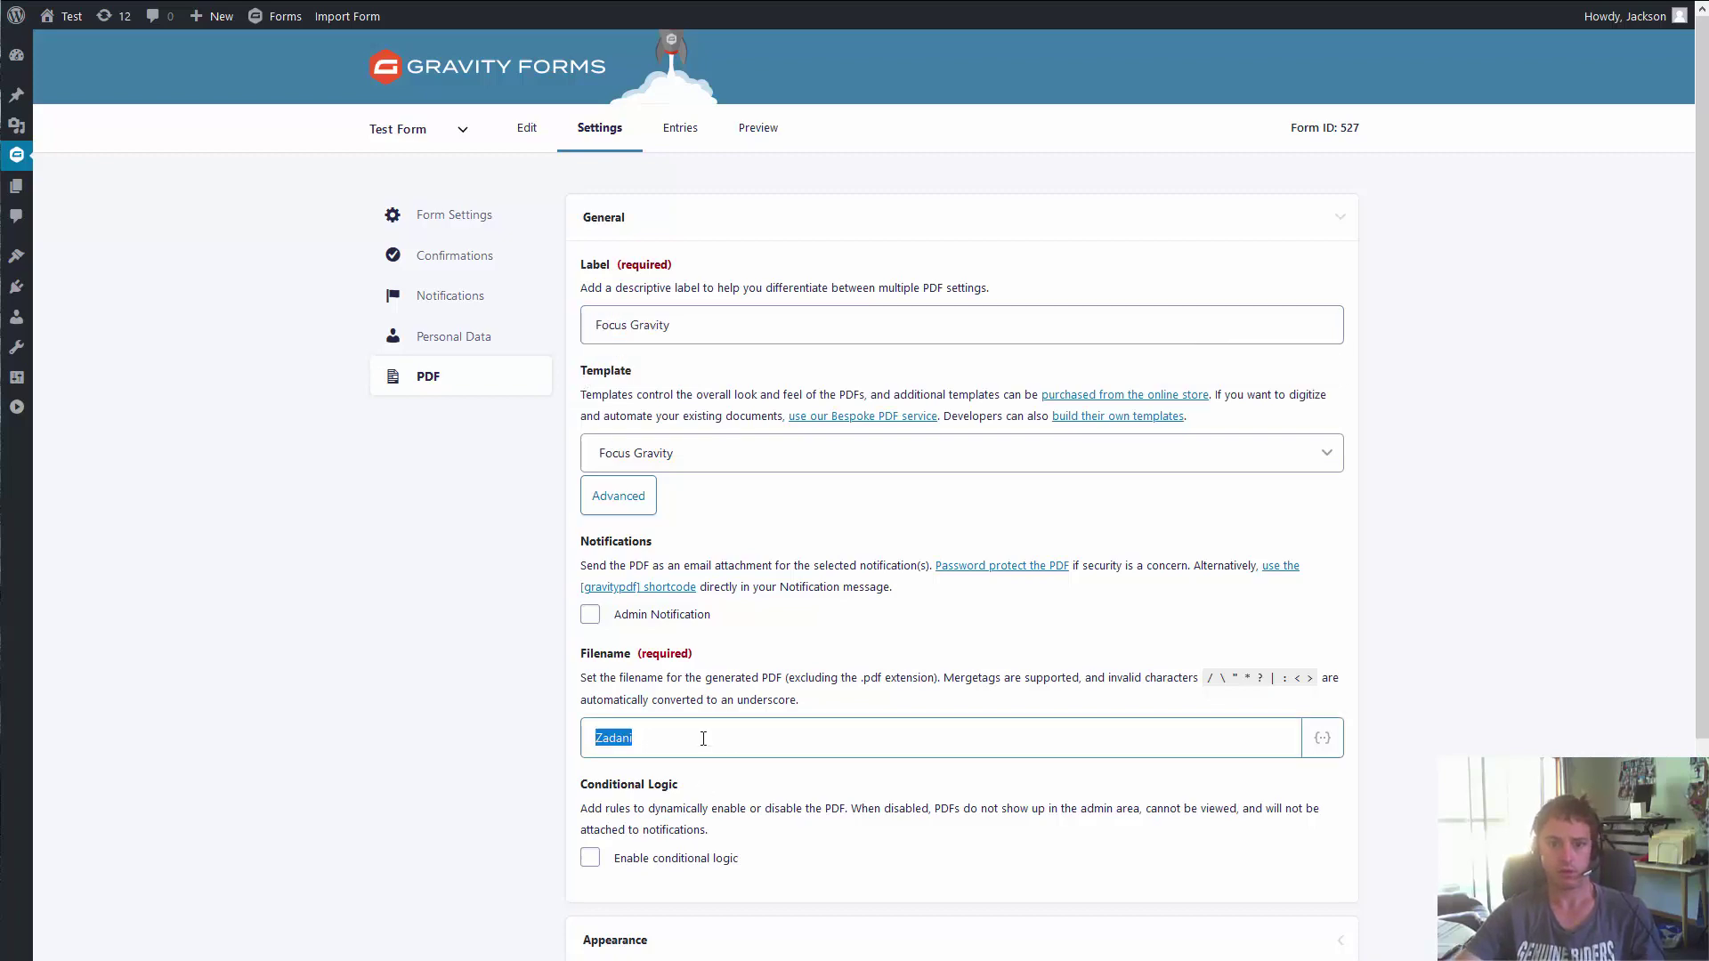
text(Focus Gravity)
scroll(457, 561, down, 3)
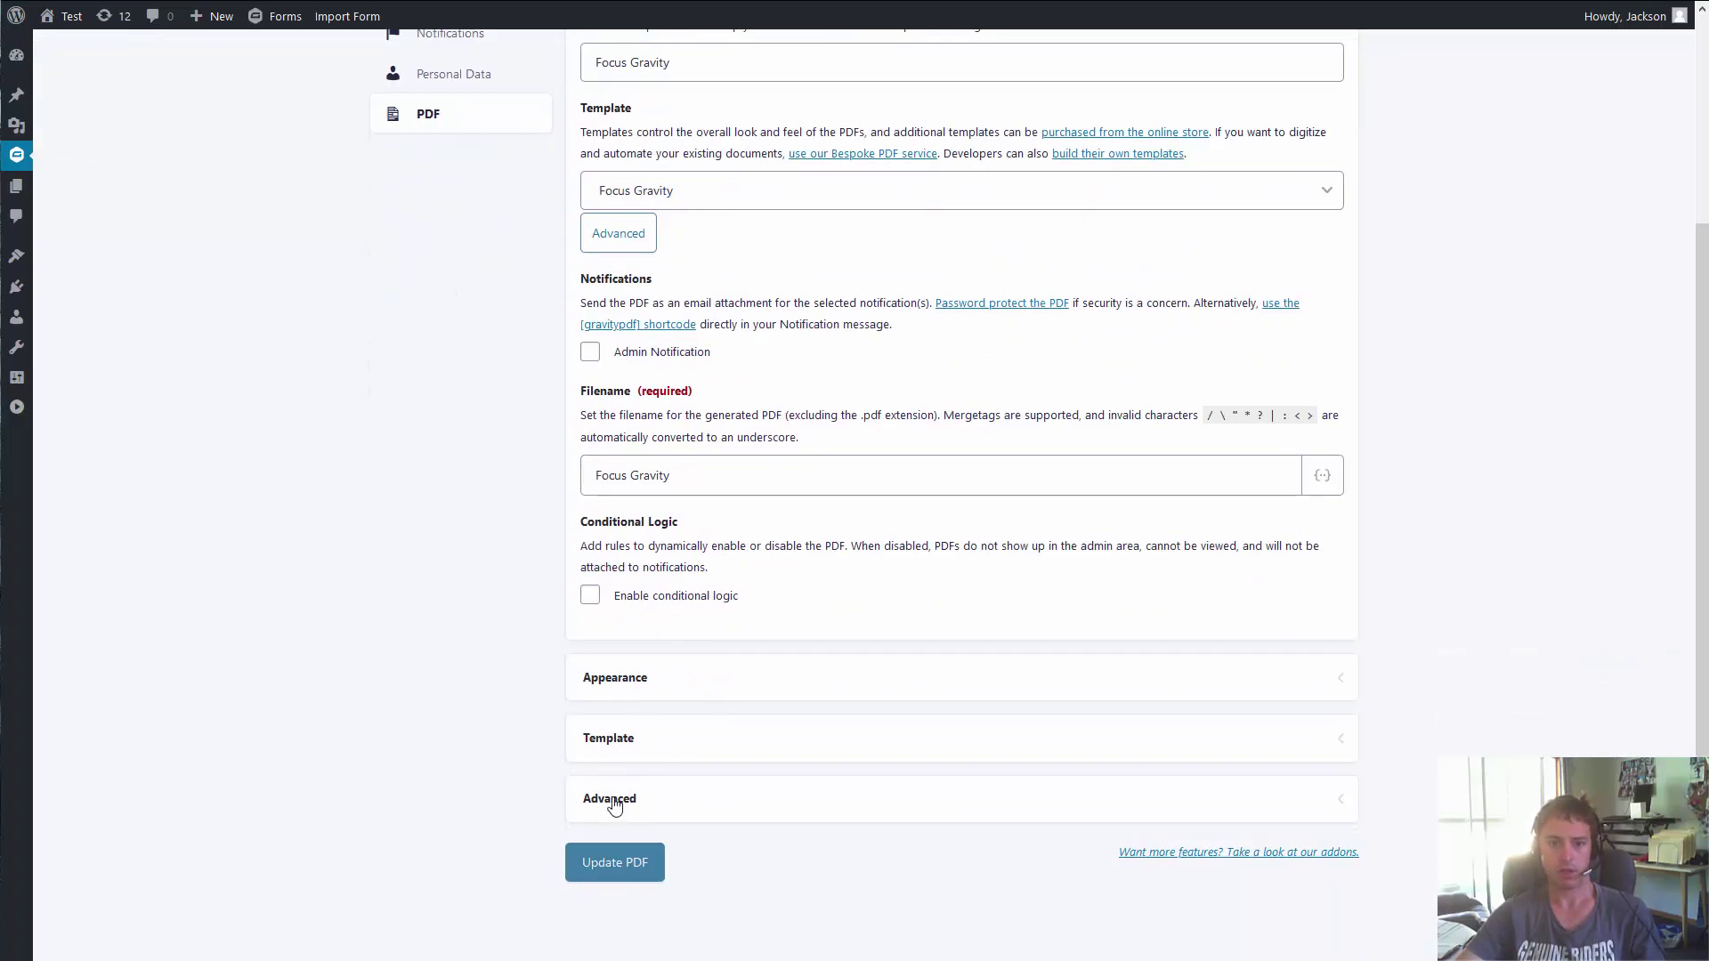
click(616, 862)
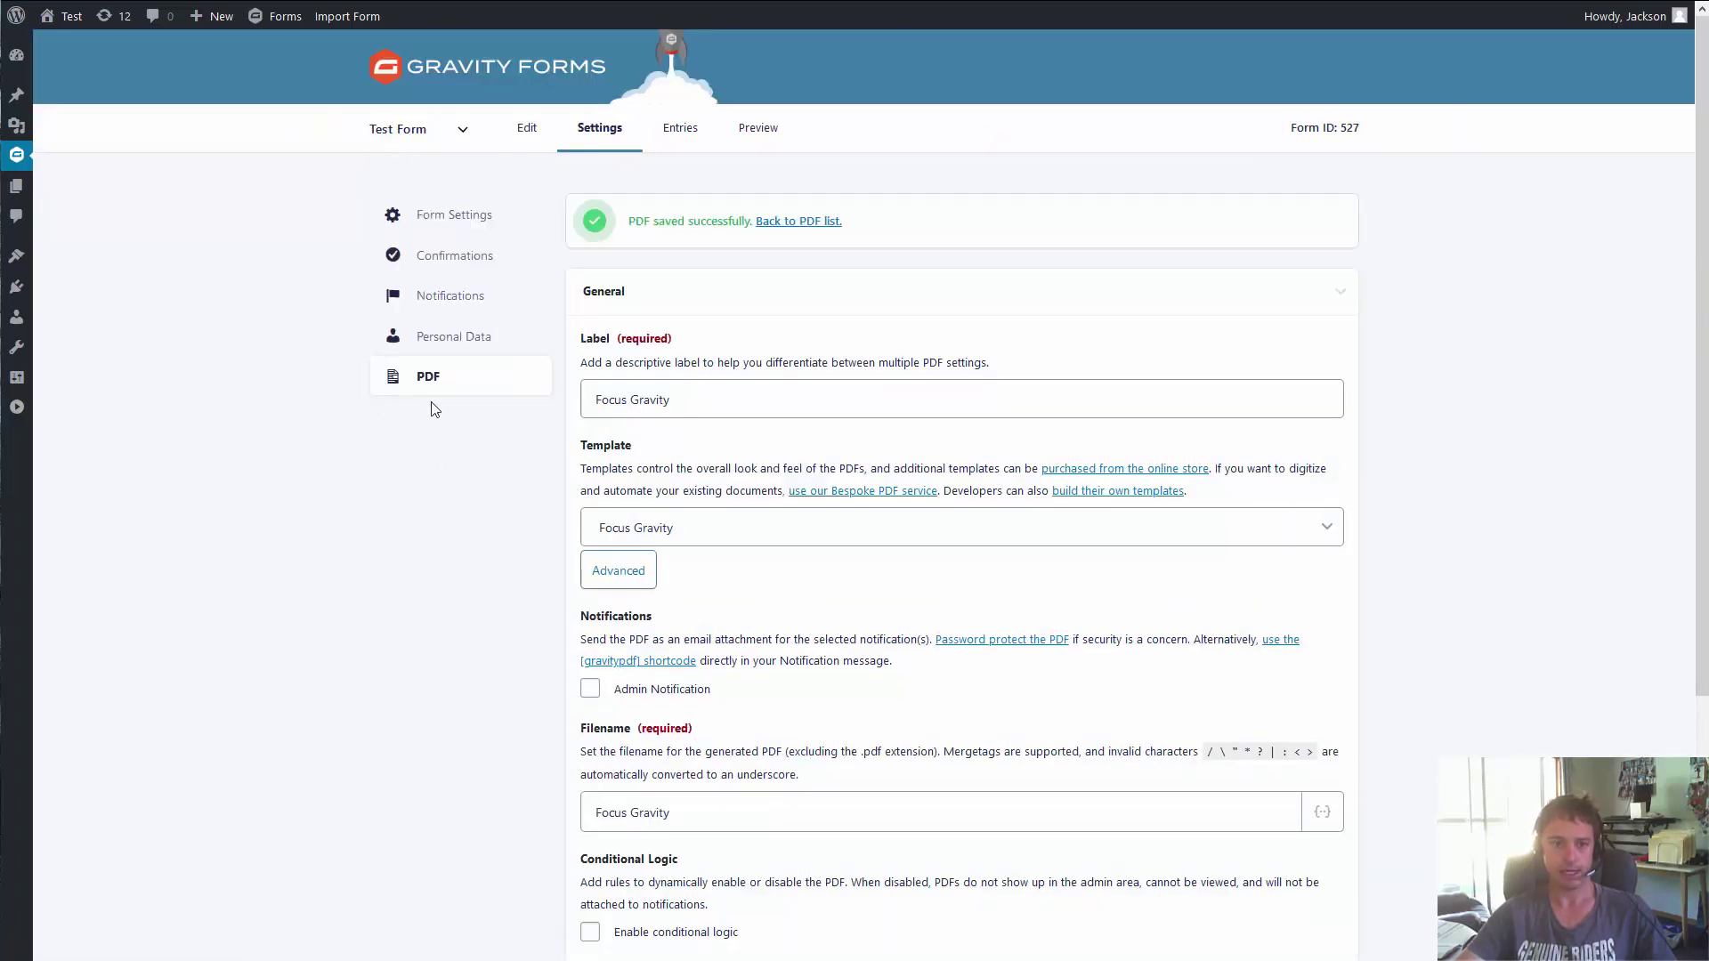
- Open the sample entry's Zadani and Focus Gravity PDFs from the form's entry list and compare their layouts
click(427, 379)
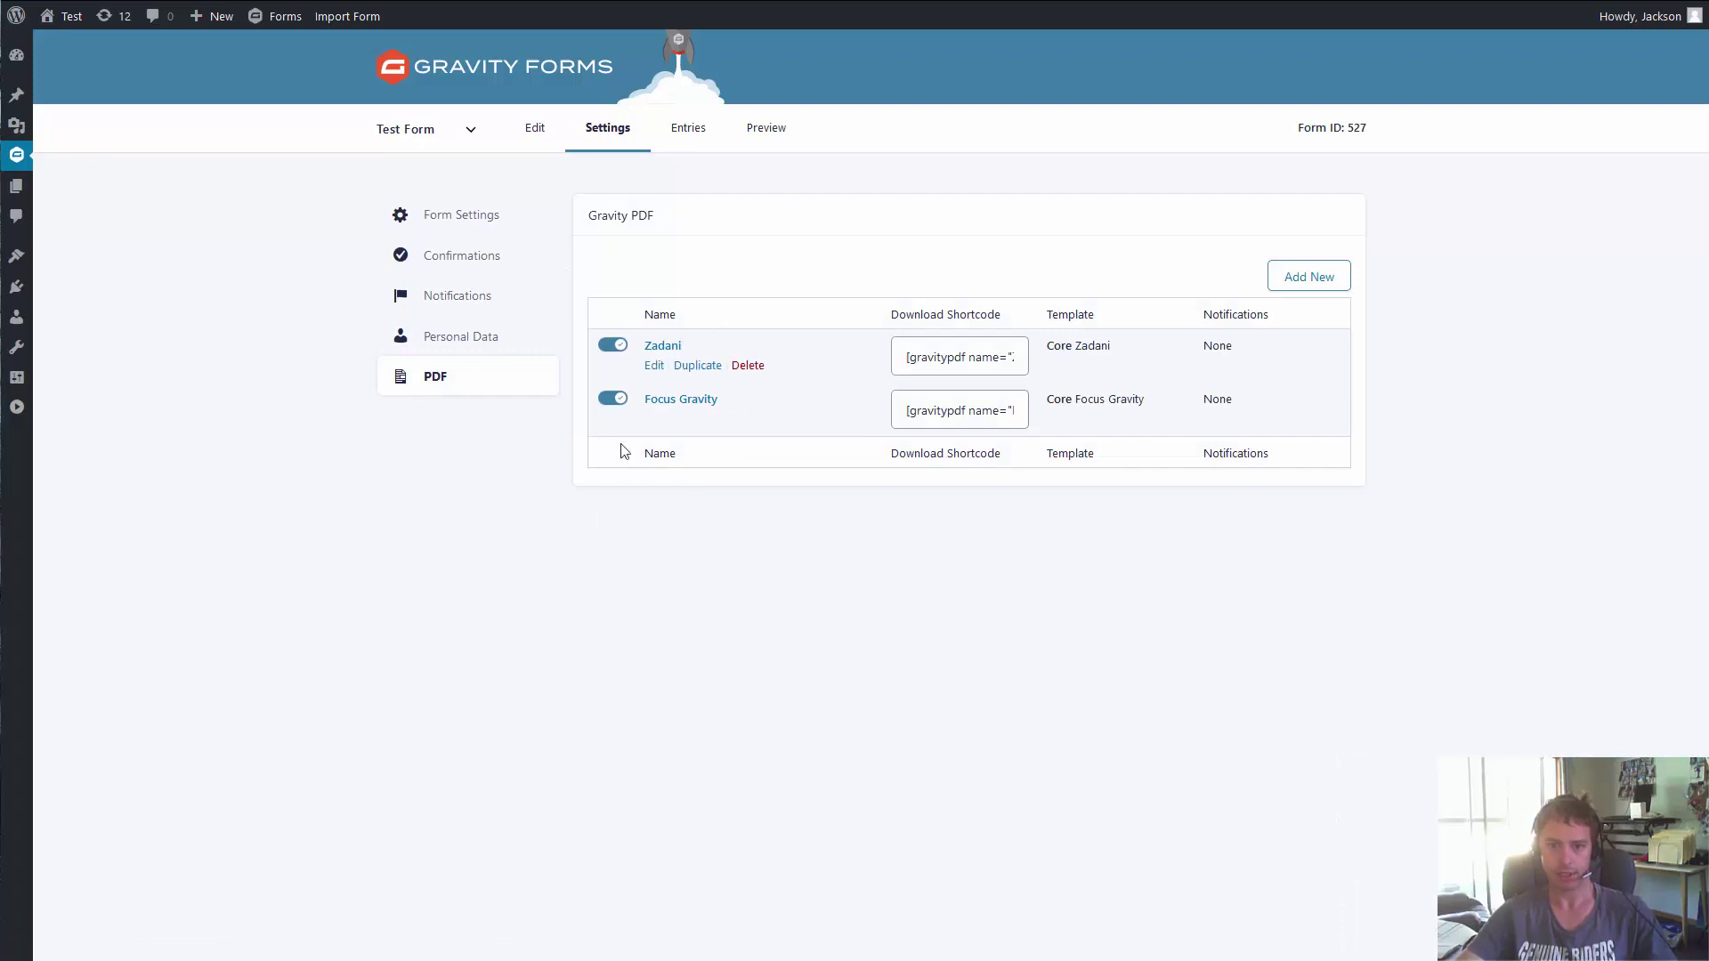
click(691, 141)
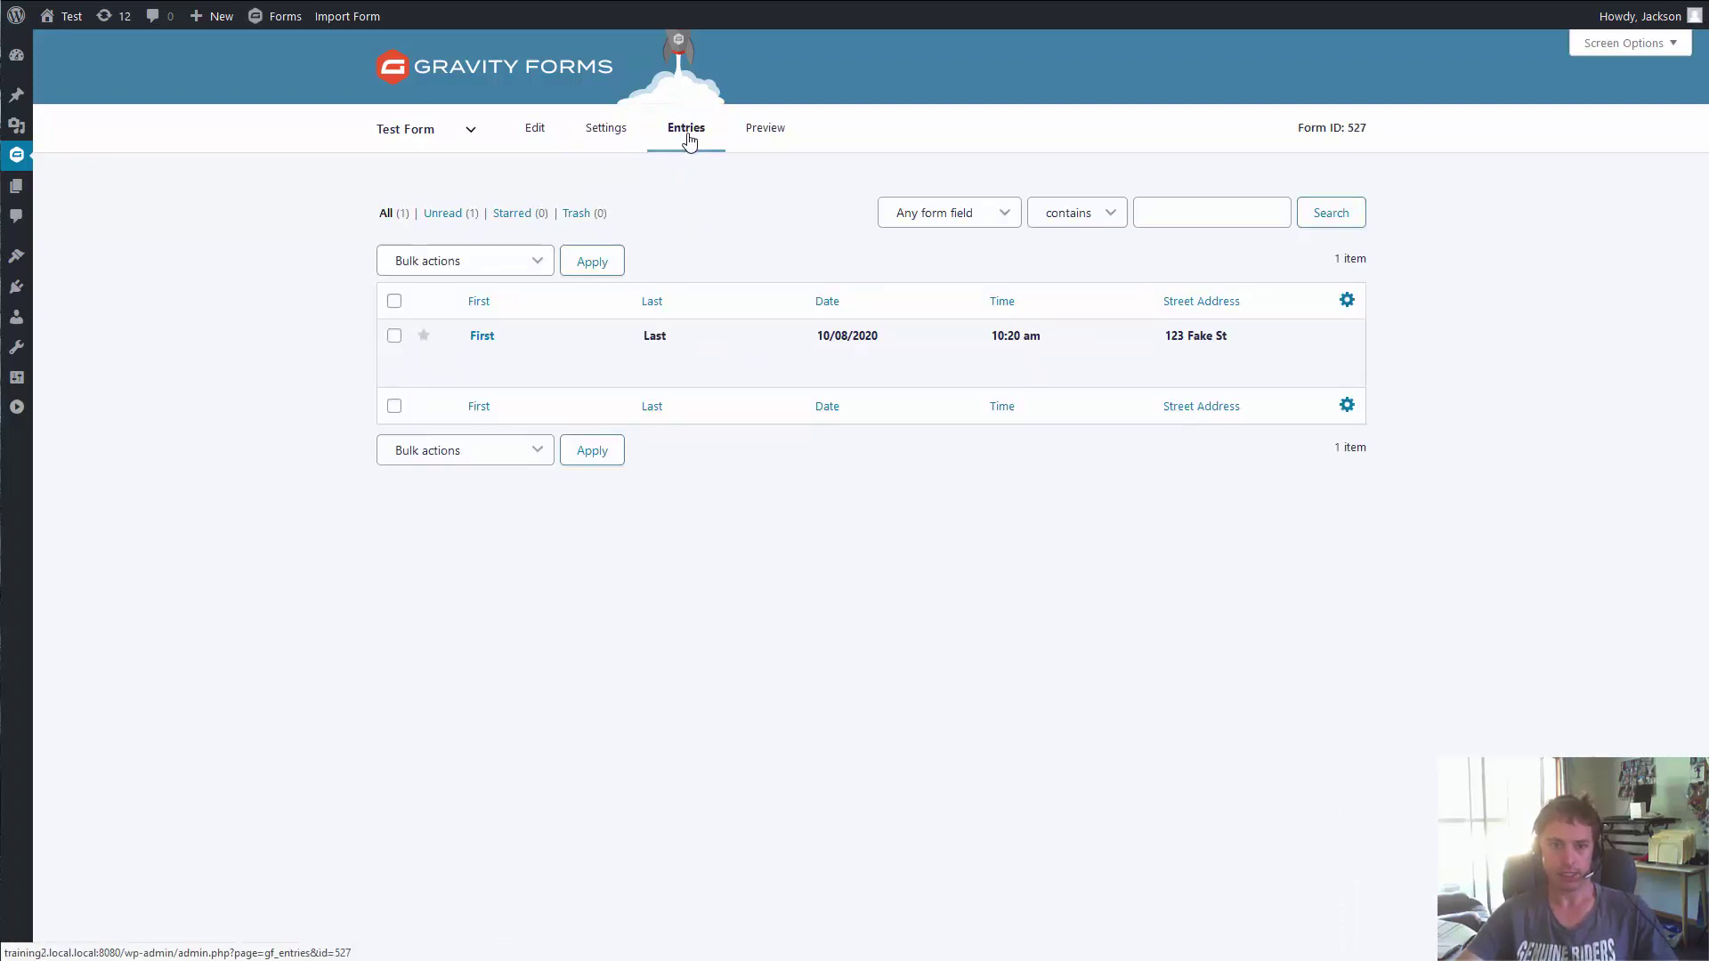
click(504, 374)
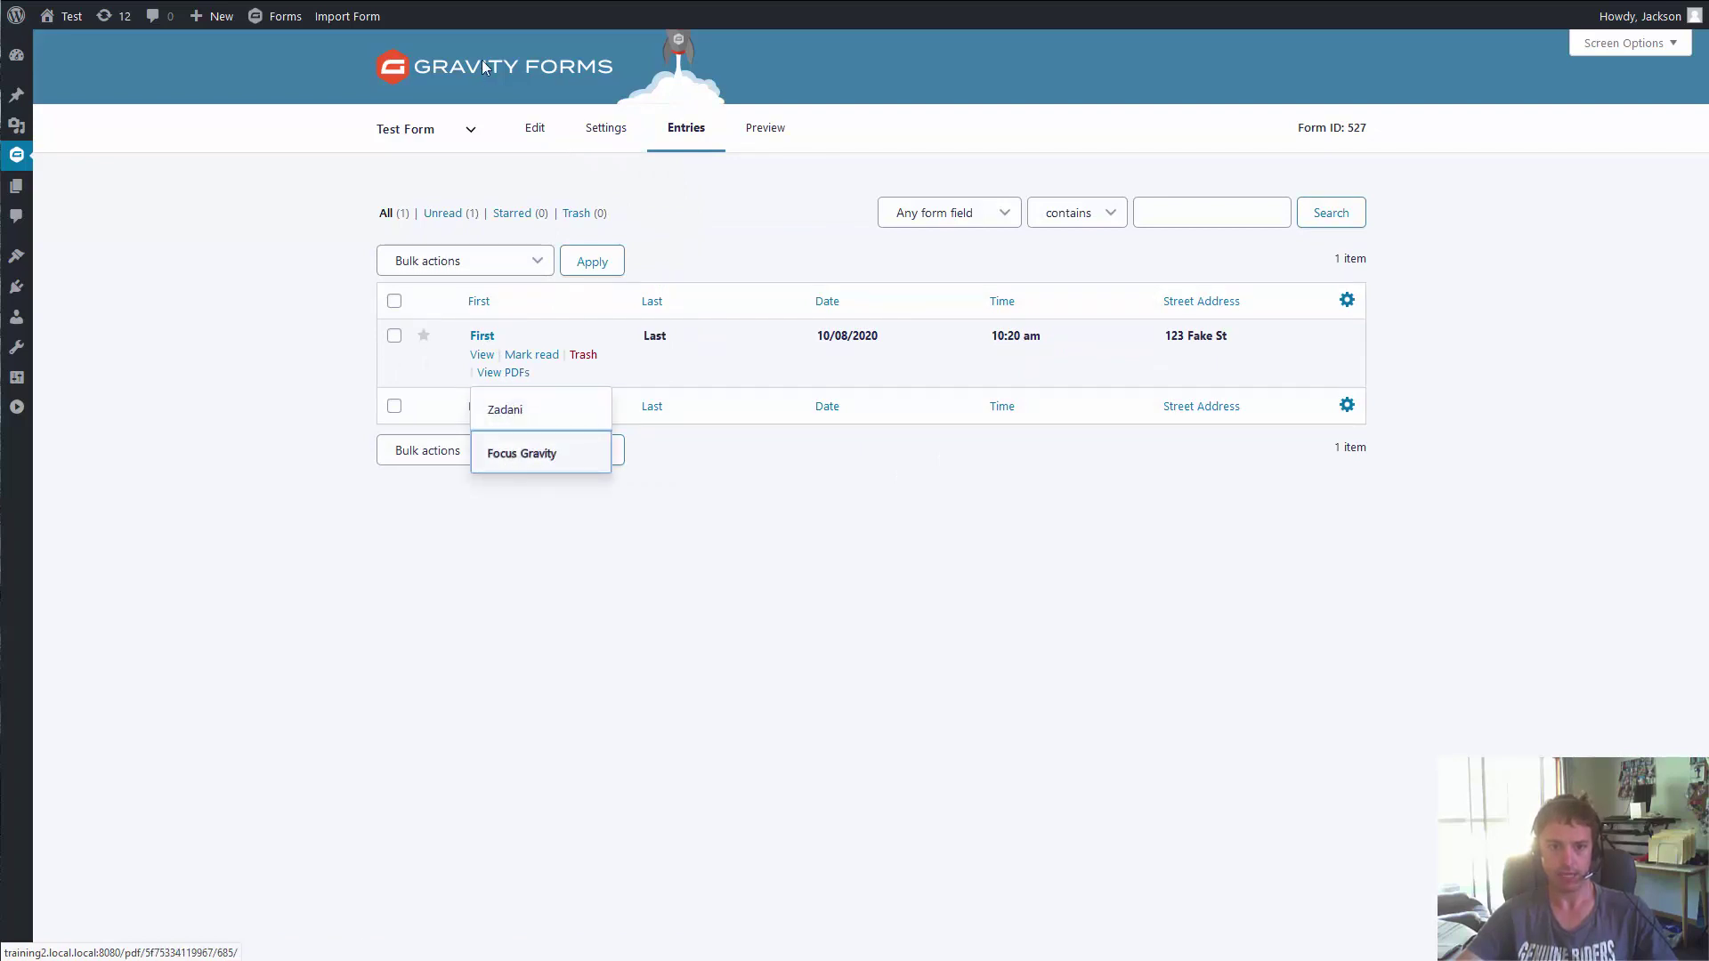
click(298, 17)
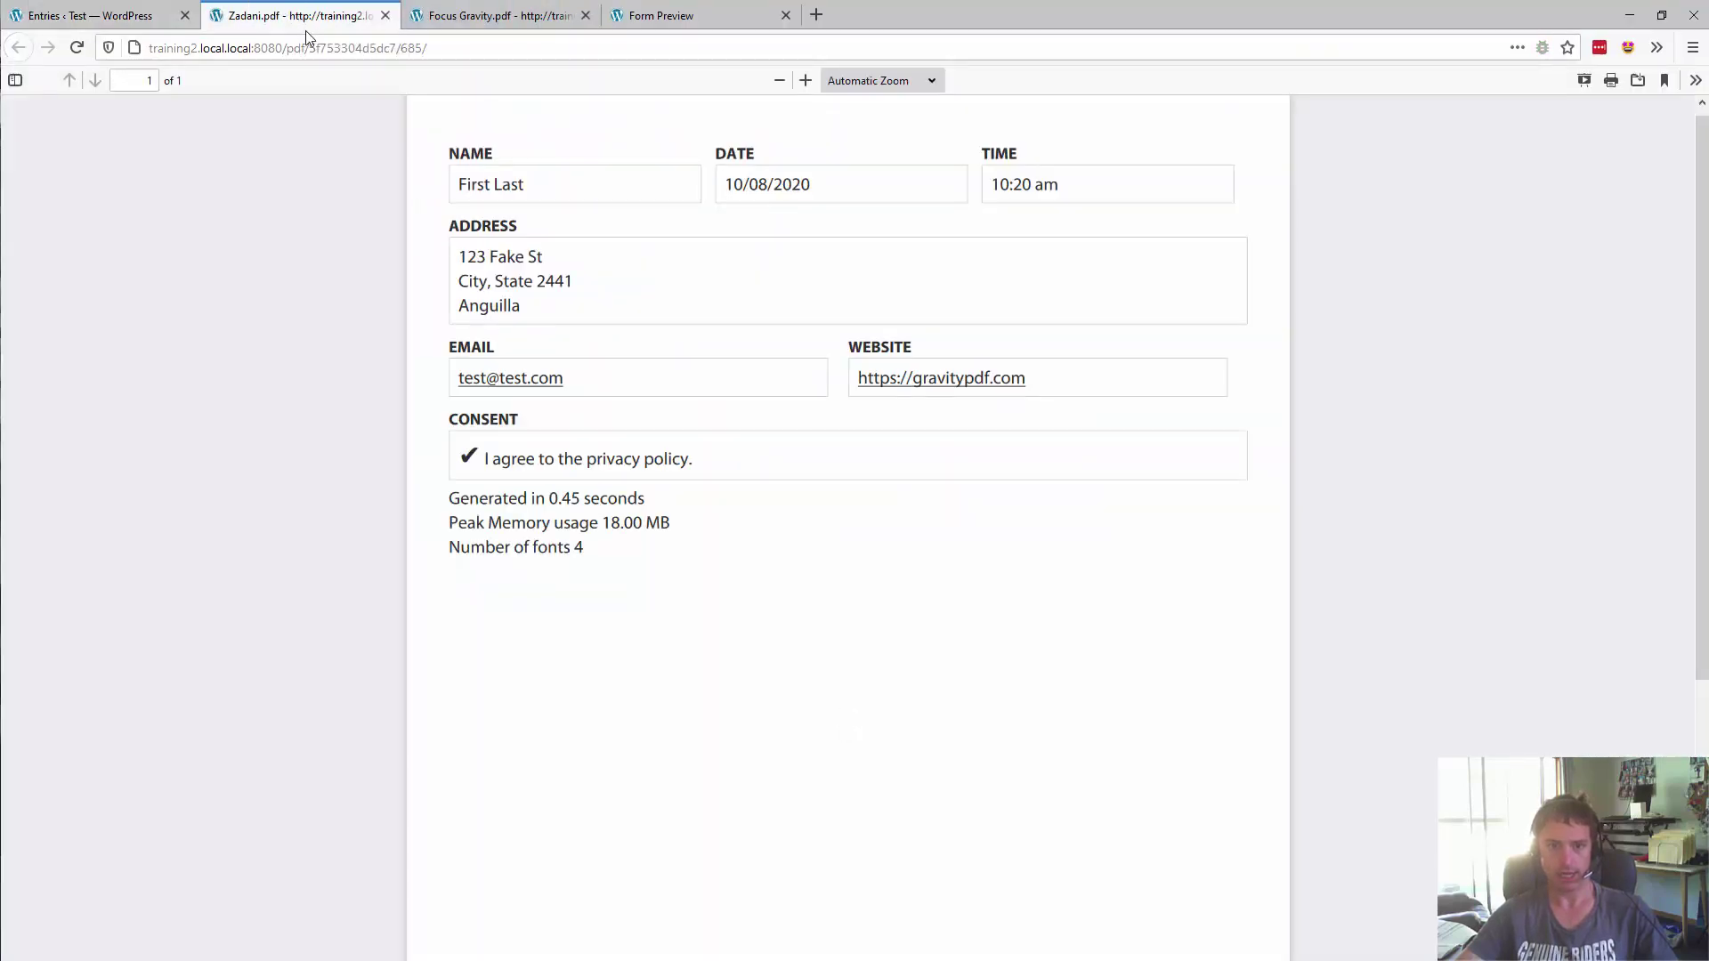
key(F11)
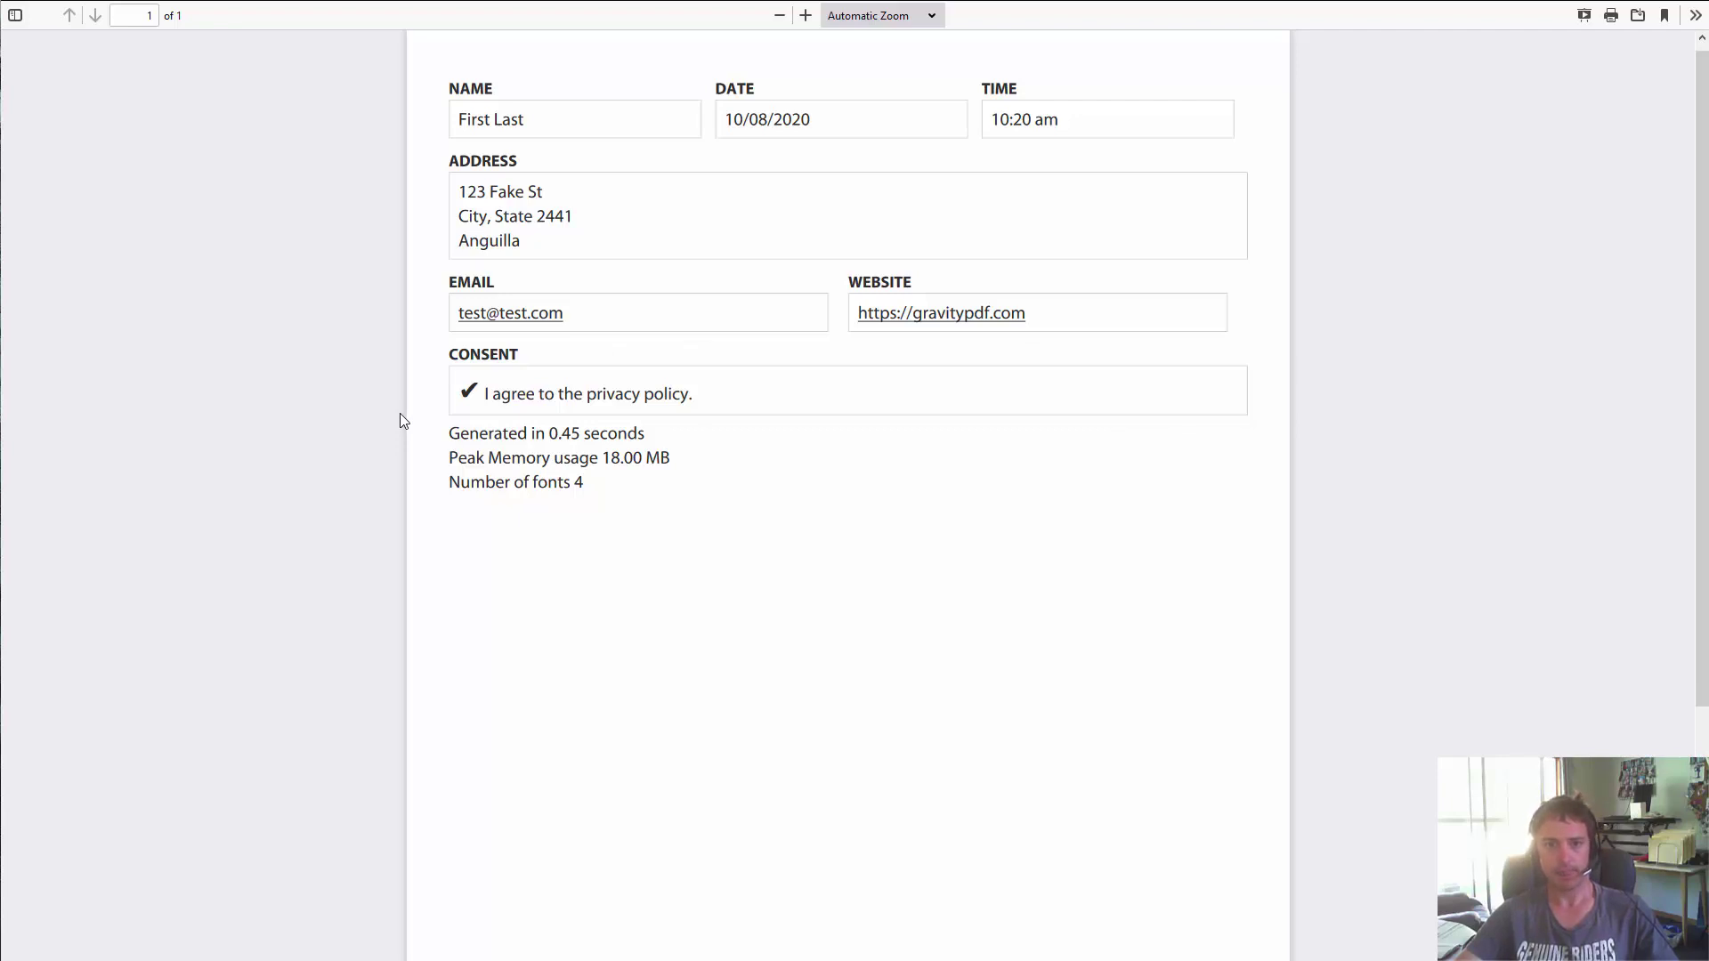
mouse_move(480, 7)
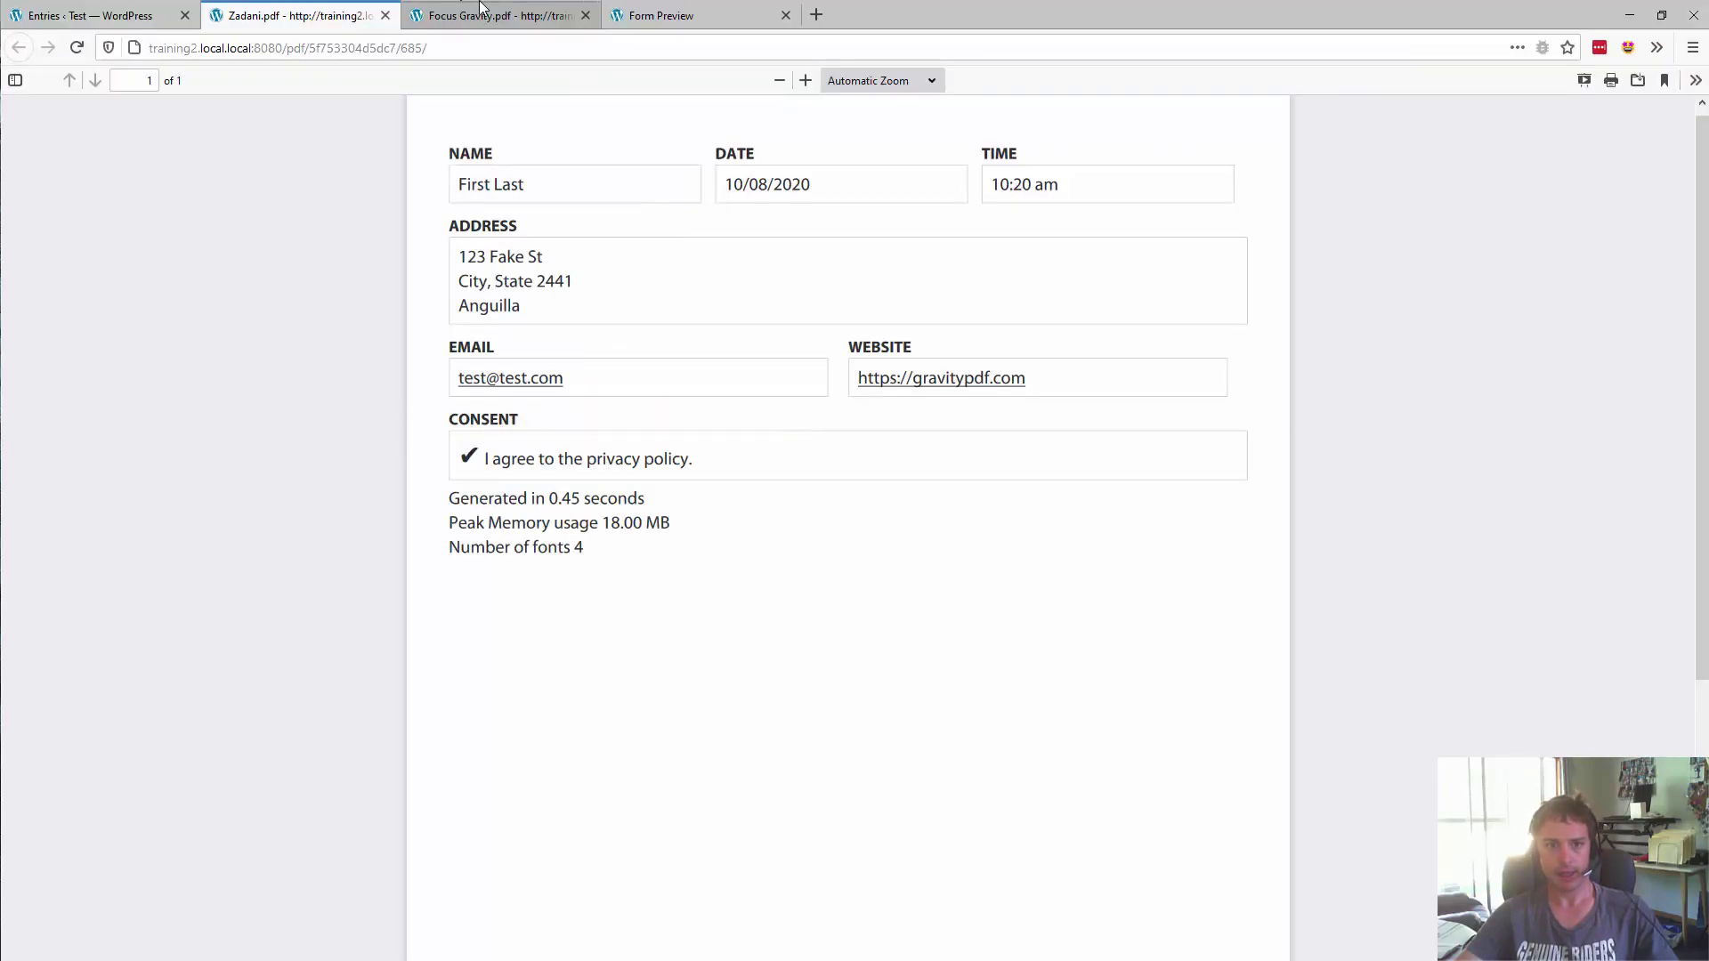
click(535, 22)
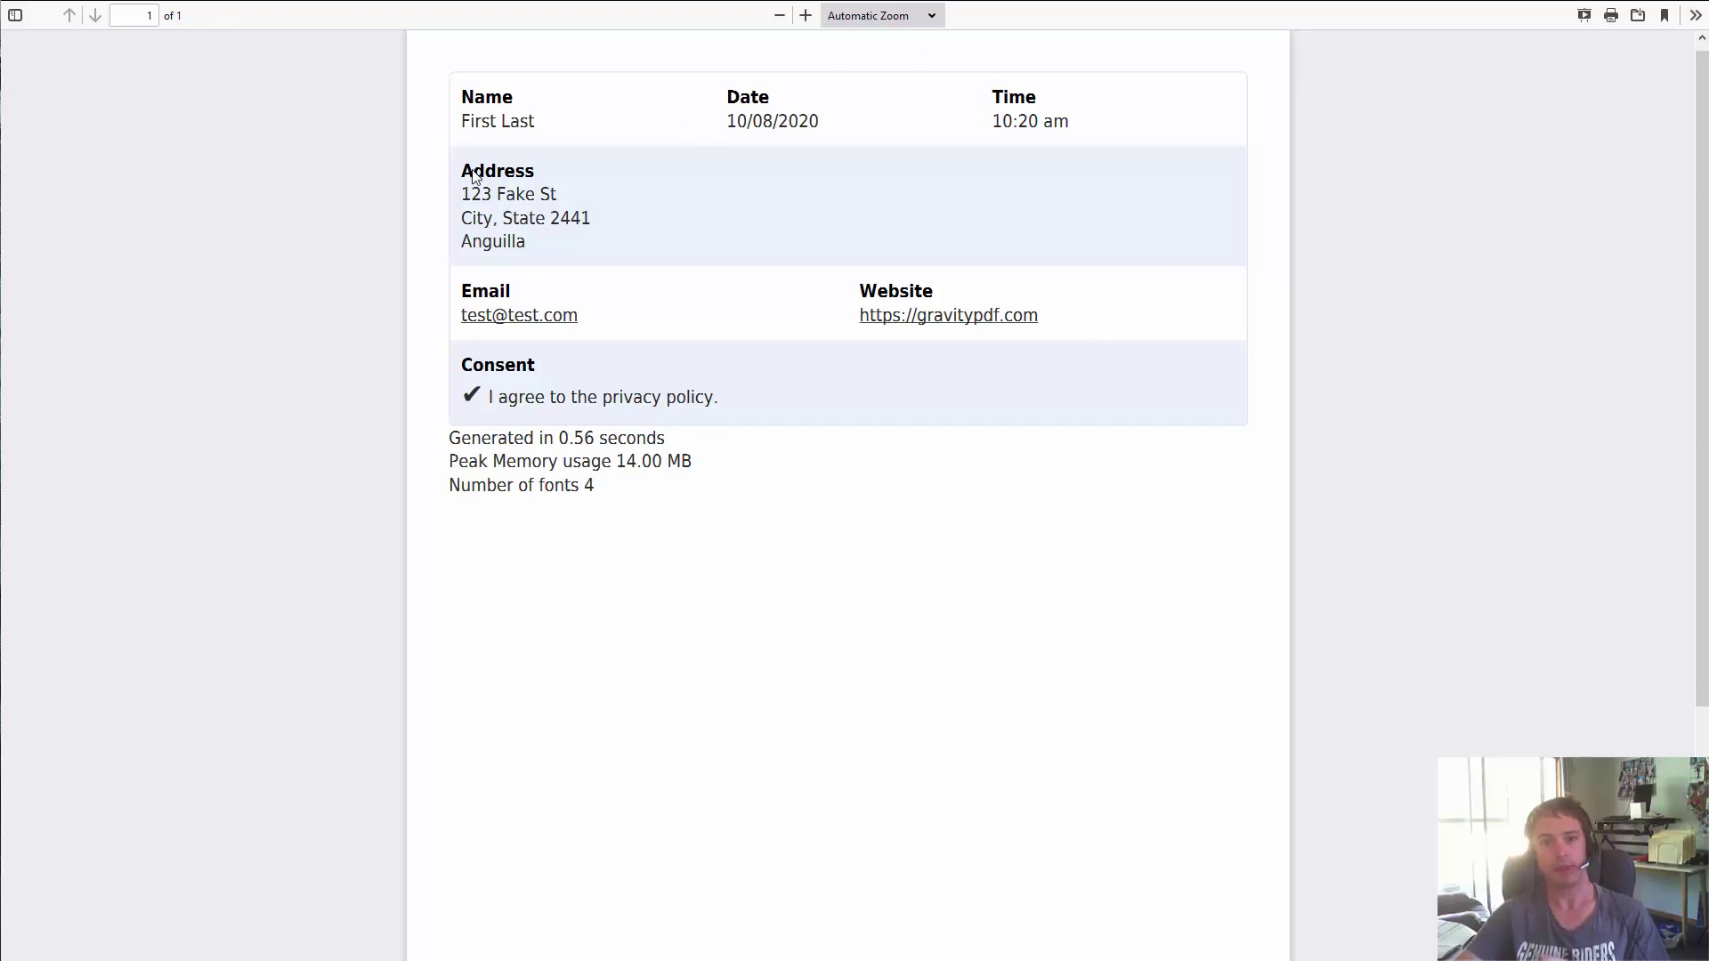
- Return to the entry list and open the sample entry's details to examine its PDFs, notifications and notes
click(53, 16)
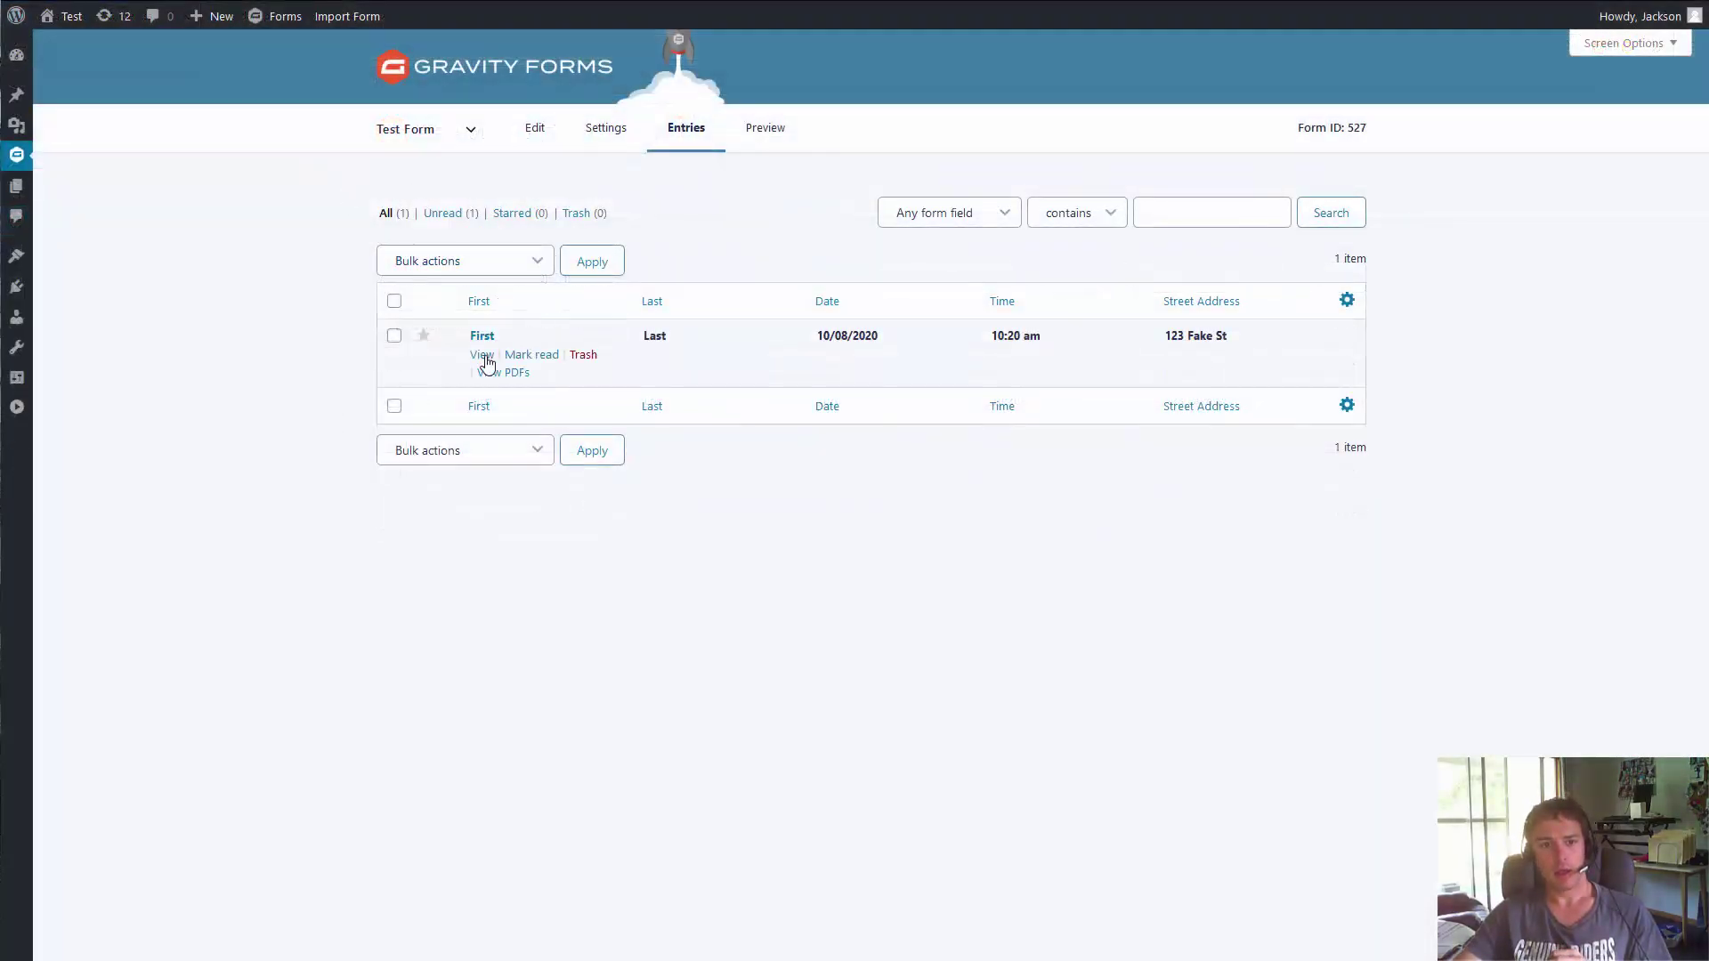
click(482, 355)
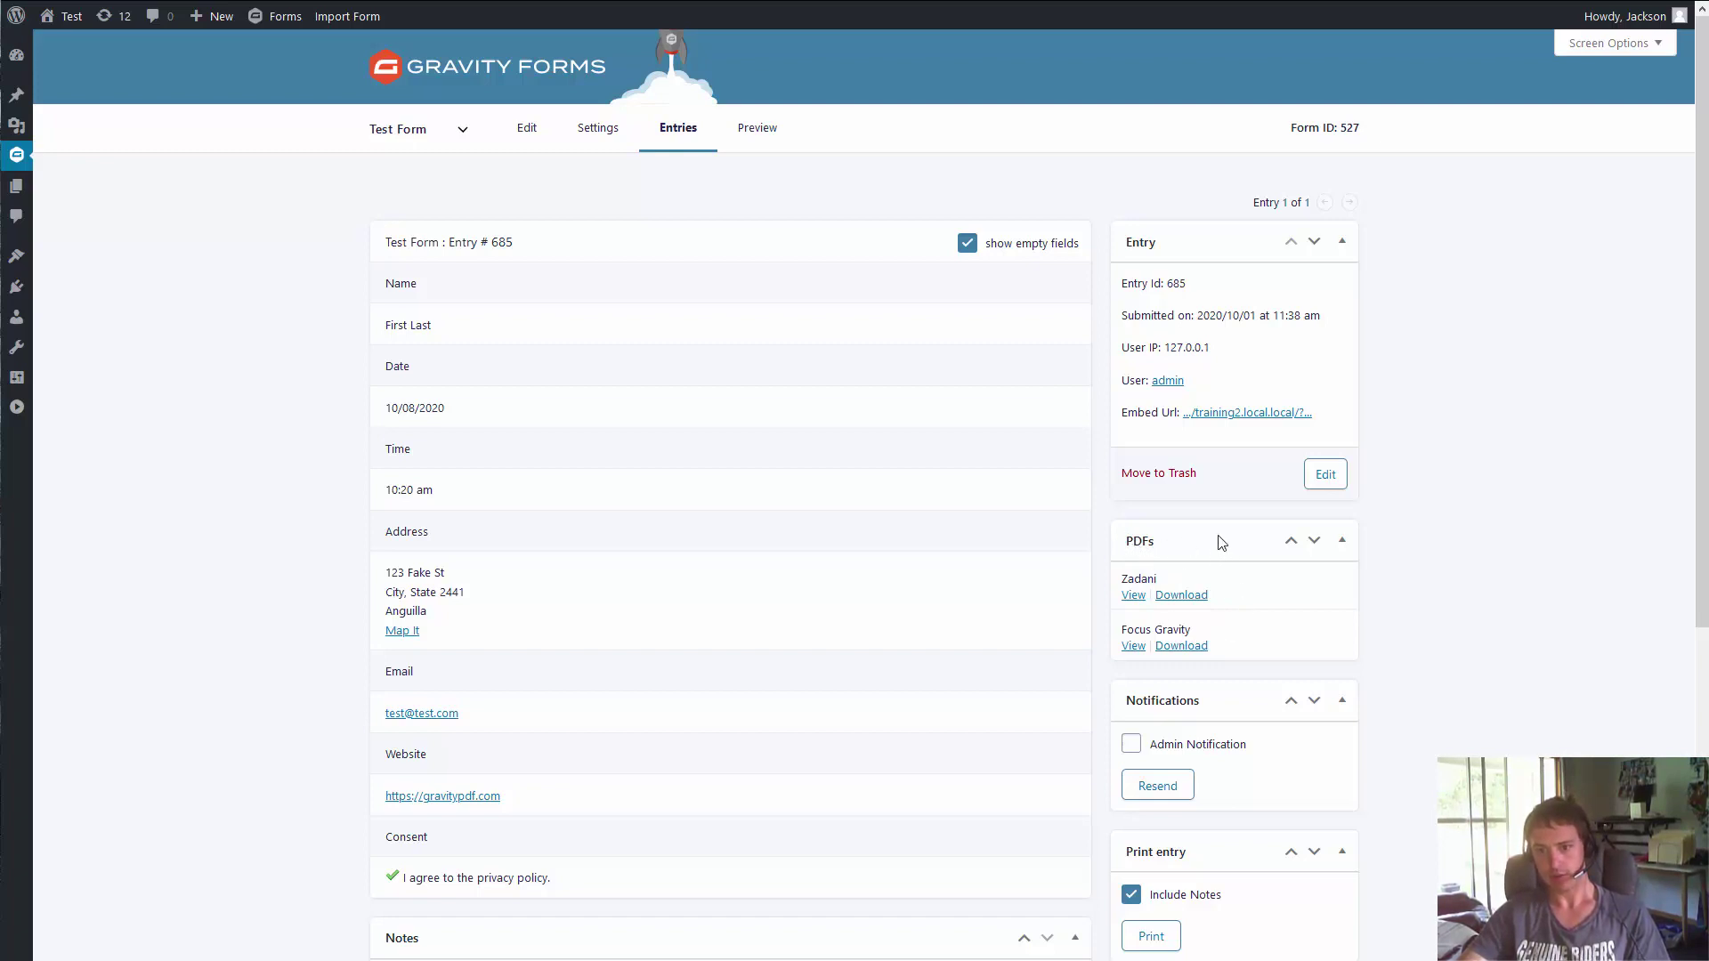
mouse_move(1139, 541)
mouse_down()
mouse_move(1148, 241)
mouse_move(1178, 275)
mouse_move(1218, 597)
mouse_move(1136, 556)
mouse_up()
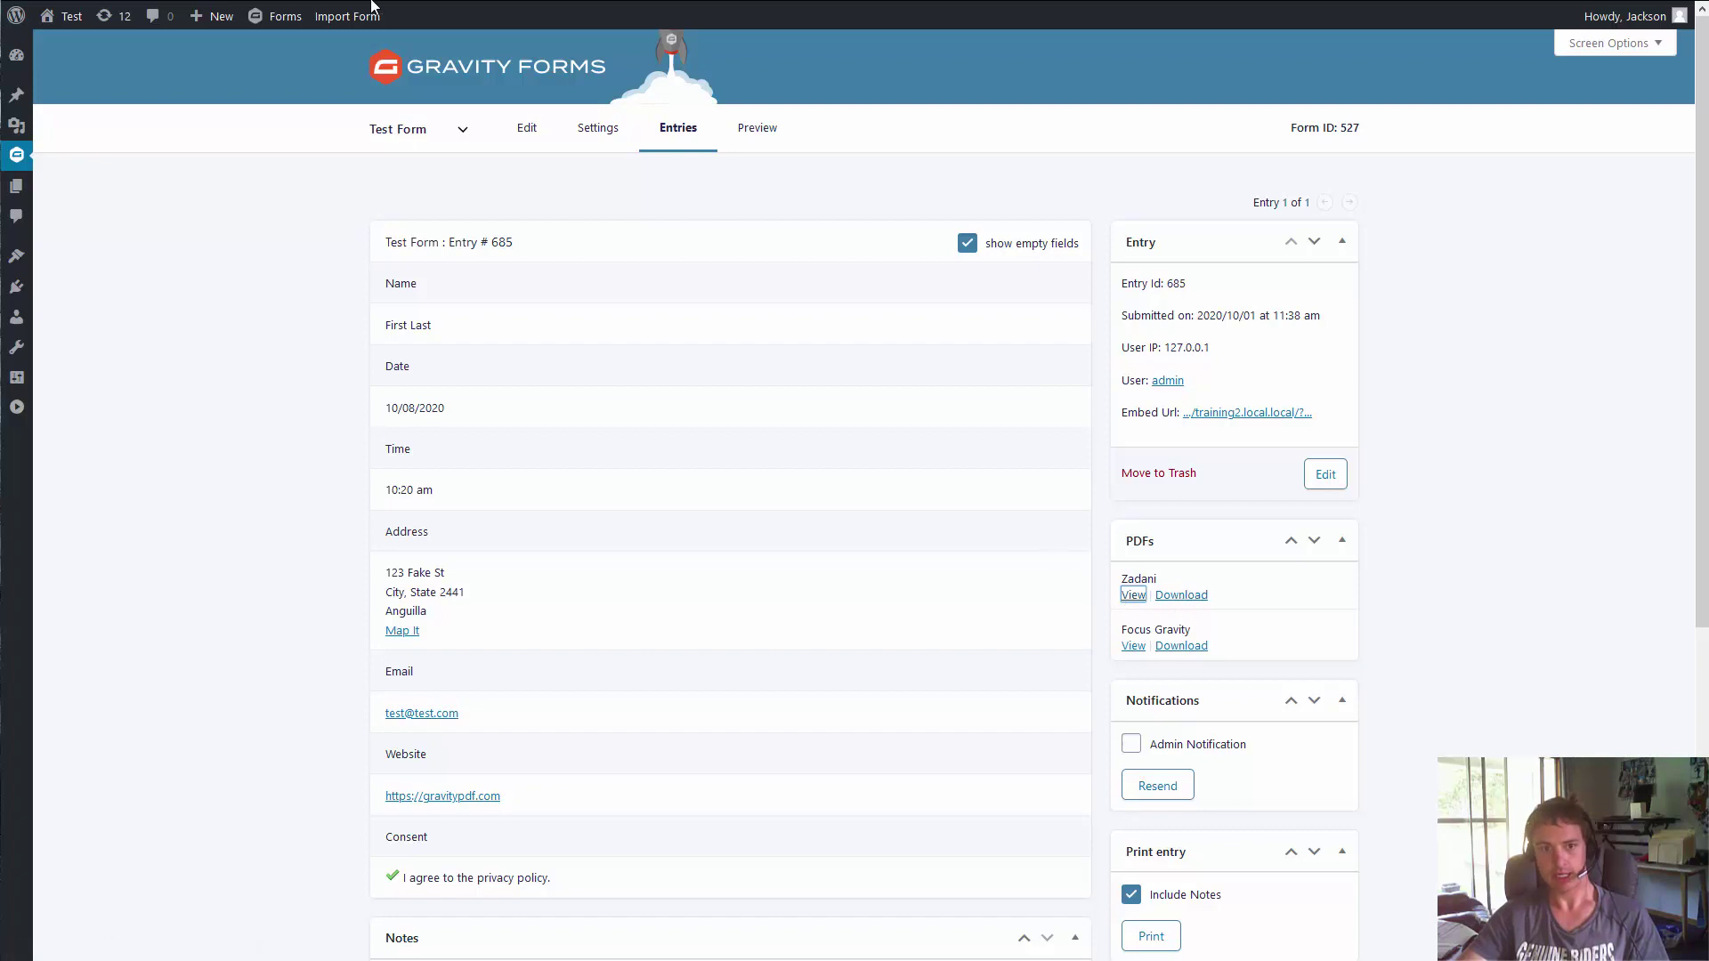
mouse_move(677, 8)
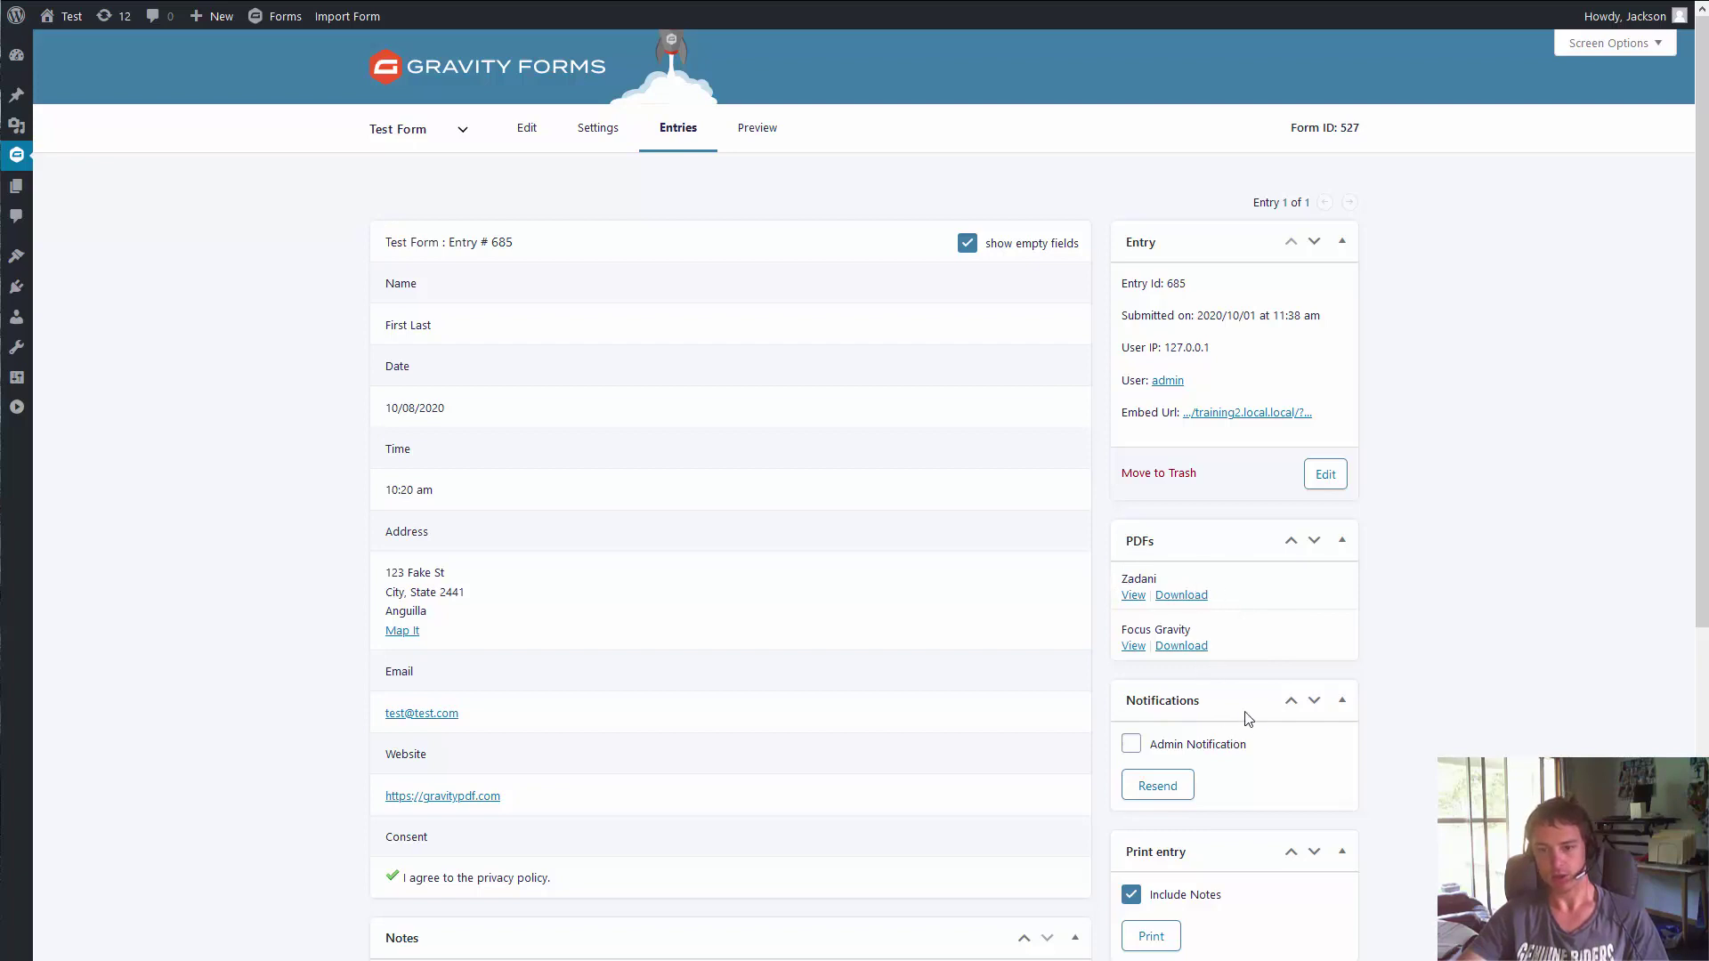
scroll(1318, 603, down, 2)
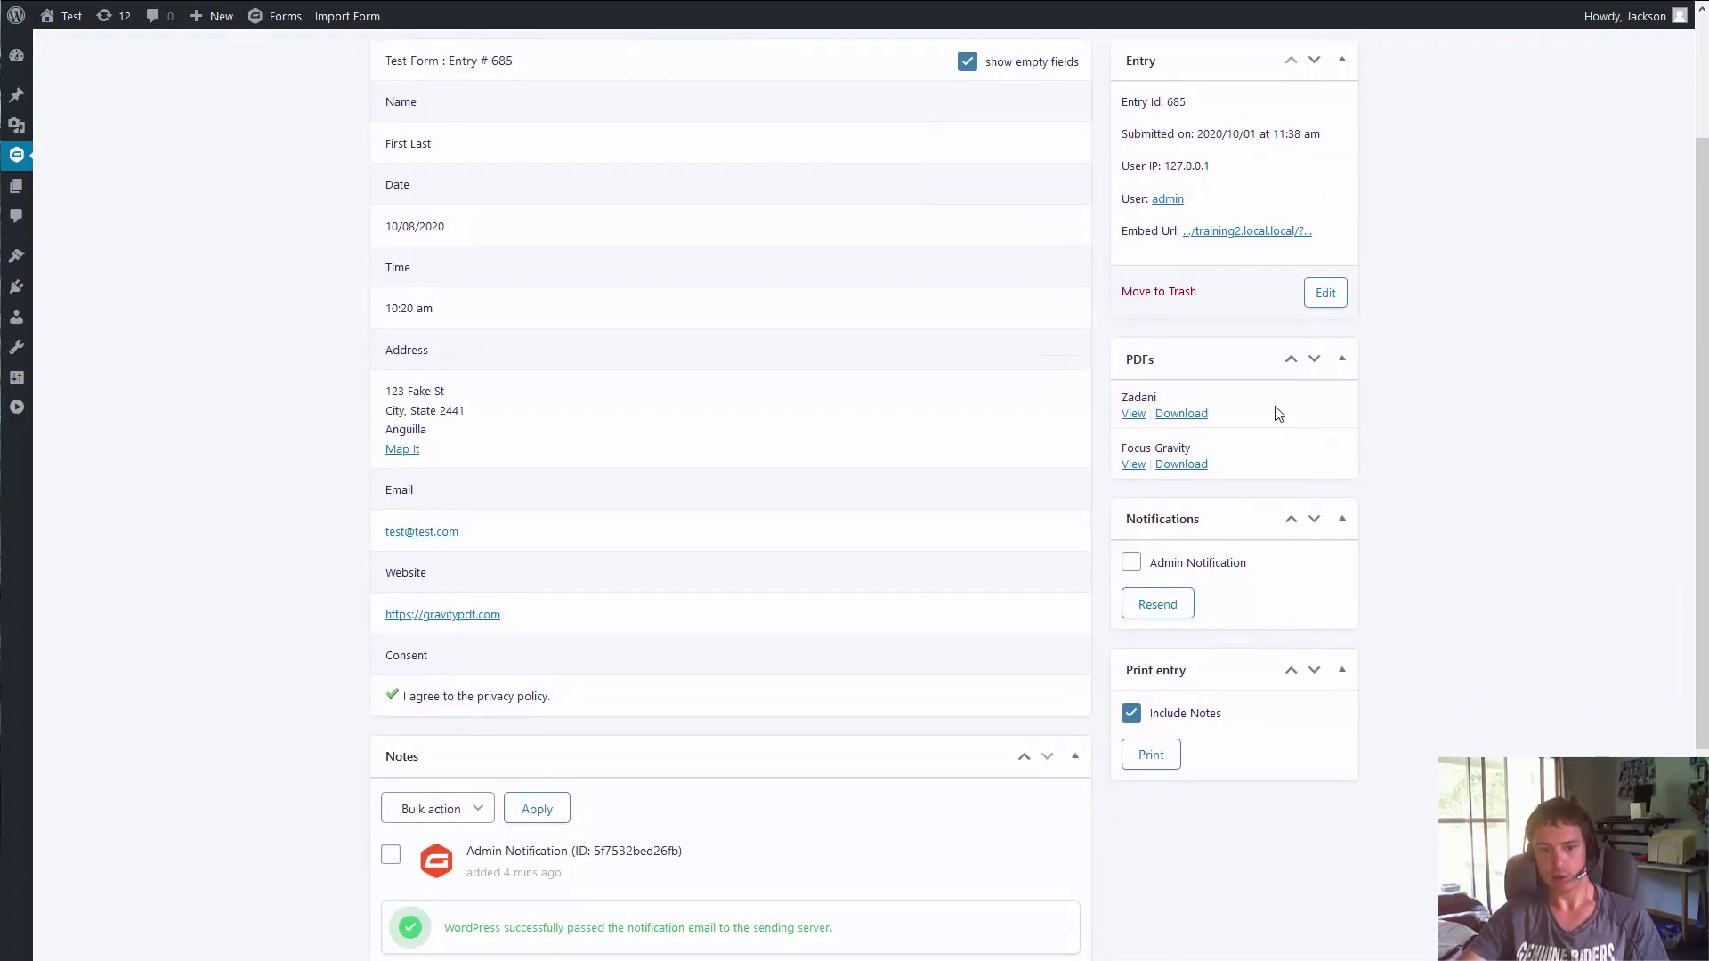
scroll(1277, 414, up, 2)
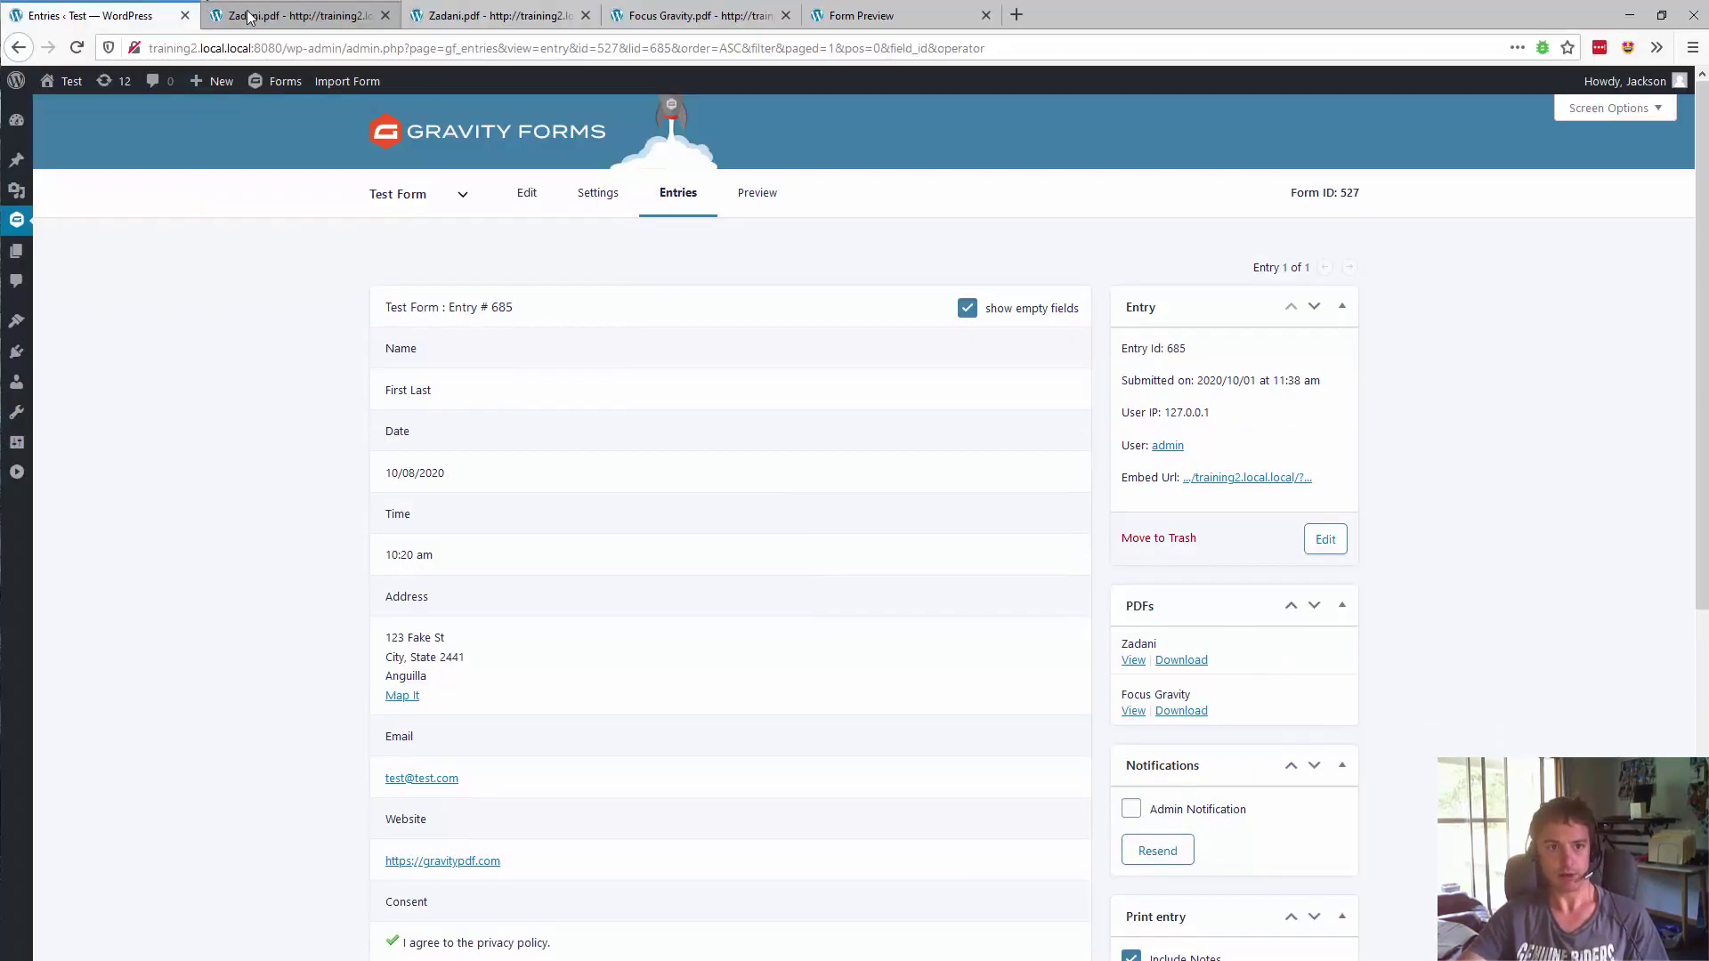
- Open the form's PDF settings in a separate tab and duplicate the Focus Gravity and Zadani PDFs
mouse_move(589, 142)
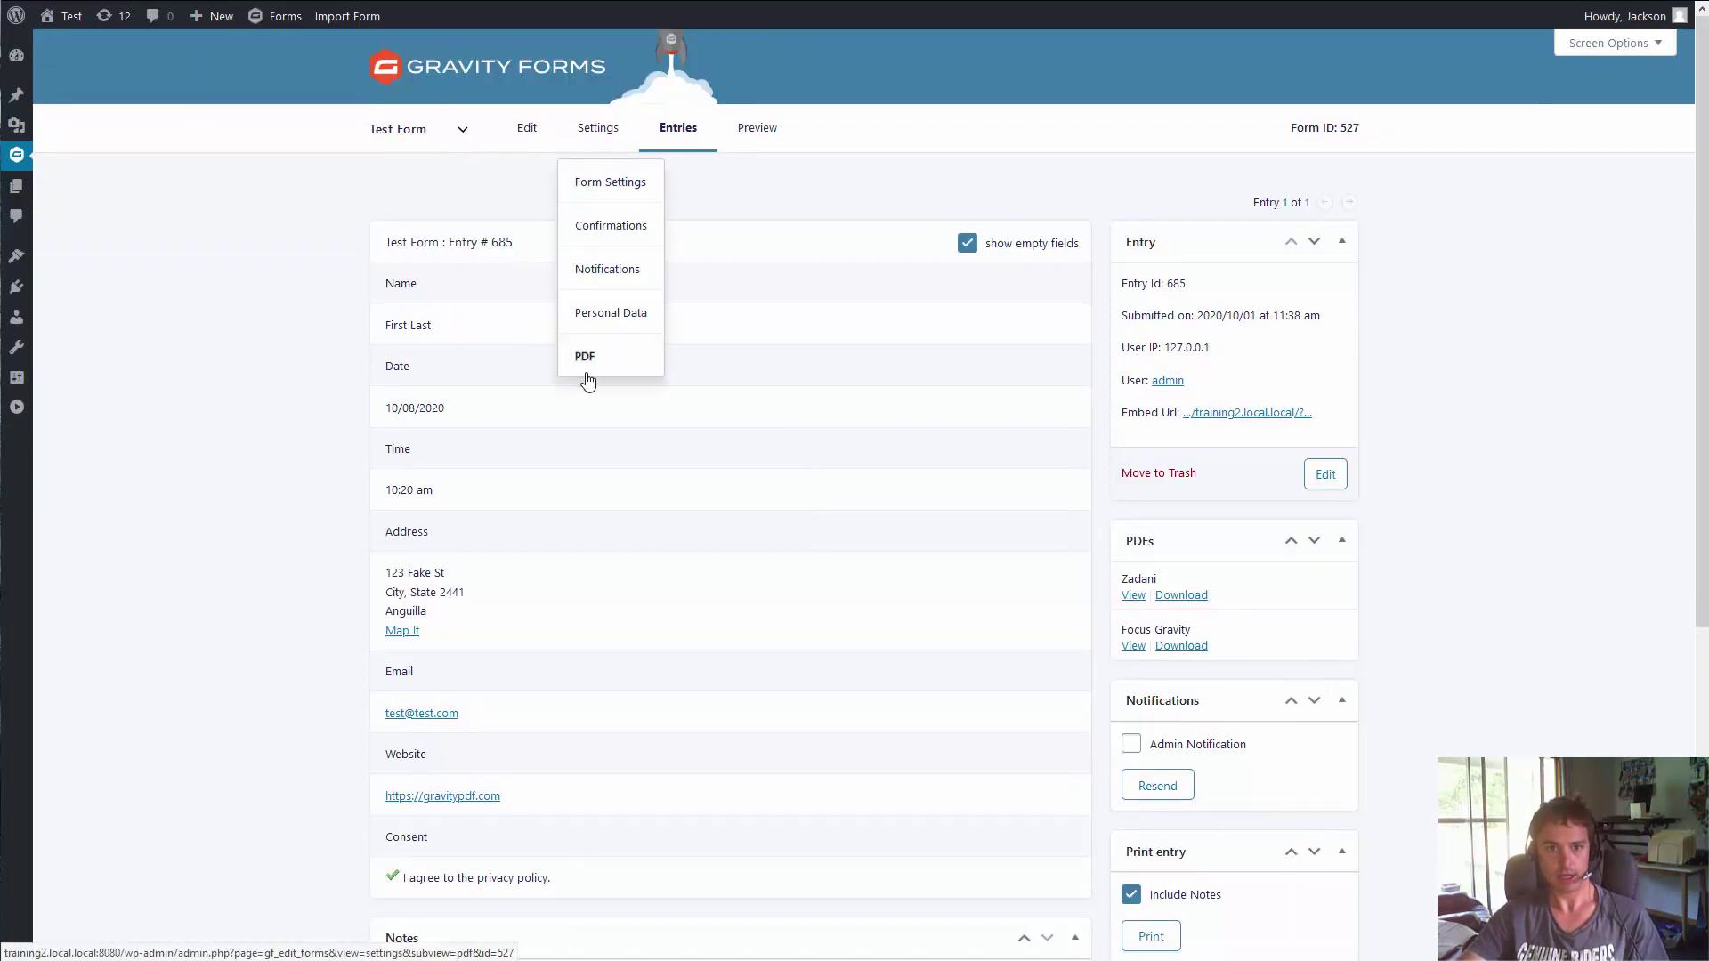
mouse_move(240, 5)
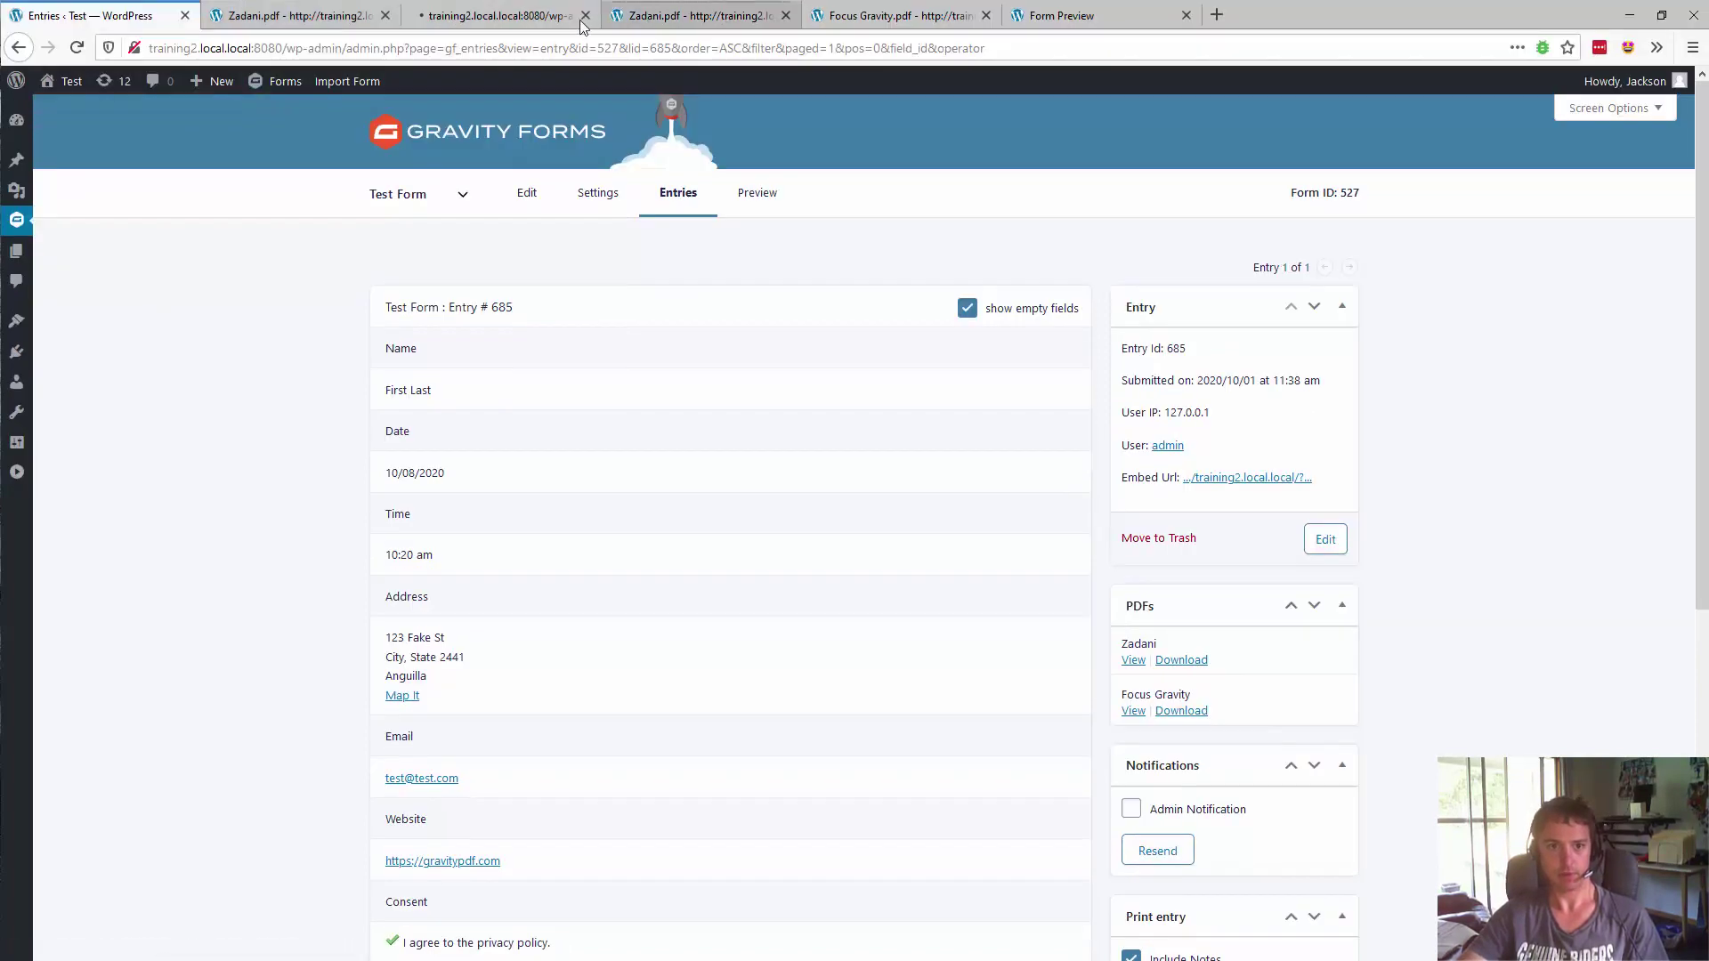
click(481, 15)
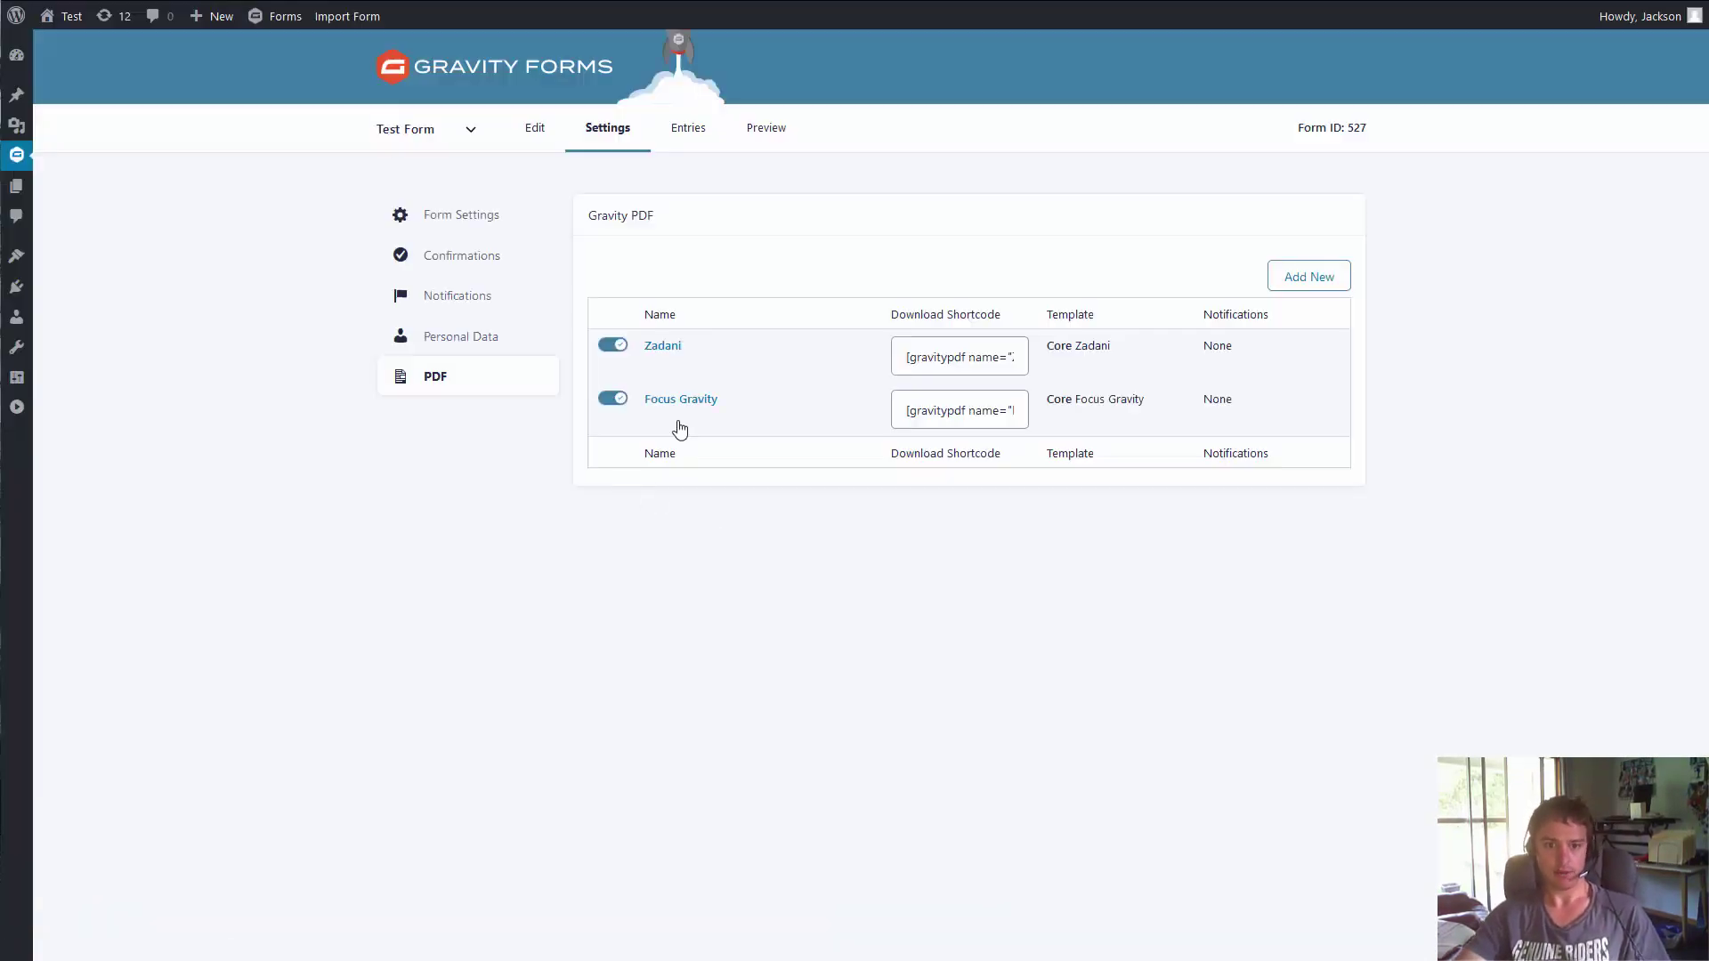
click(690, 419)
click(692, 367)
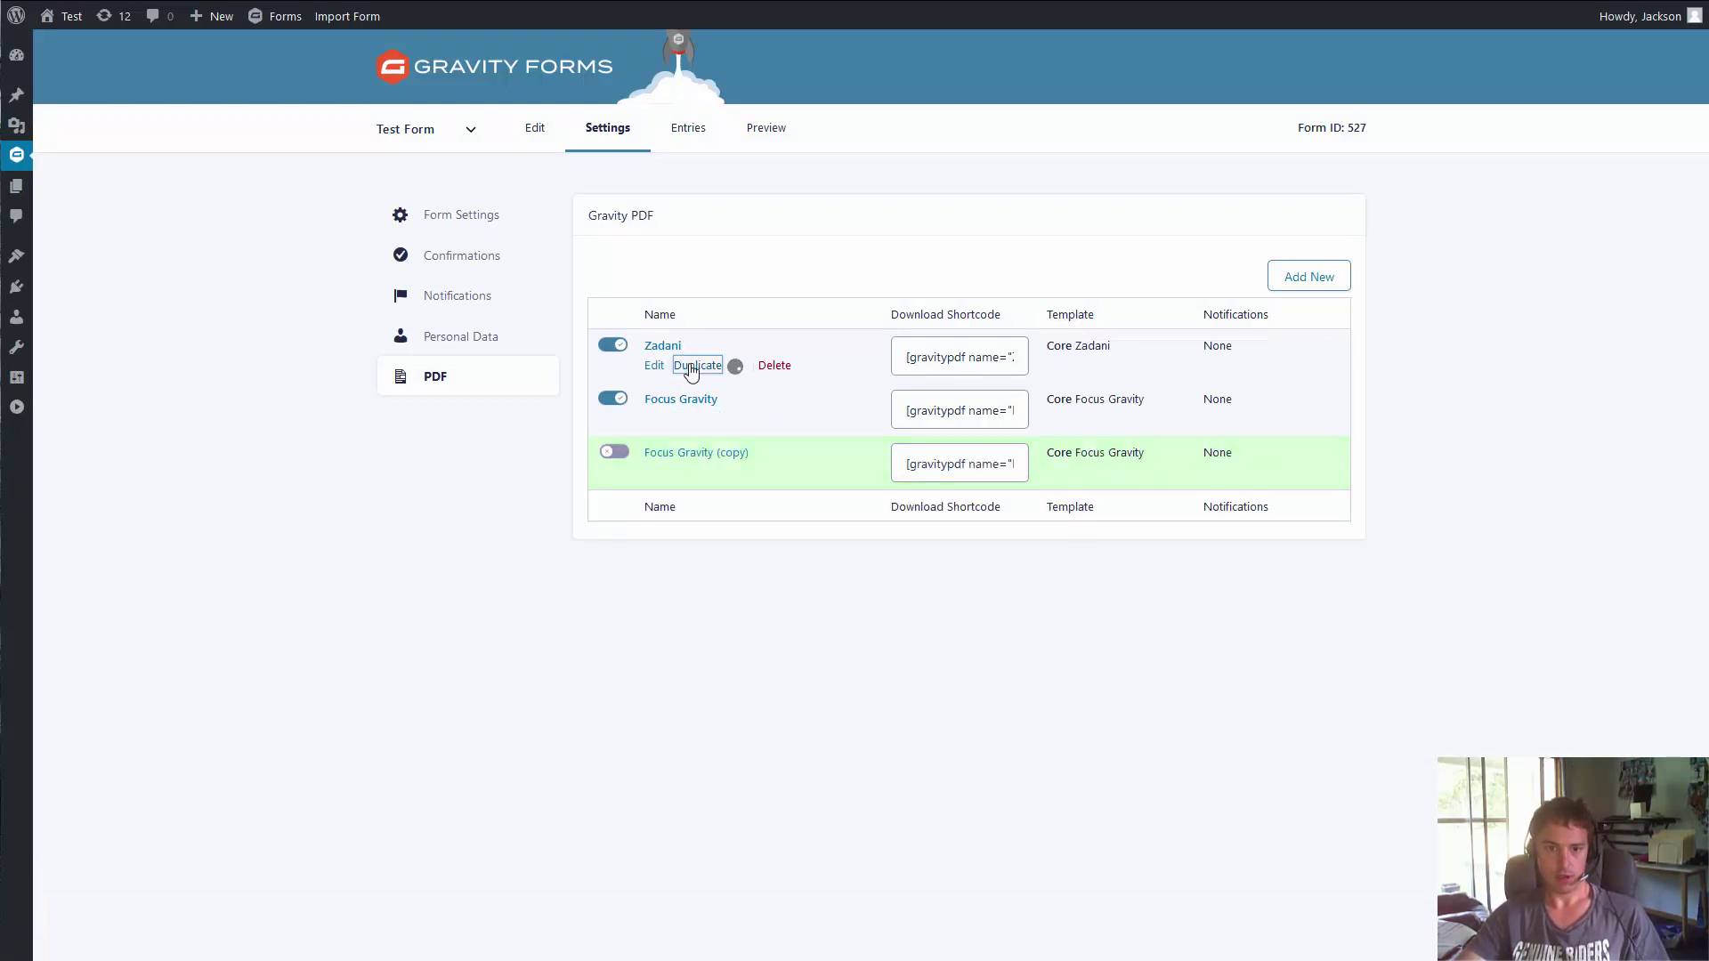
click(698, 422)
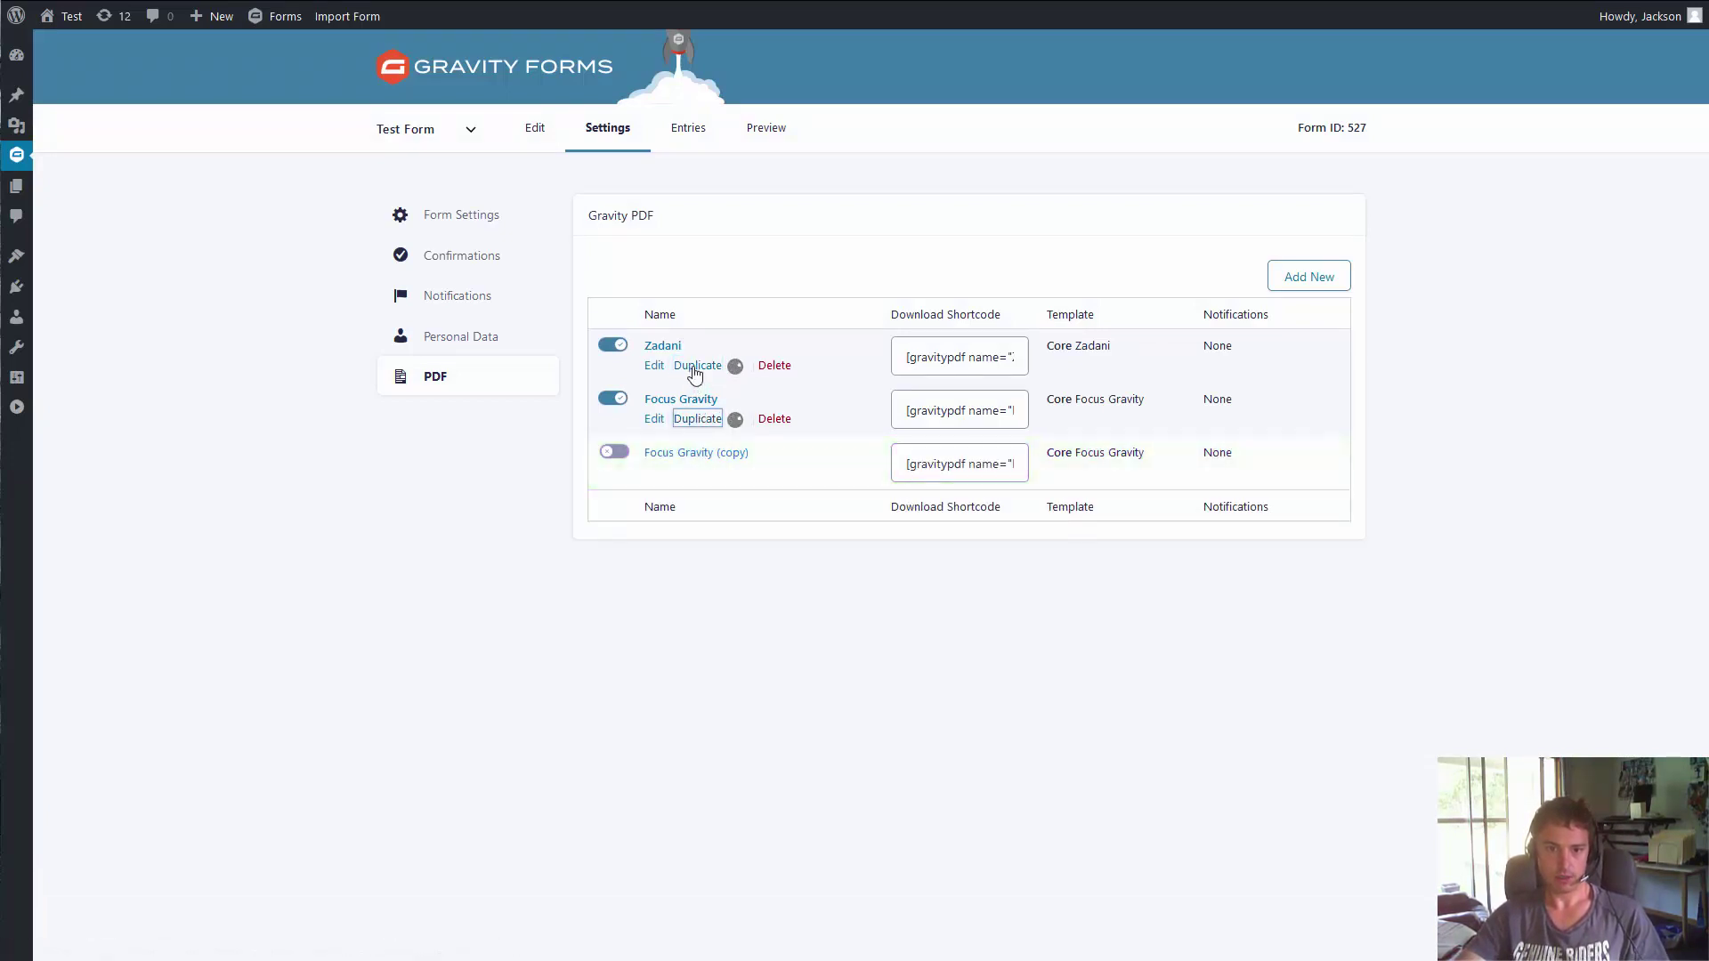
- Create further duplicates of the Zadani and Focus Gravity PDFs and activate all of the copies
click(695, 366)
click(695, 476)
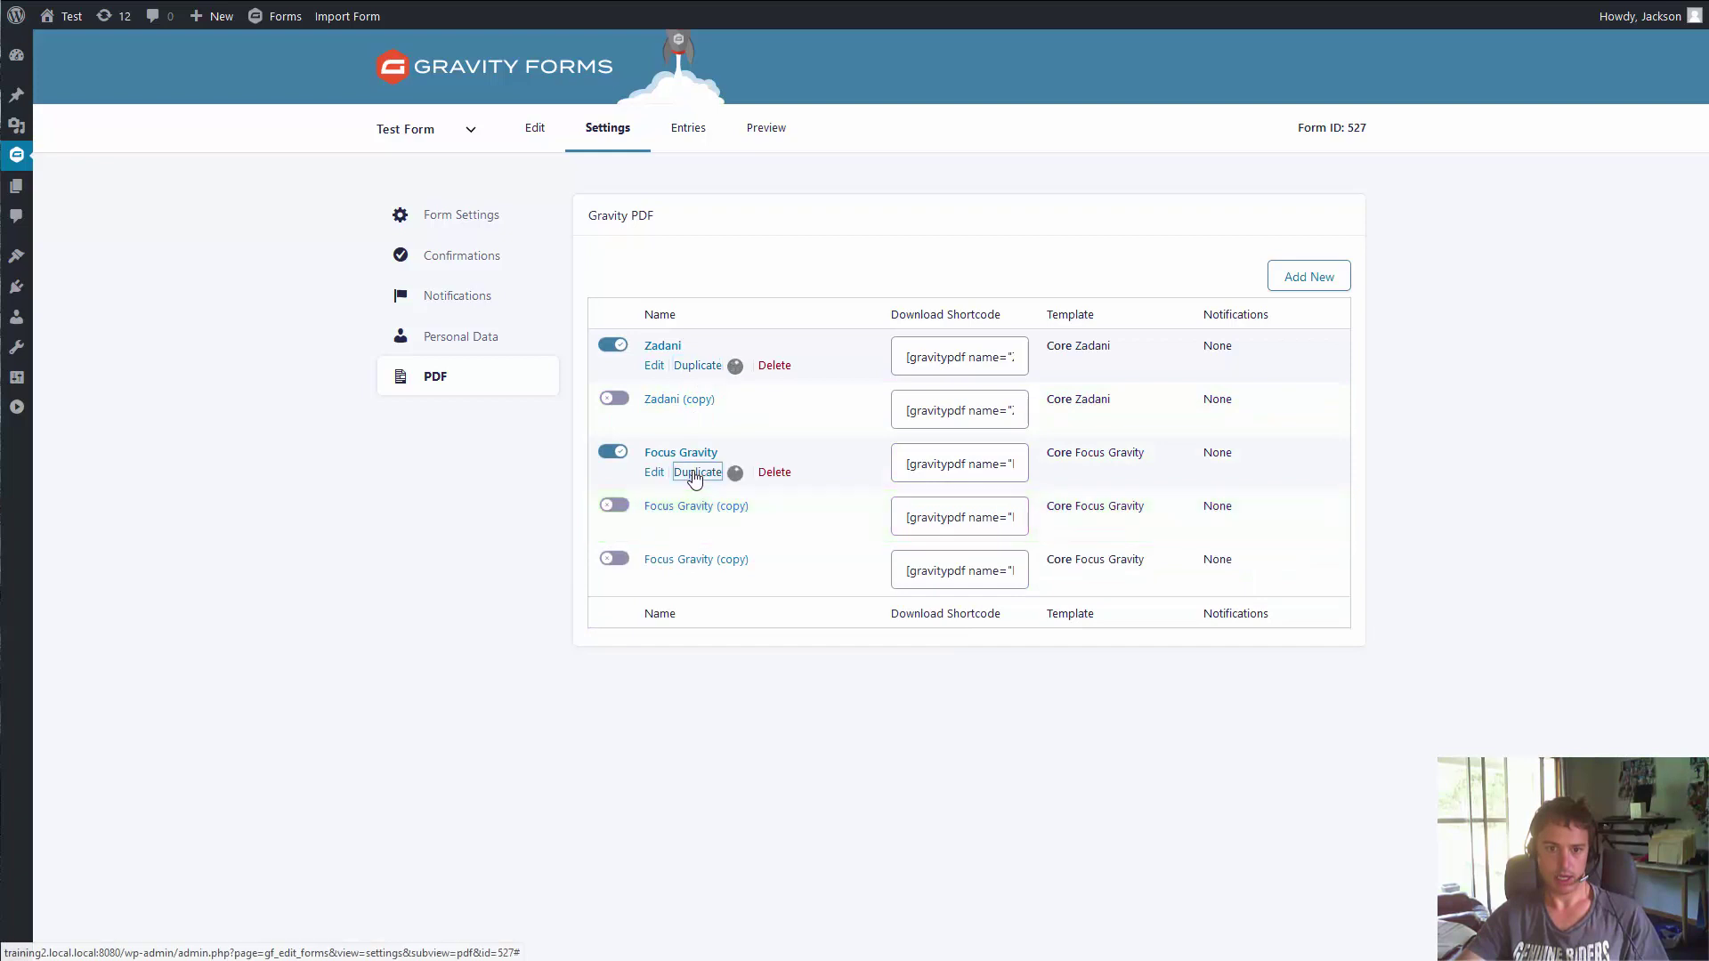
click(614, 397)
click(624, 454)
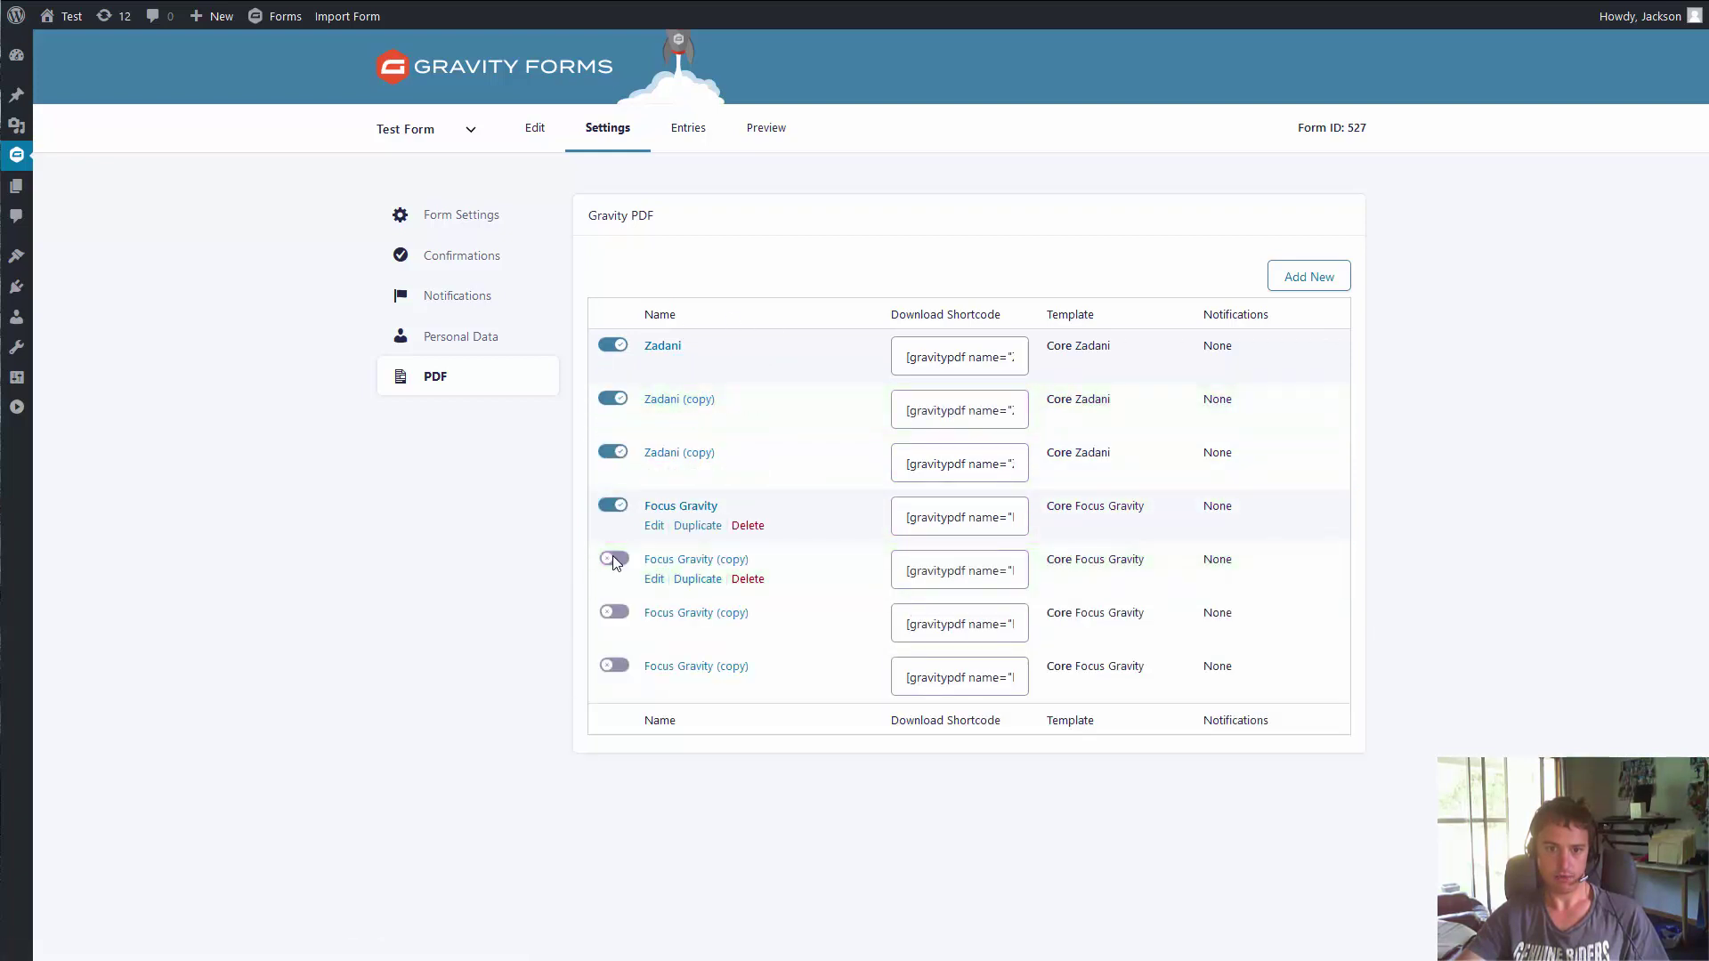
click(616, 559)
click(616, 612)
click(623, 666)
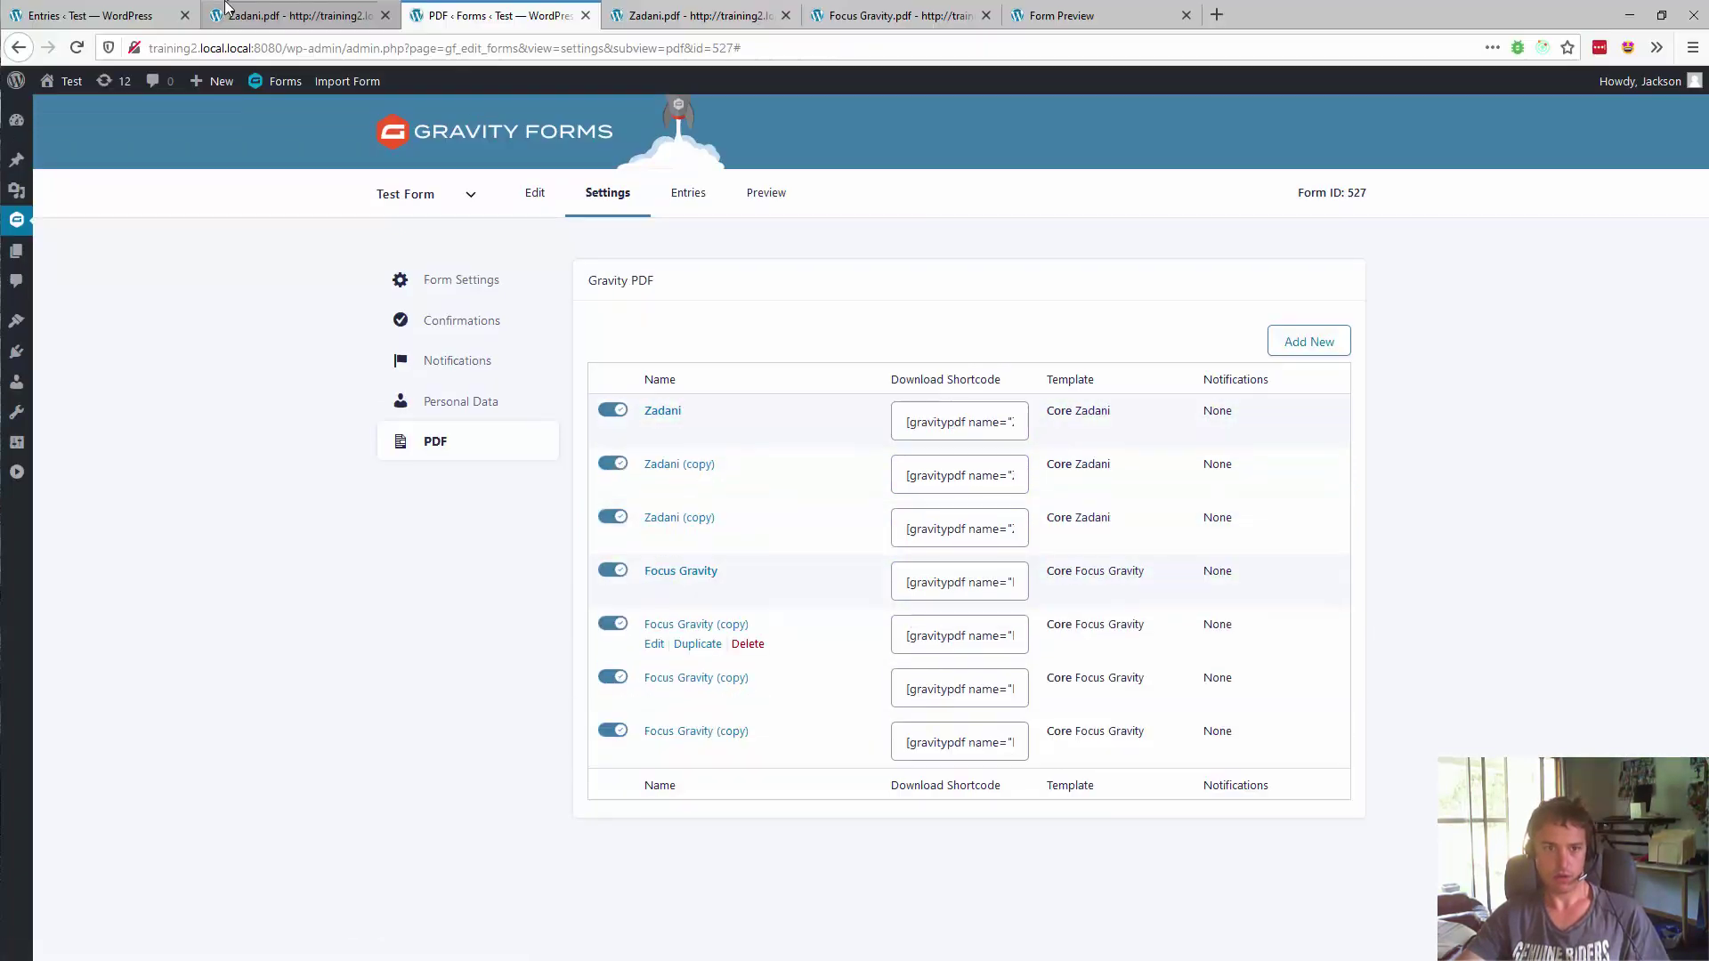
- Return to the sample entry's details, reload them and examine the full list of PDFs alongside the notification and print options
click(84, 15)
click(77, 48)
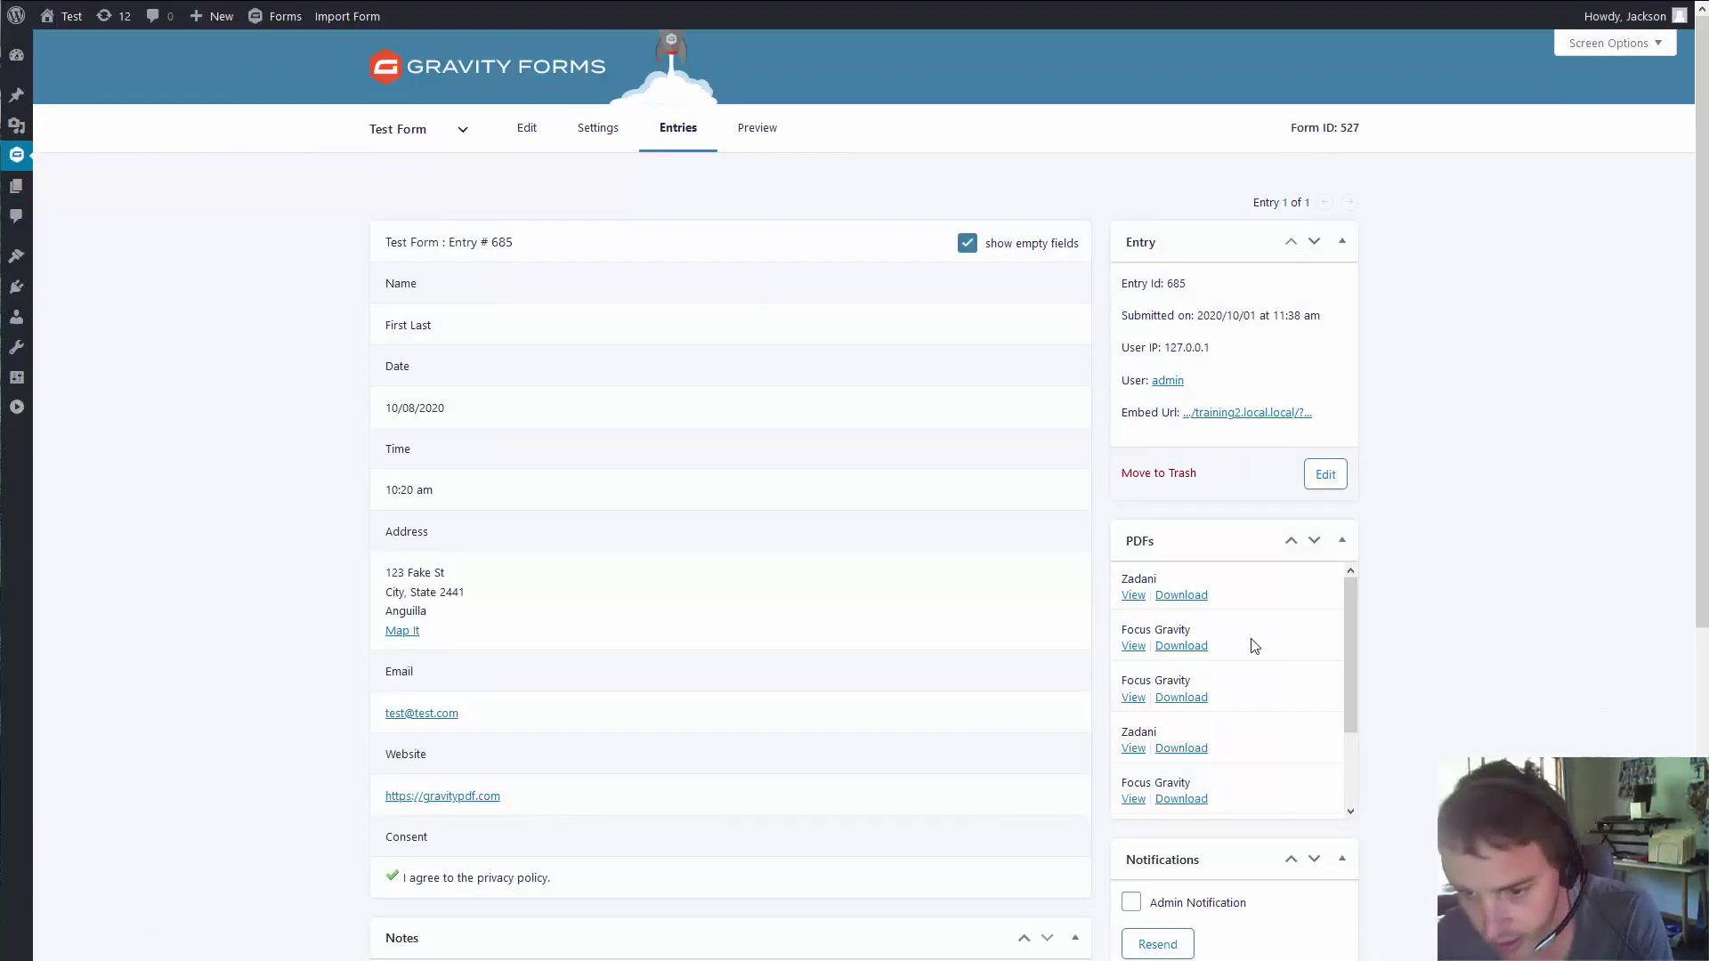
scroll(1246, 645, down, 3)
scroll(1245, 648, up, 3)
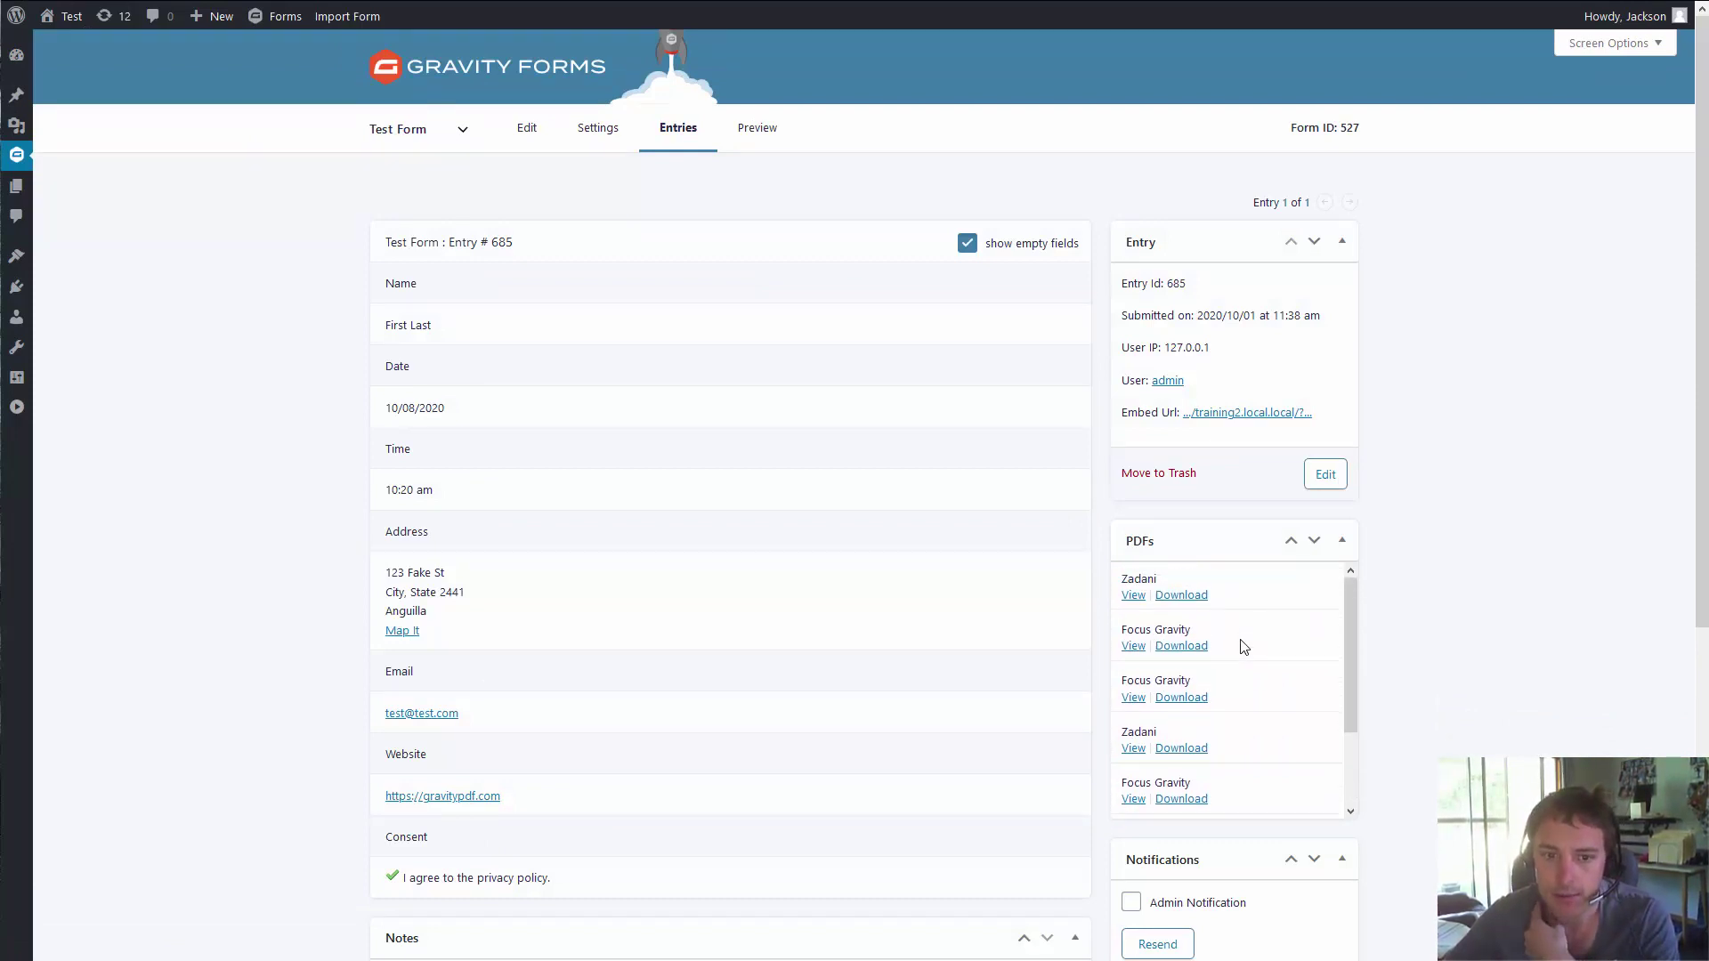
scroll(1230, 615, down, 2)
scroll(1219, 605, up, 2)
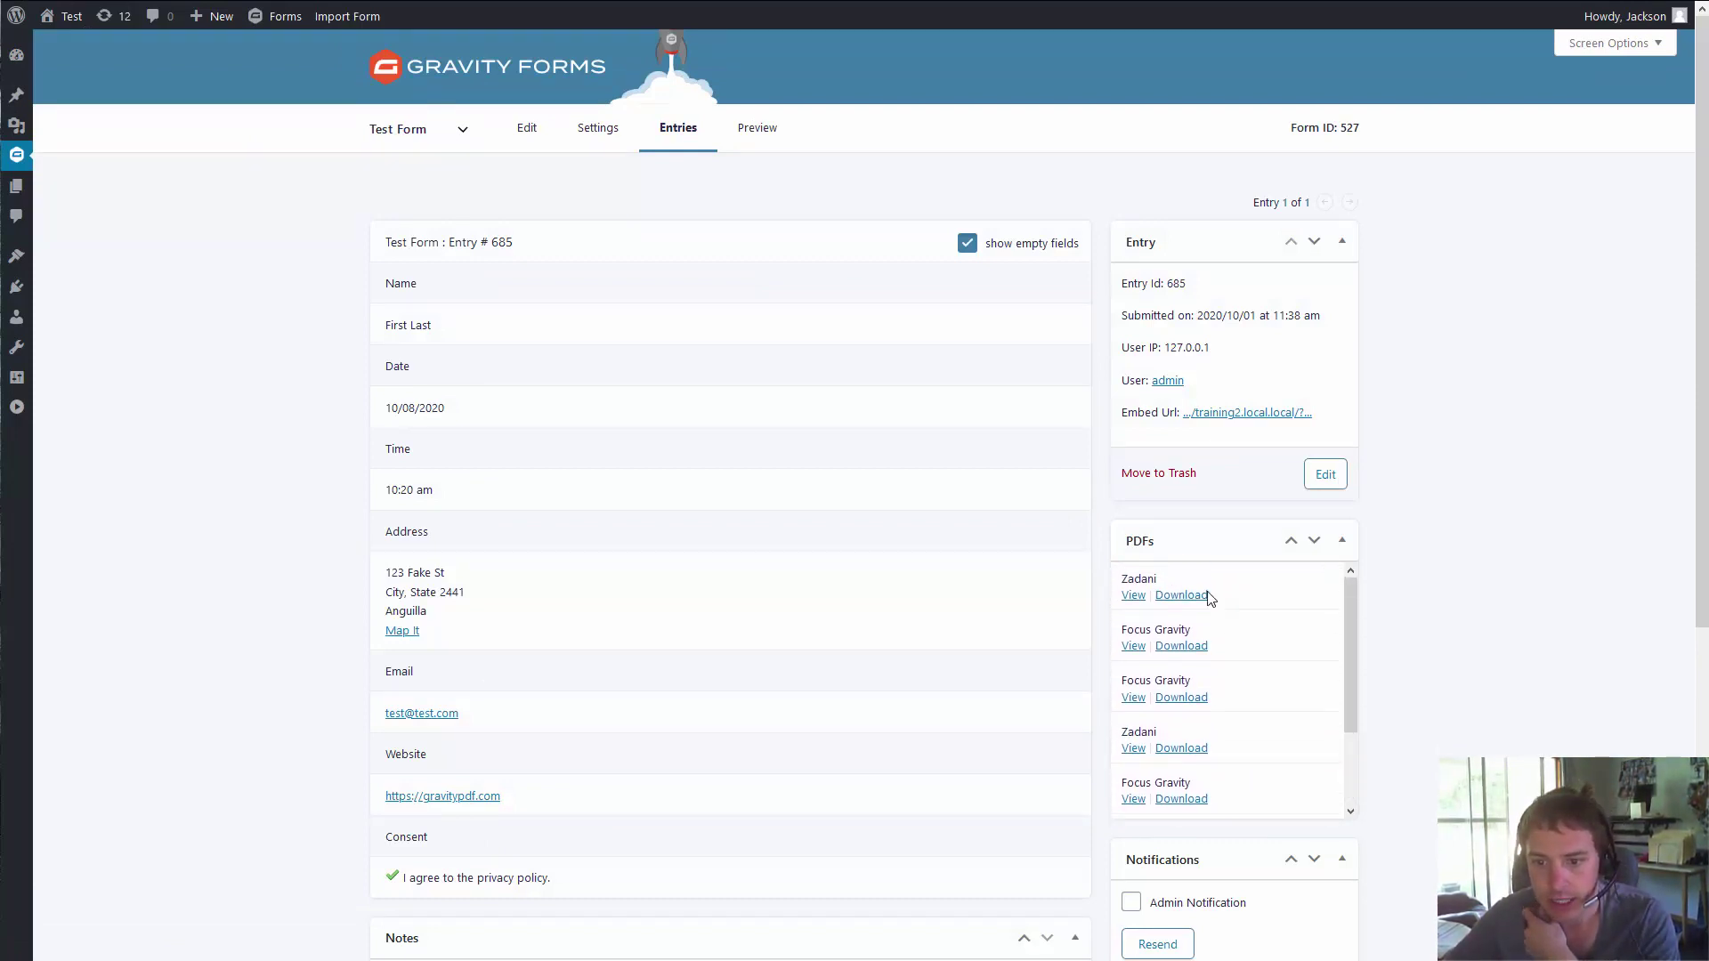
scroll(1177, 746, down, 2)
scroll(1194, 724, up, 2)
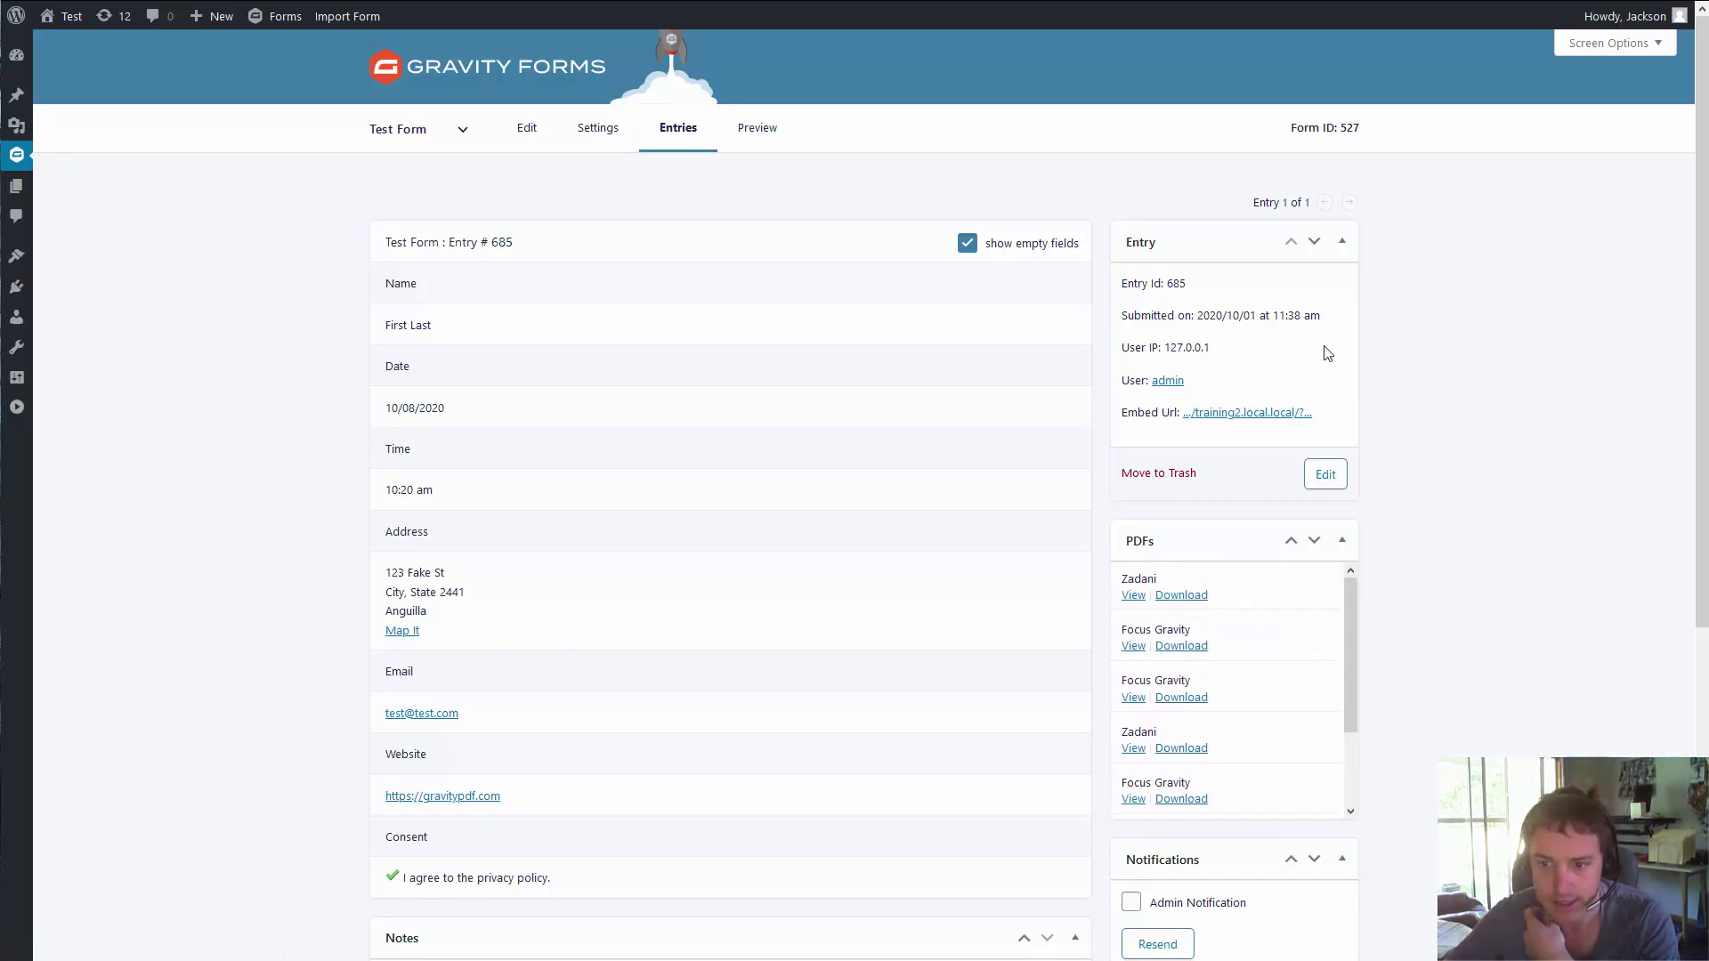
scroll(1447, 404, down, 1)
scroll(1447, 403, down, 1)
scroll(1464, 685, down, 1)
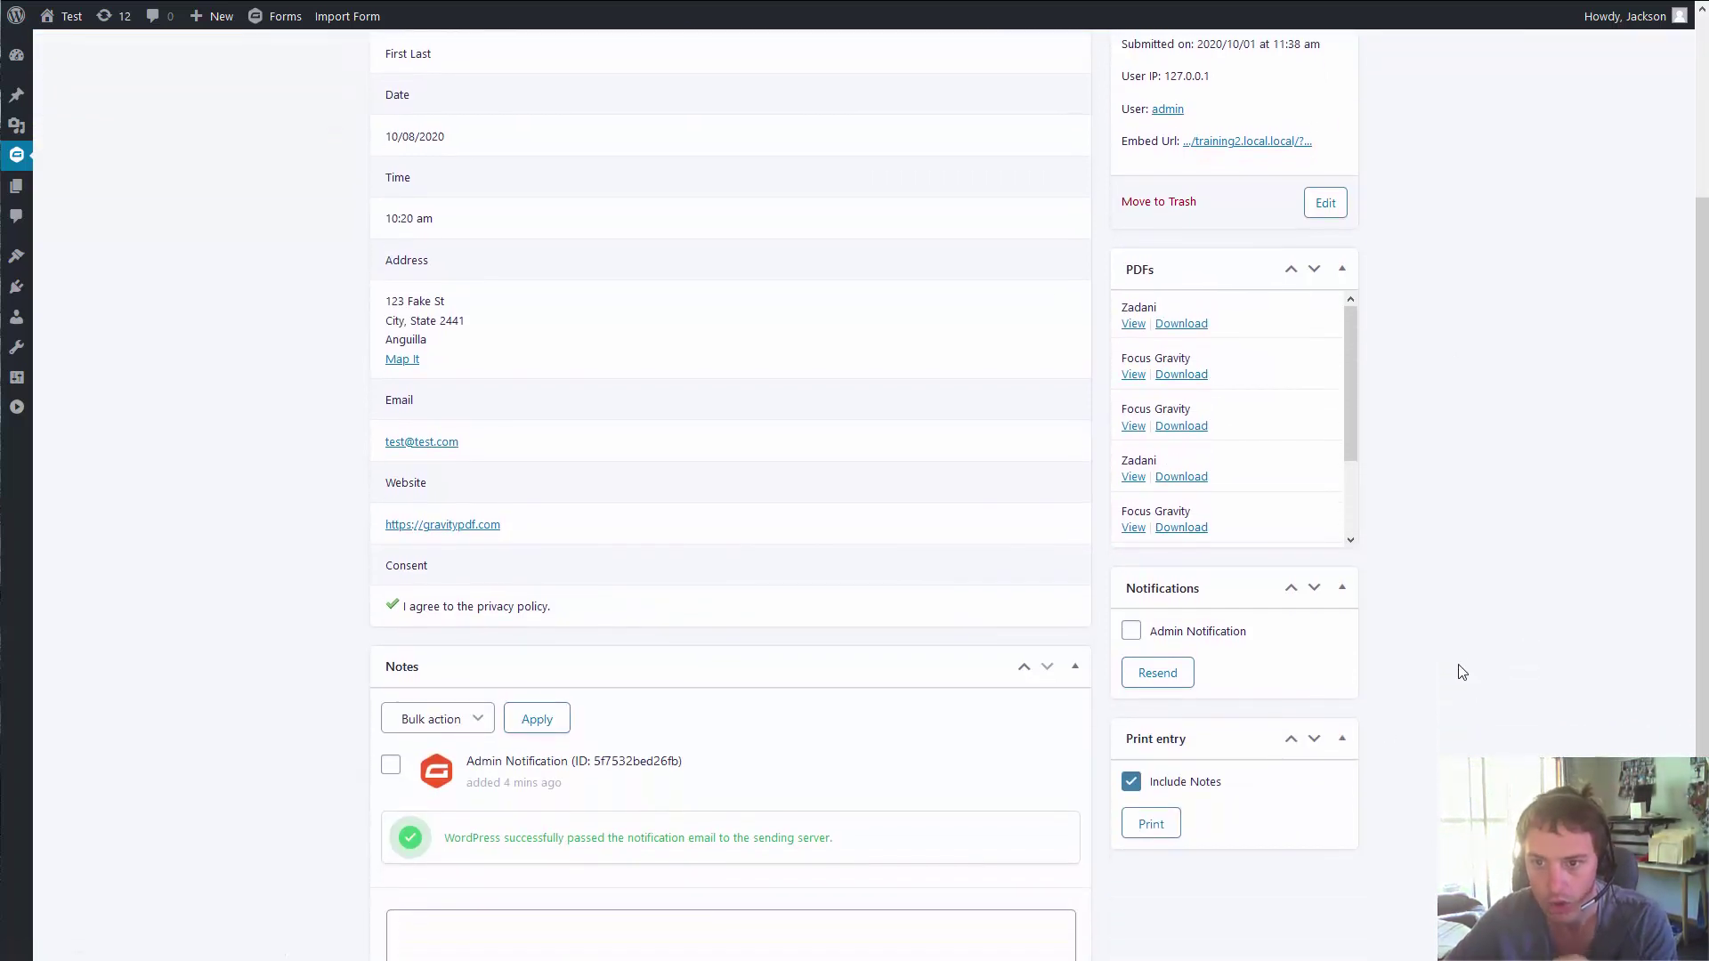
scroll(1457, 671, up, 2)
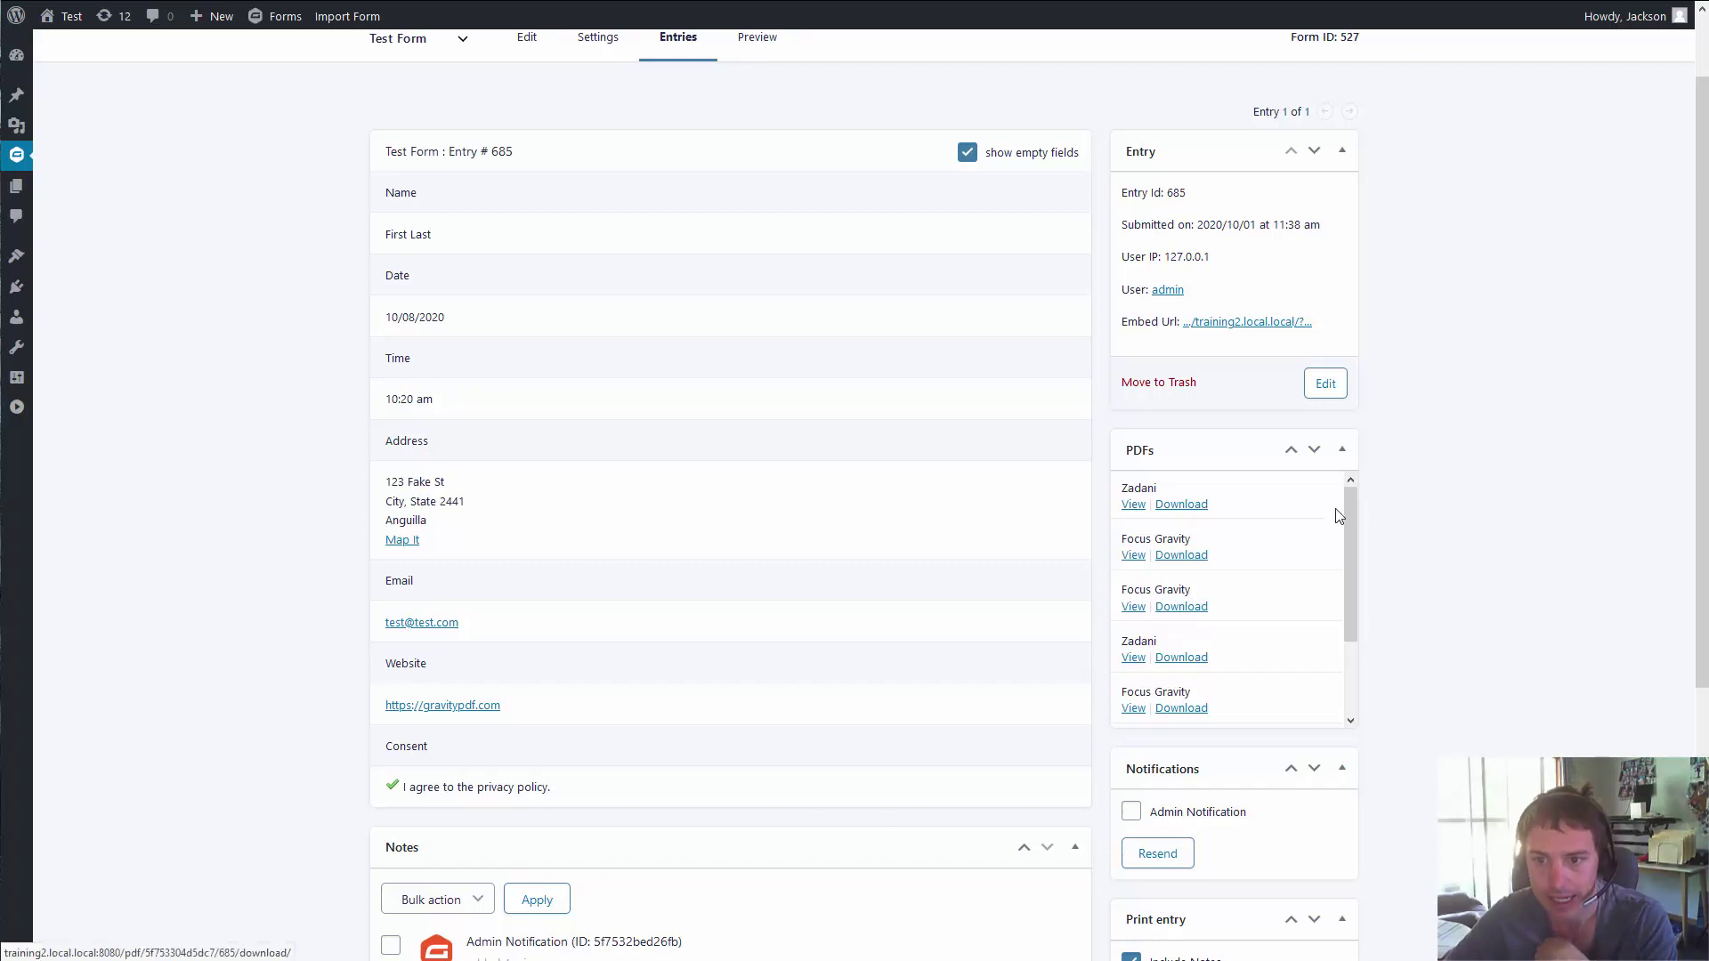
scroll(1472, 532, down, 3)
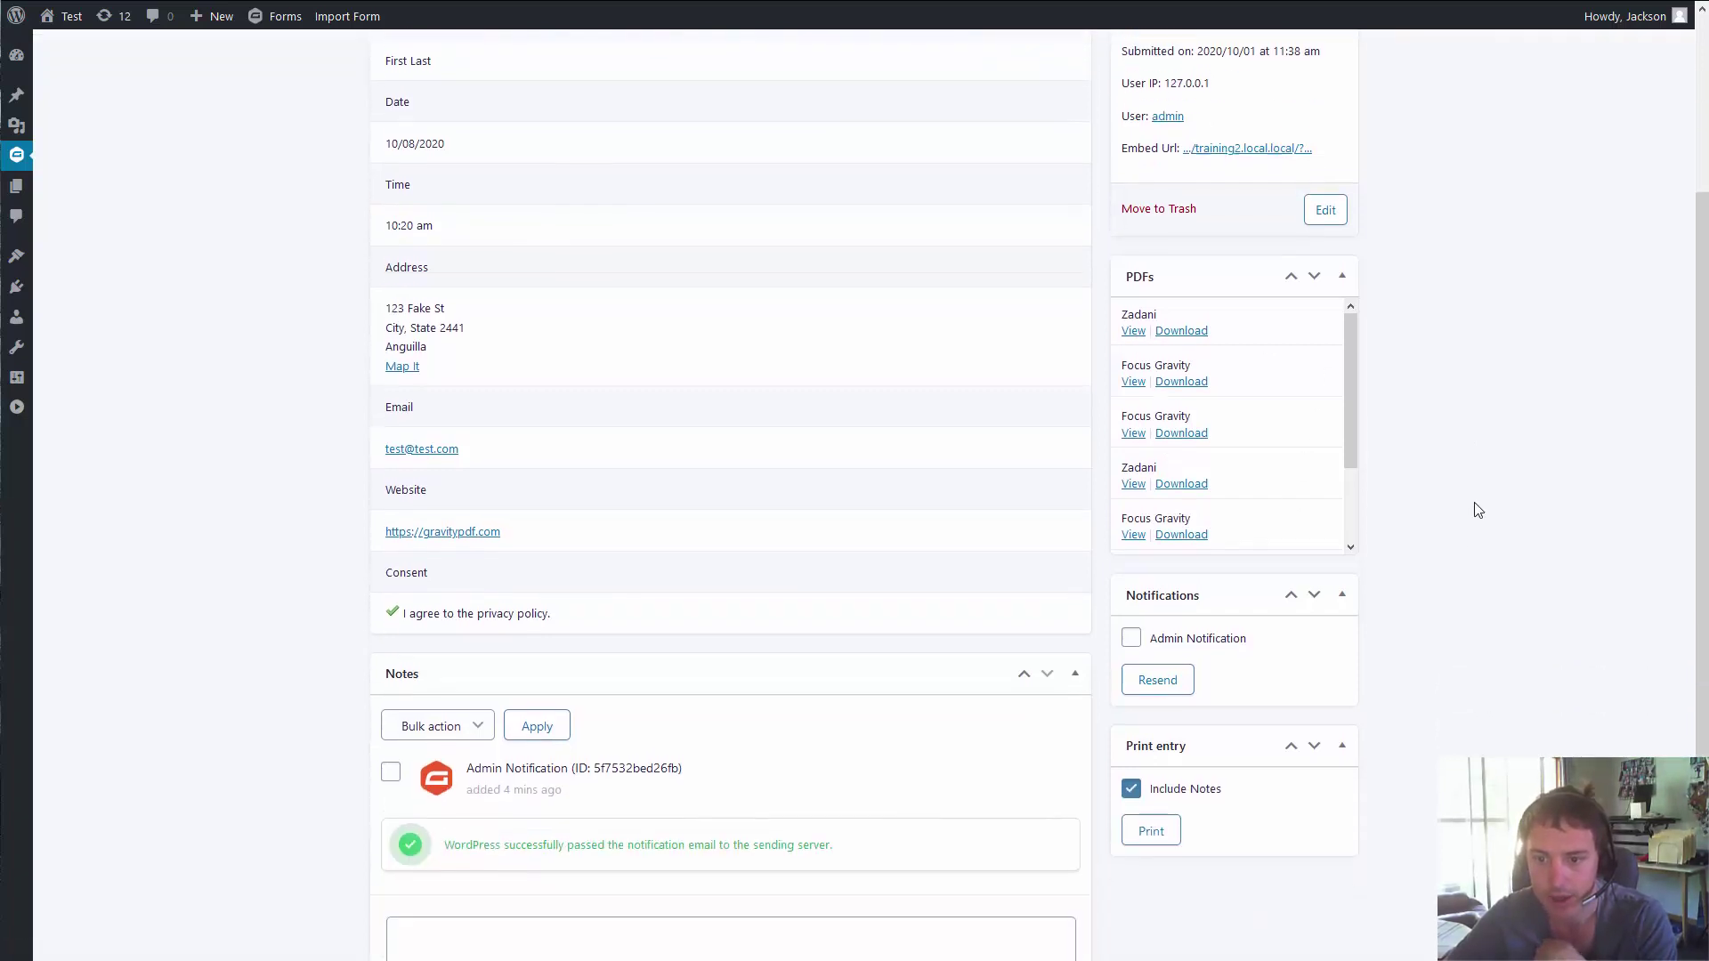
scroll(1335, 484, up, 4)
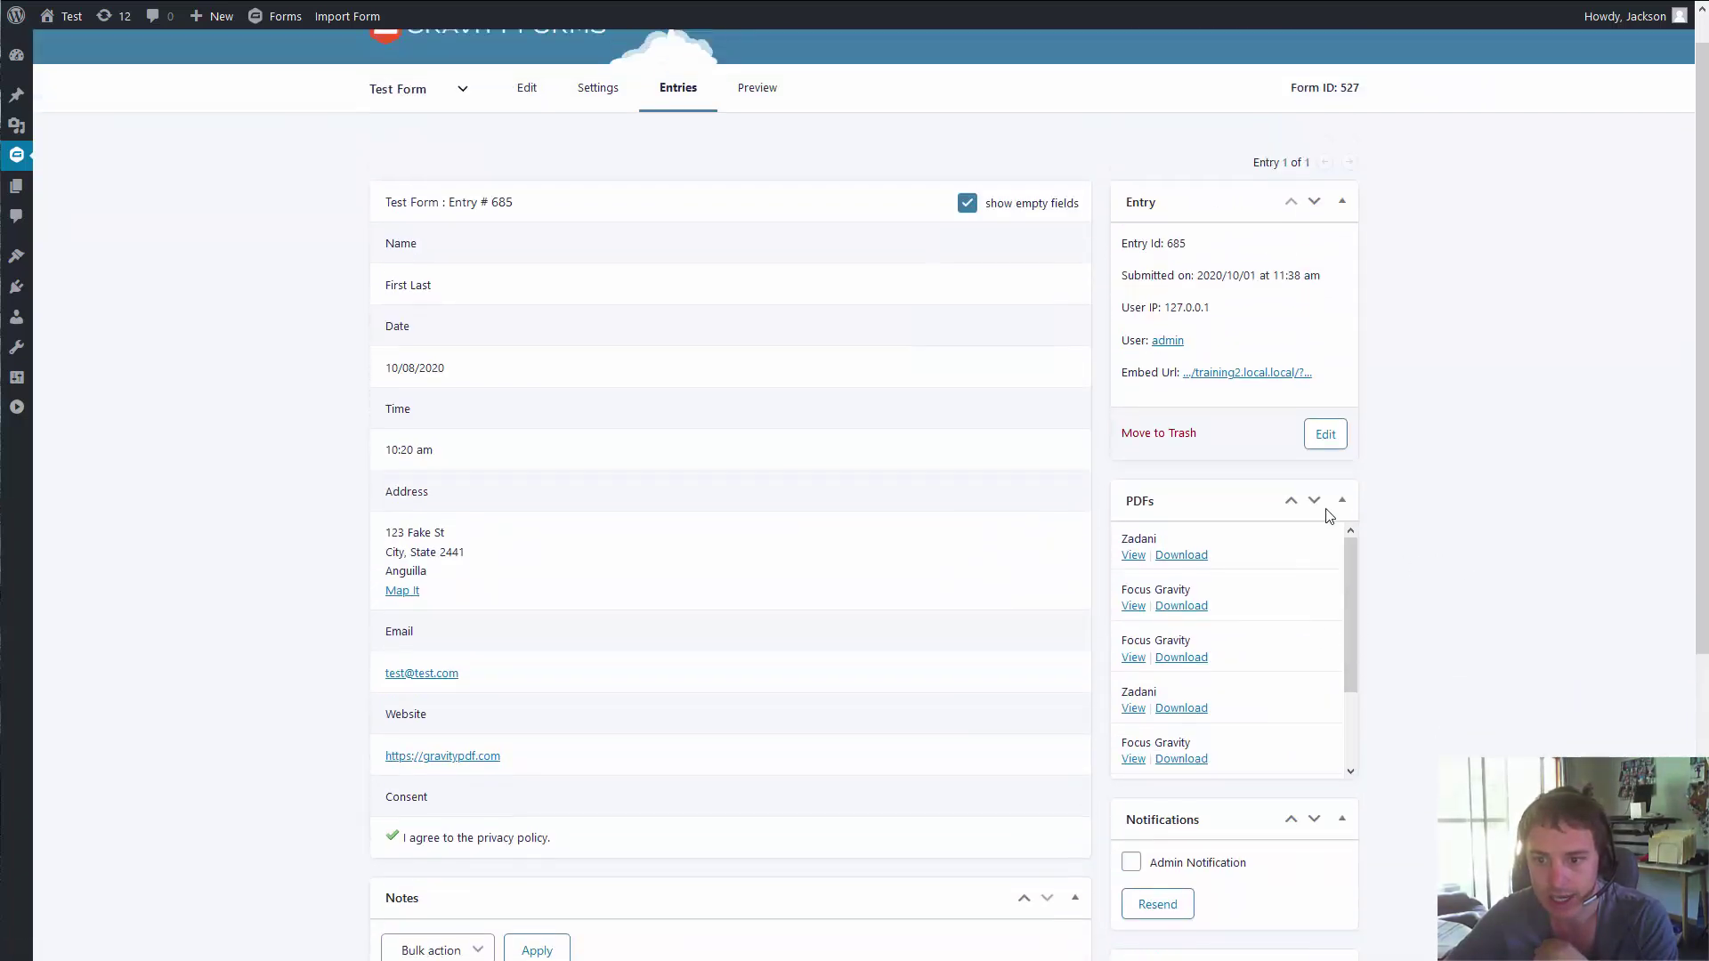
scroll(1286, 641, down, 2)
scroll(1283, 627, up, 2)
scroll(1268, 609, down, 2)
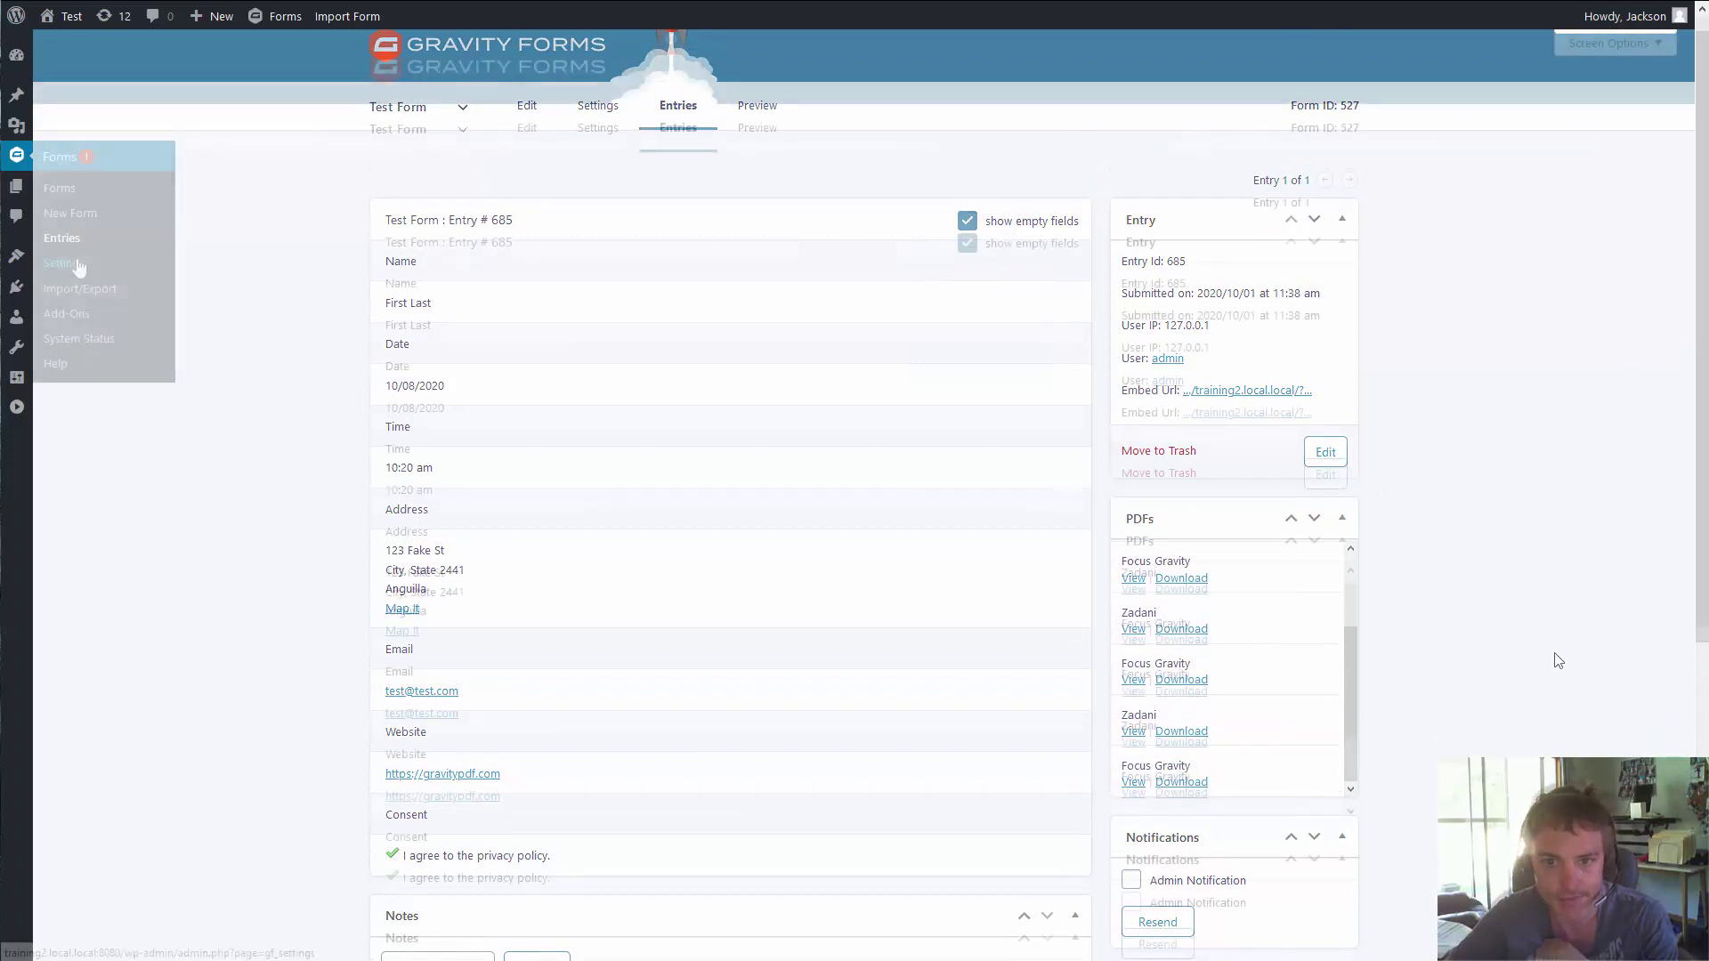
- Open the global Gravity Forms PDF settings and review the default template, font, paper size and entry view options
click(78, 267)
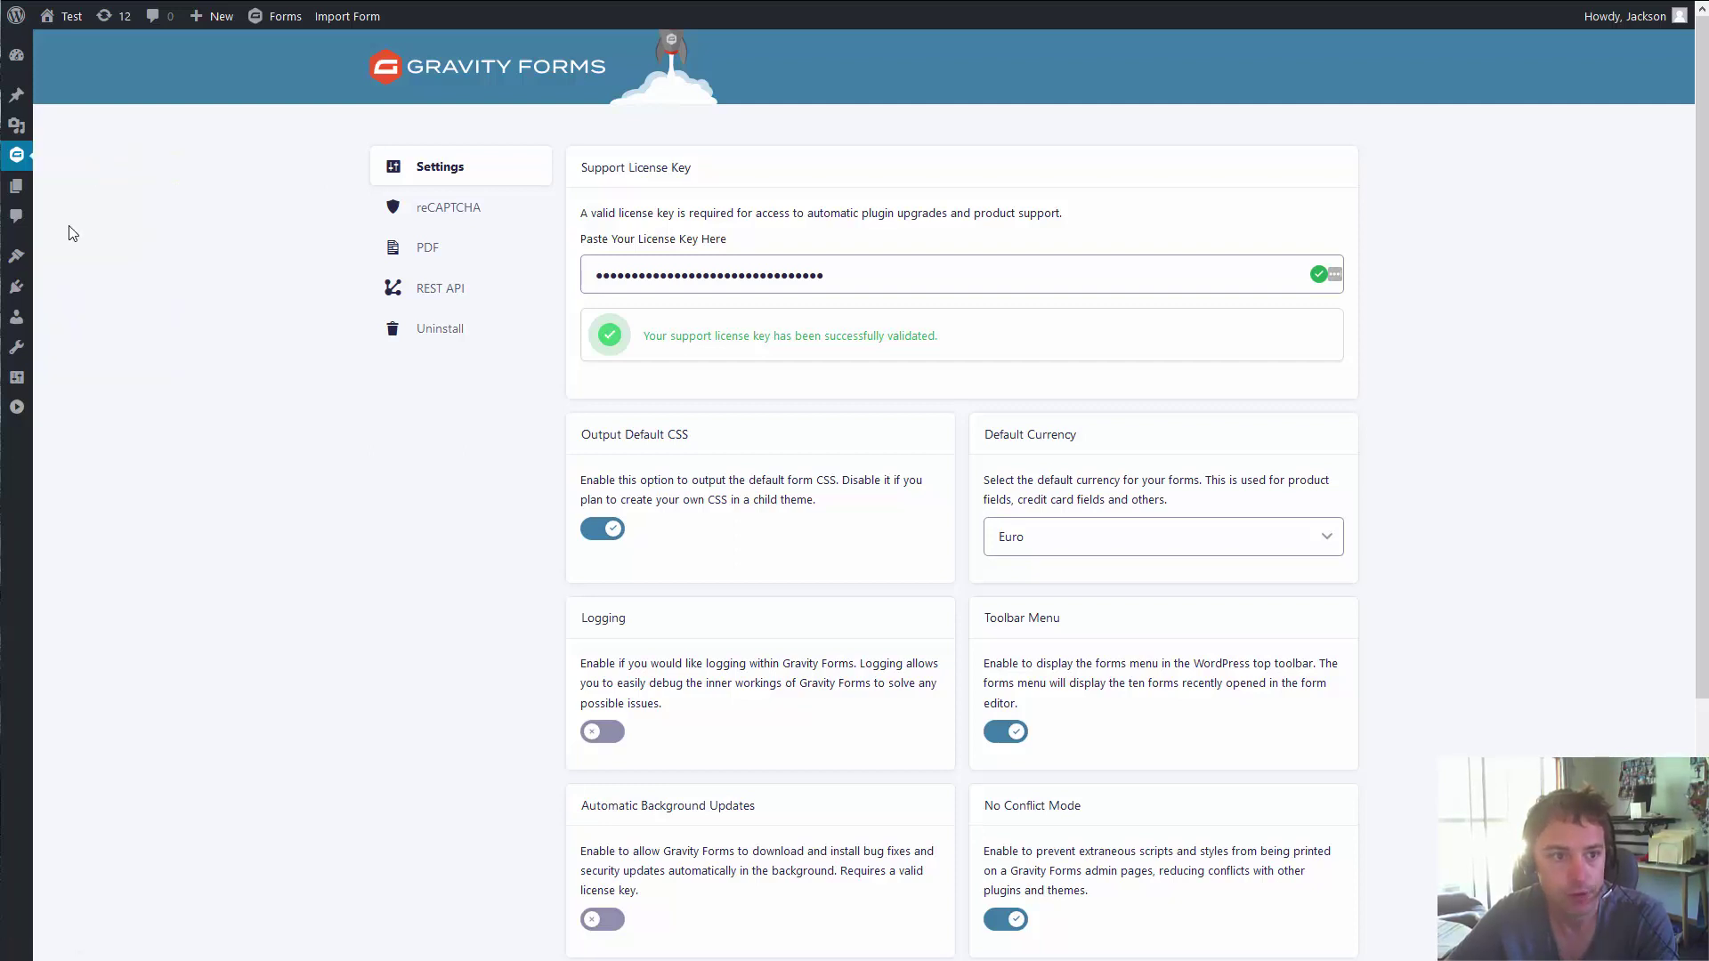
click(430, 251)
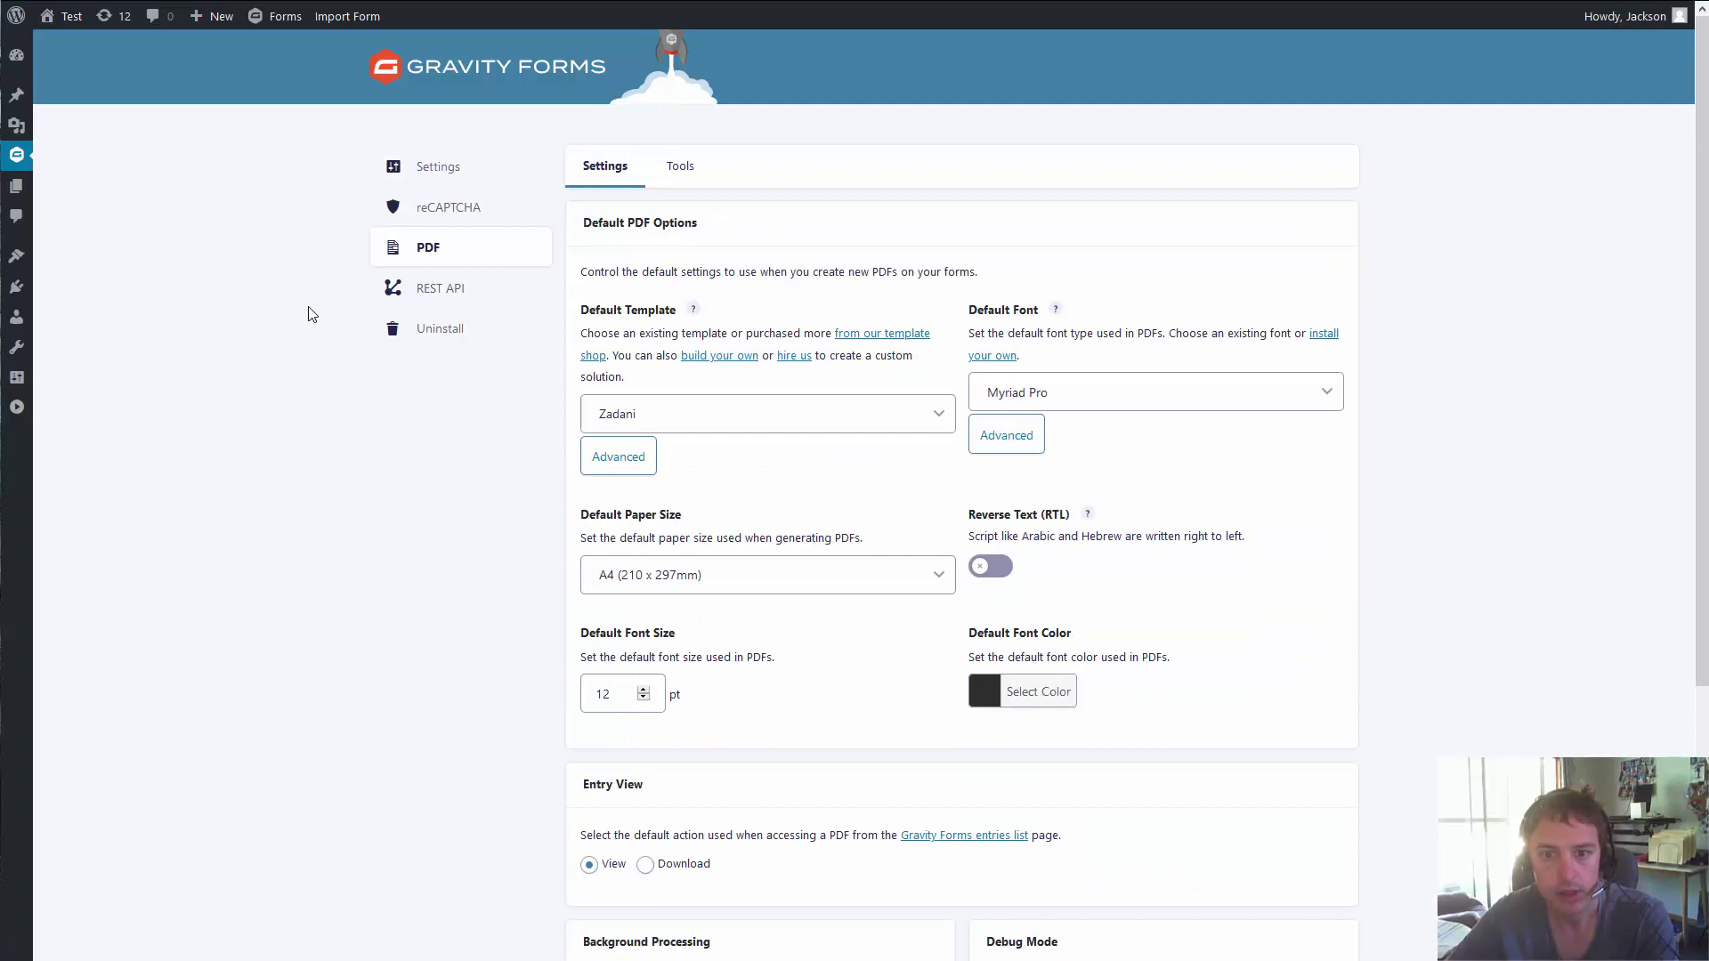
scroll(347, 352, down, 3)
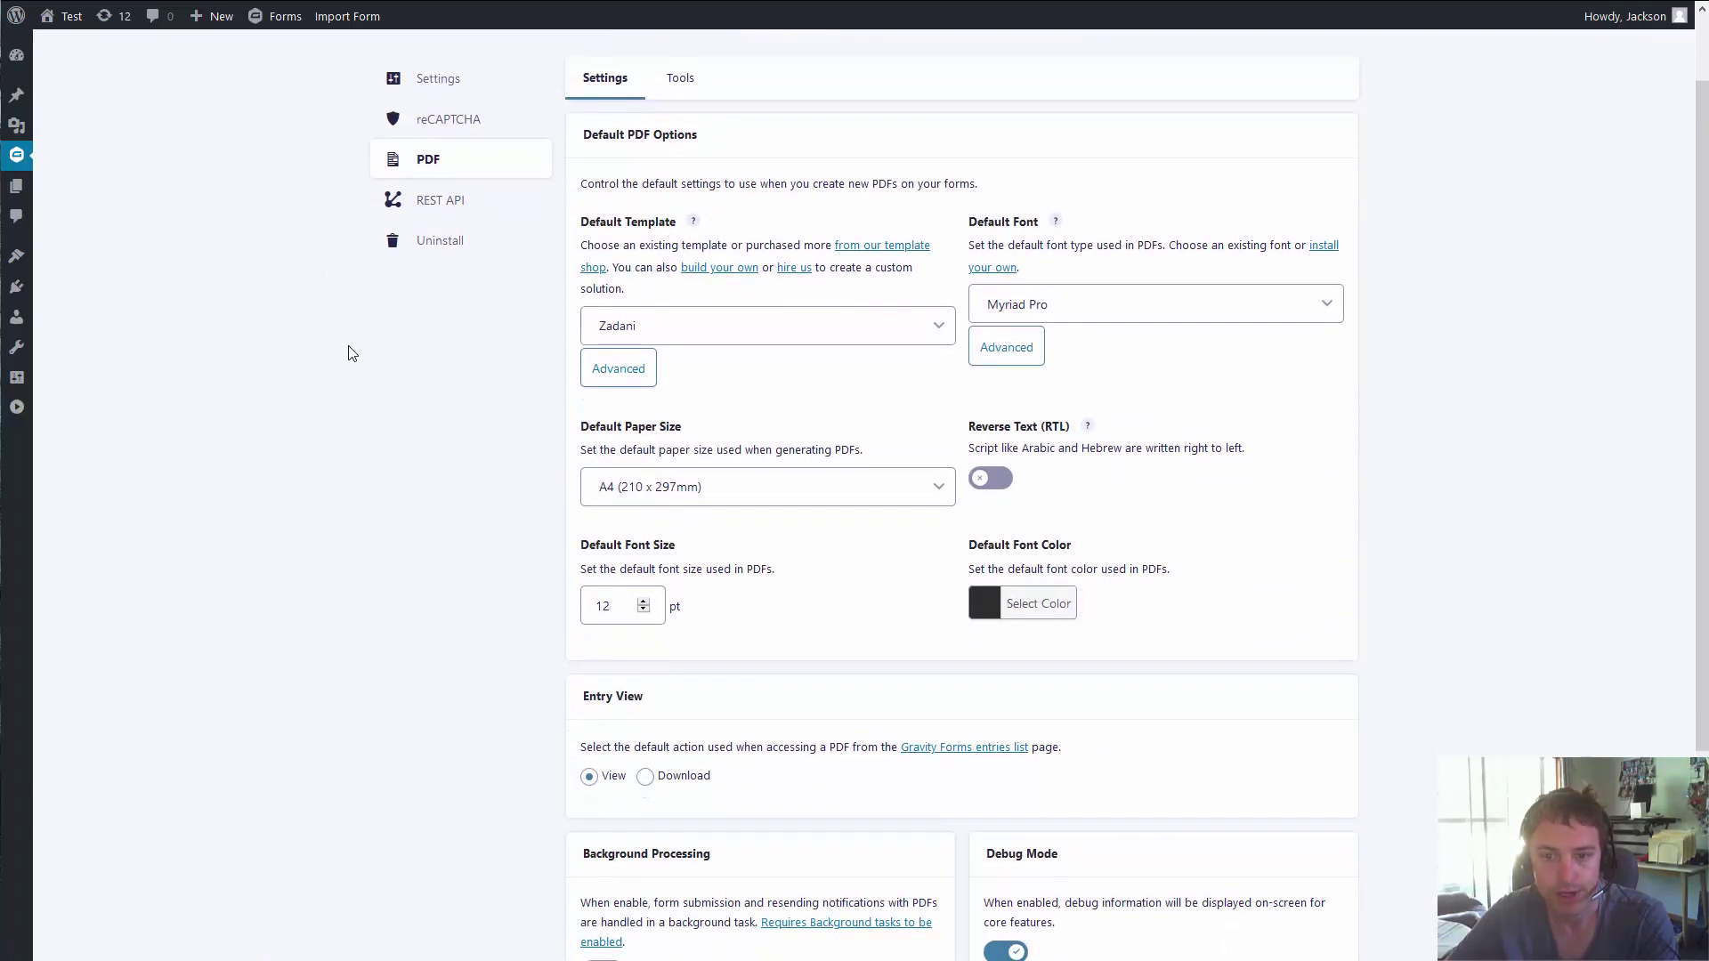
scroll(348, 353, down, 1)
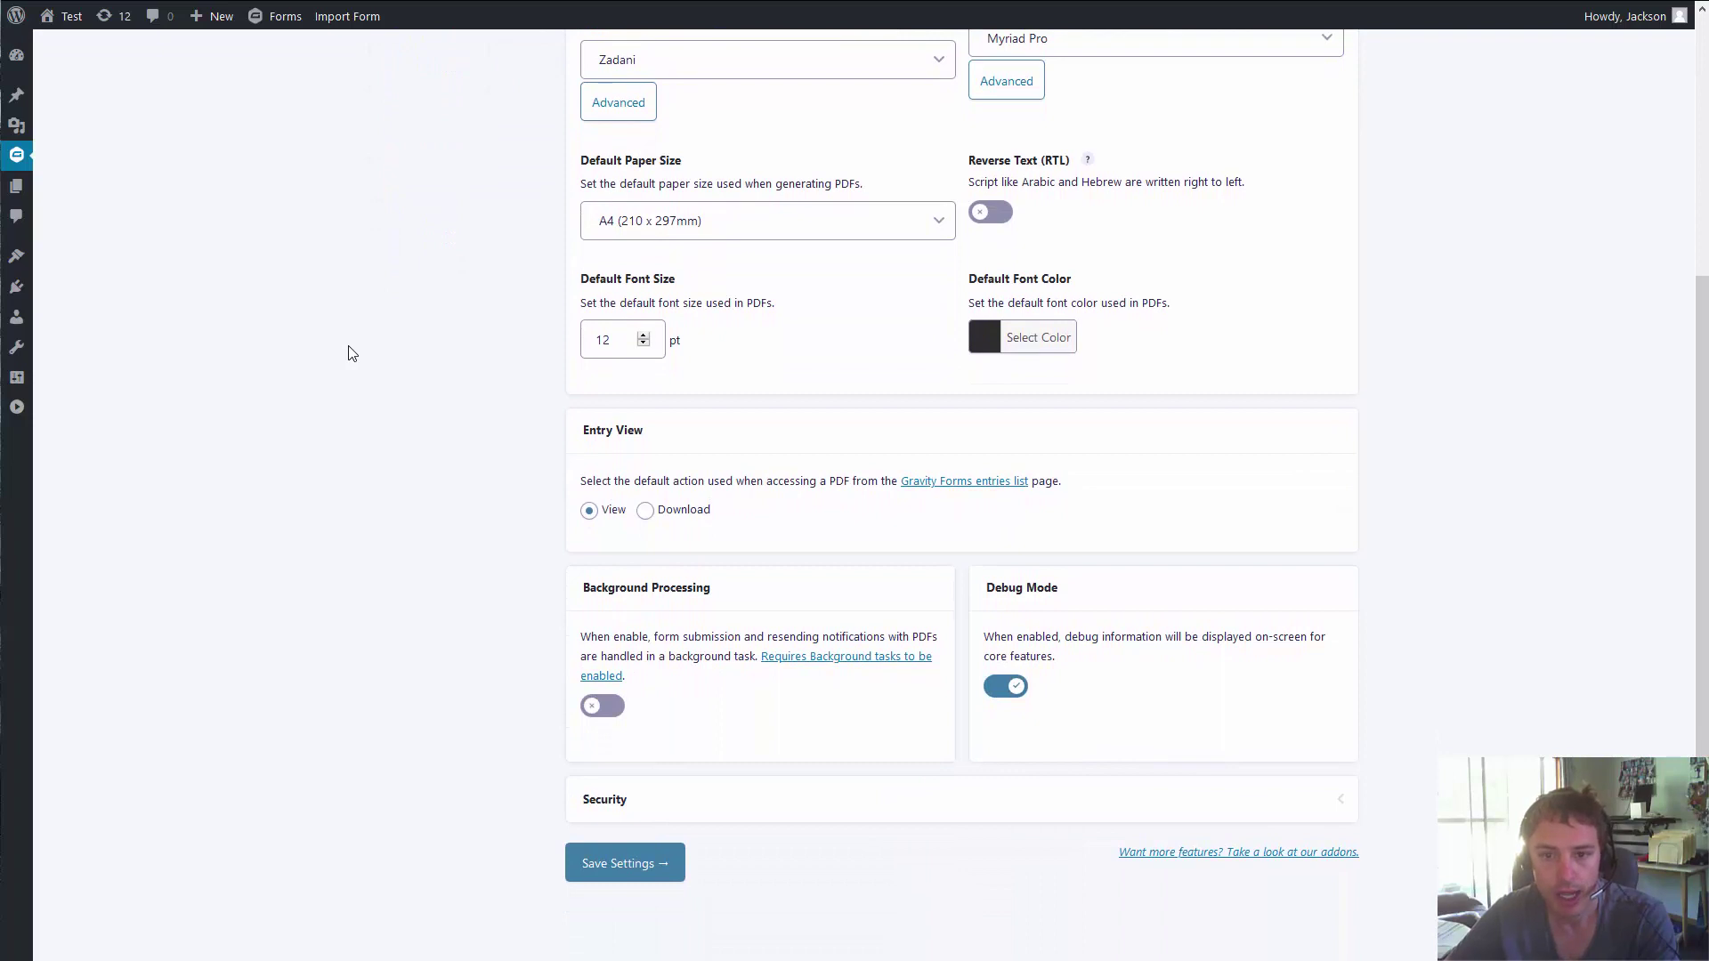
scroll(348, 353, up, 2)
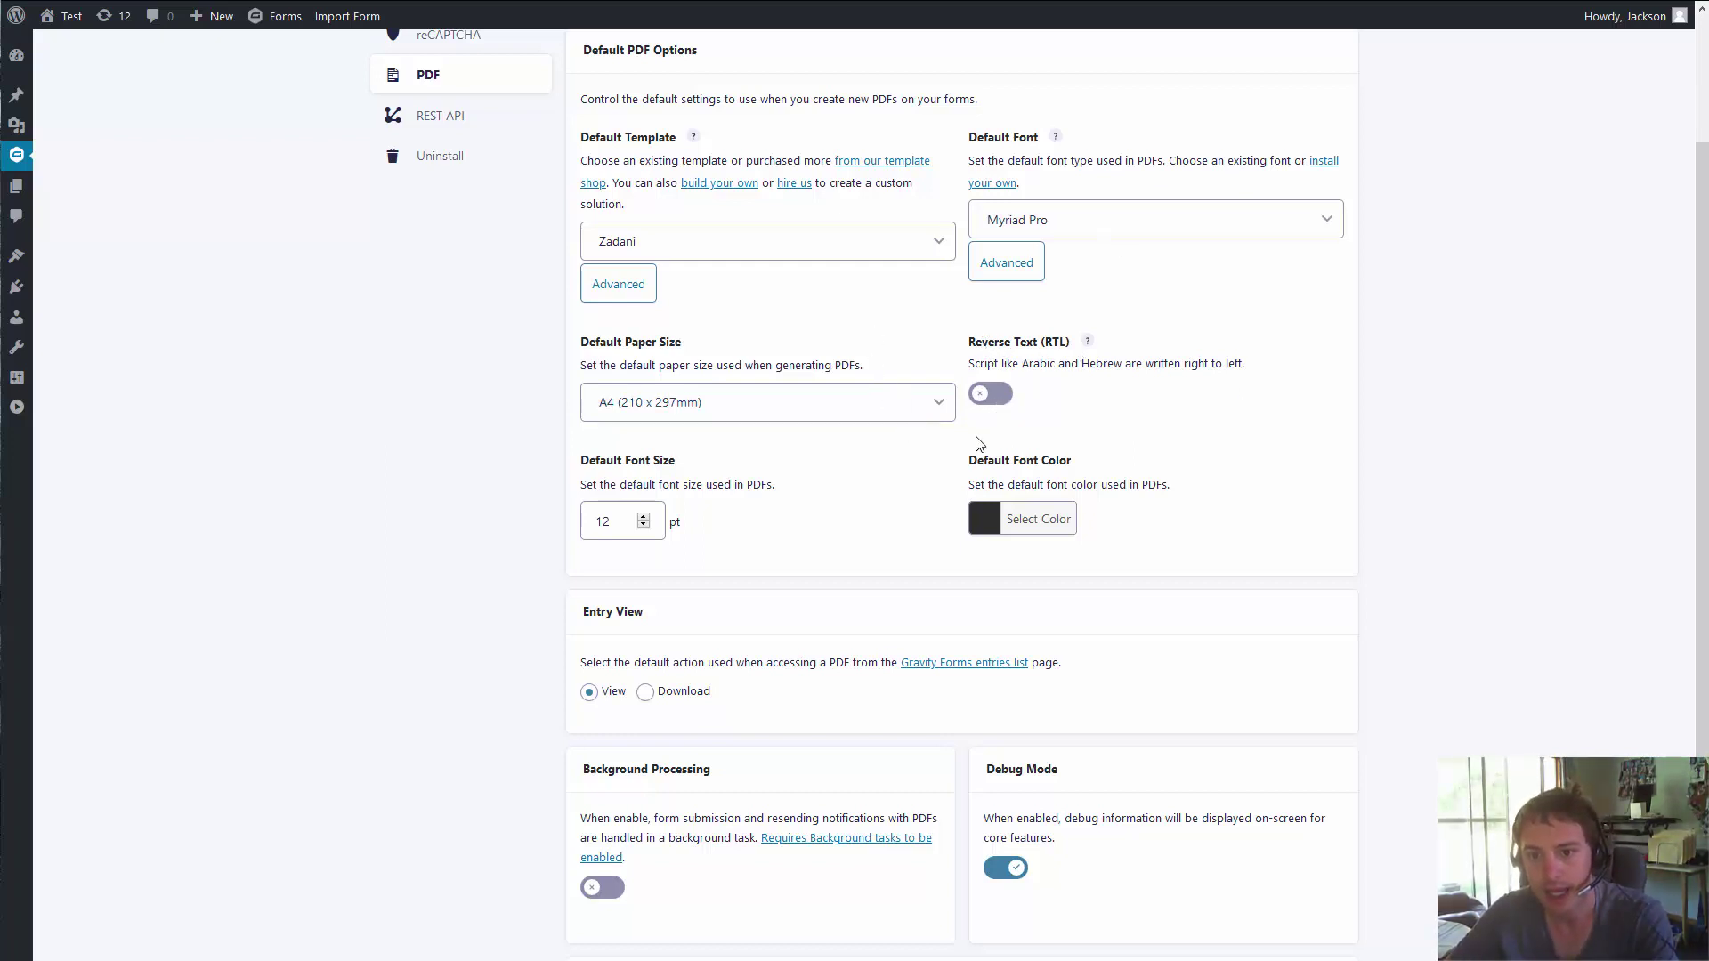
- Turn off Debug Mode in the global PDF settings and save the settings
scroll(994, 442, down, 1)
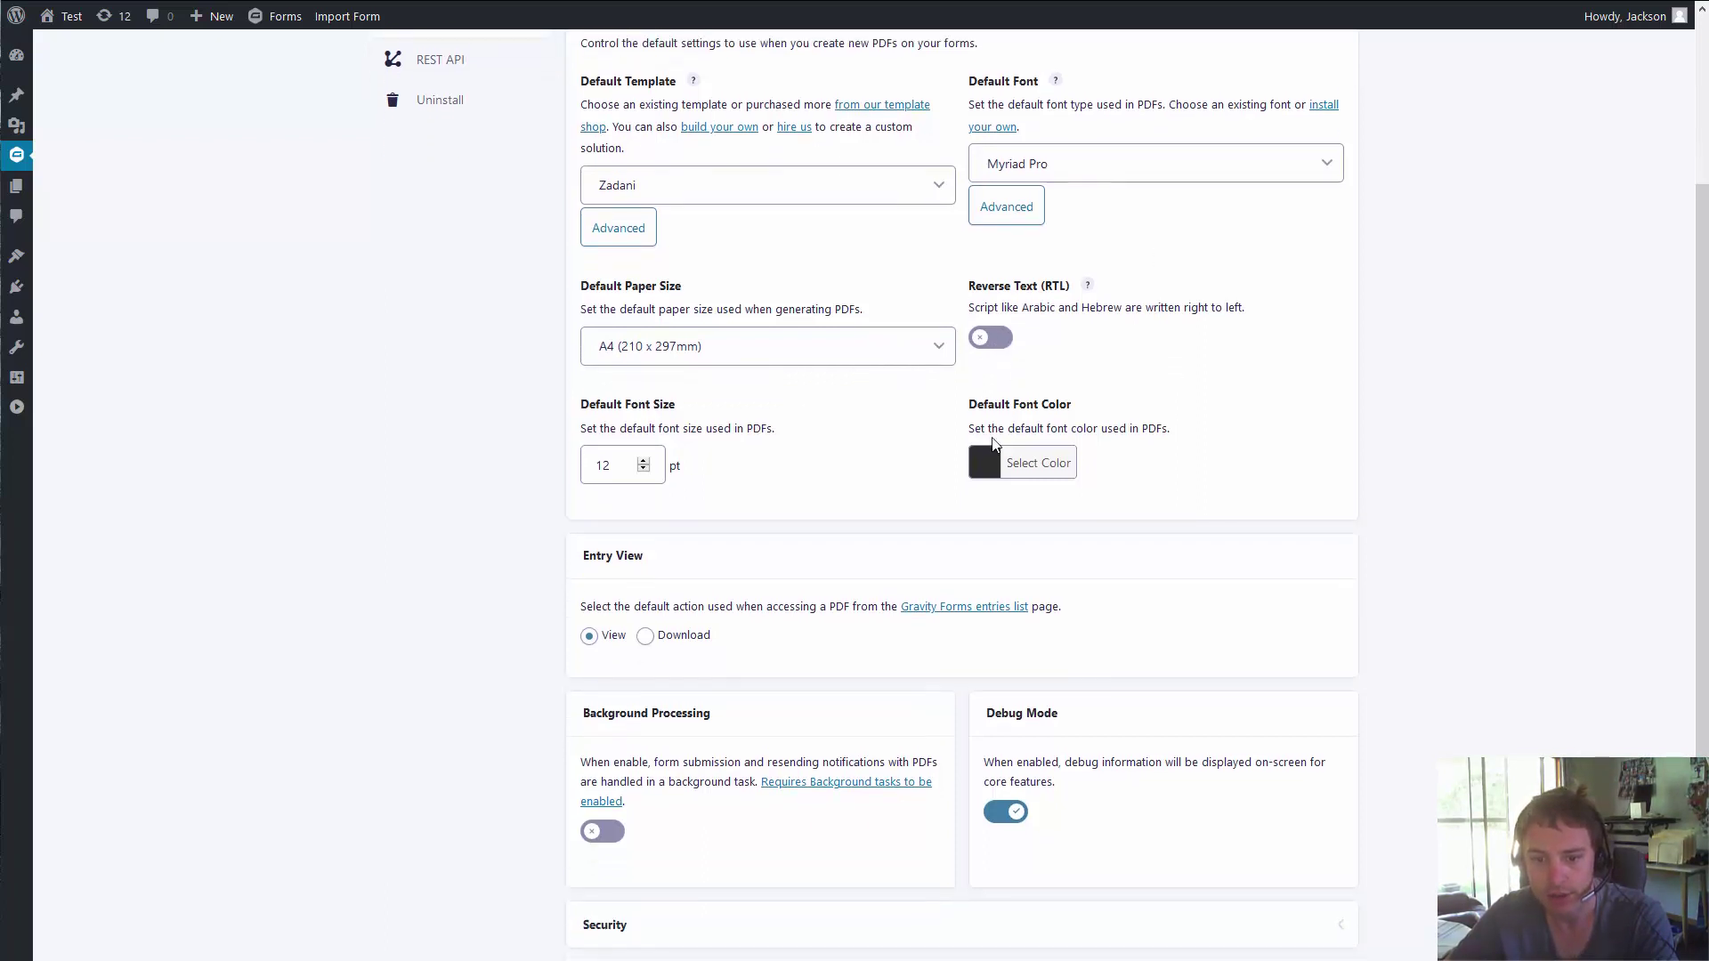
scroll(994, 443, down, 1)
click(1011, 783)
click(1007, 779)
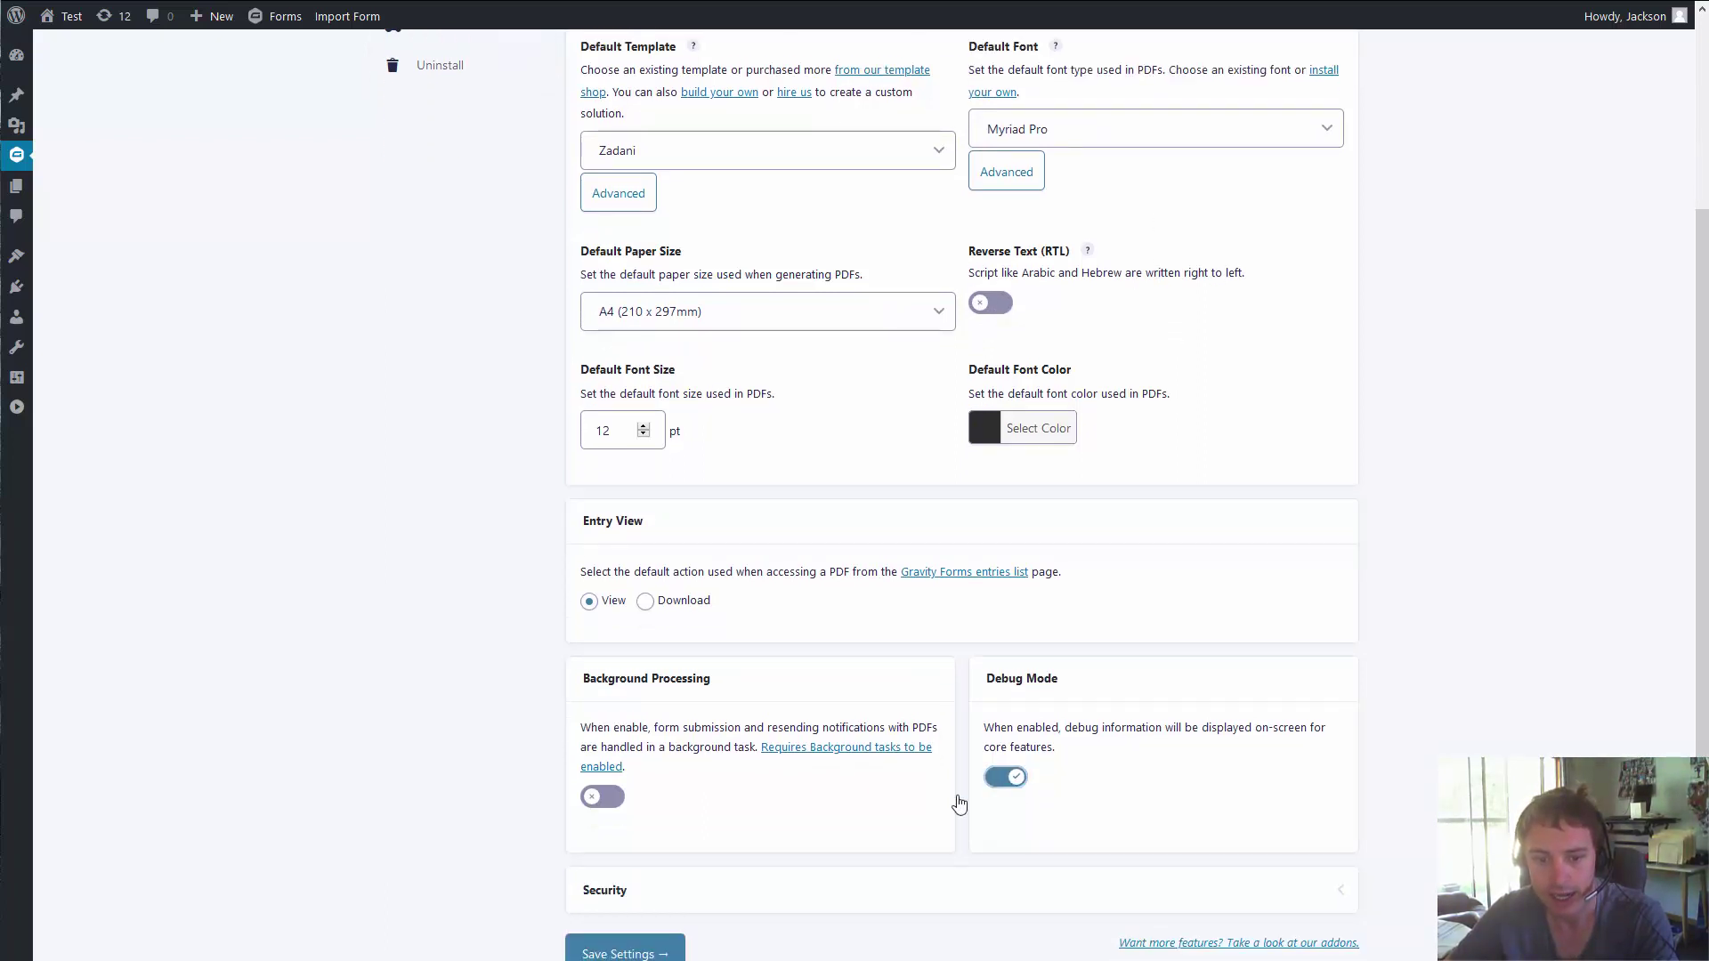
click(1018, 781)
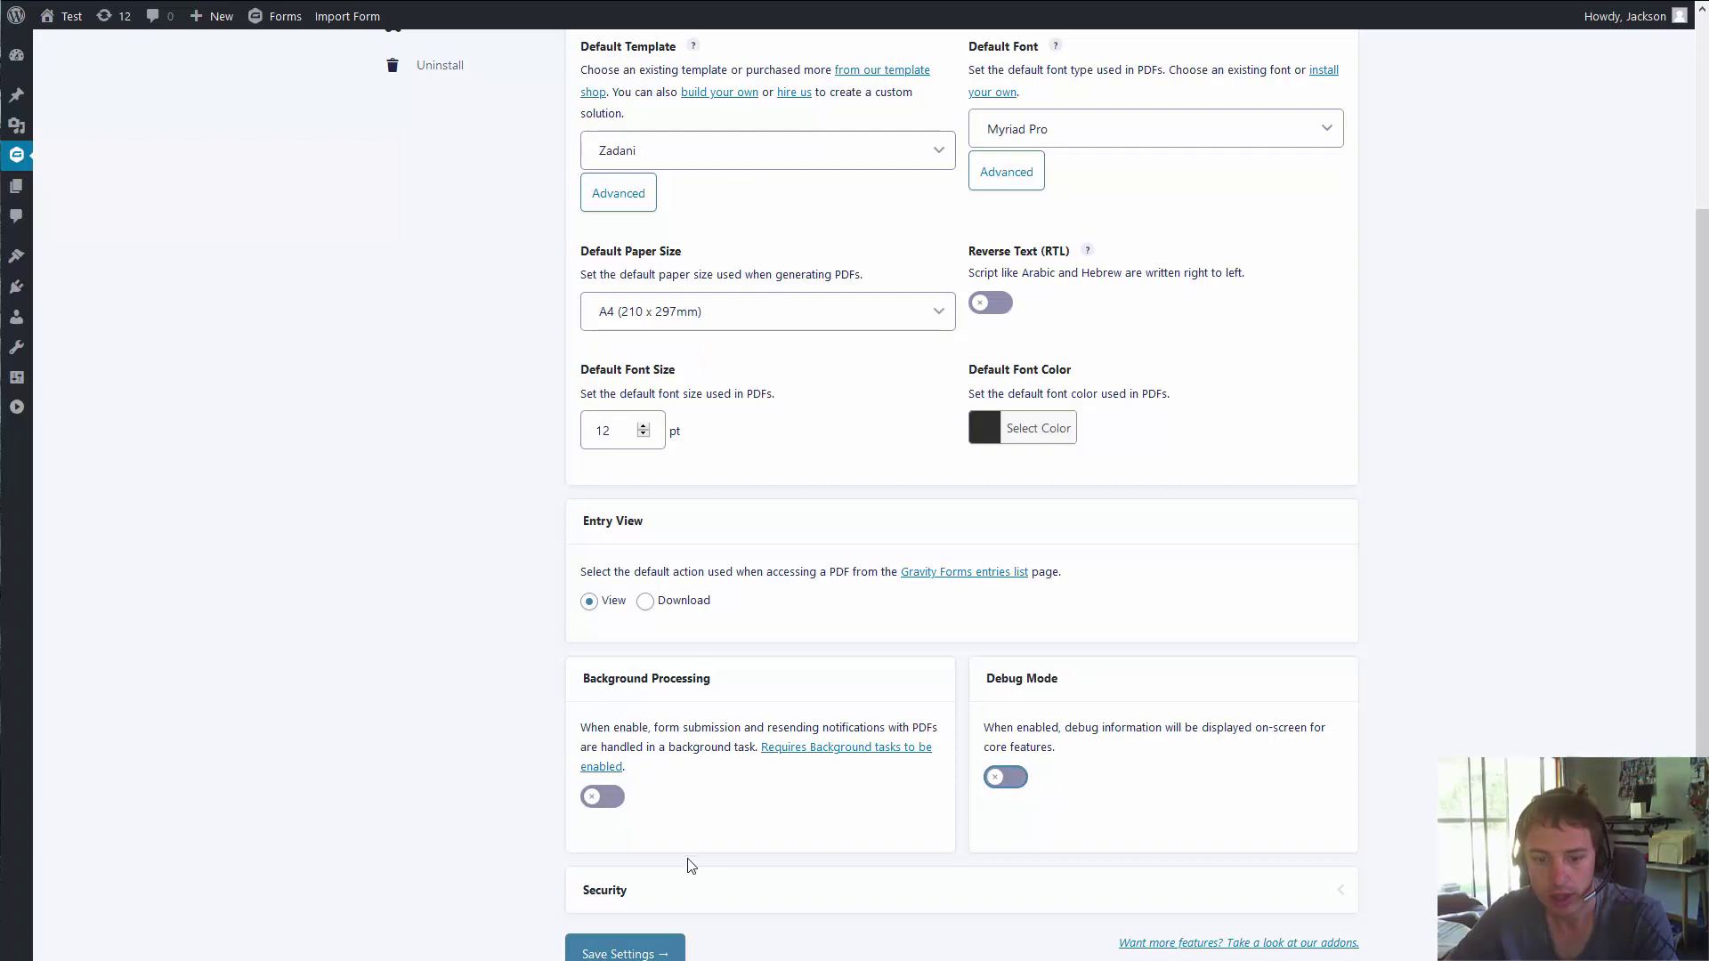
scroll(690, 866, down, 1)
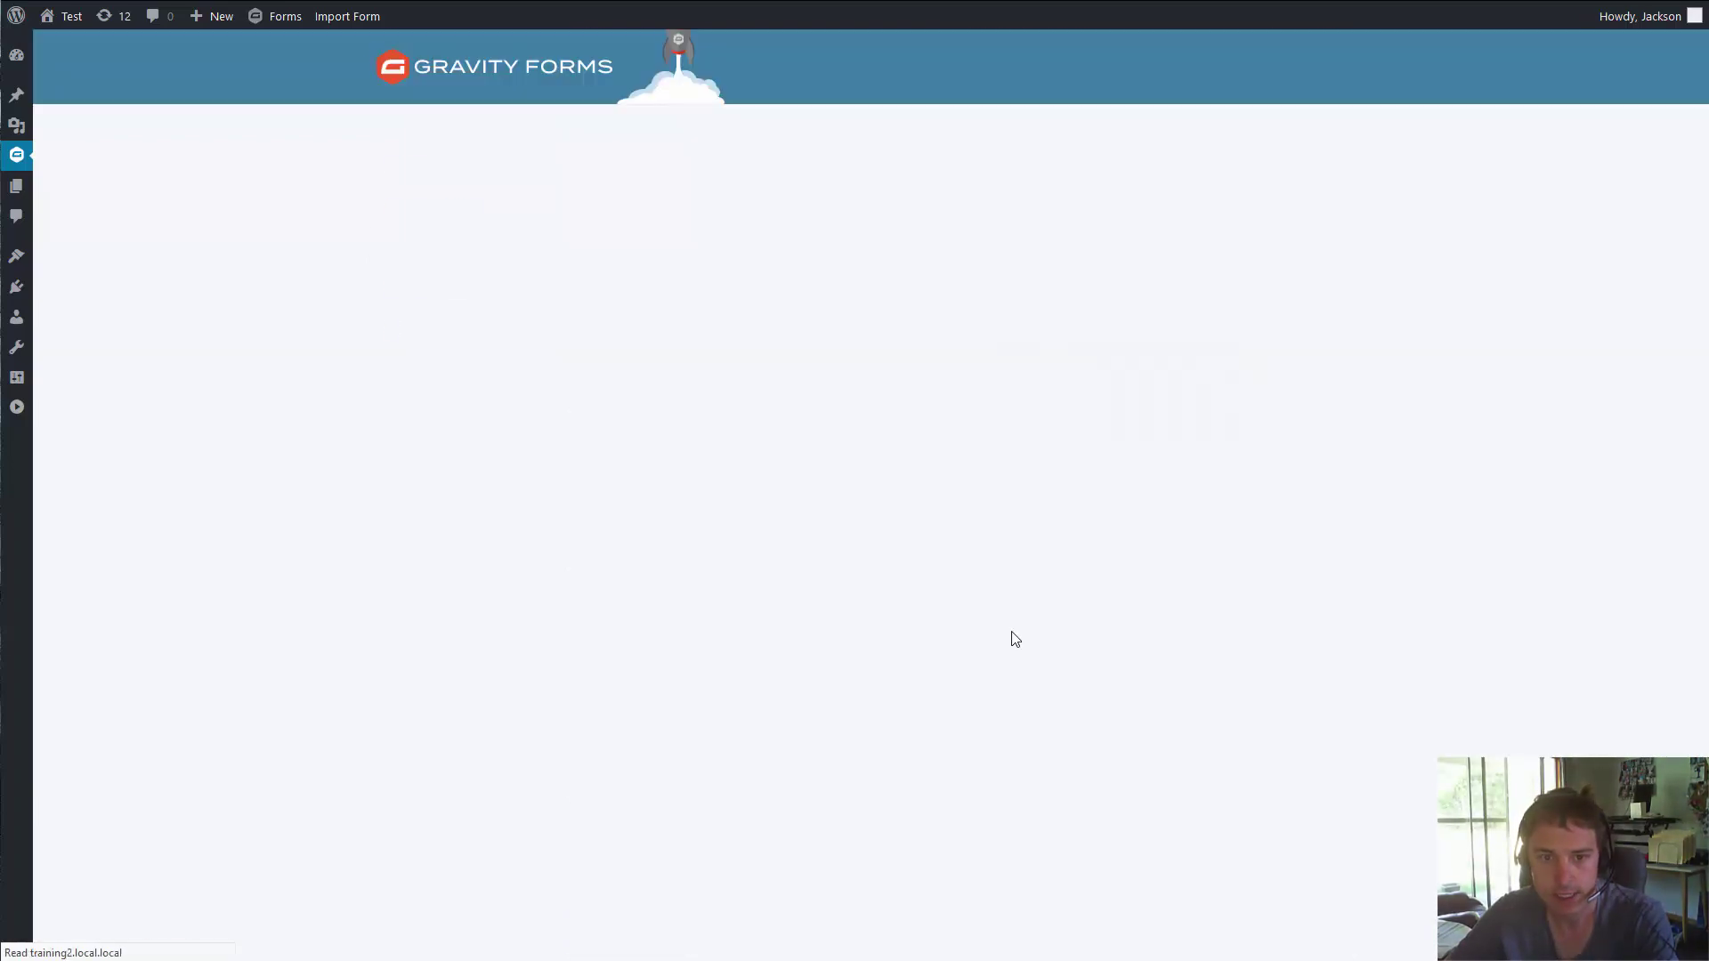
- Expand the Security section and examine the logged out timeout, default owner restrictions and user restriction capabilities
scroll(826, 543, down, 5)
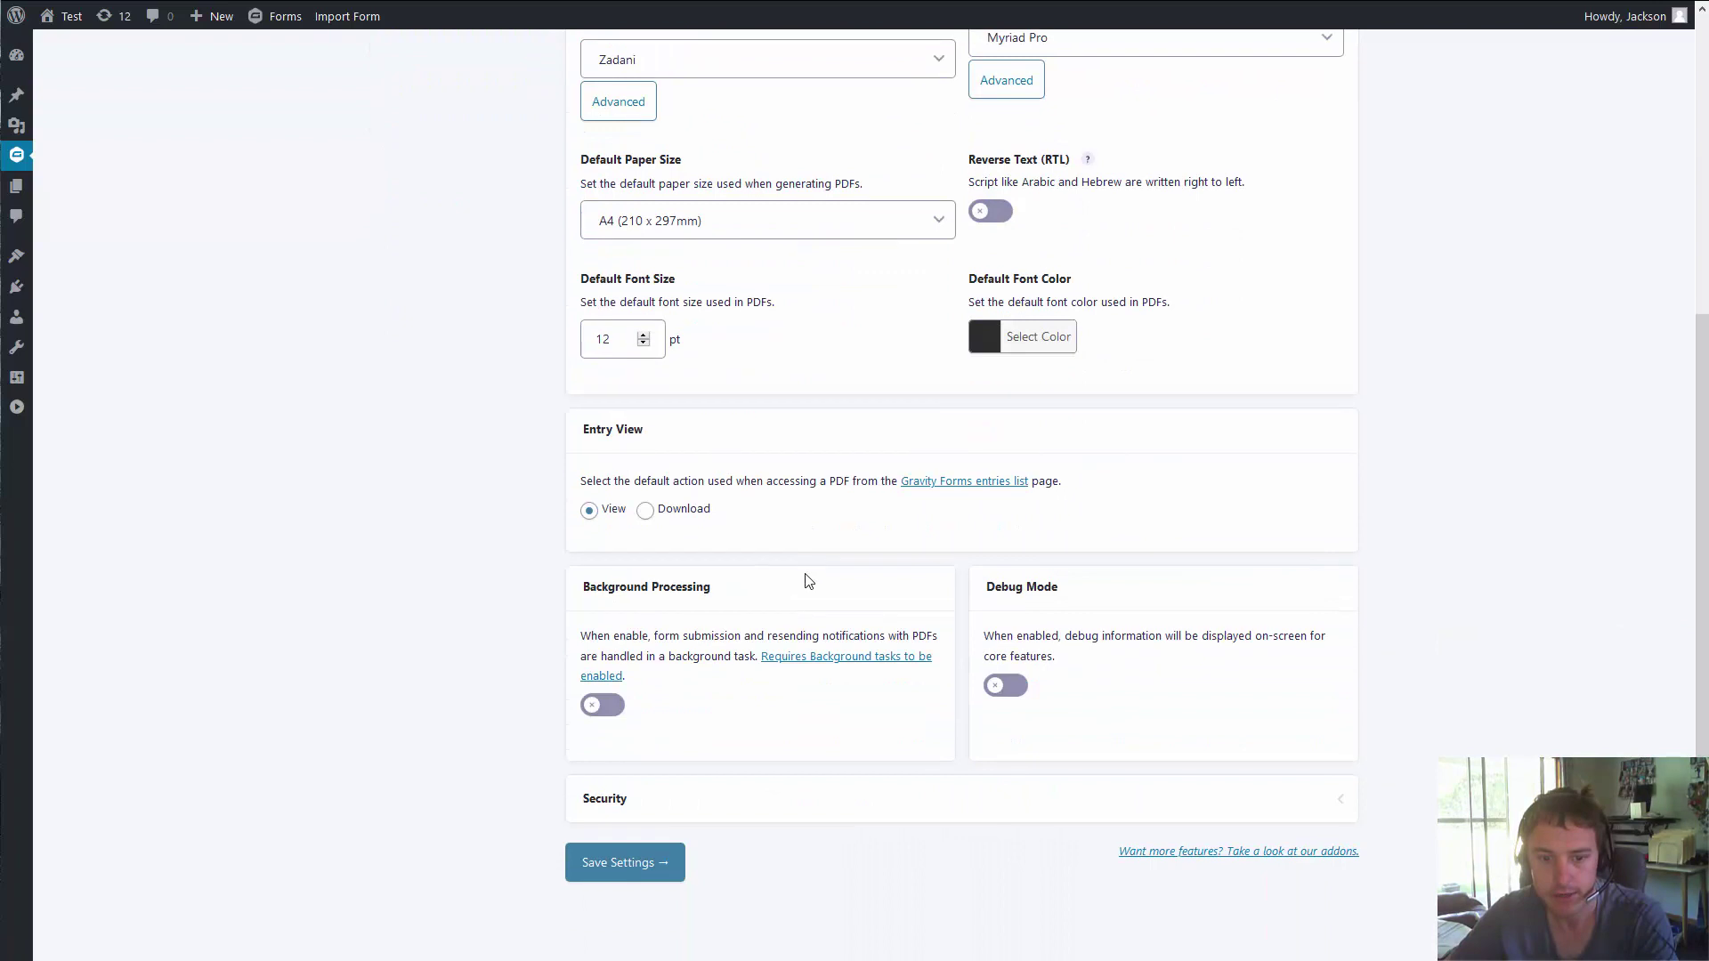
click(614, 806)
scroll(512, 514, down, 2)
scroll(512, 514, down, 4)
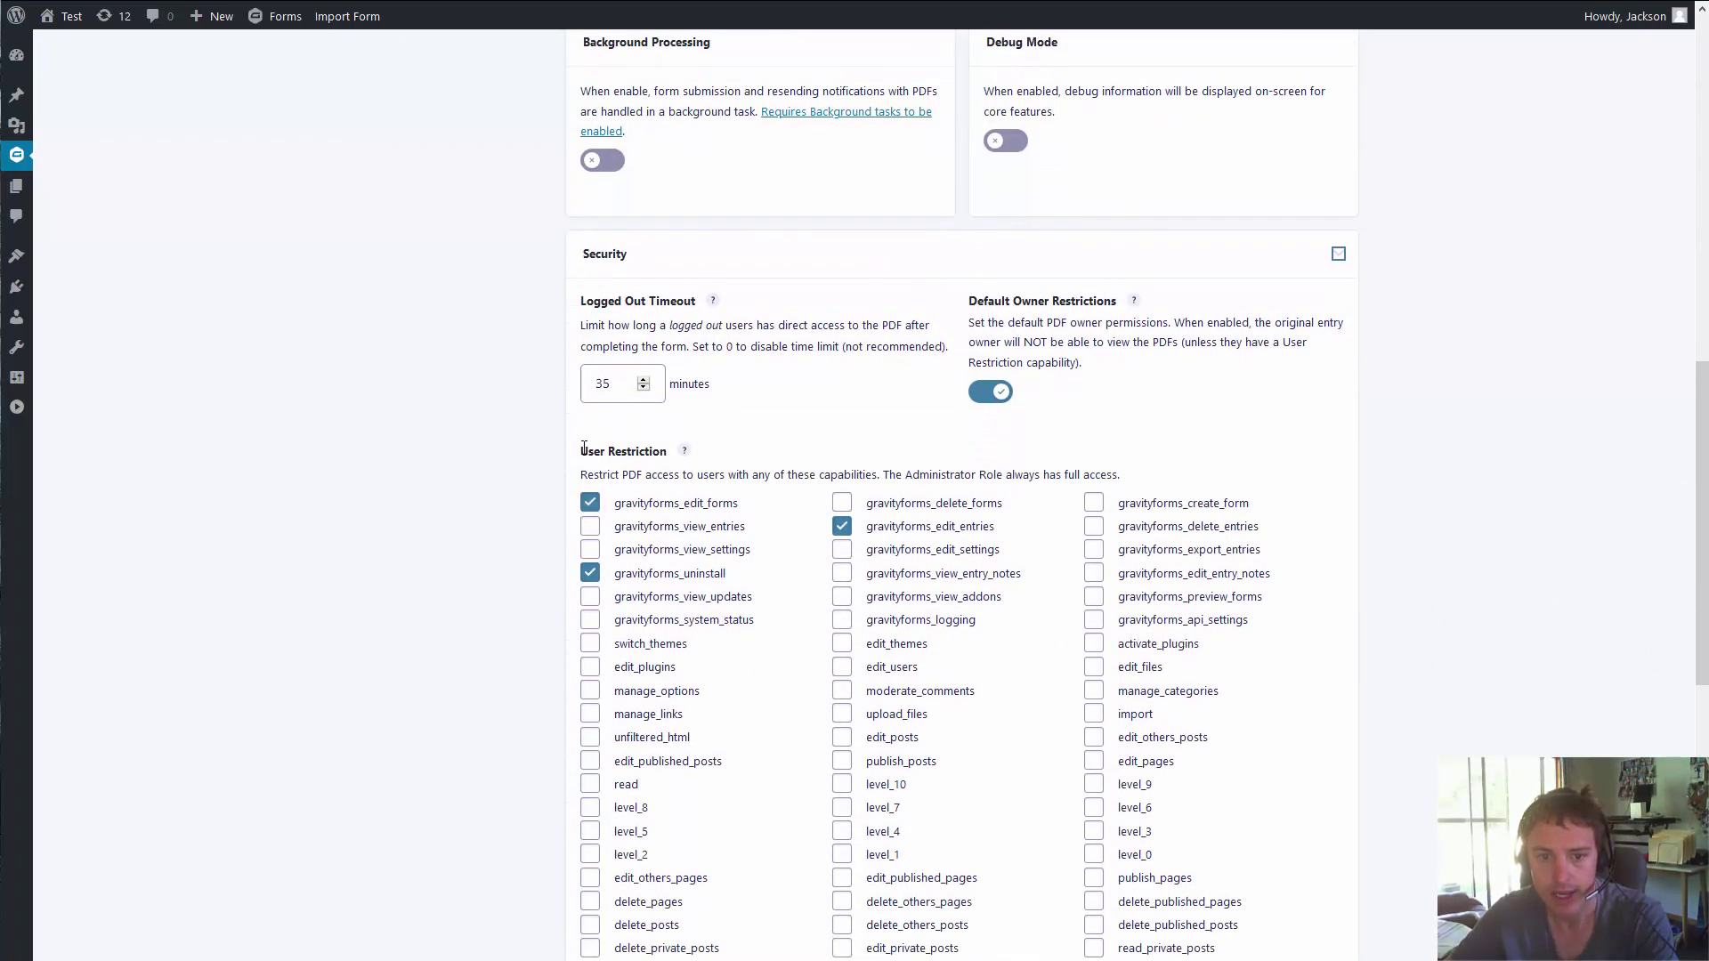
drag(584, 448, 664, 447)
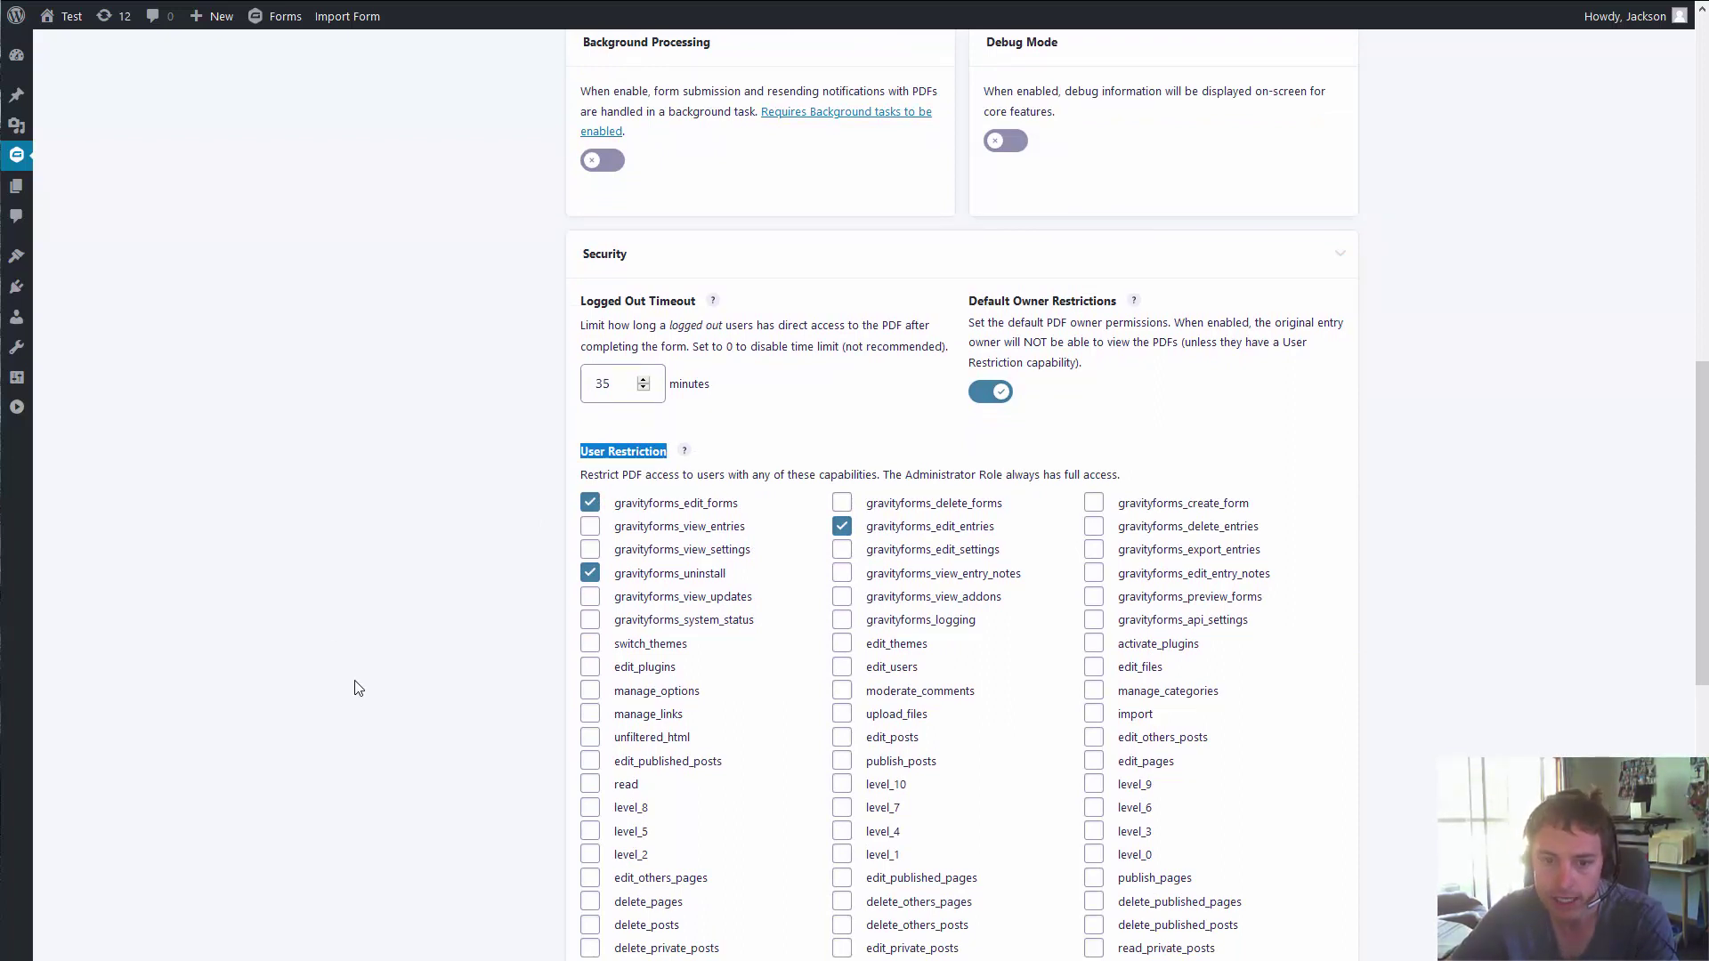
scroll(356, 688, down, 2)
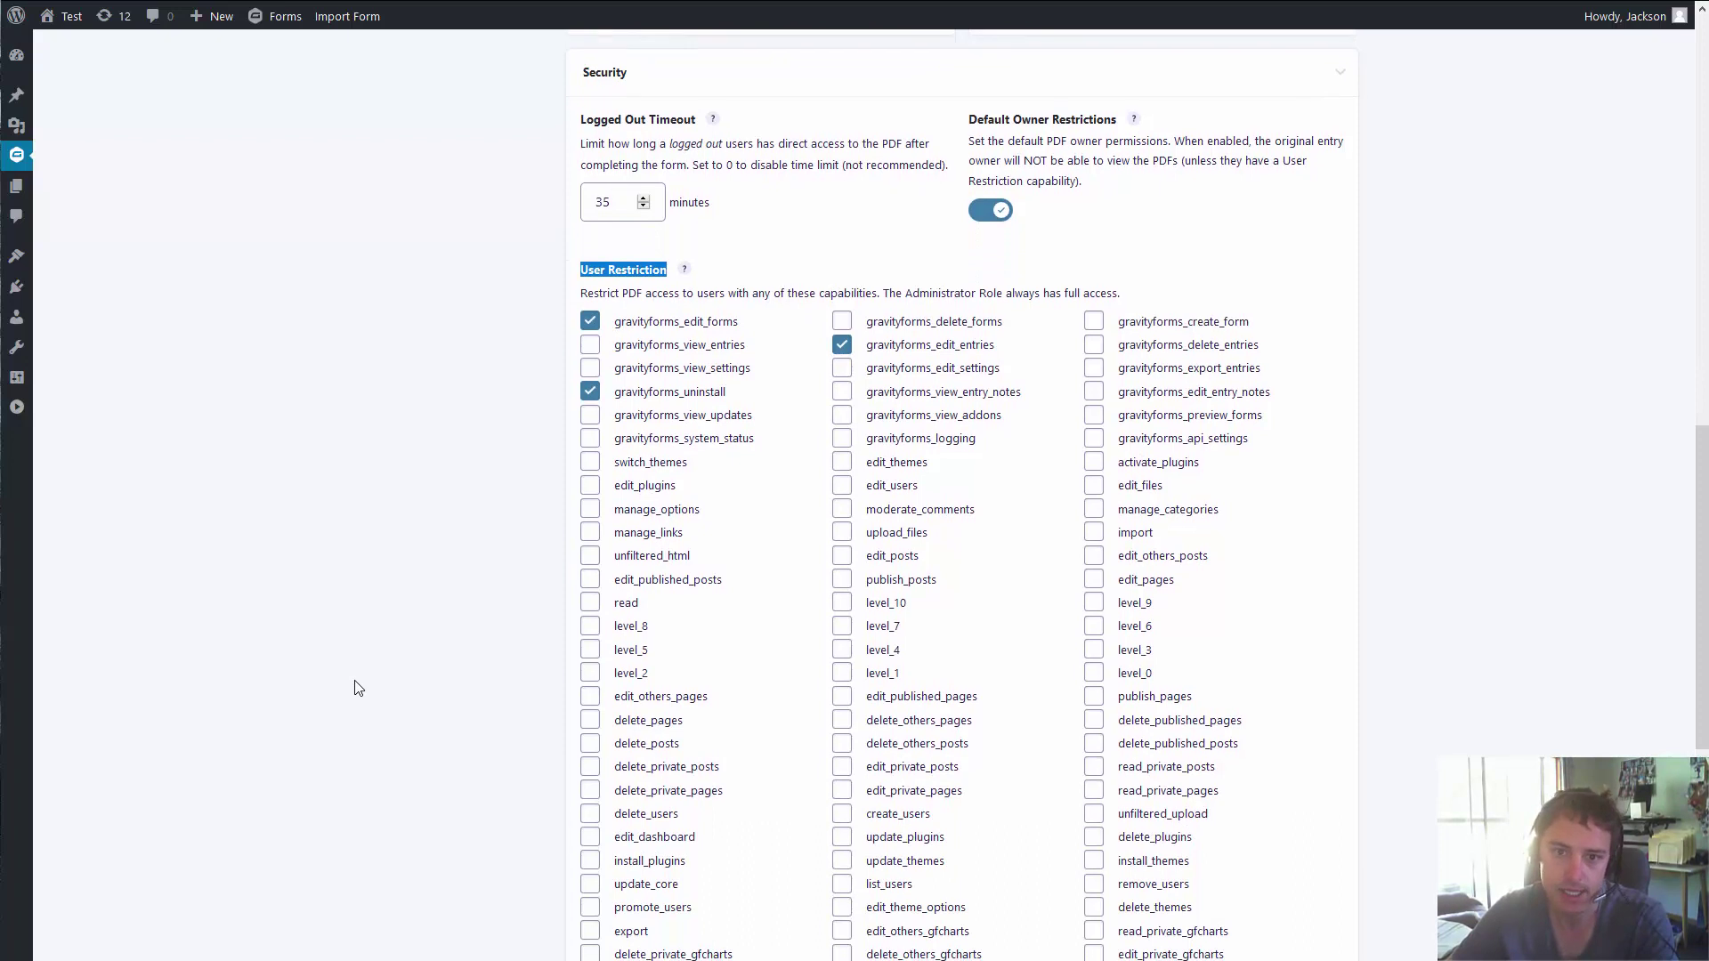
click(357, 688)
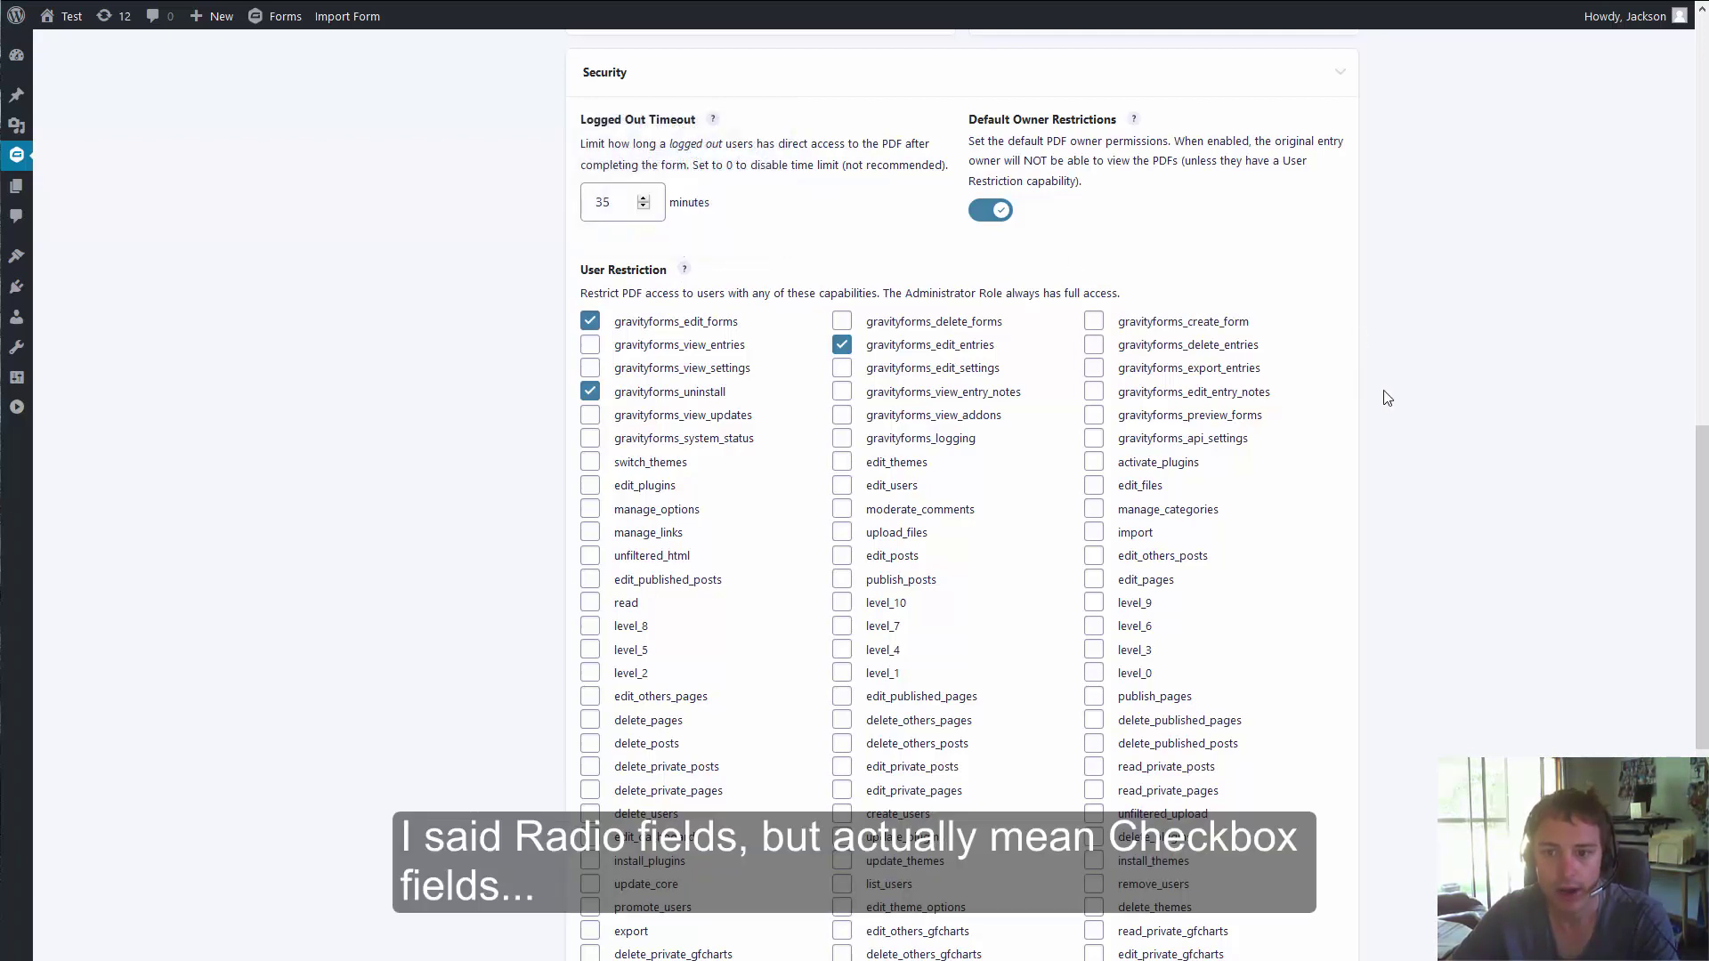
scroll(579, 646, down, 2)
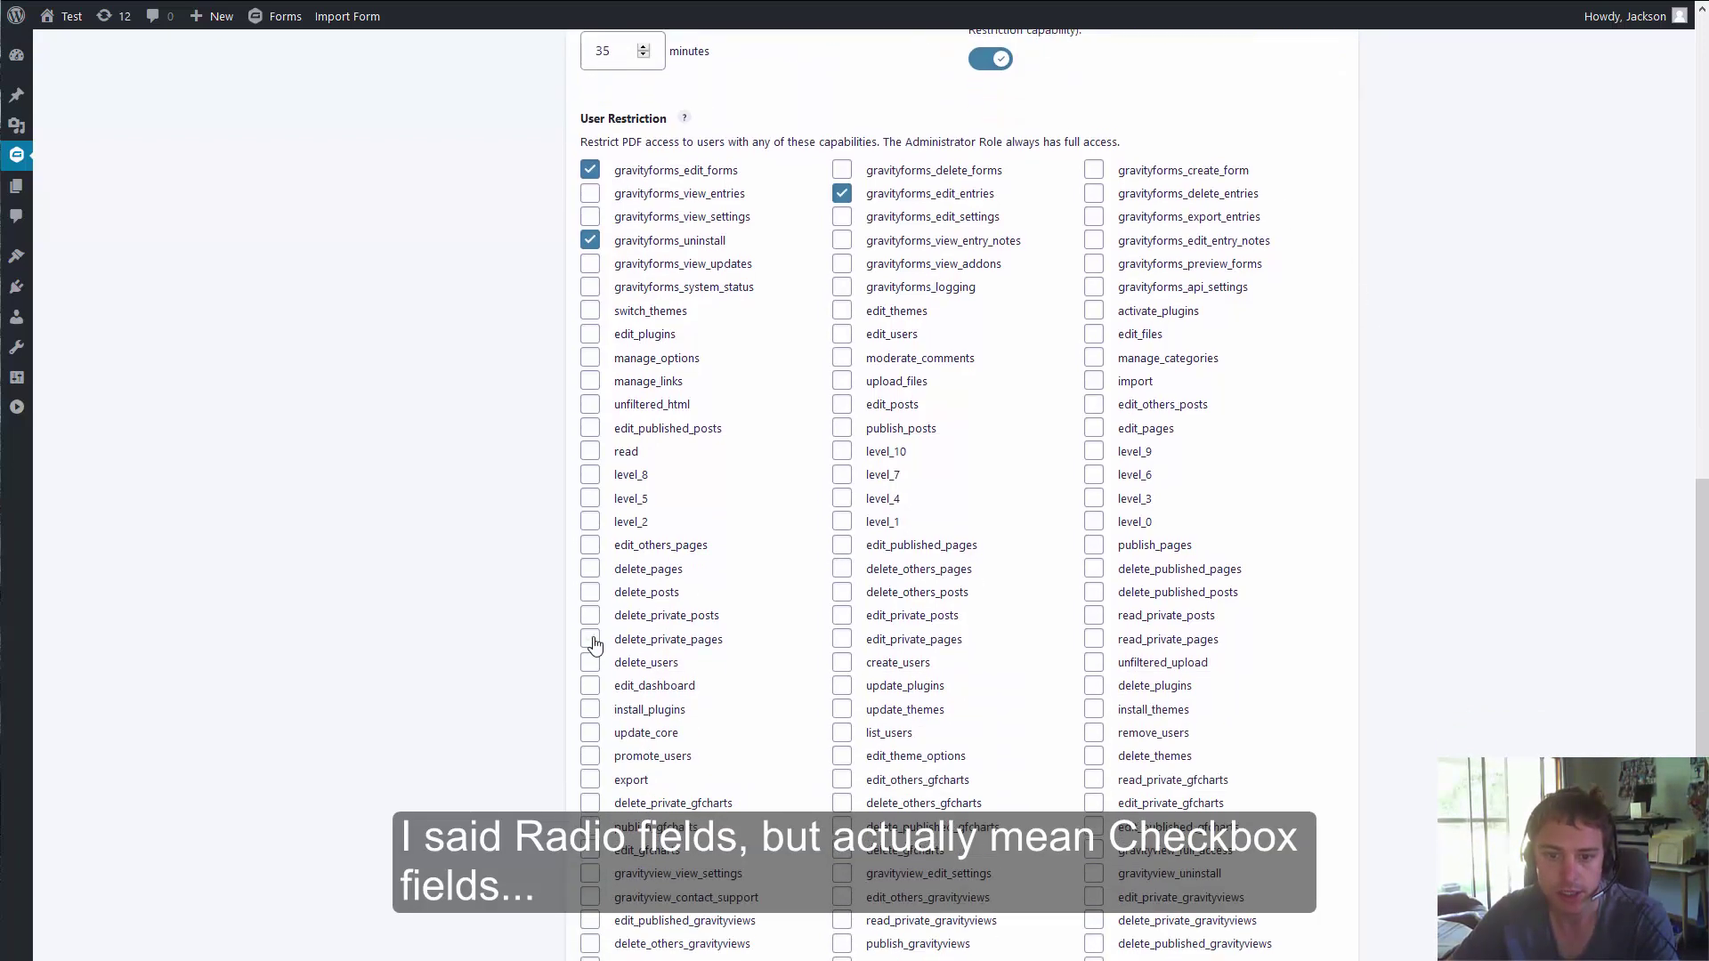
scroll(577, 642, up, 5)
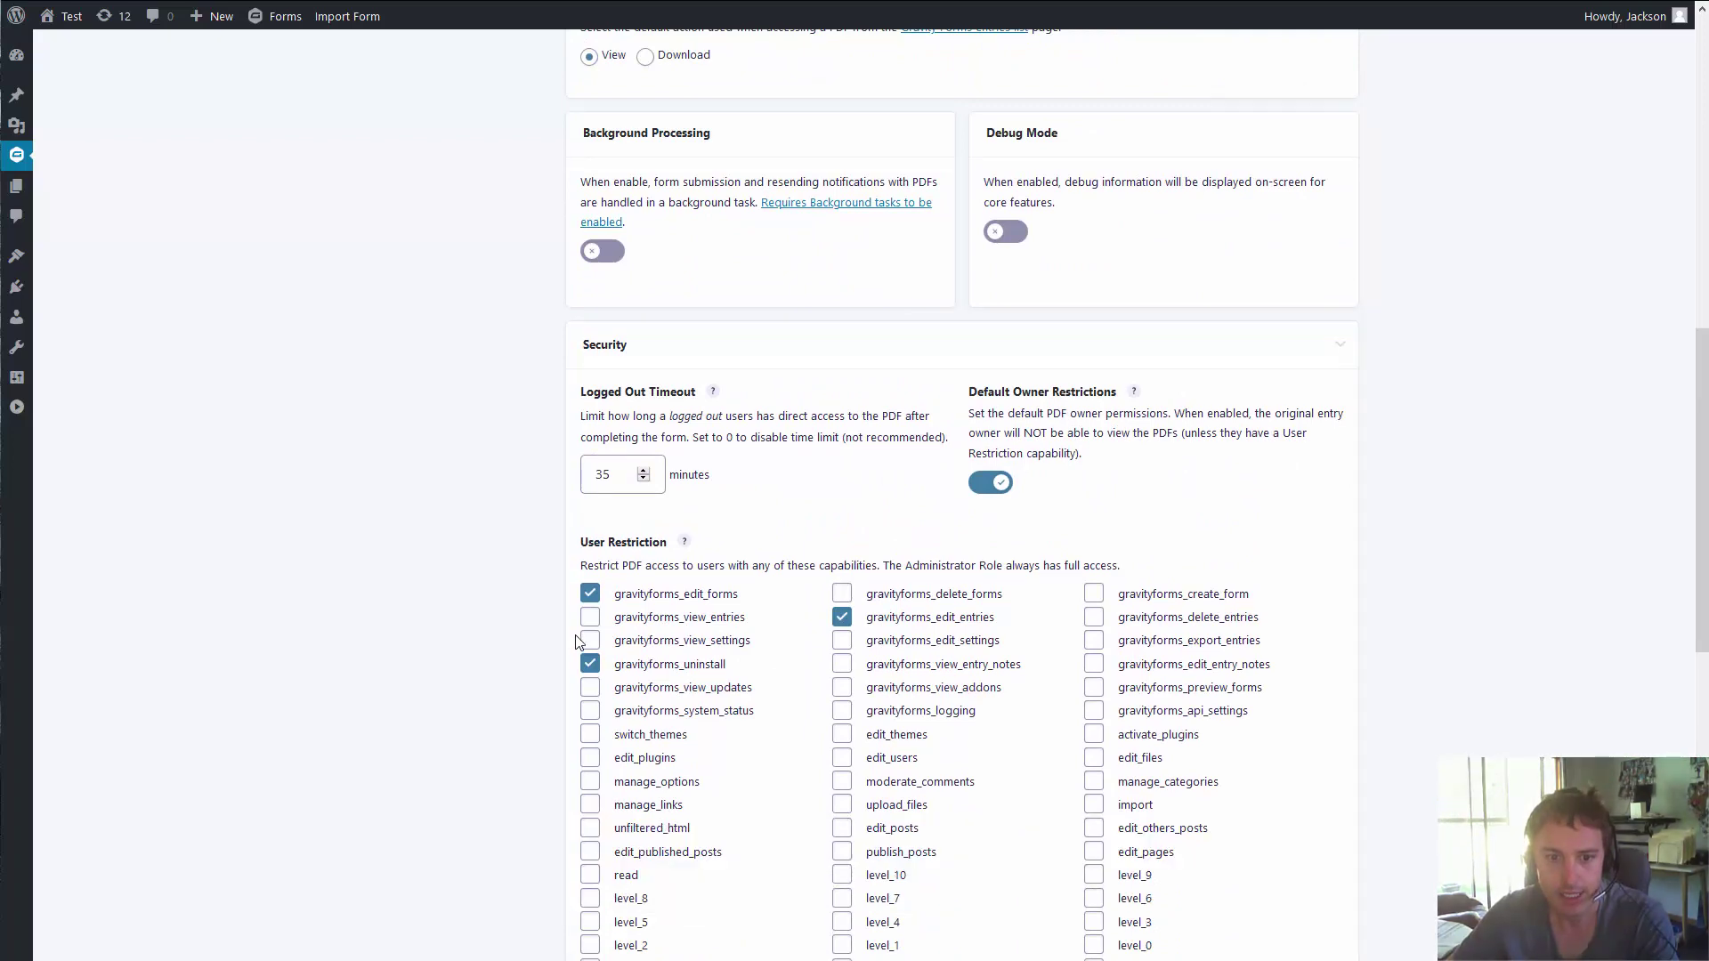
scroll(631, 572, up, 3)
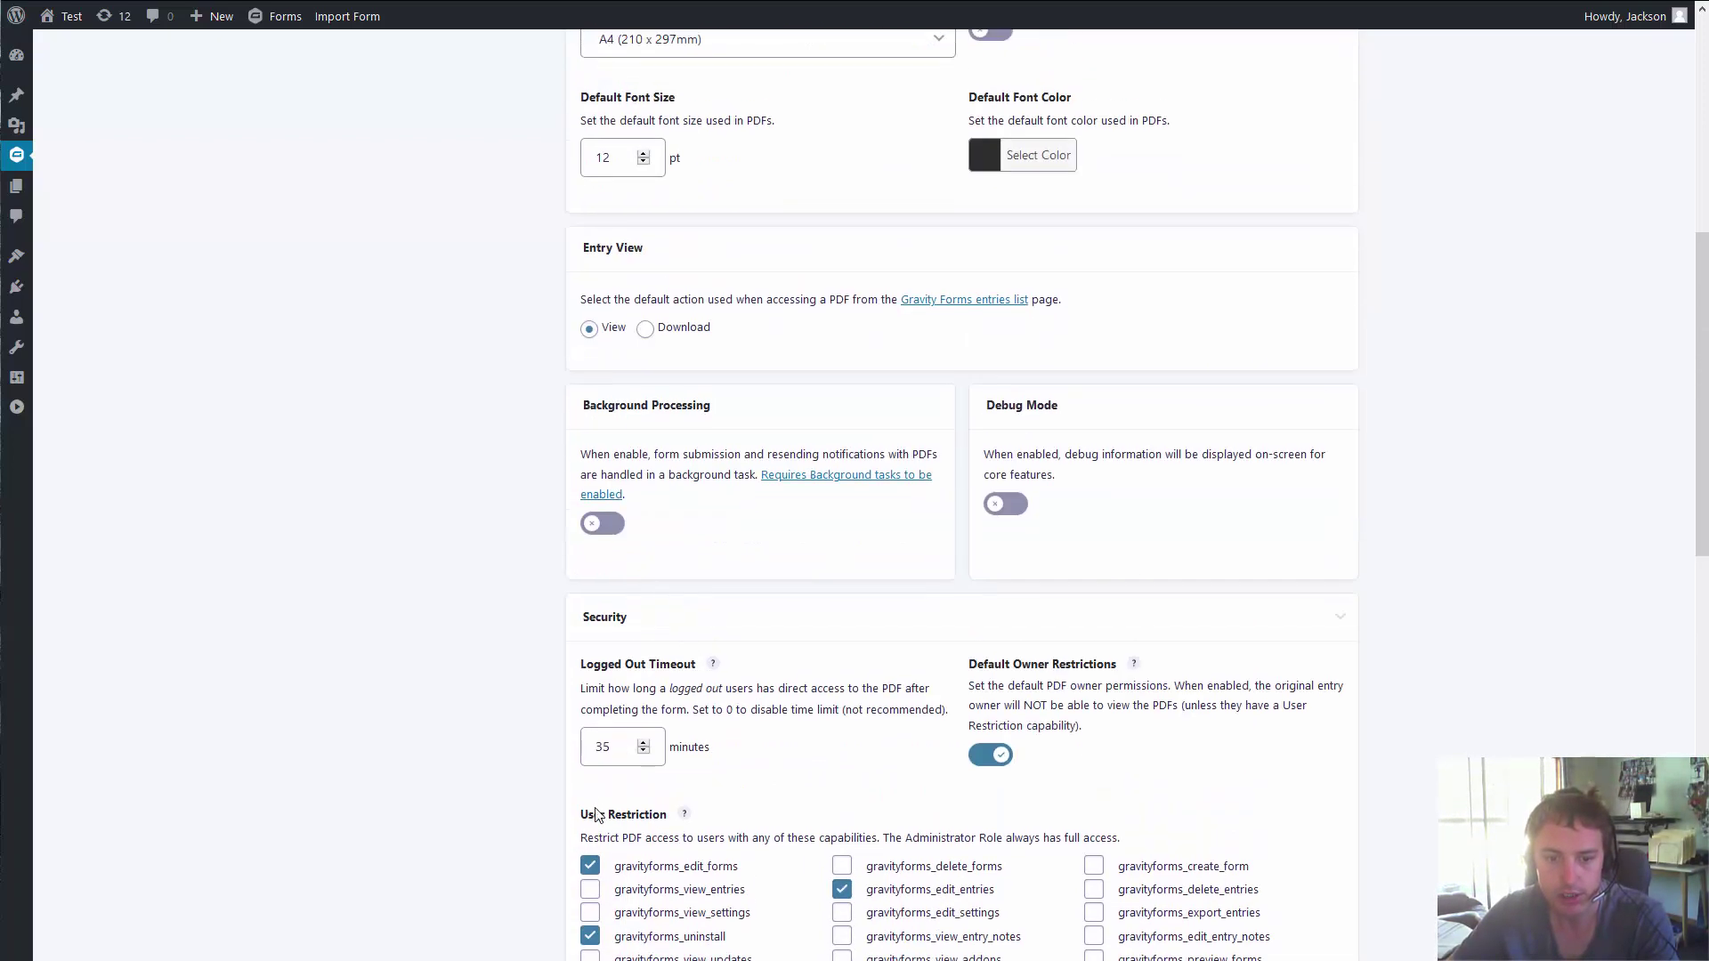
scroll(798, 790, up, 5)
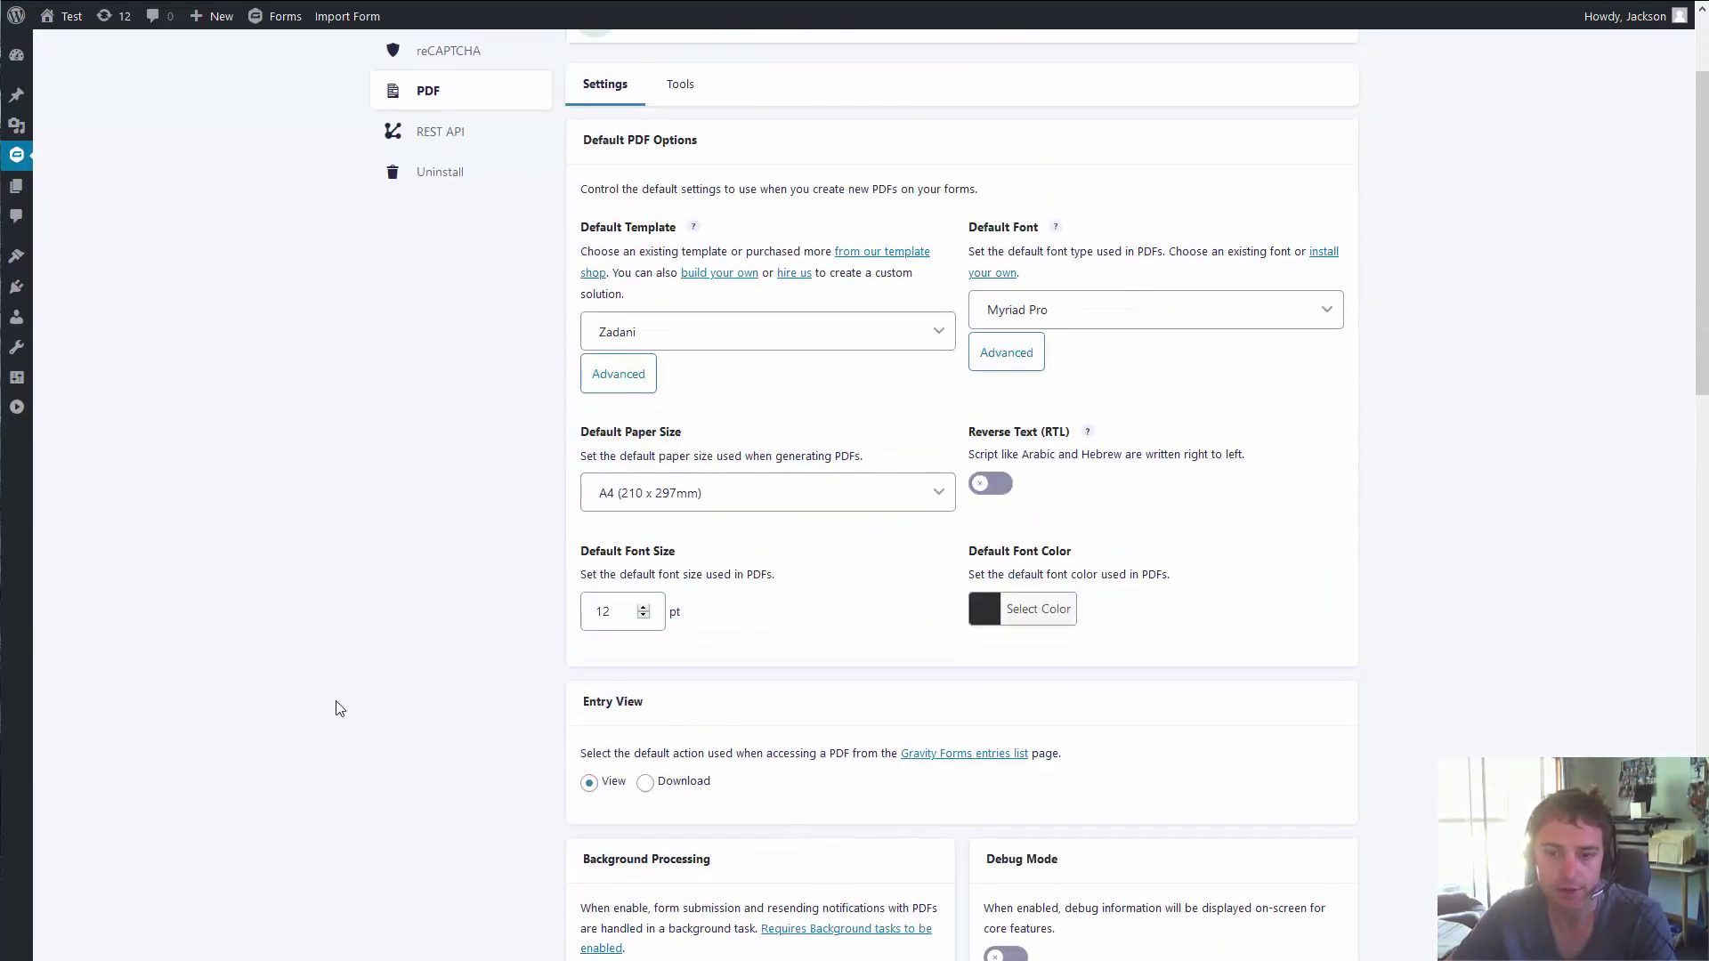
scroll(338, 708, up, 2)
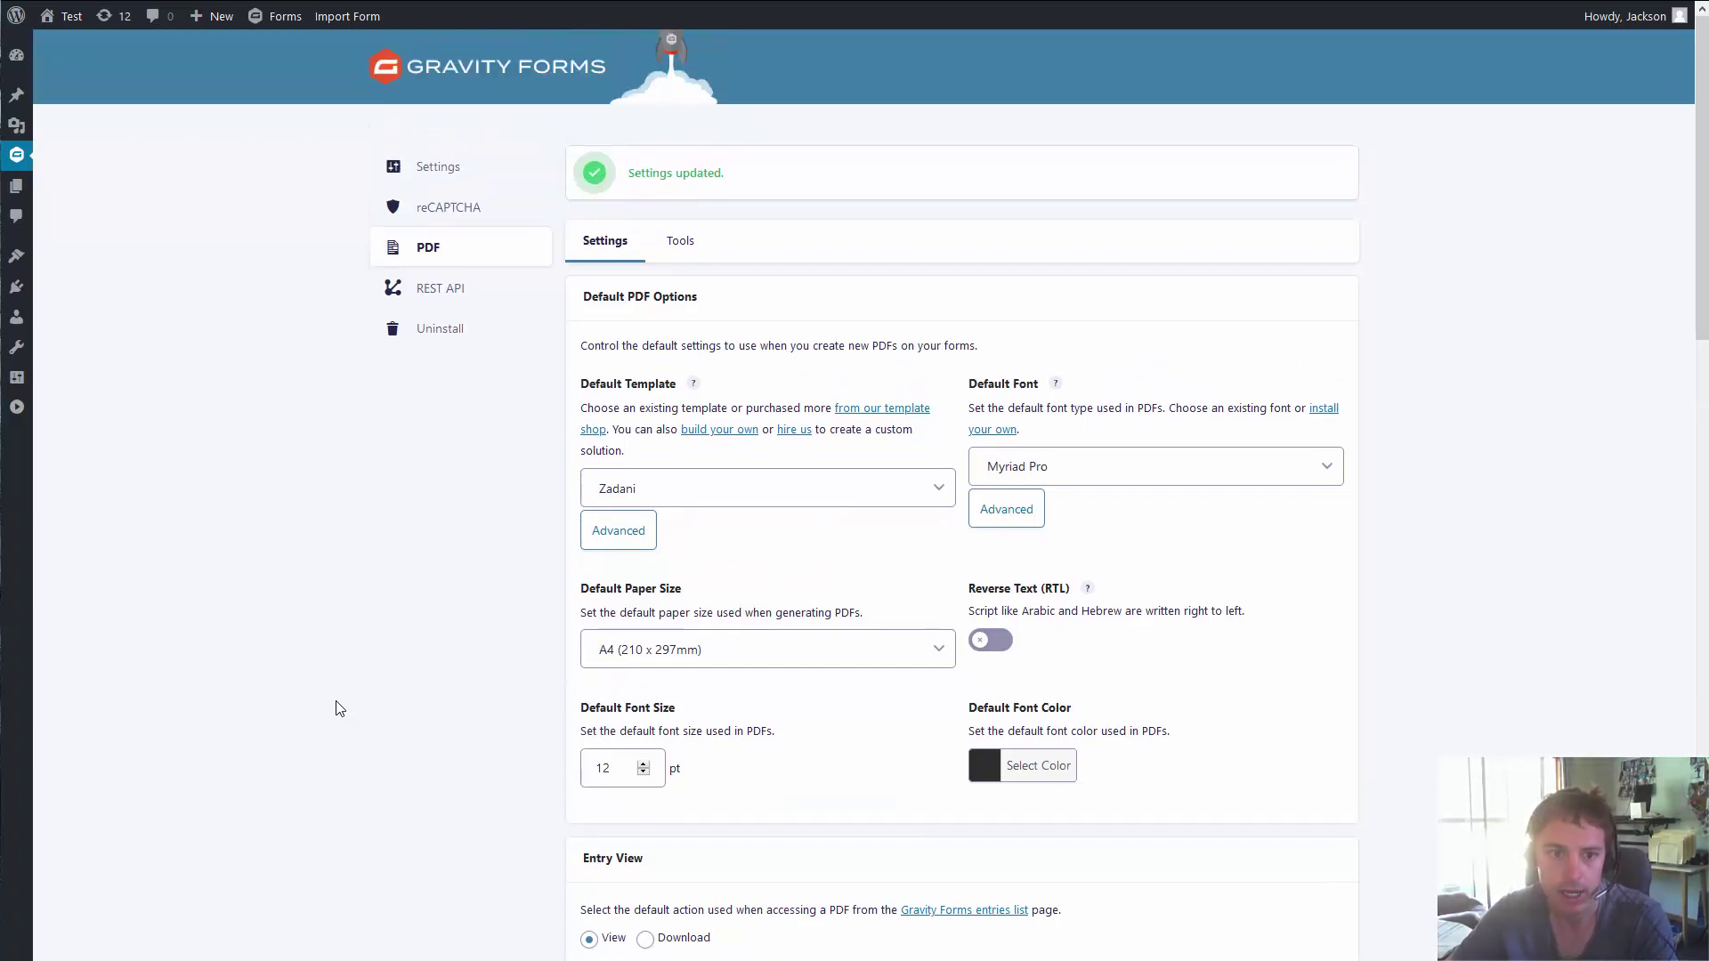
- Open the Font Manager and try to add a font named My Font without any font file
click(677, 239)
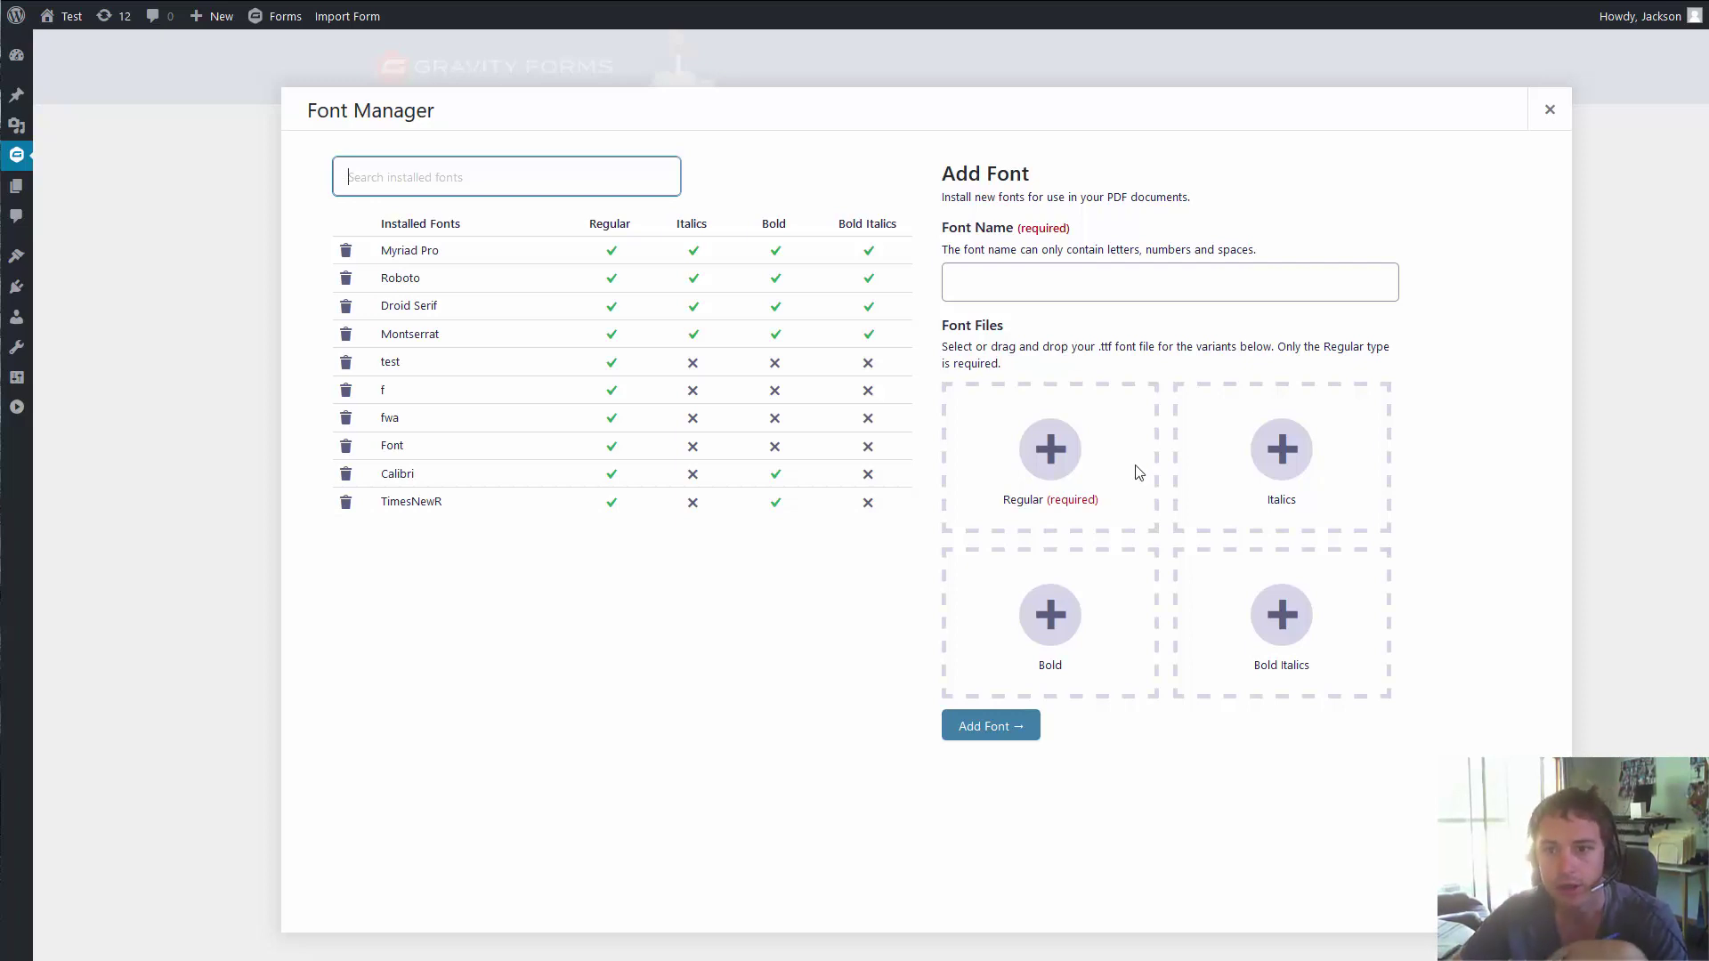
click(1005, 291)
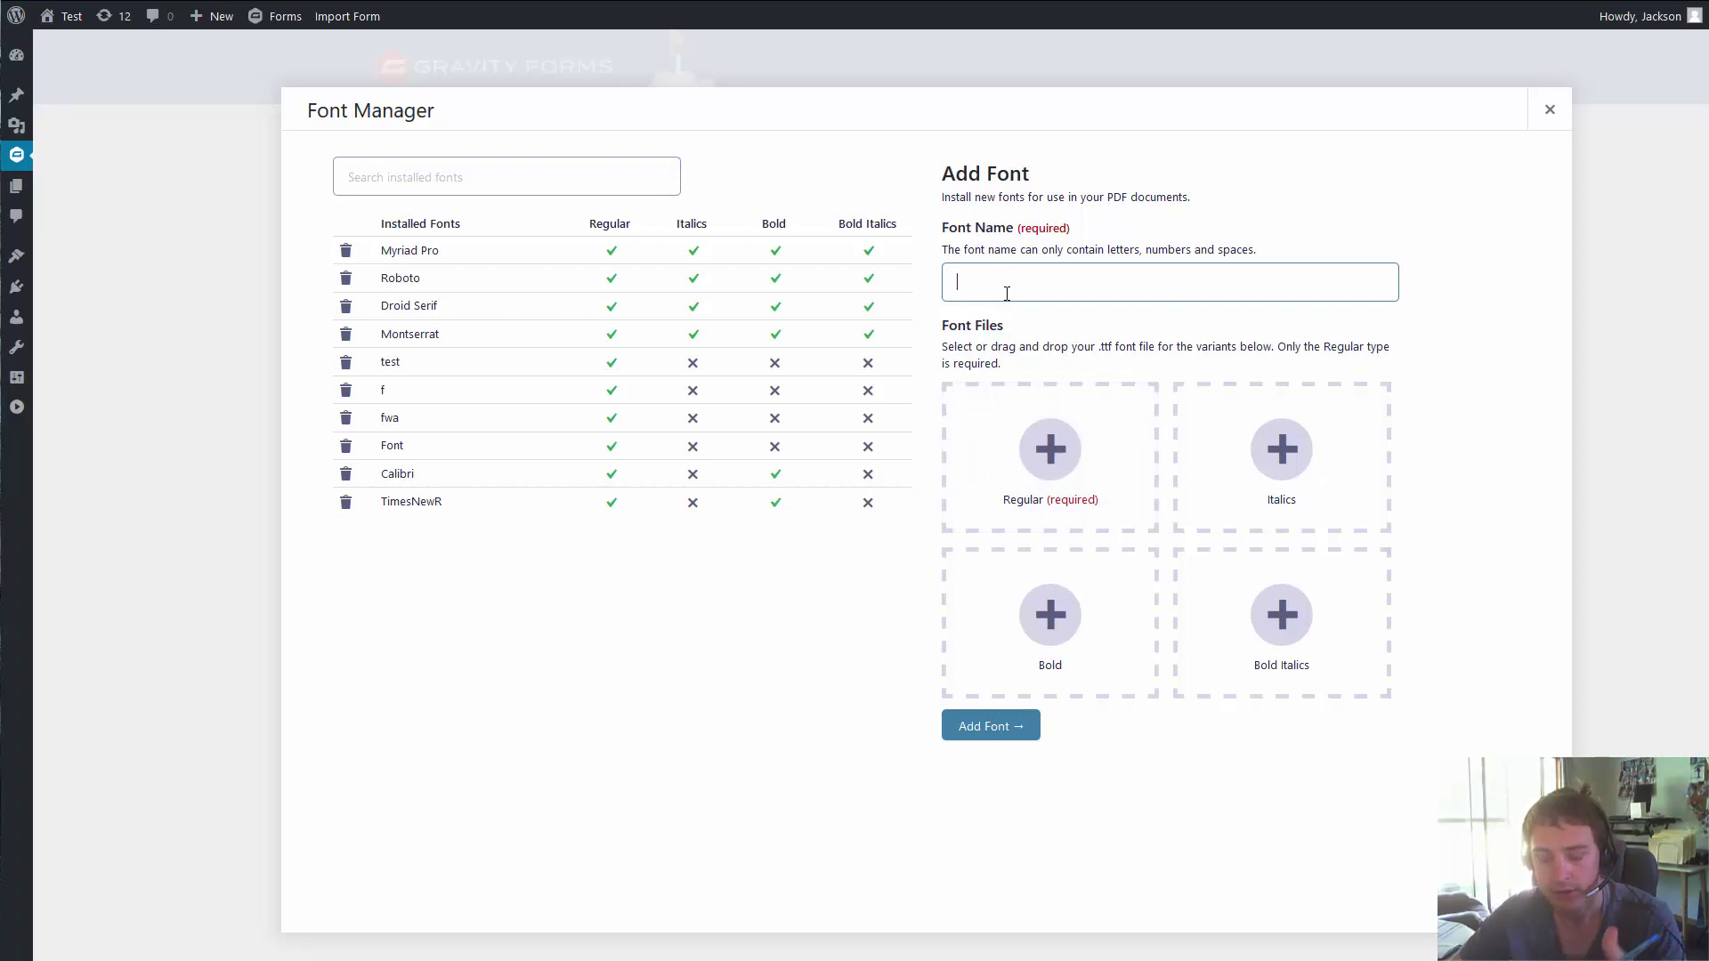
text(My)
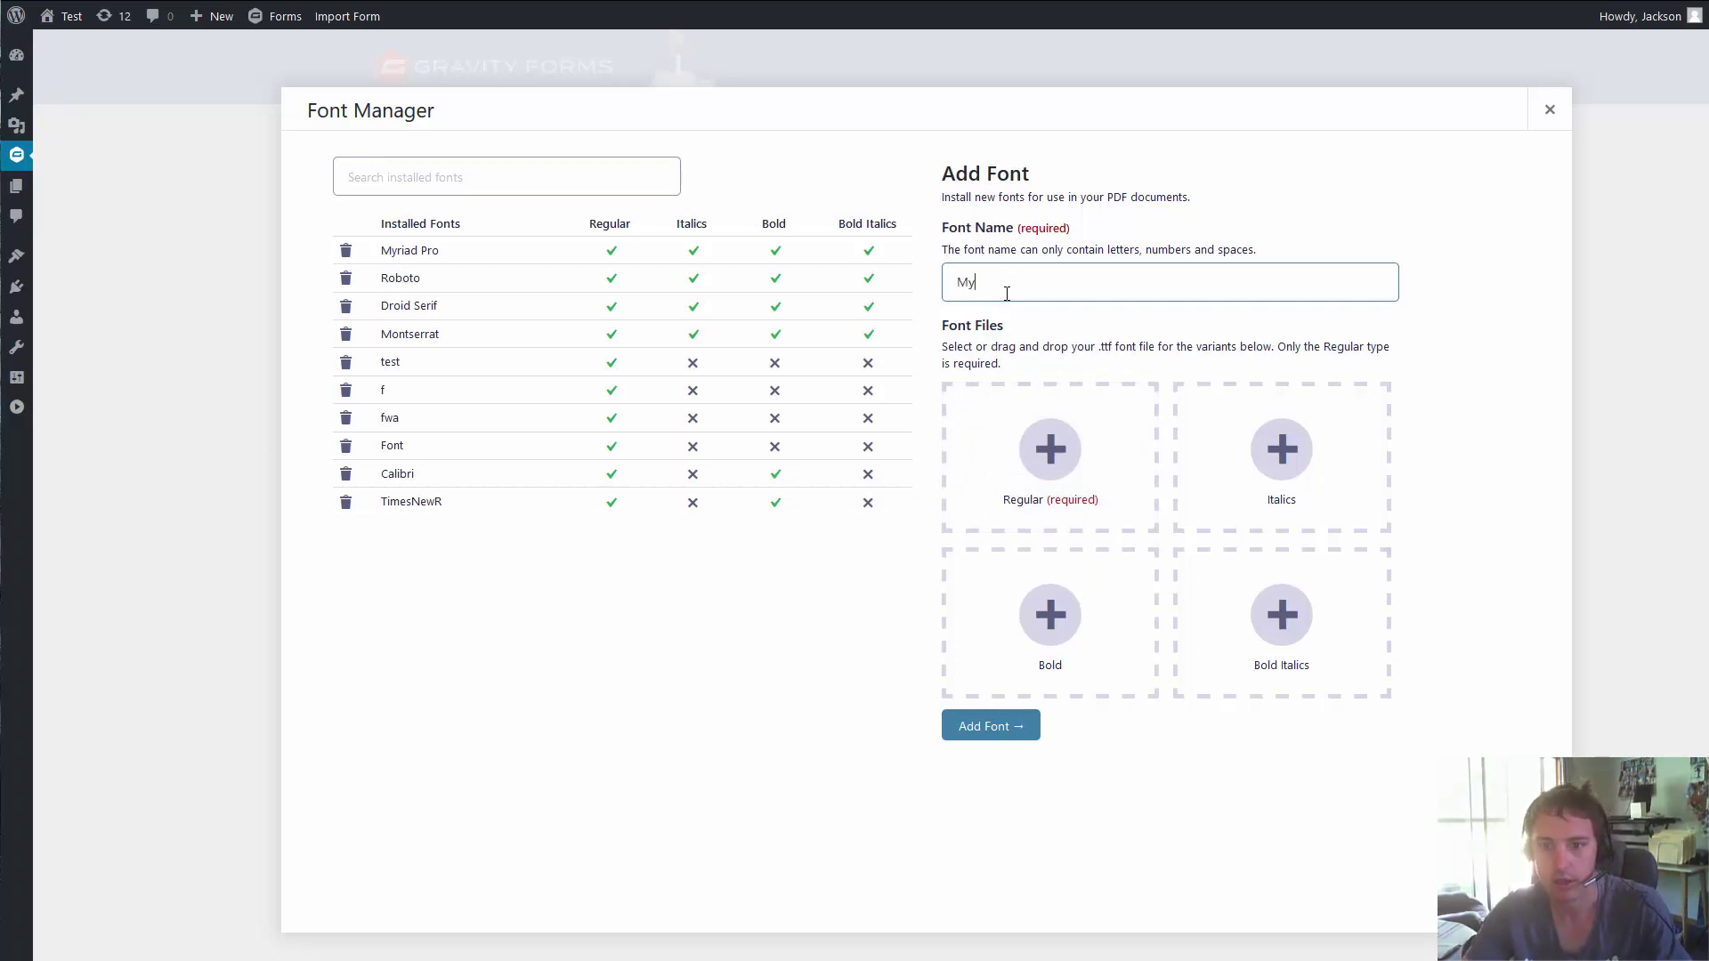
text( Font)
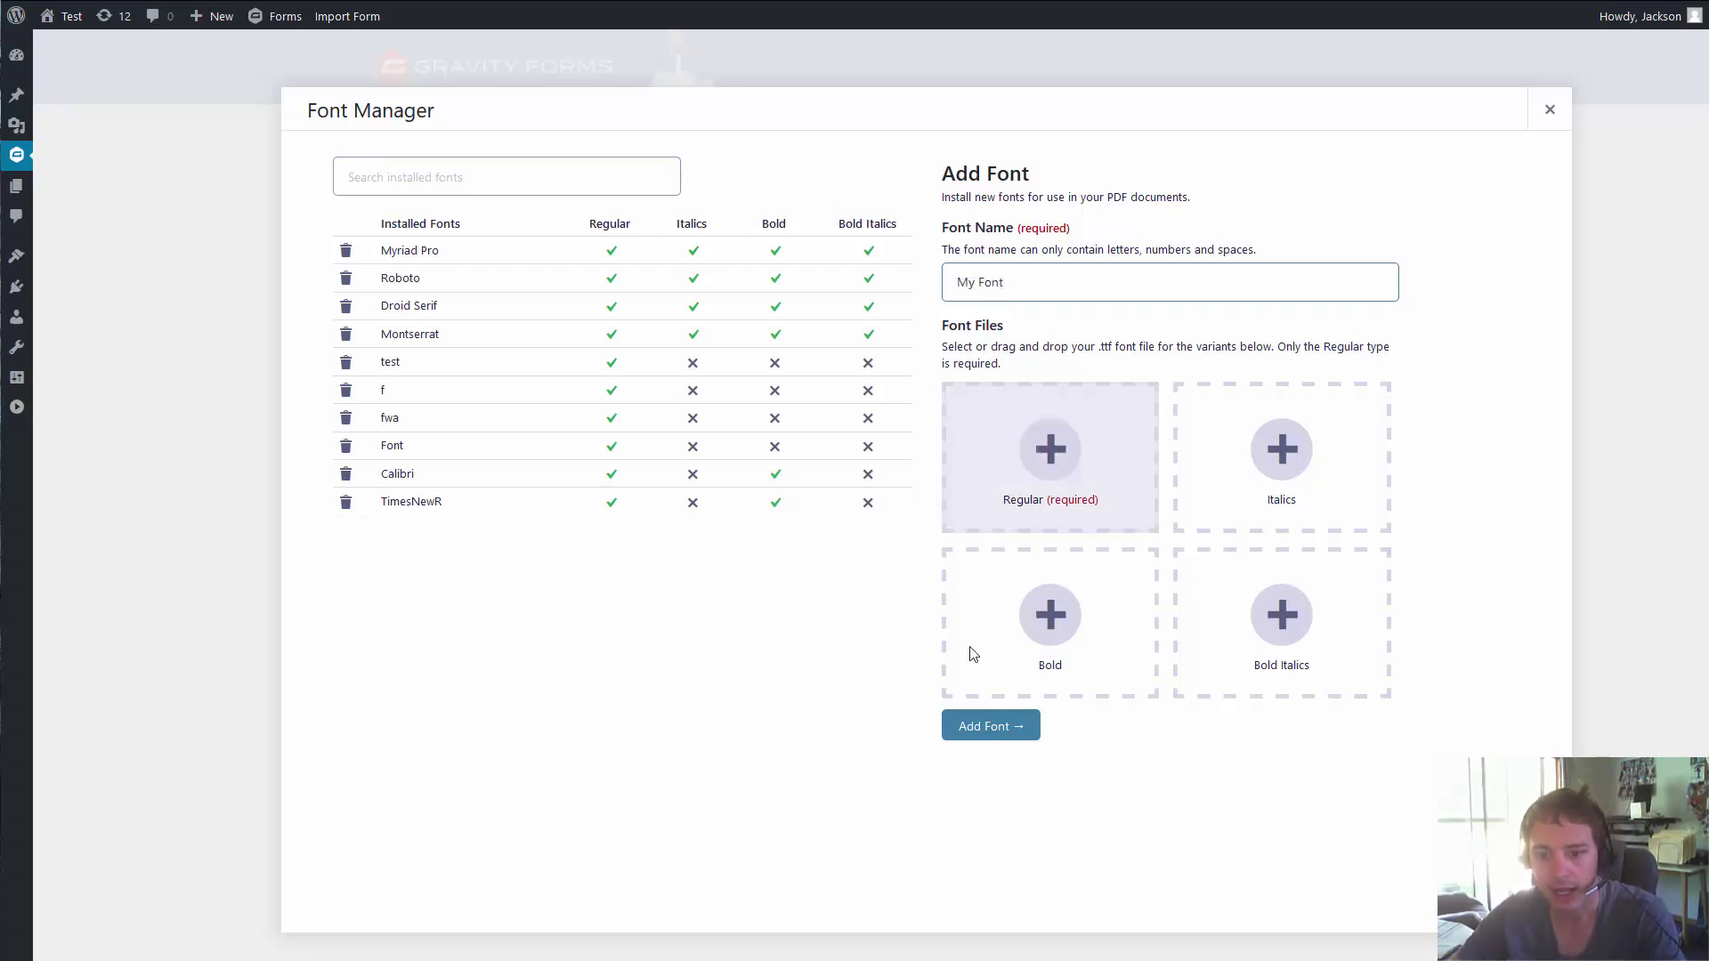
click(979, 725)
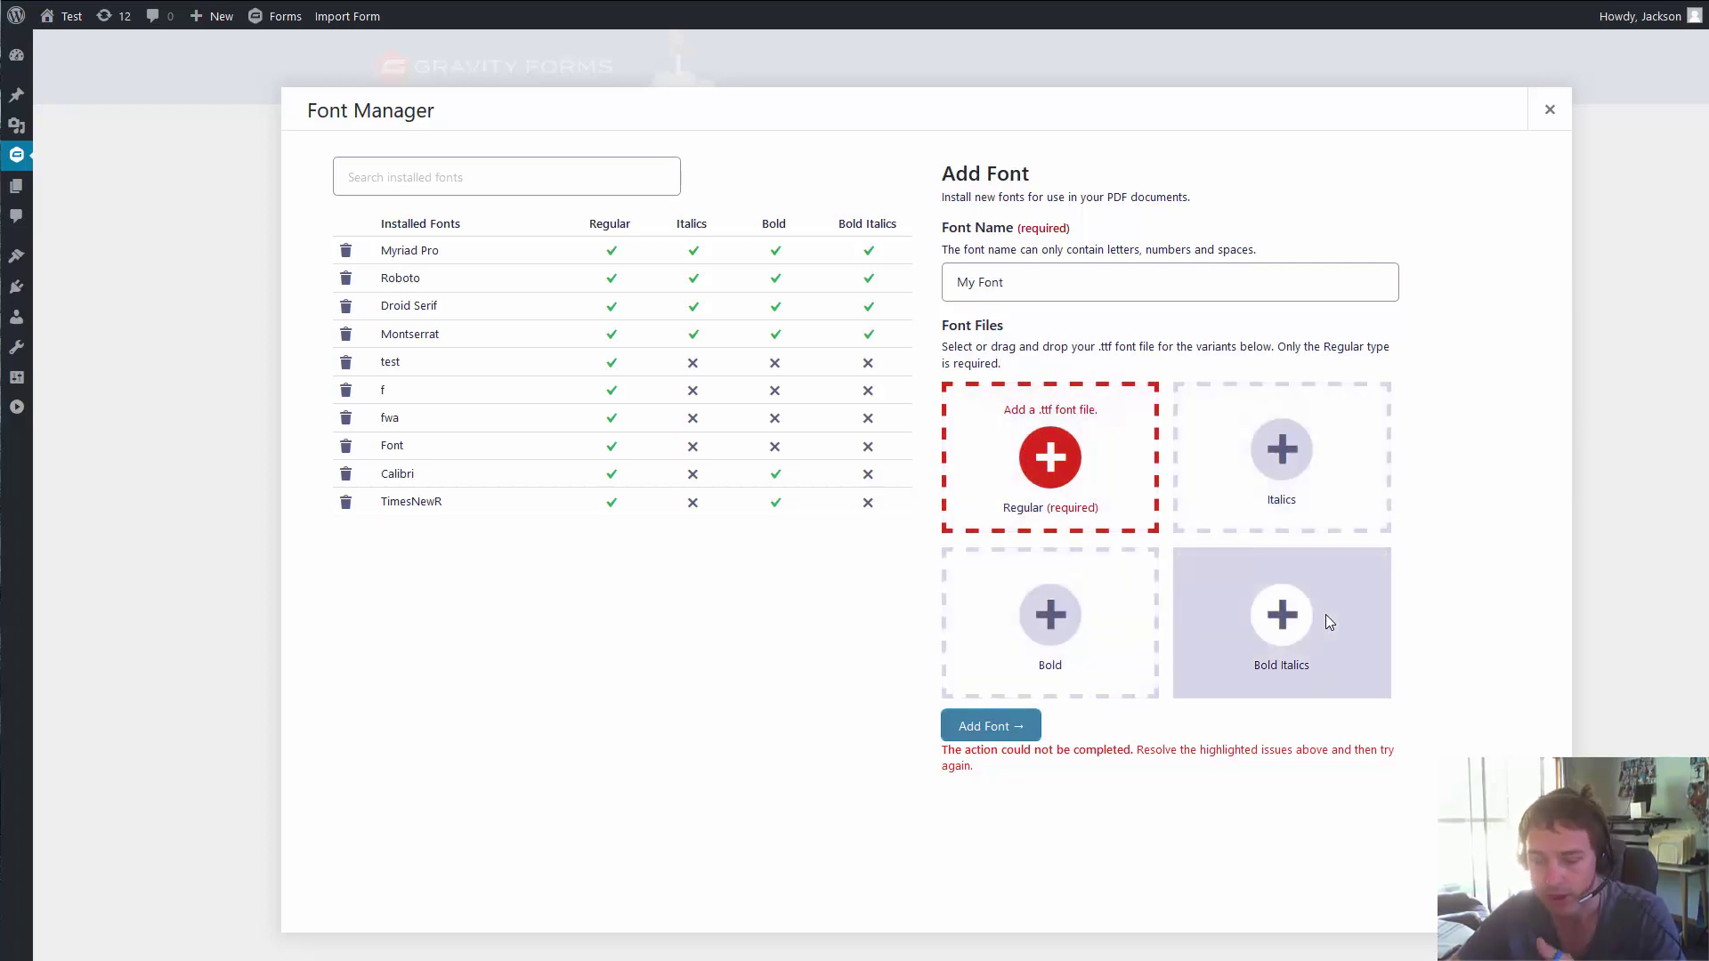
- Open the installed Myriad Pro font and remove its Bold Italics file without saving the update
click(492, 251)
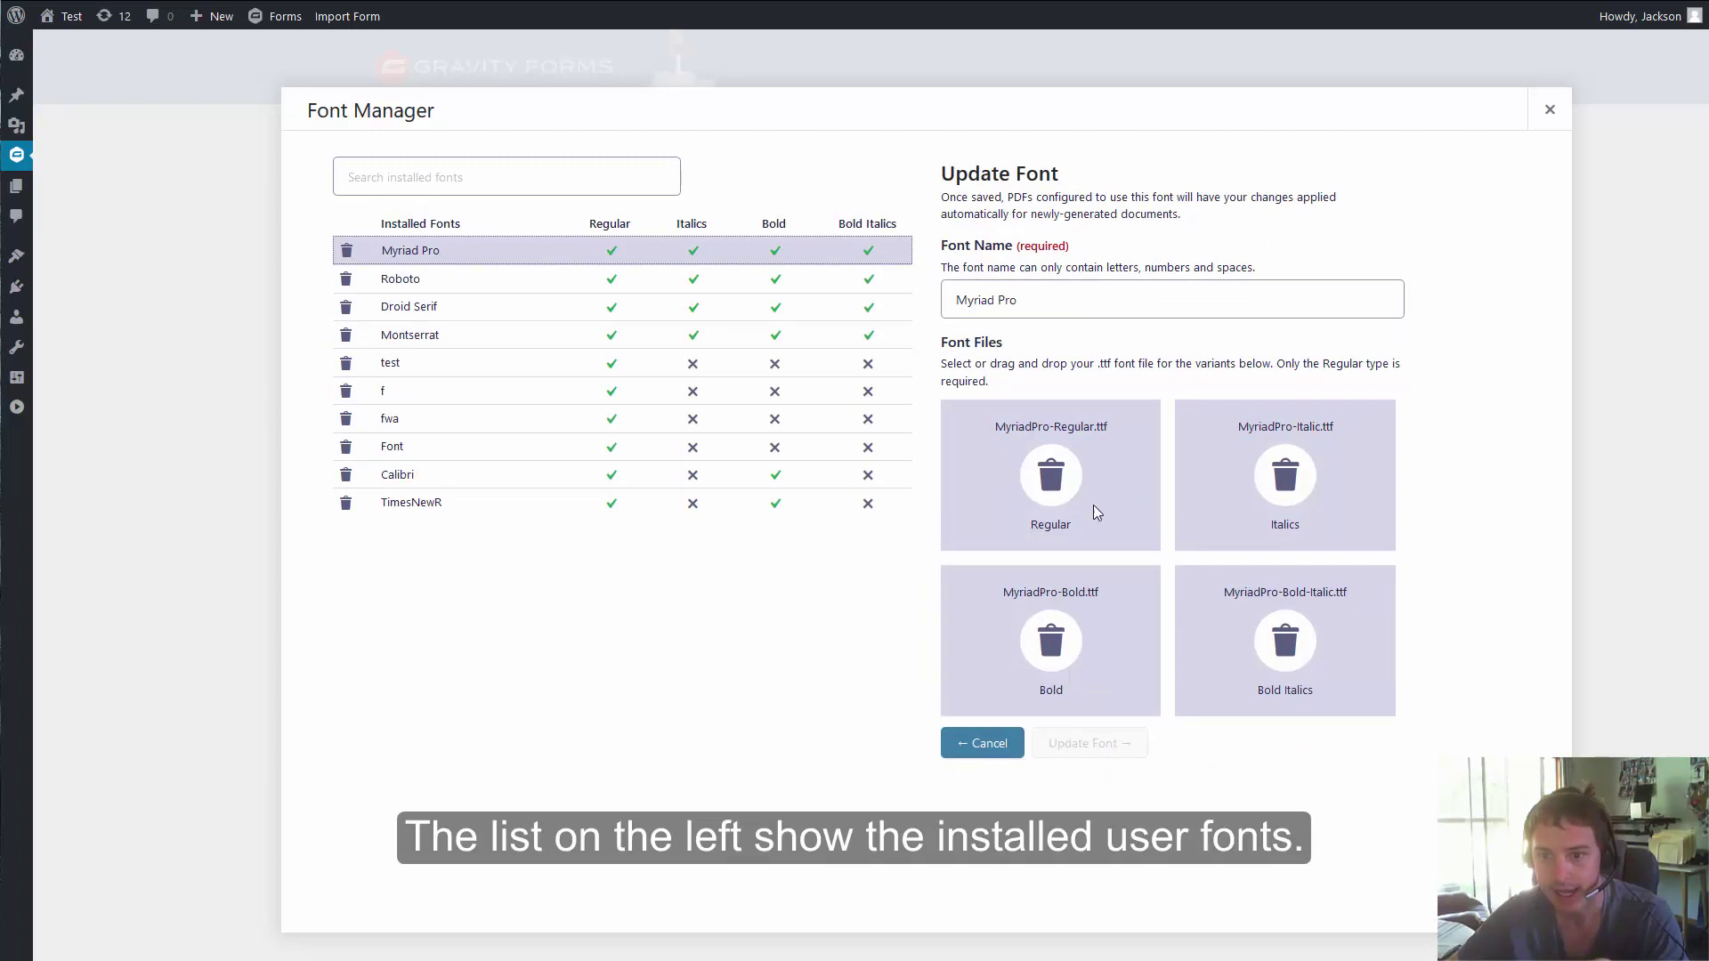
click(1286, 657)
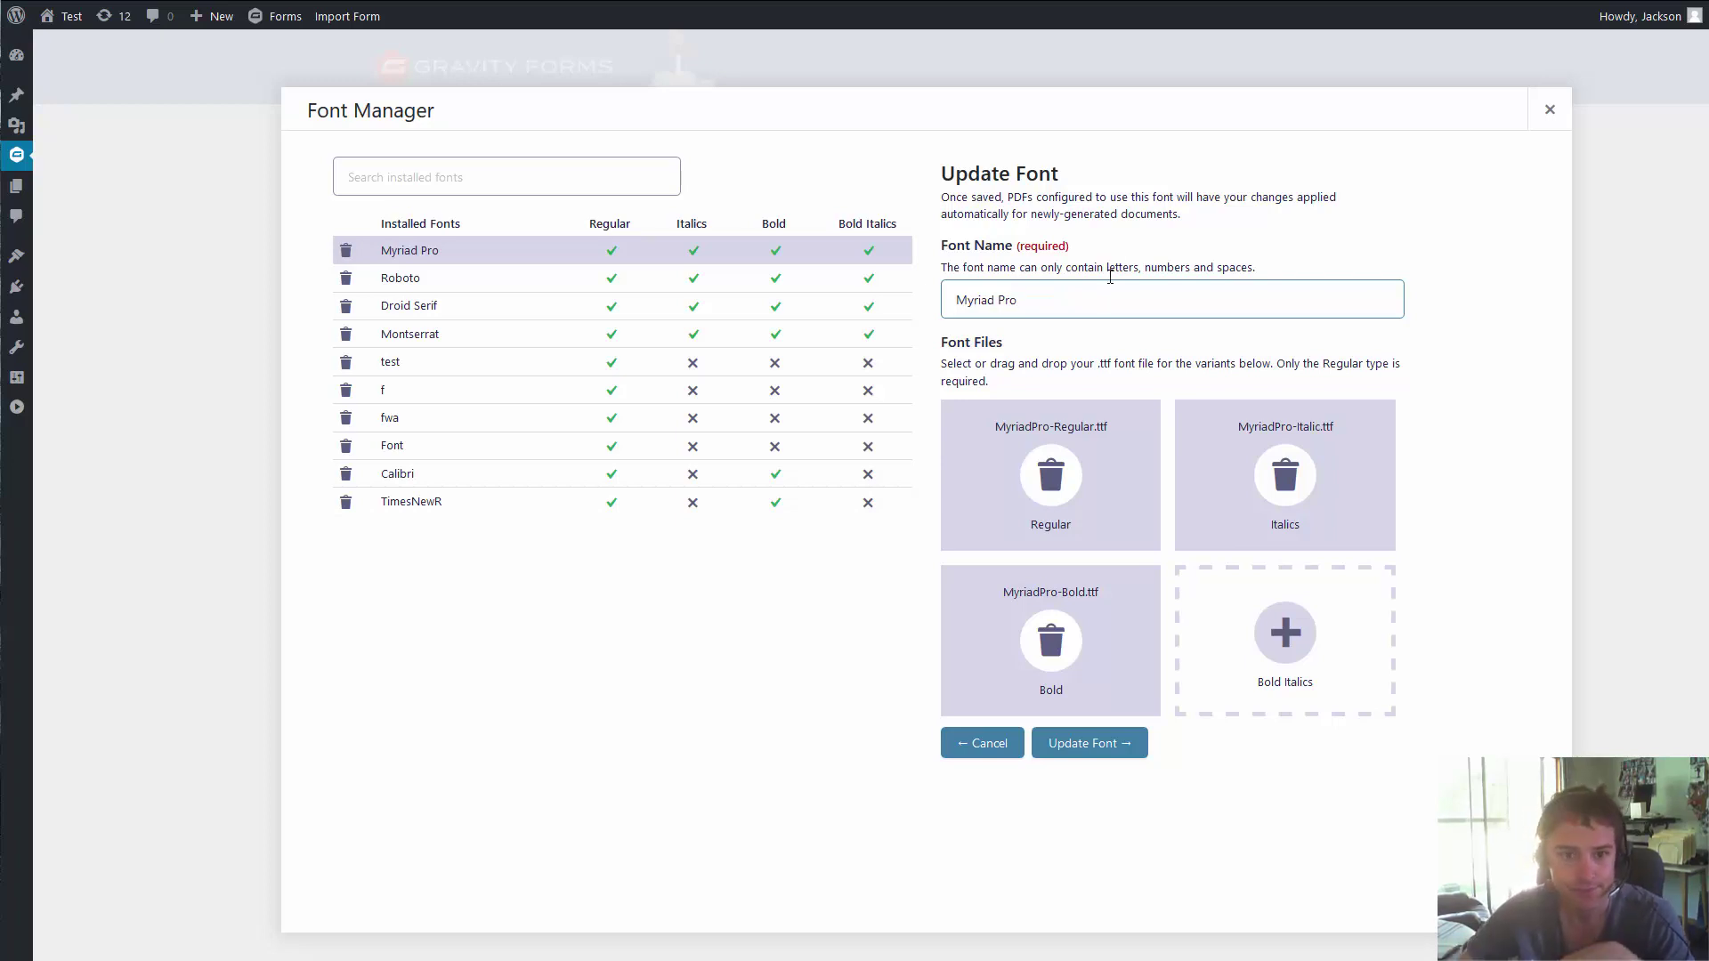
- Delete the installed font named f
click(389, 390)
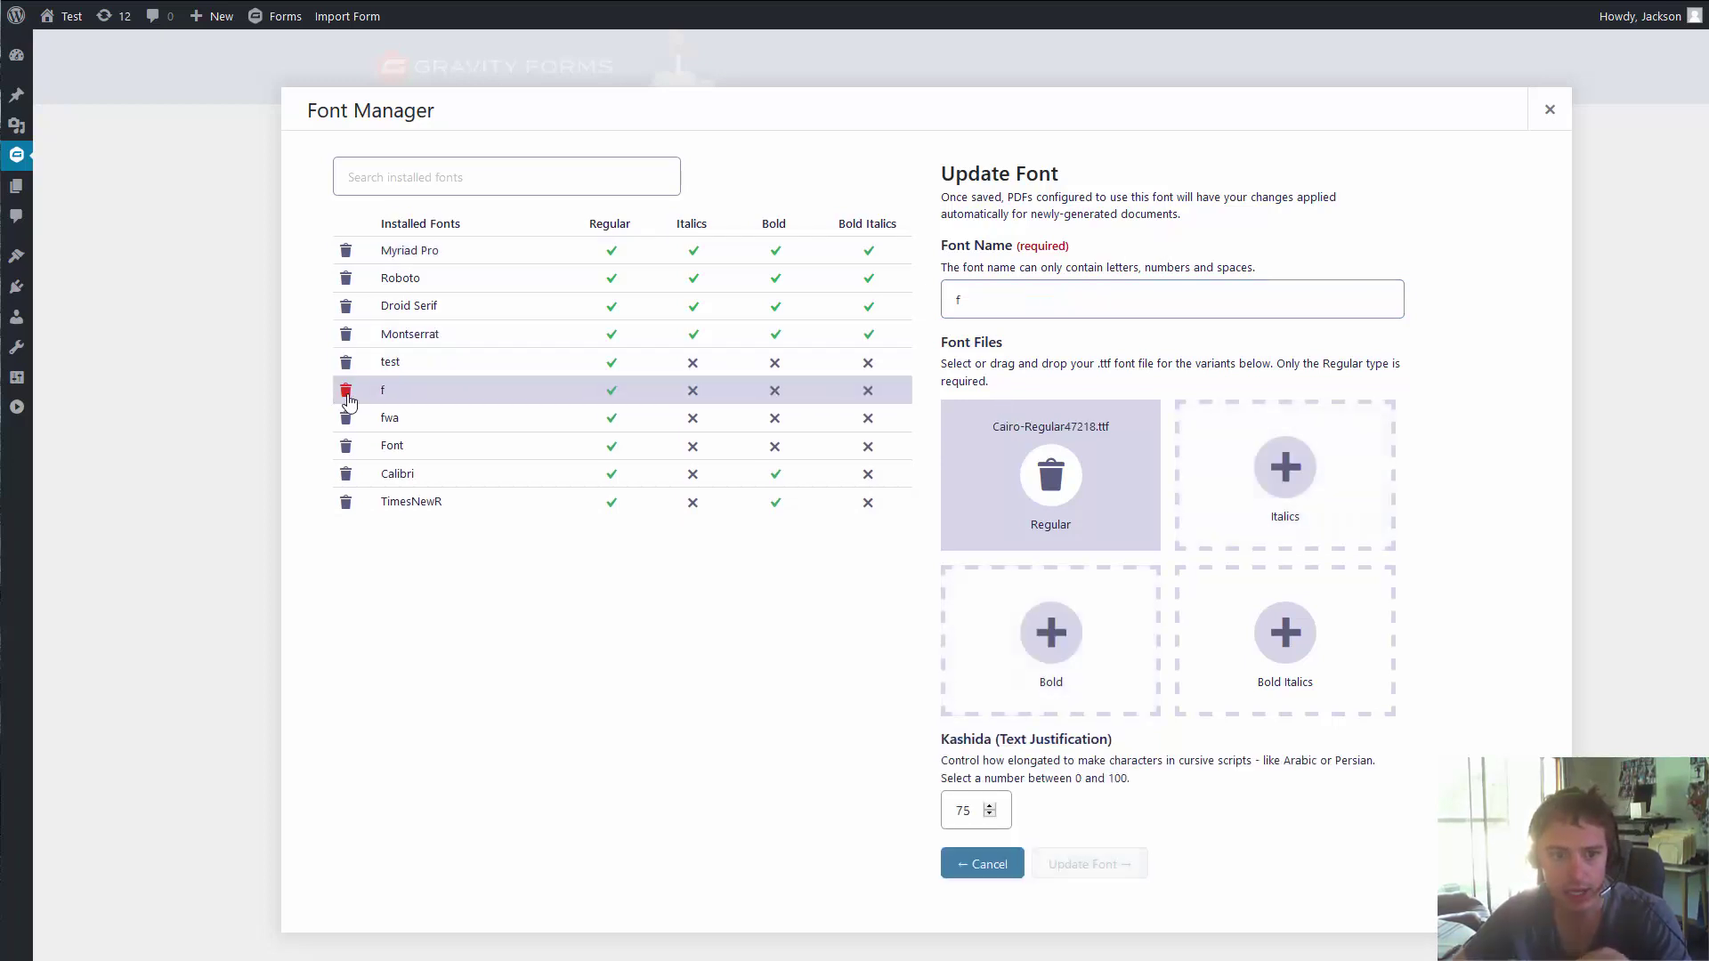
click(347, 392)
click(846, 382)
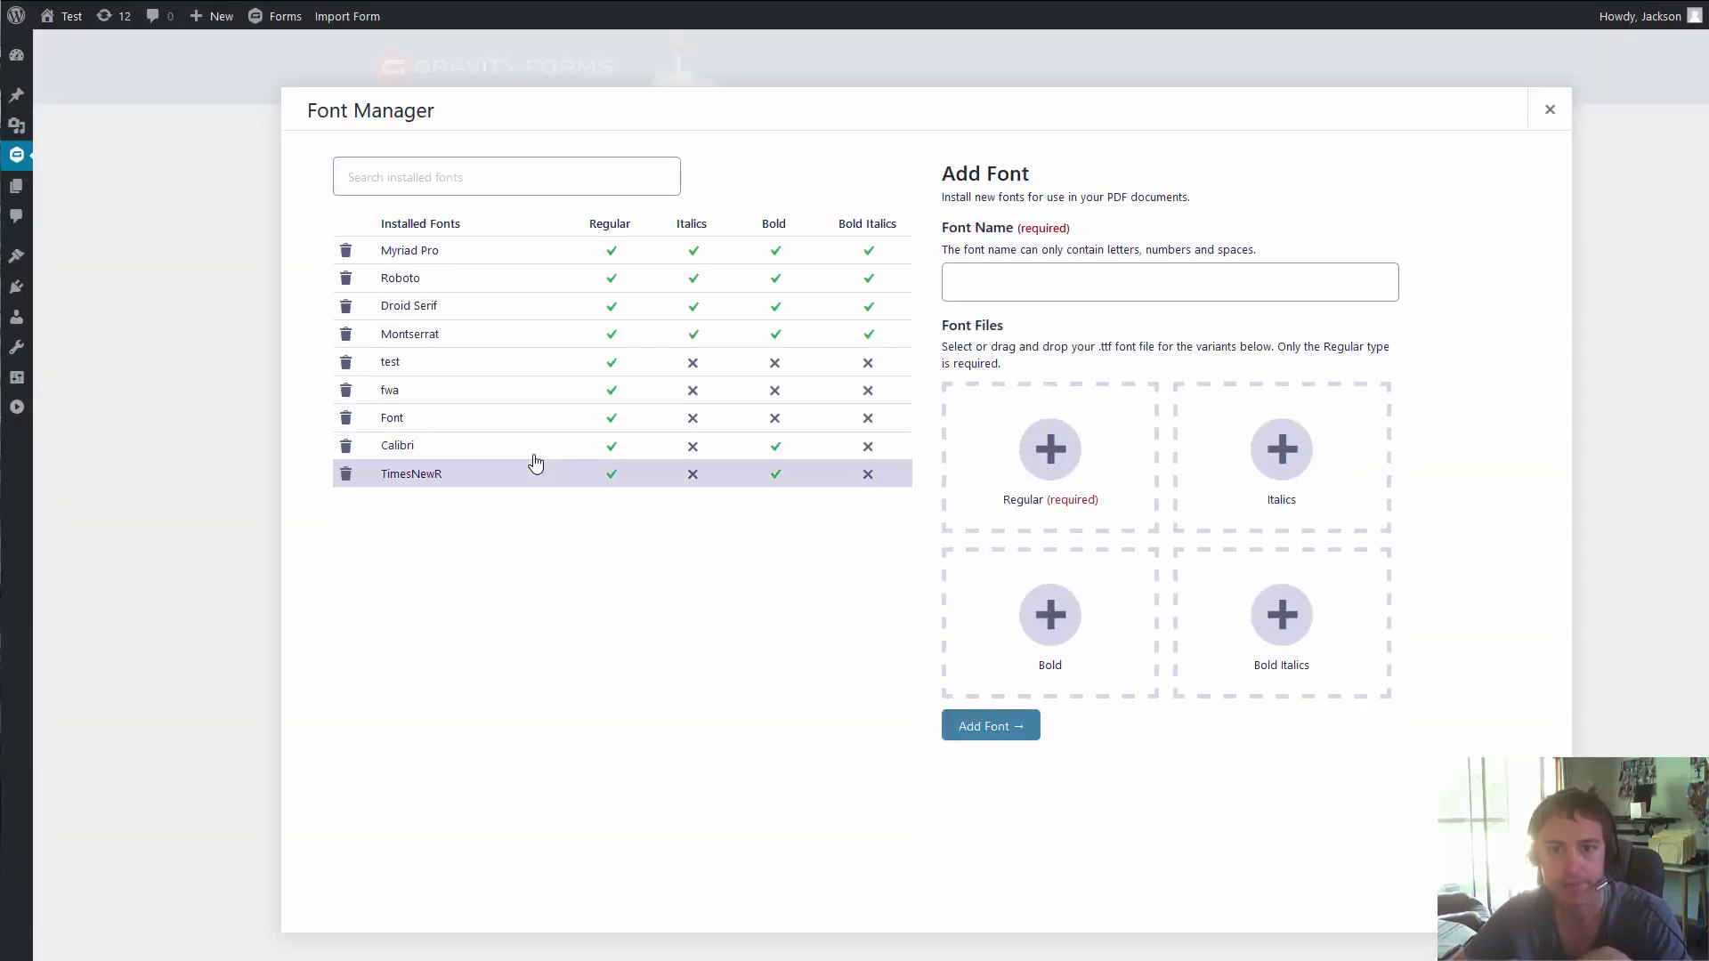
- Open the Myriad Pro, Roboto and Droid Serif fonts in turn and examine their names and variant files
click(482, 186)
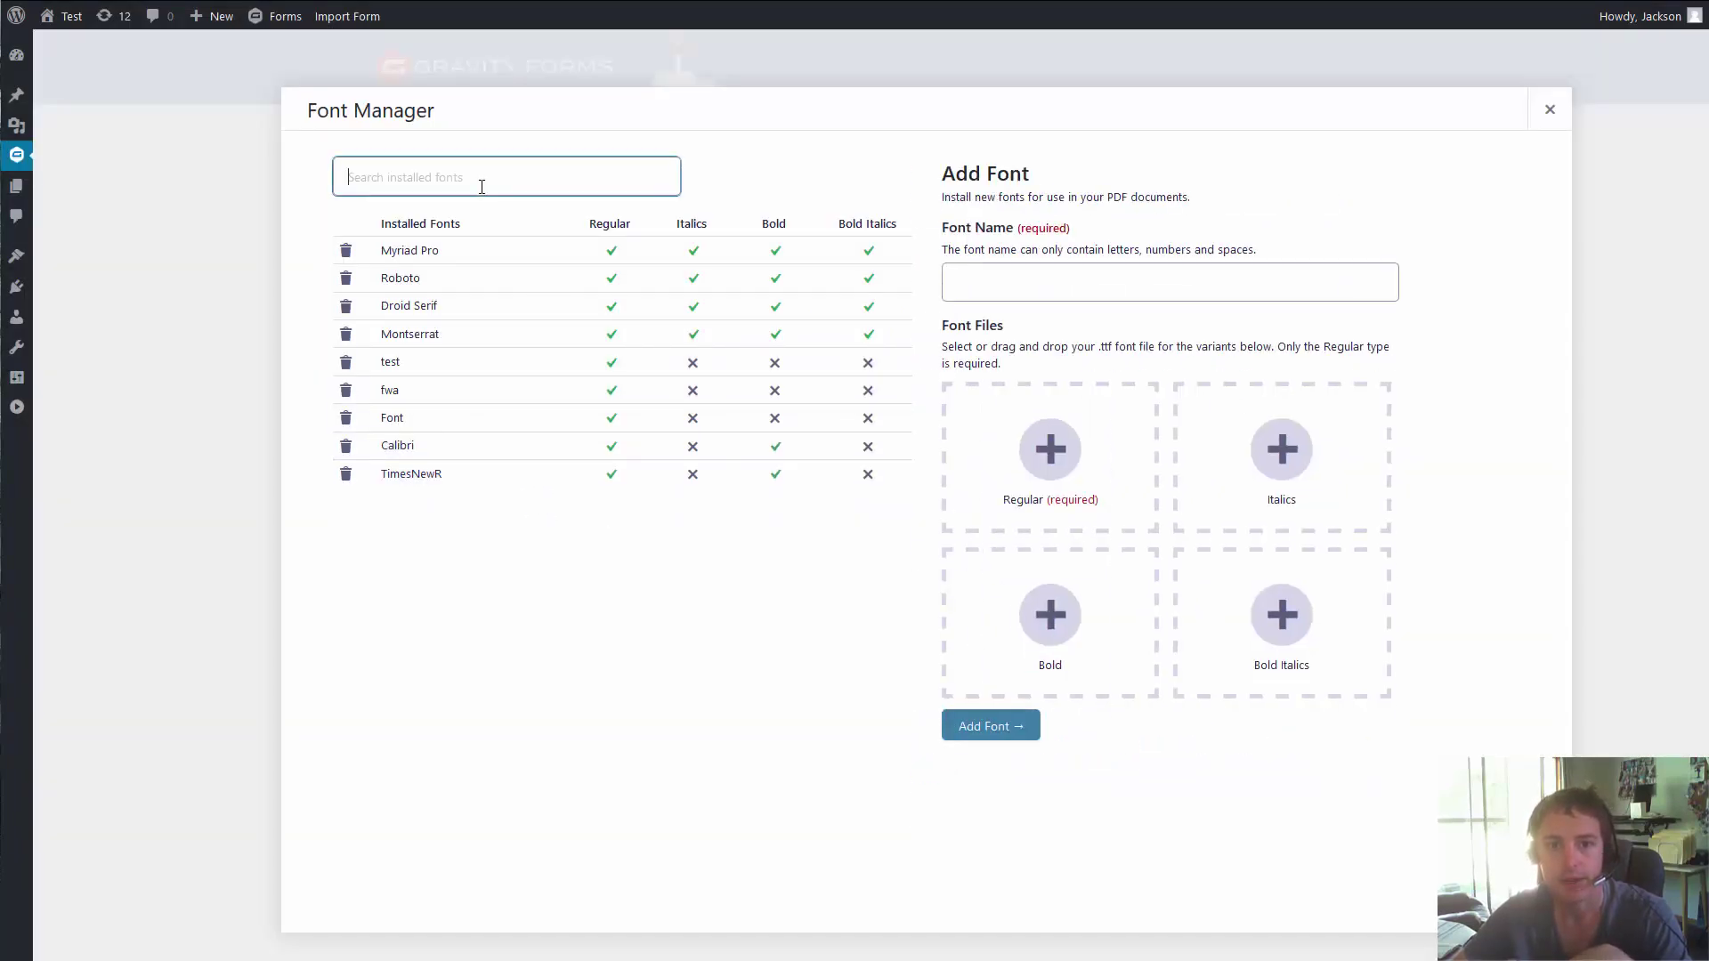
click(478, 258)
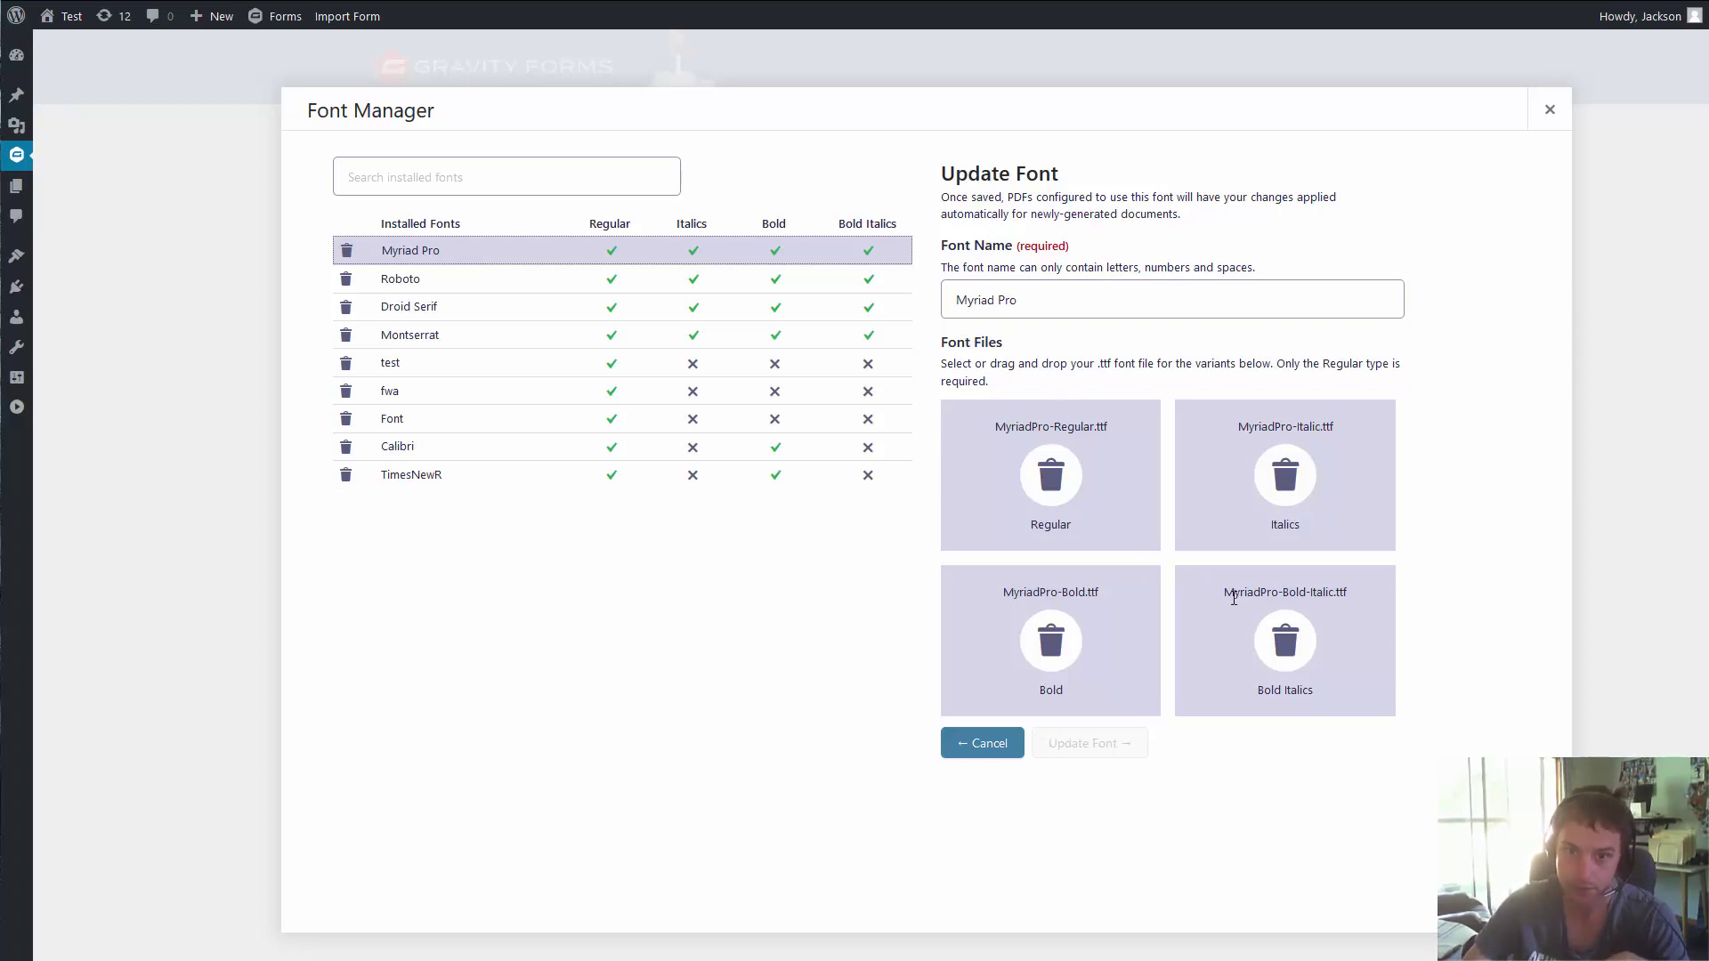
drag(1071, 298, 952, 309)
click(1057, 300)
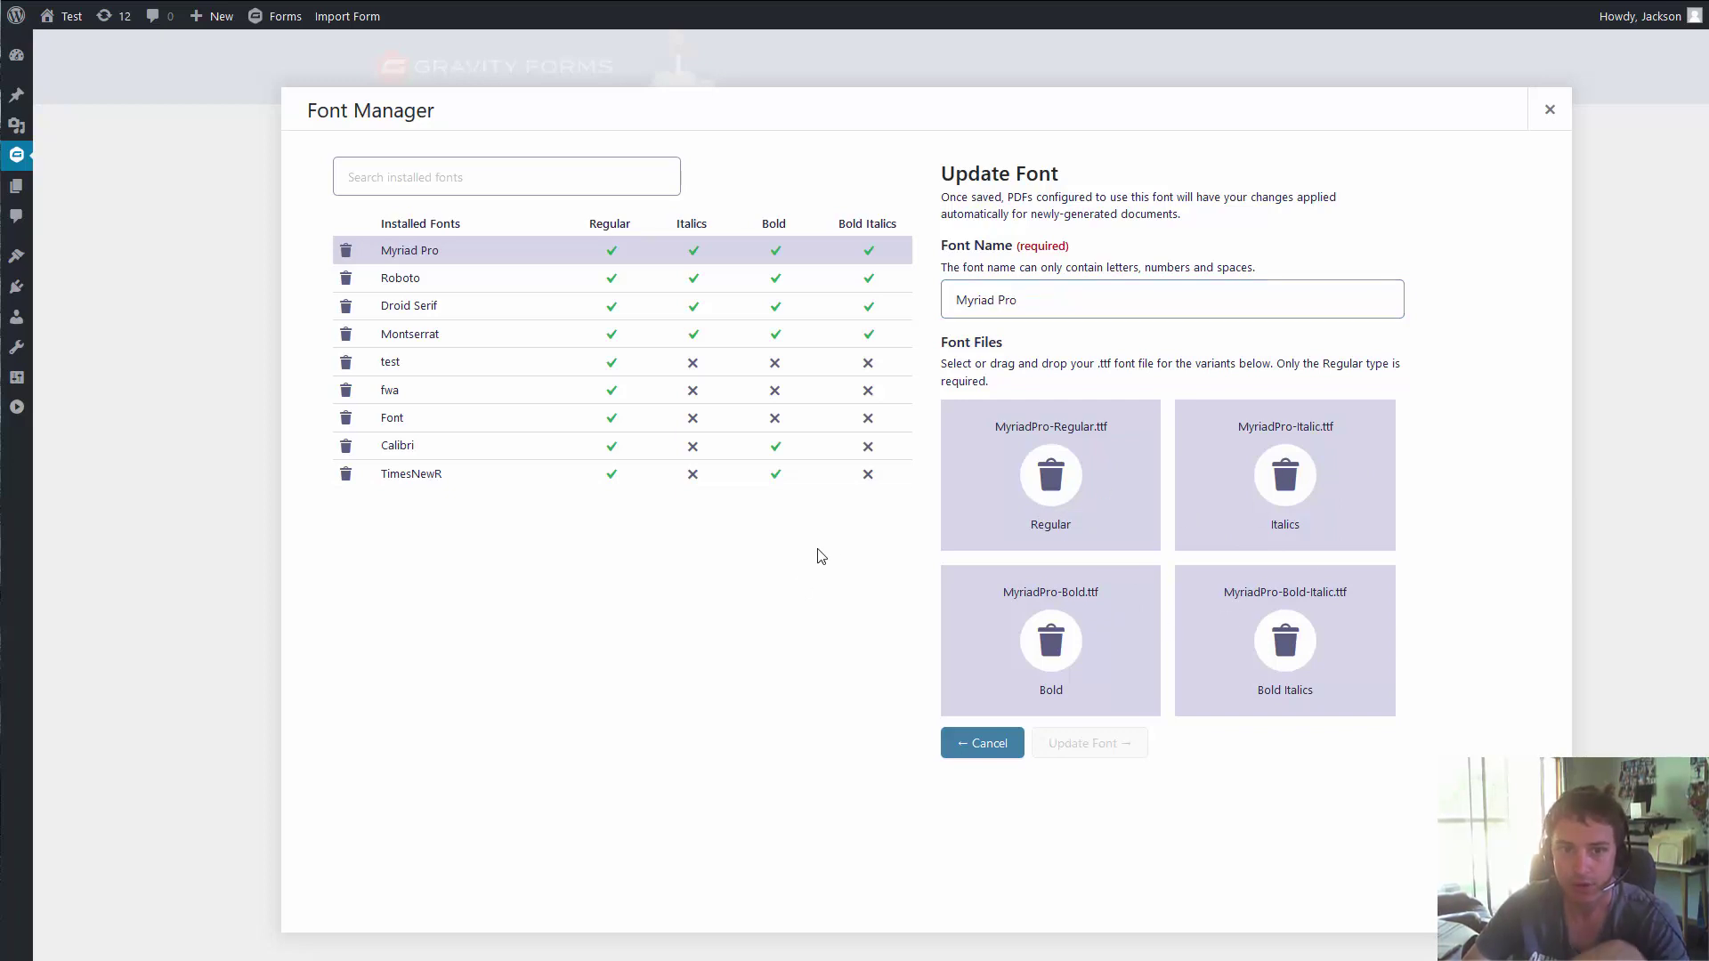
click(586, 281)
click(592, 319)
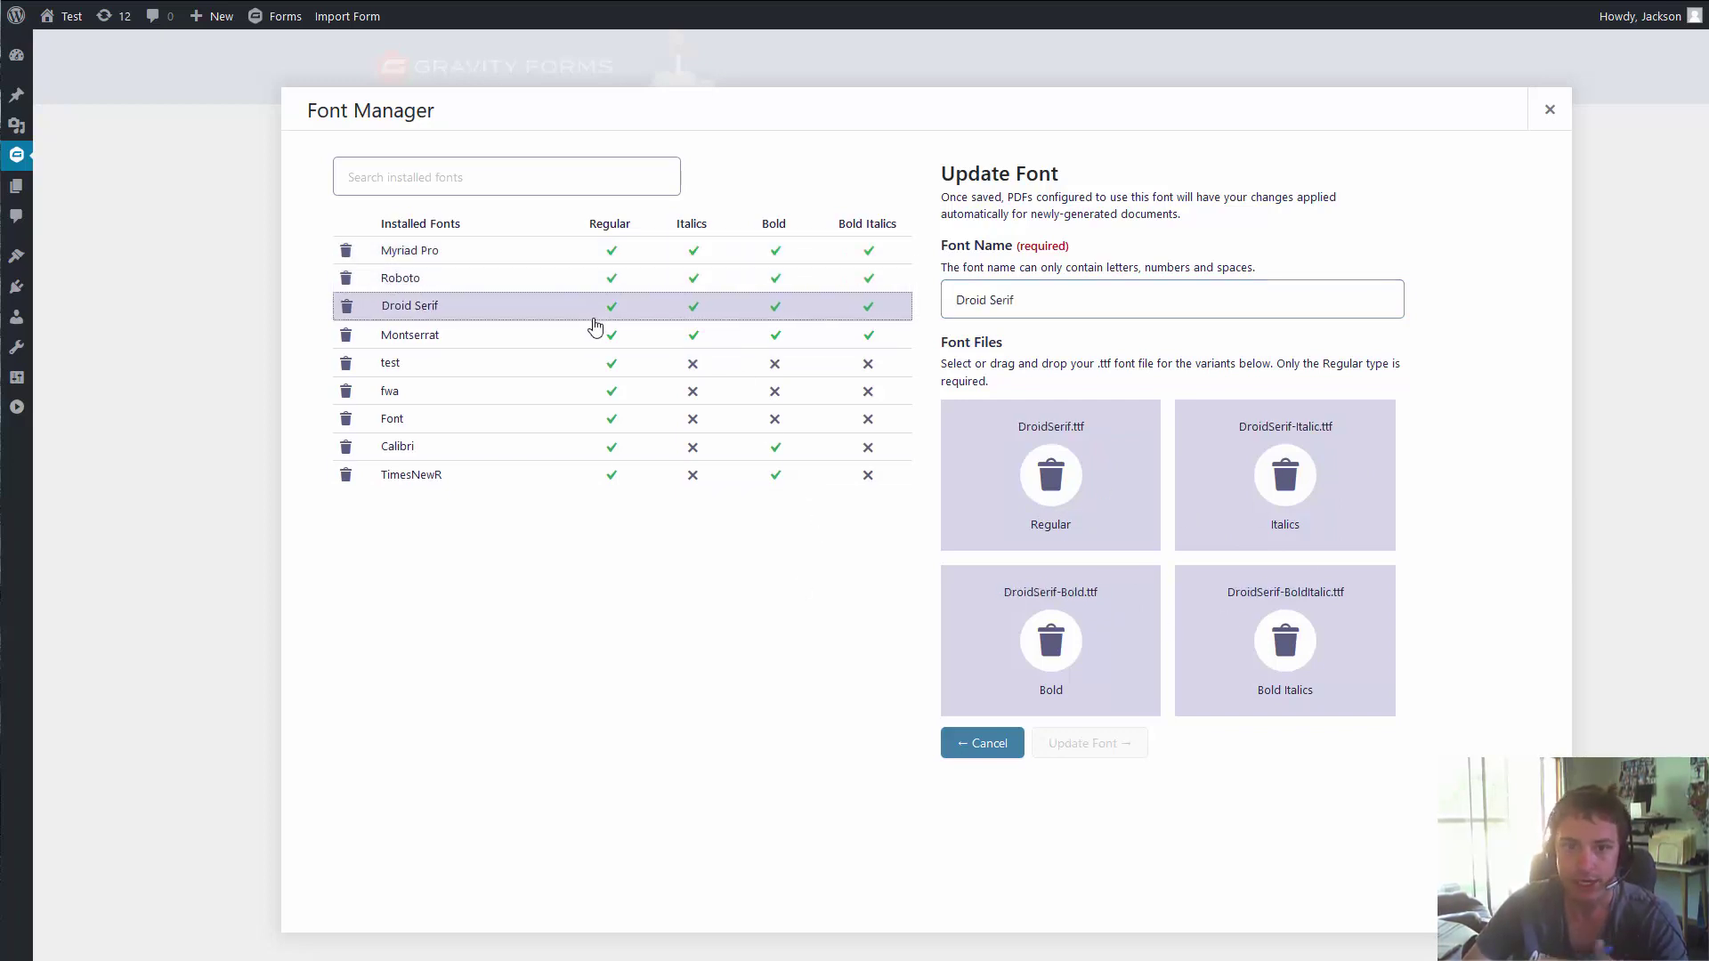
- Find the Roboto font by searching for "robot", rename it Myriad Pro and save the update
click(581, 184)
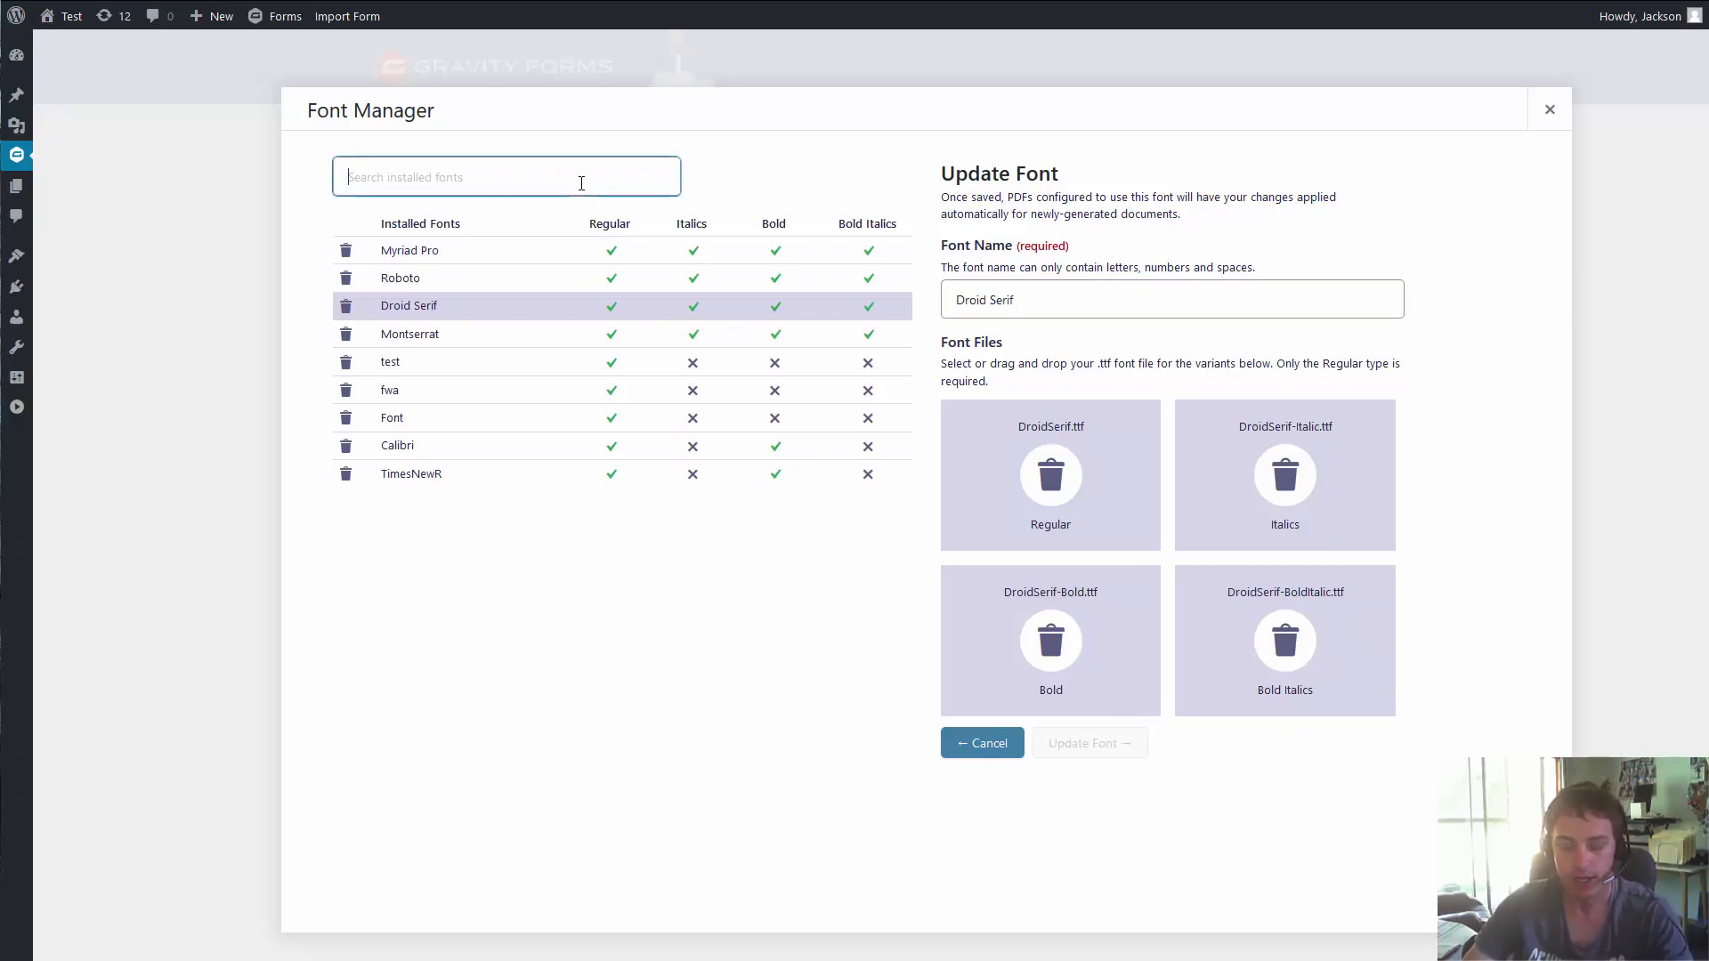
text(robot)
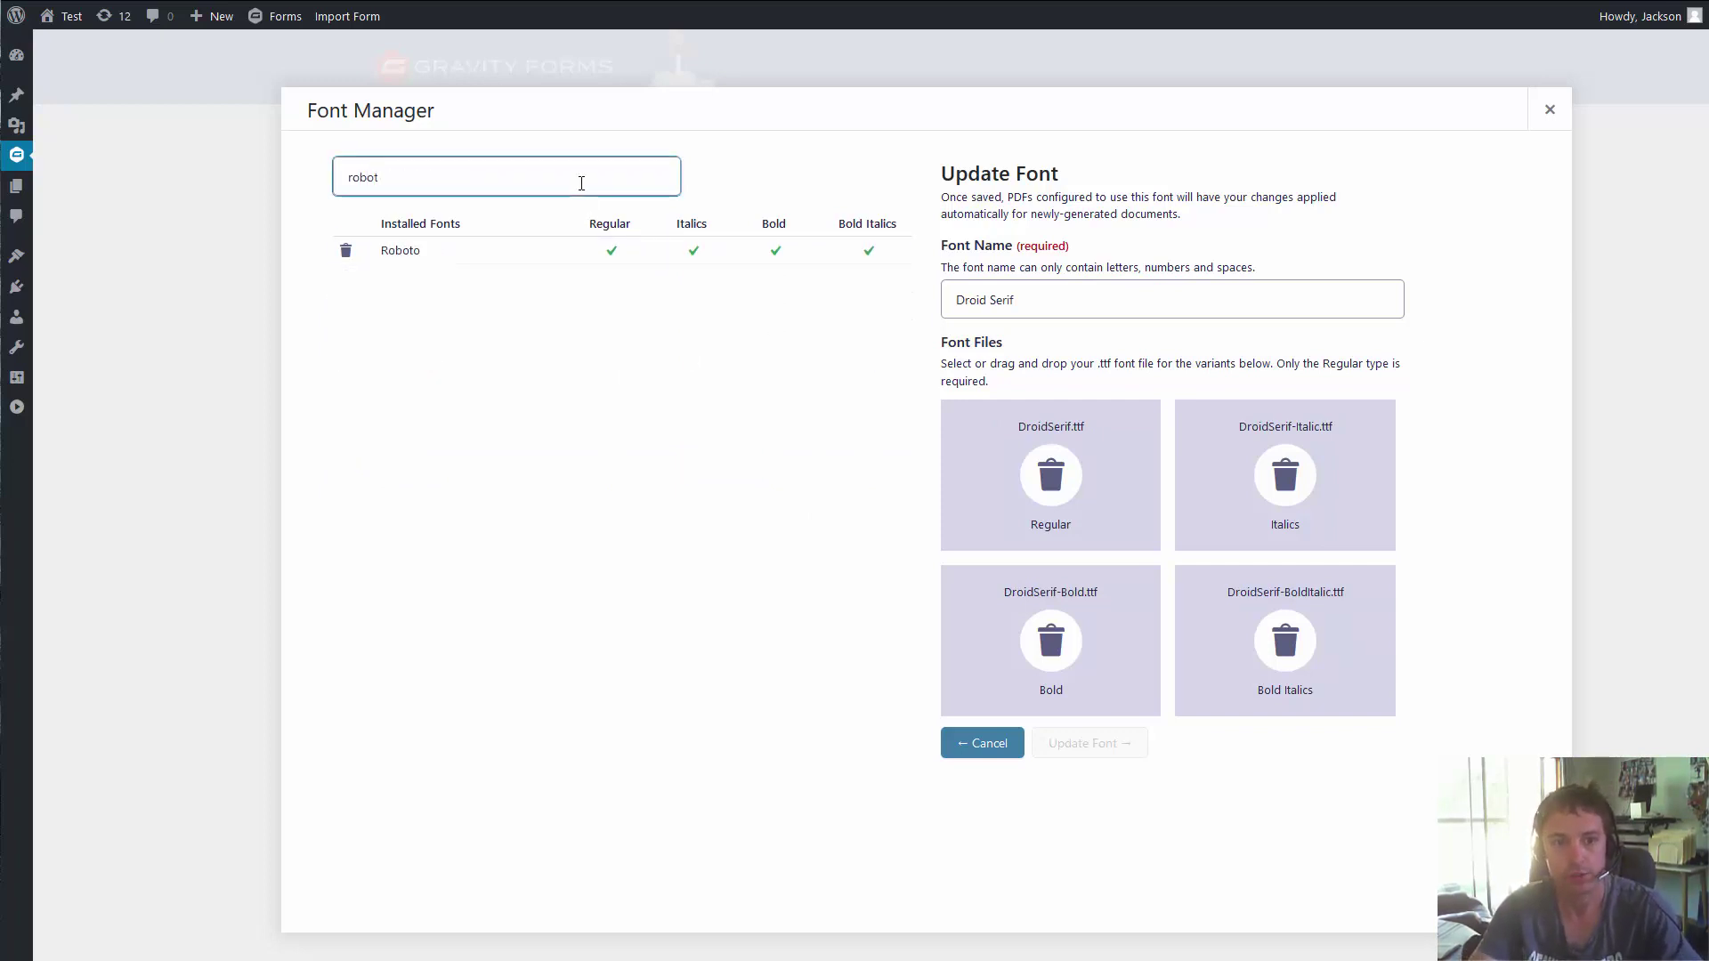
click(481, 262)
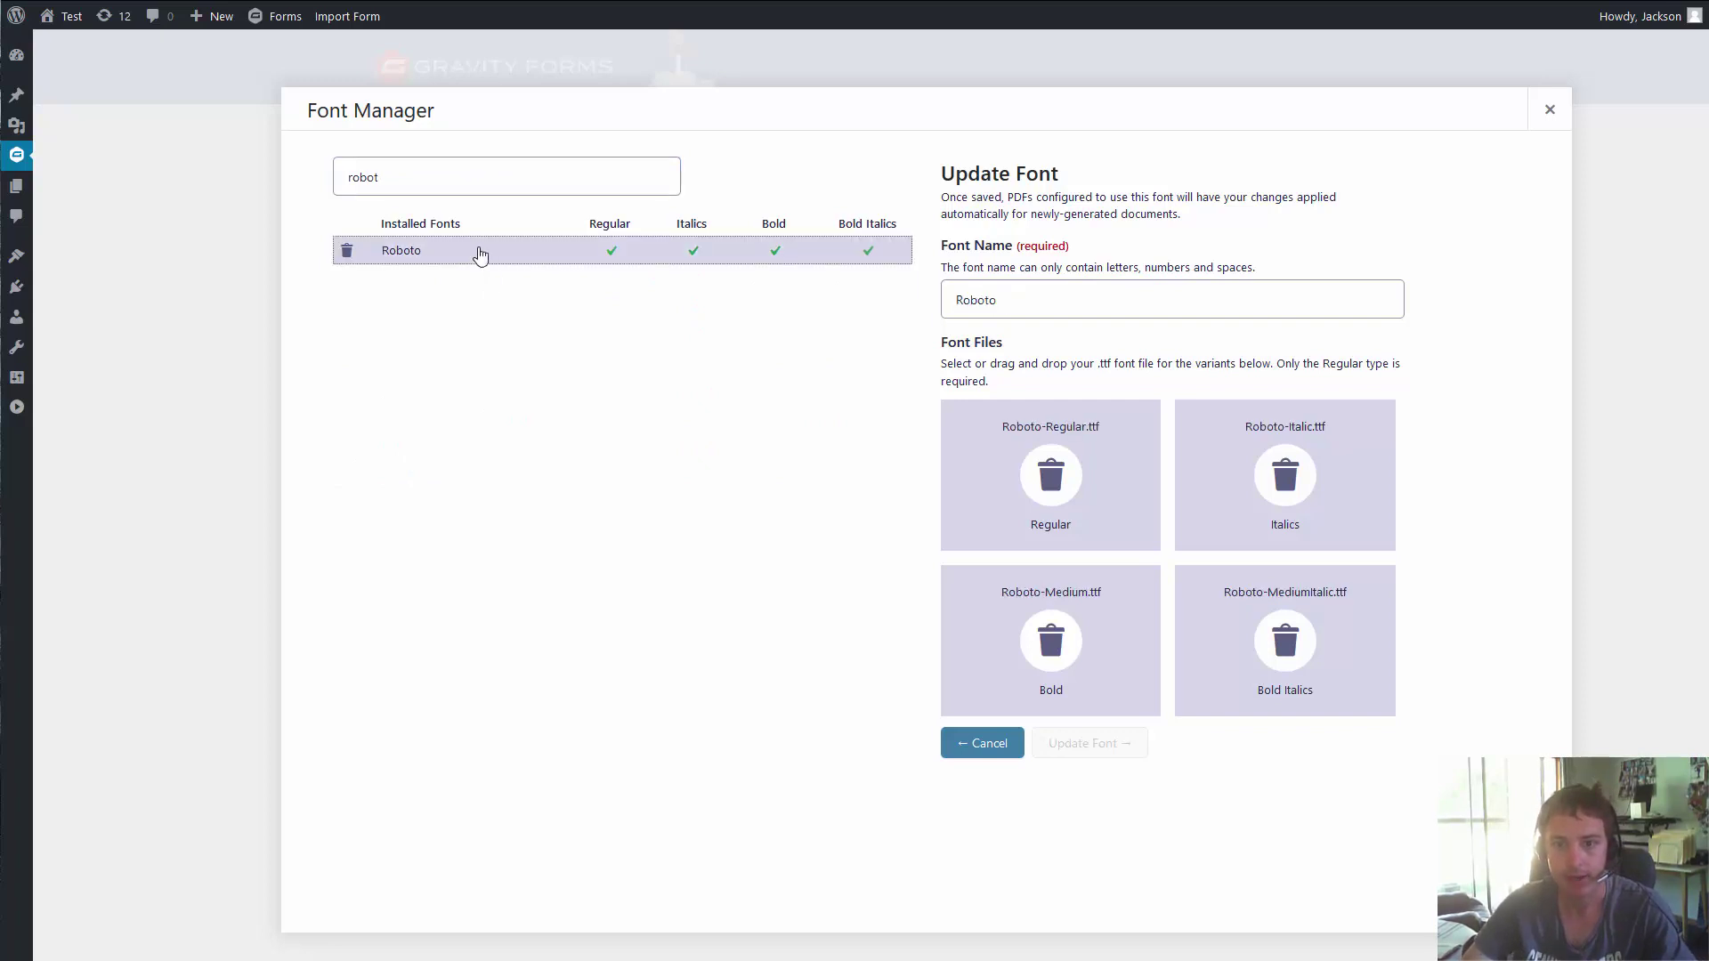
drag(408, 179, 316, 176)
key(BackSpace)
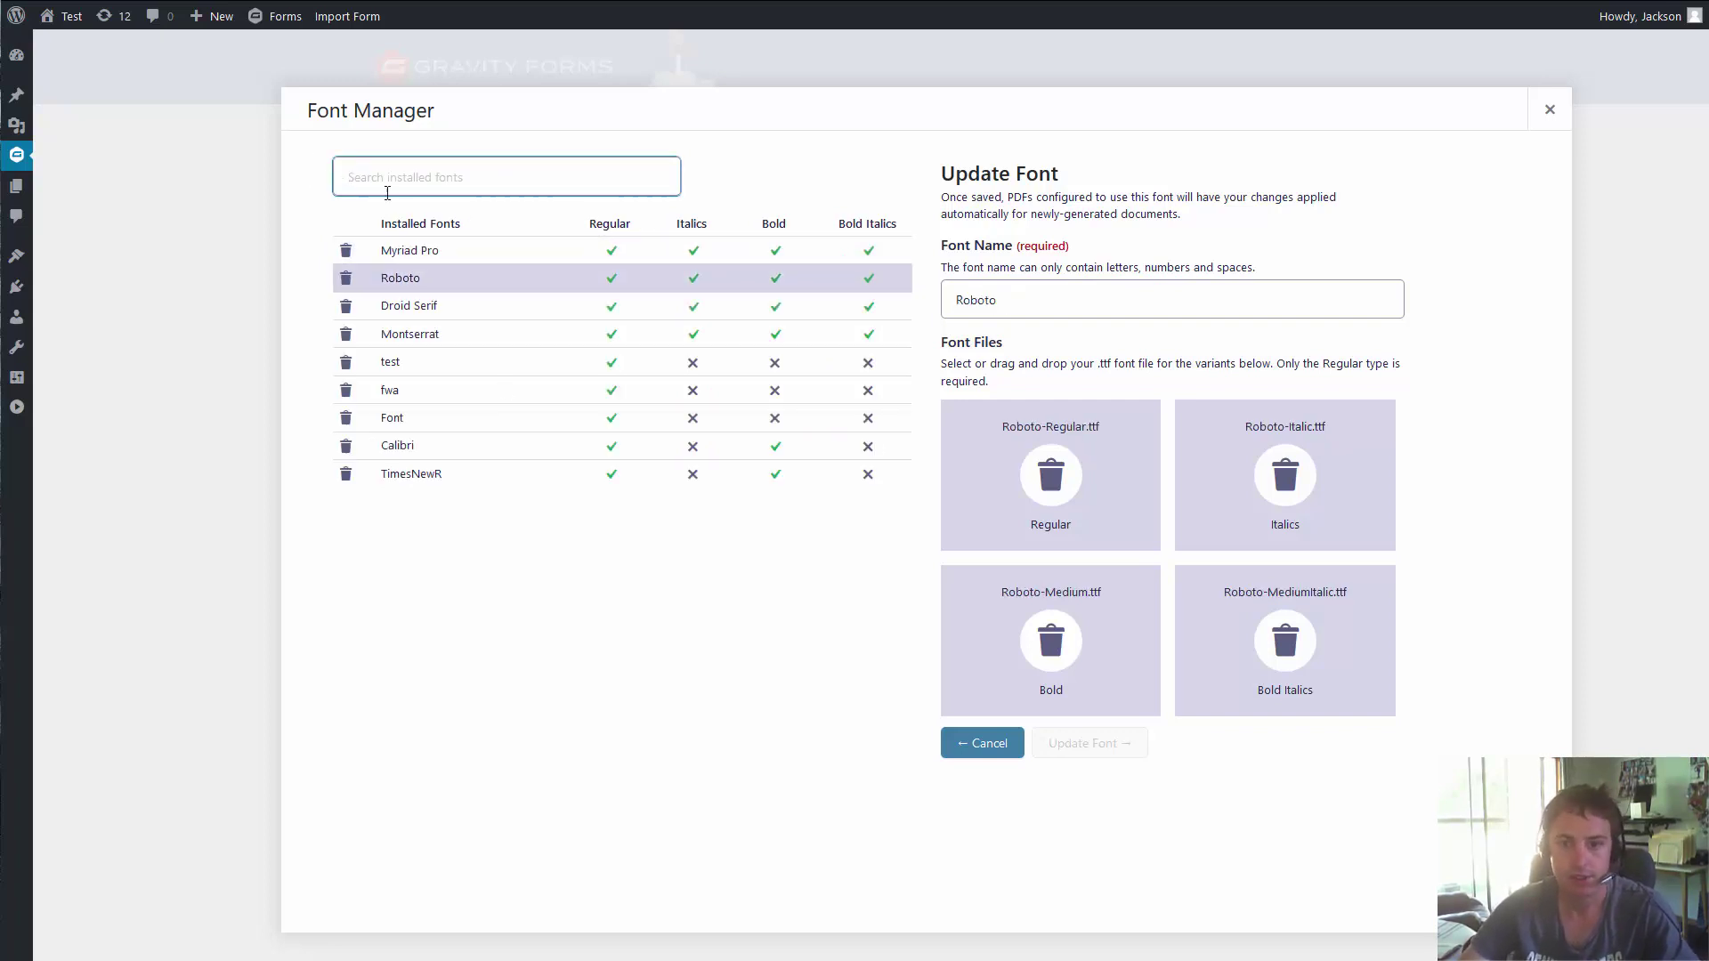
key(Tab)
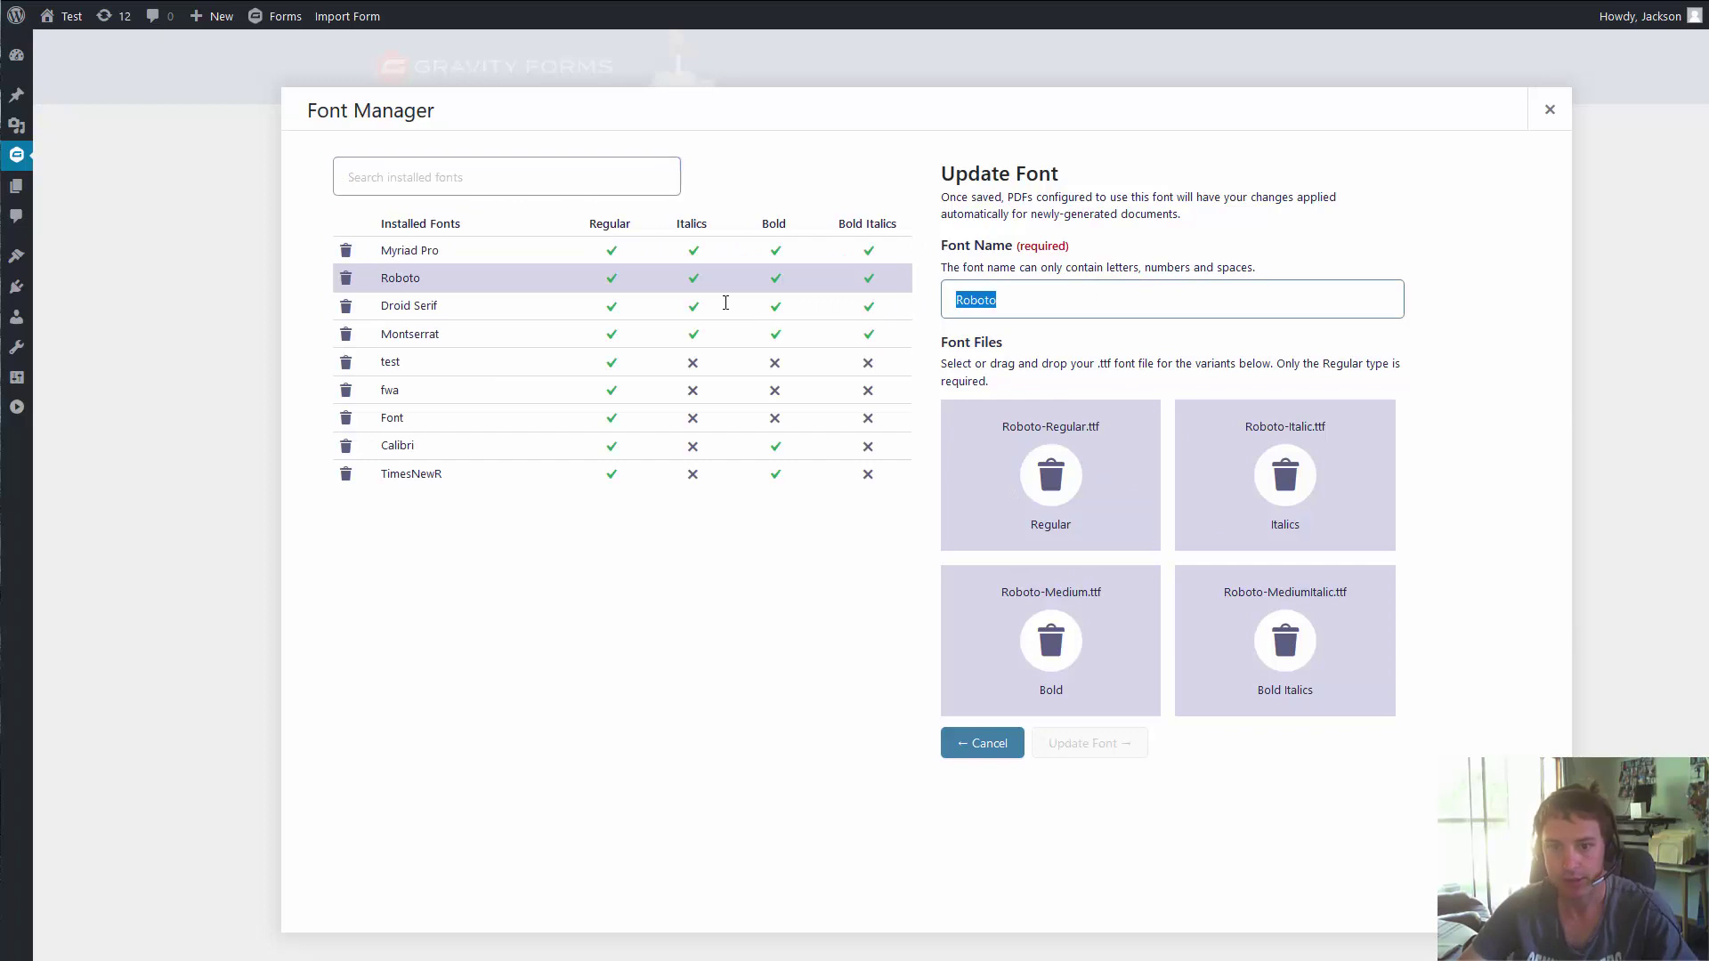
text(Myriad Pro)
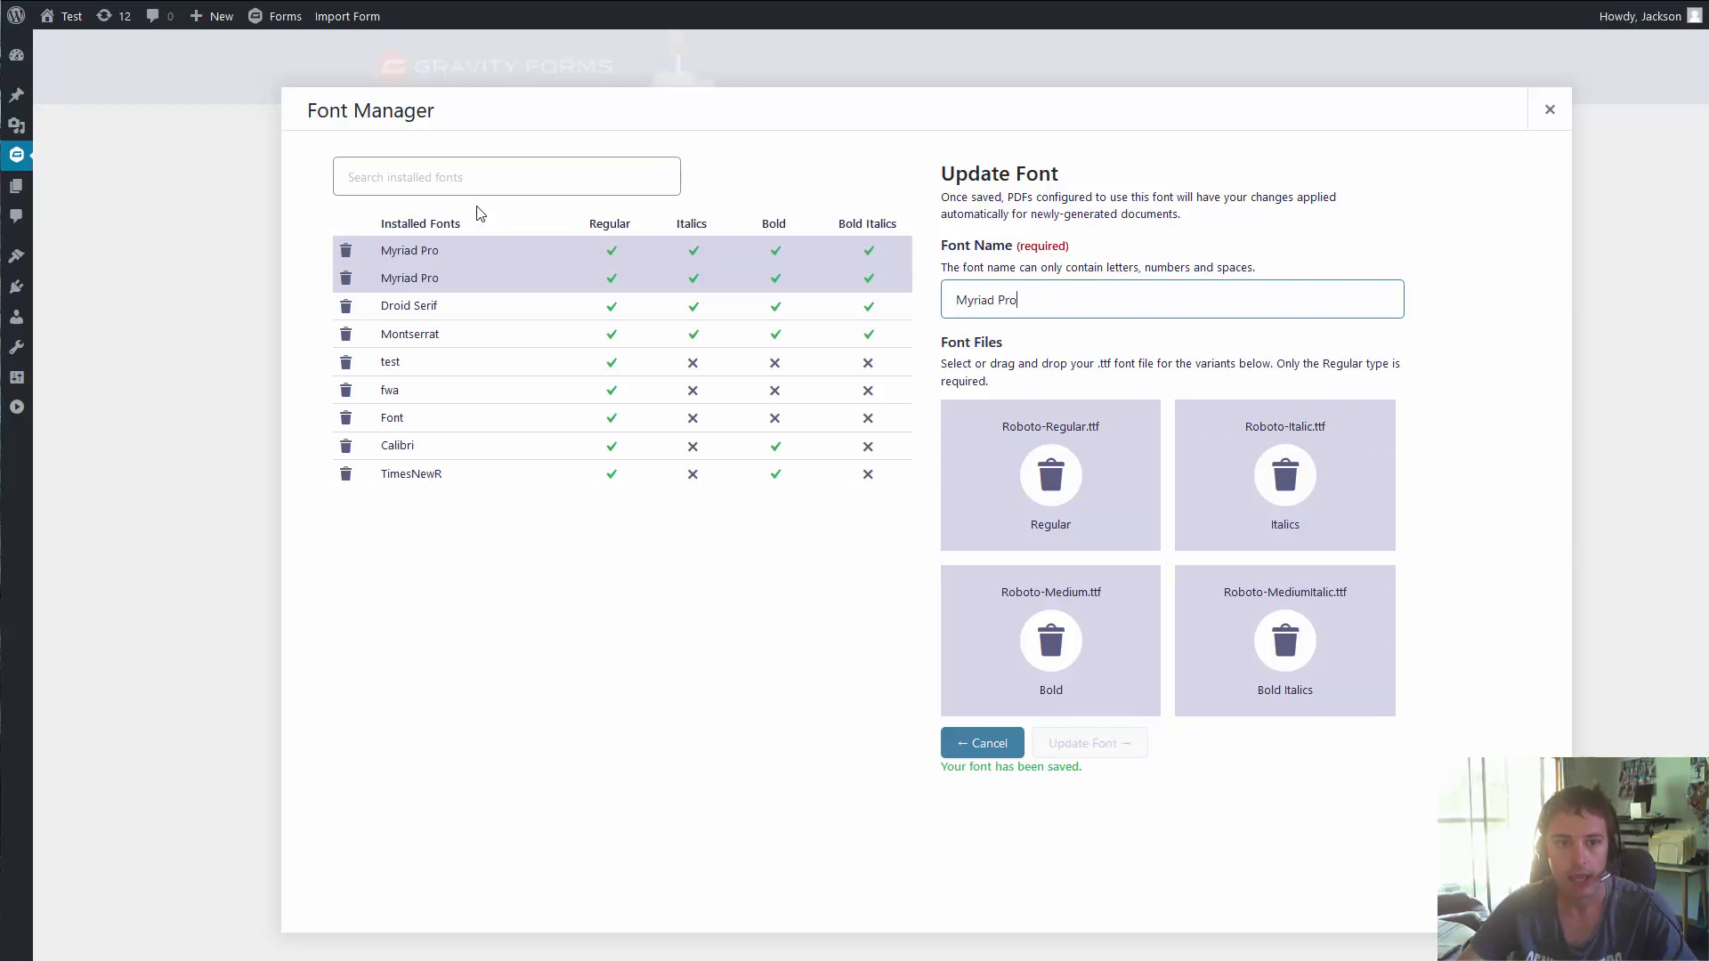
- Search the installed fonts for "roboto", examine the matching font's files, and clear the search
click(471, 170)
text(rob)
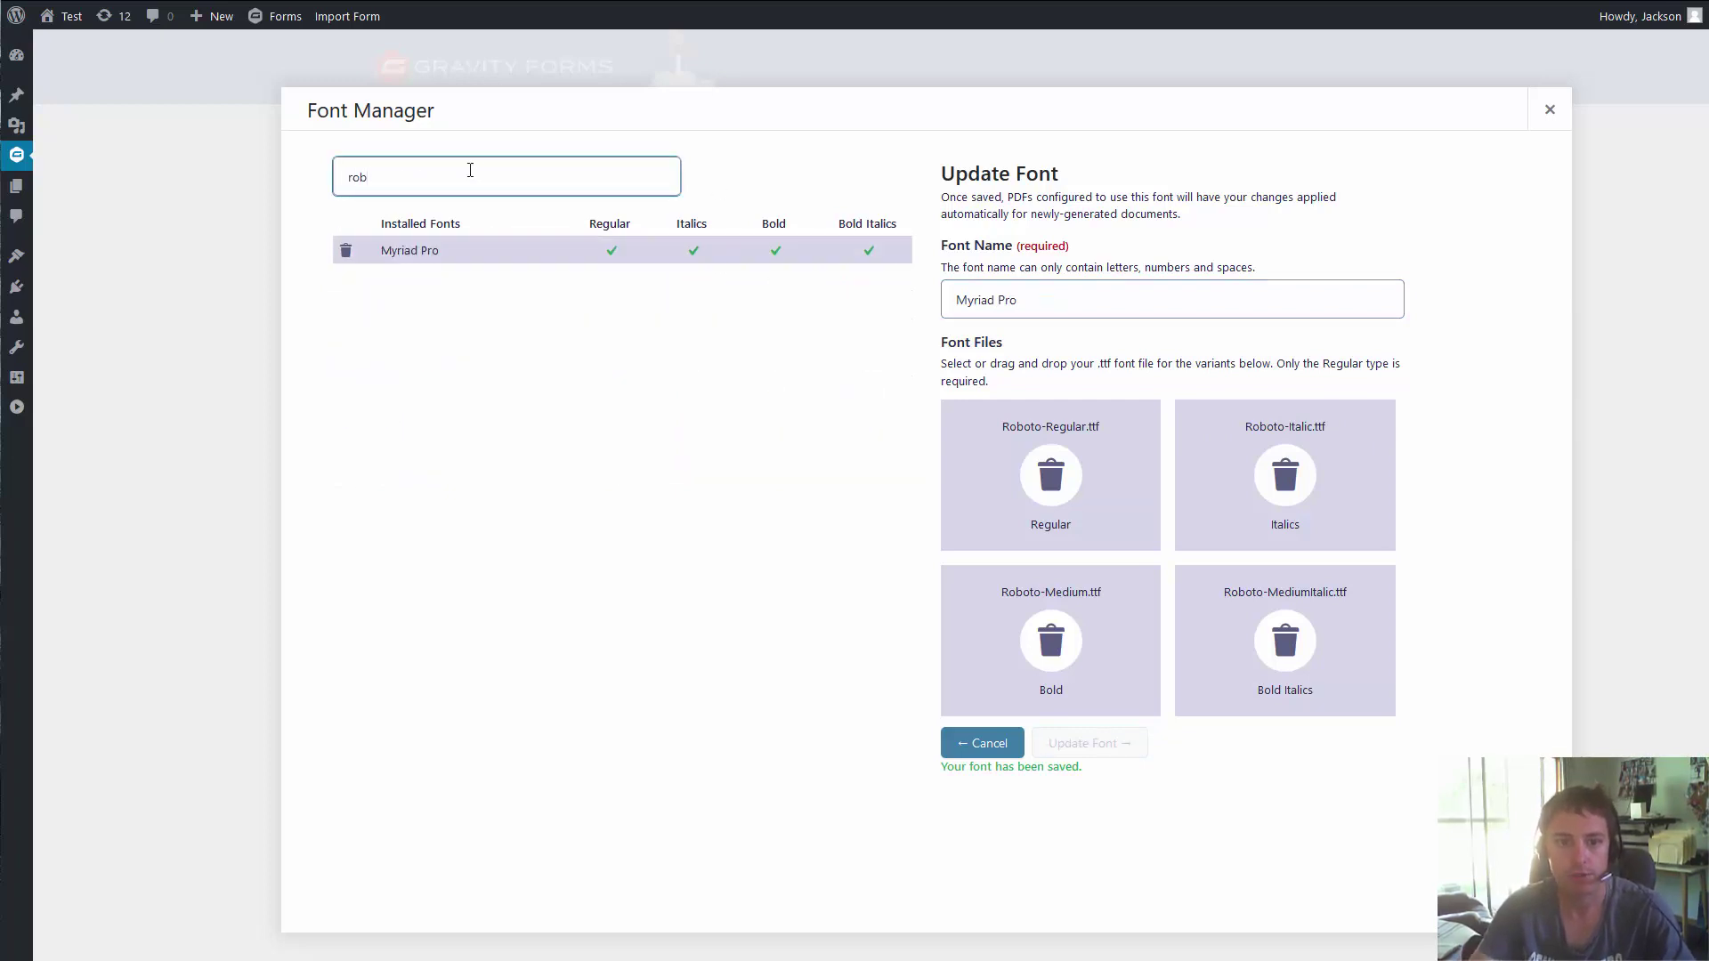
text(oto)
click(462, 356)
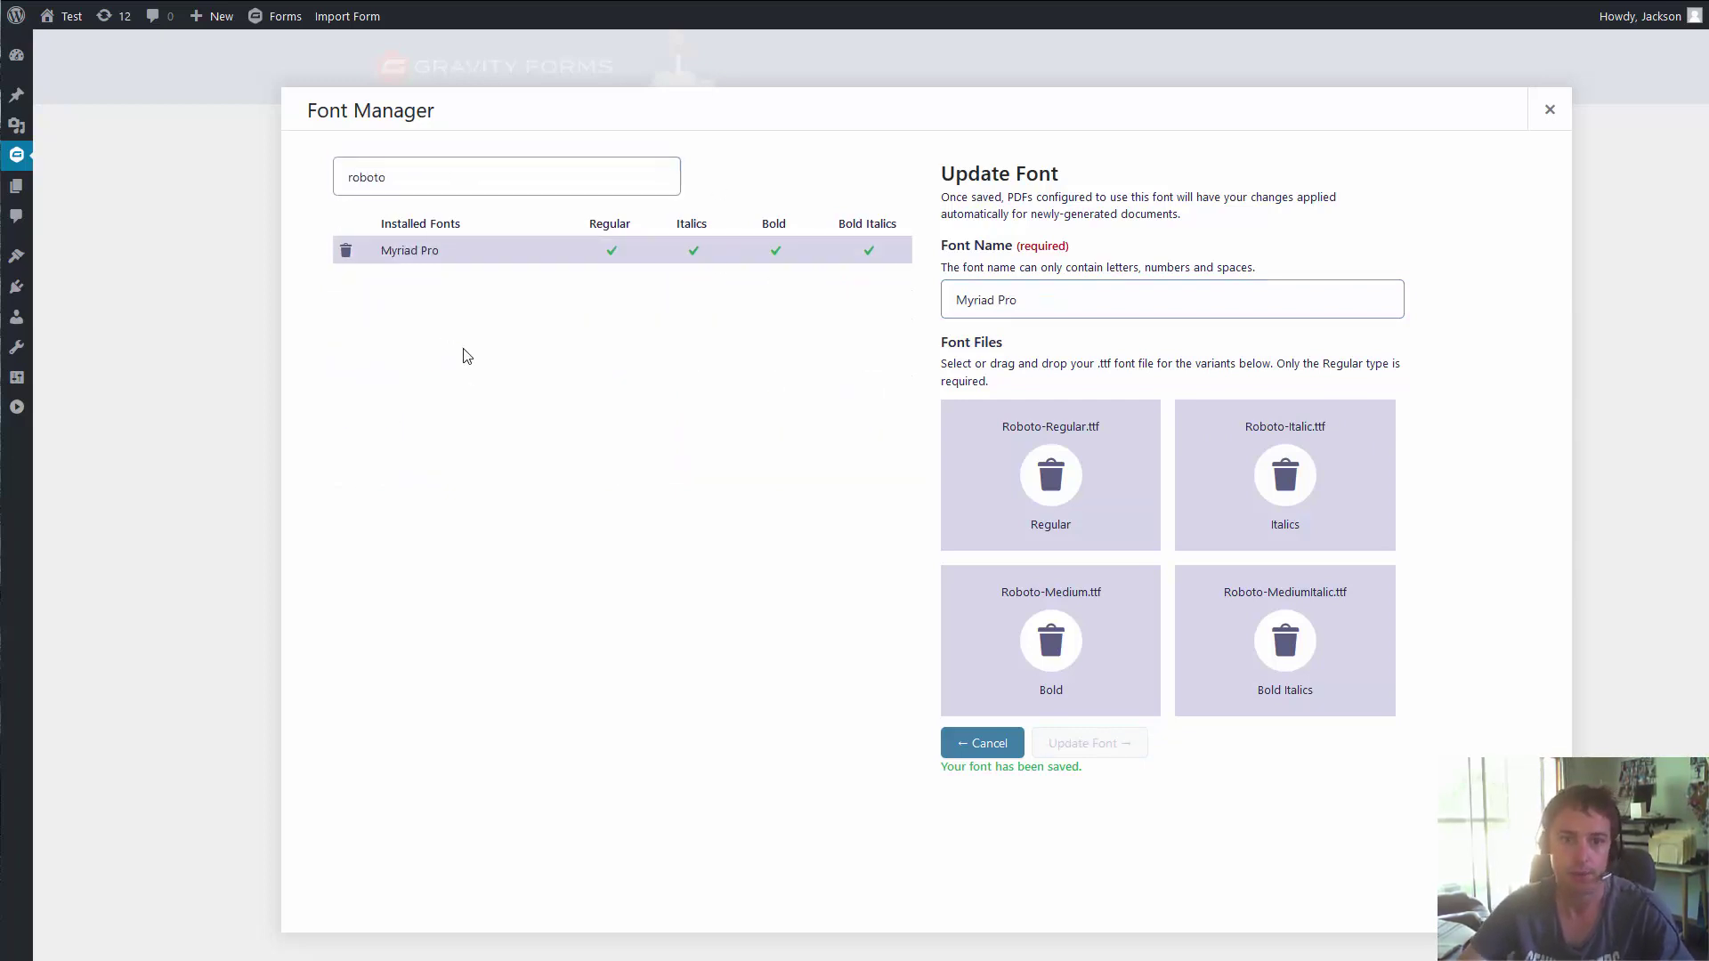
click(407, 255)
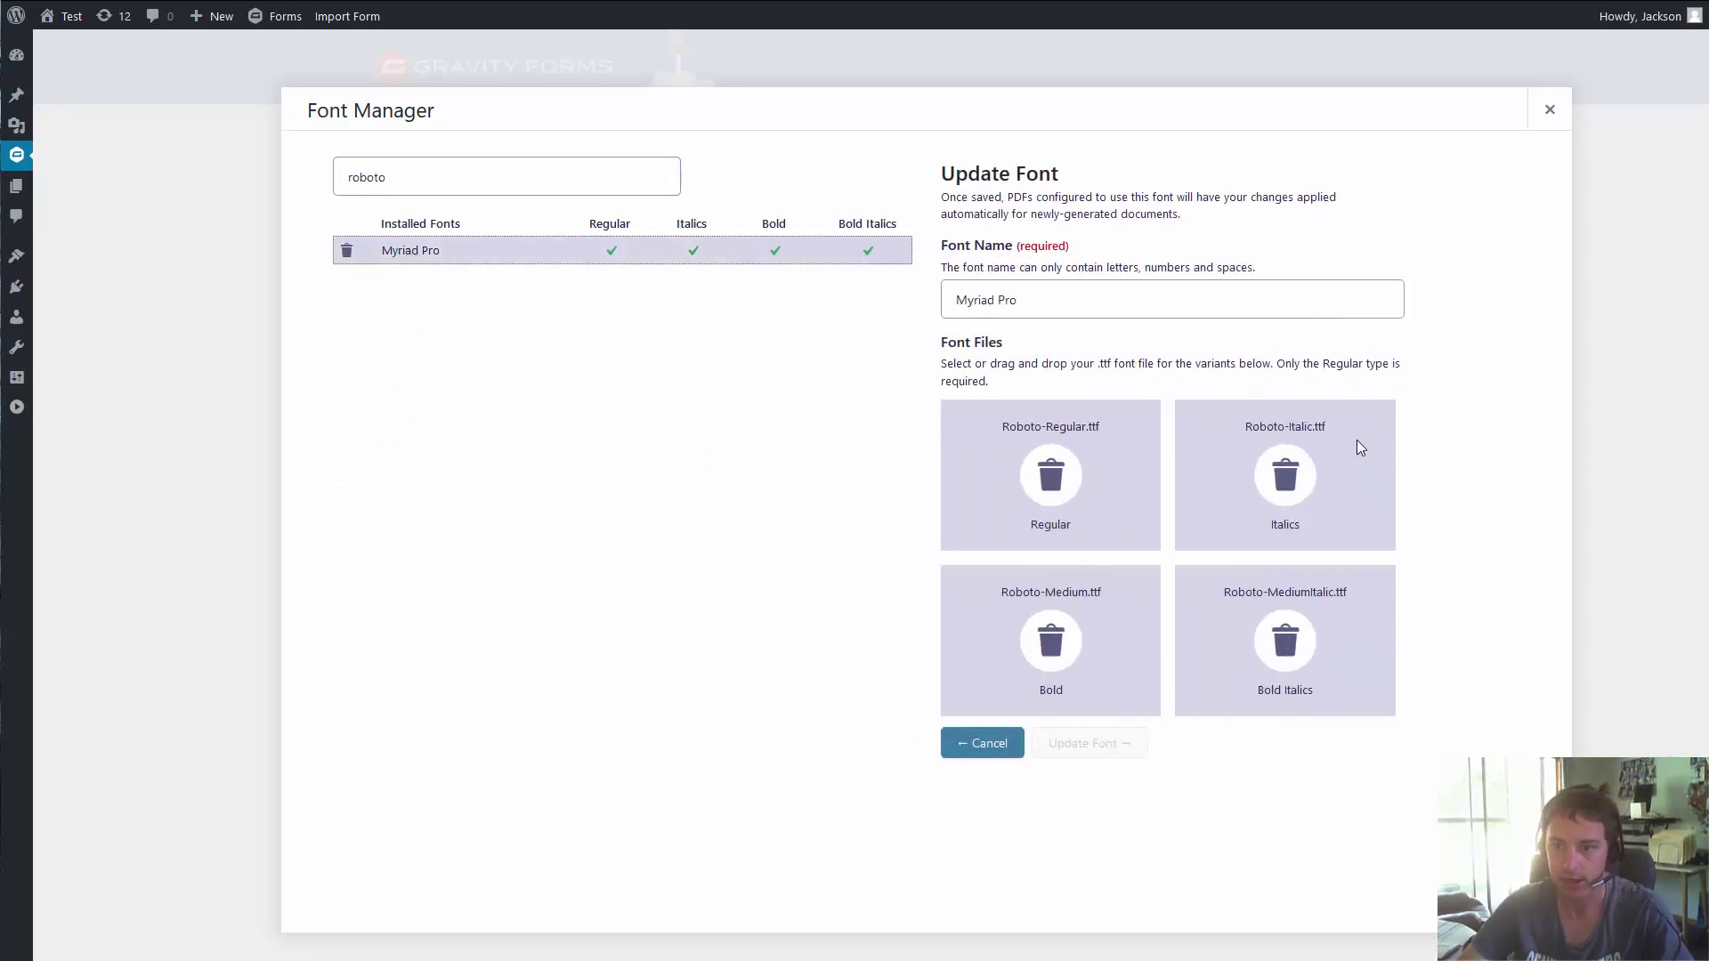
click(486, 262)
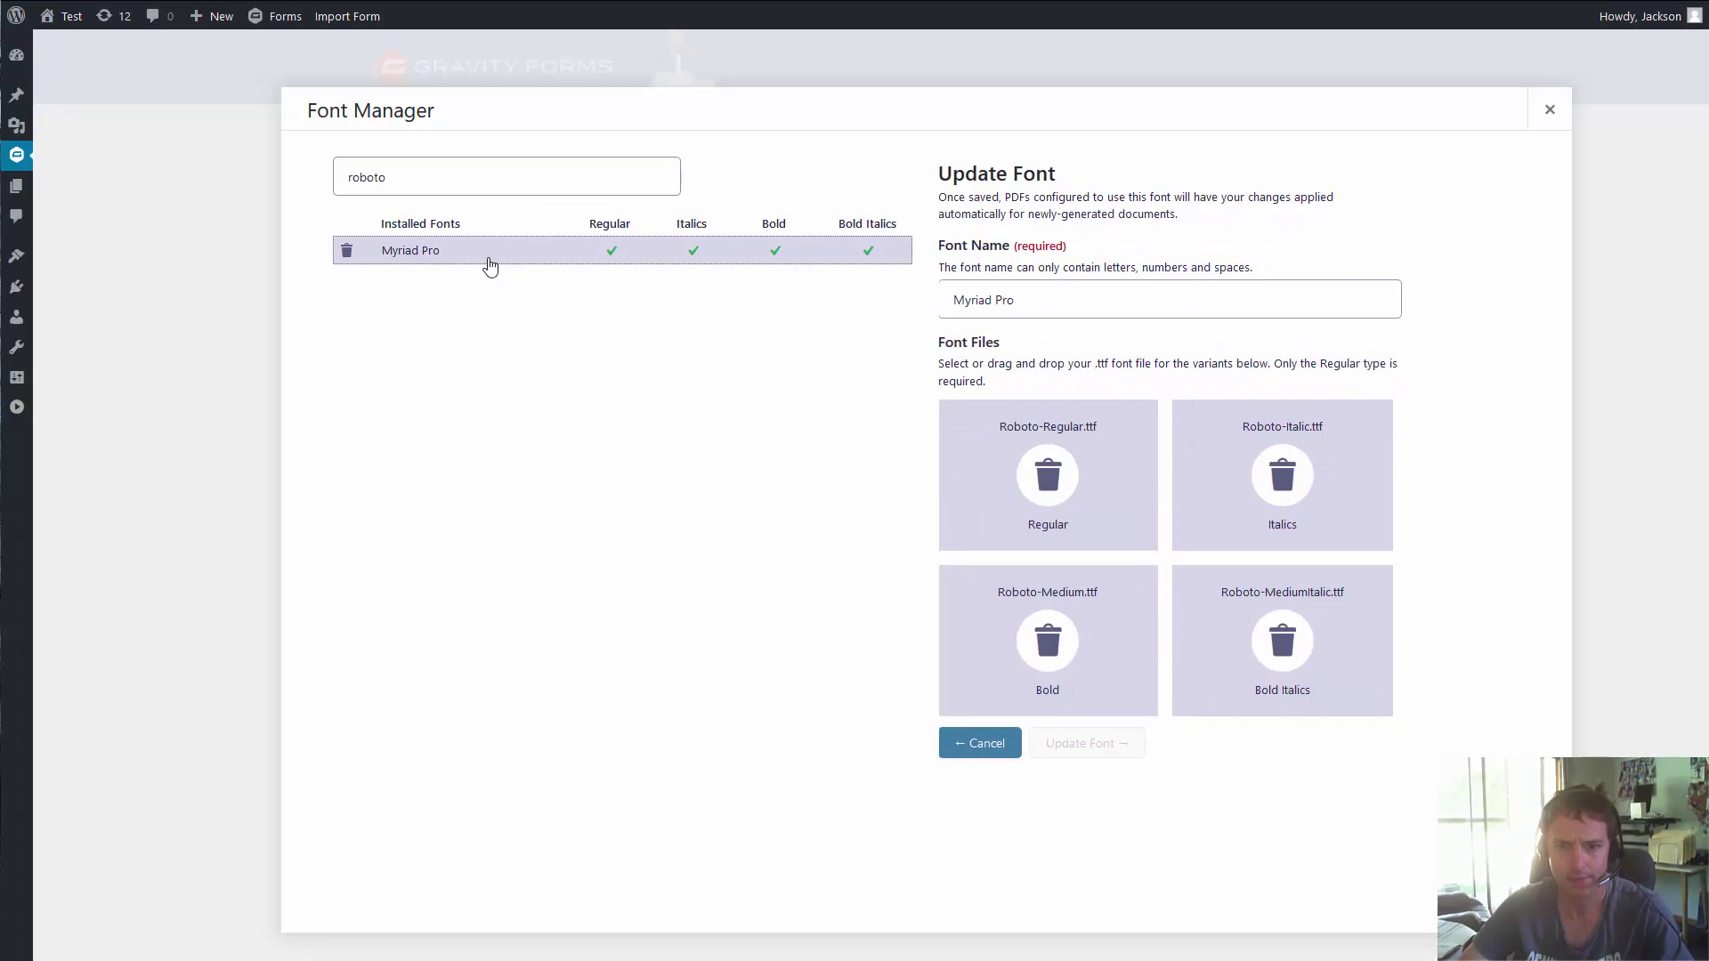
double_click(469, 172)
key(BackSpace)
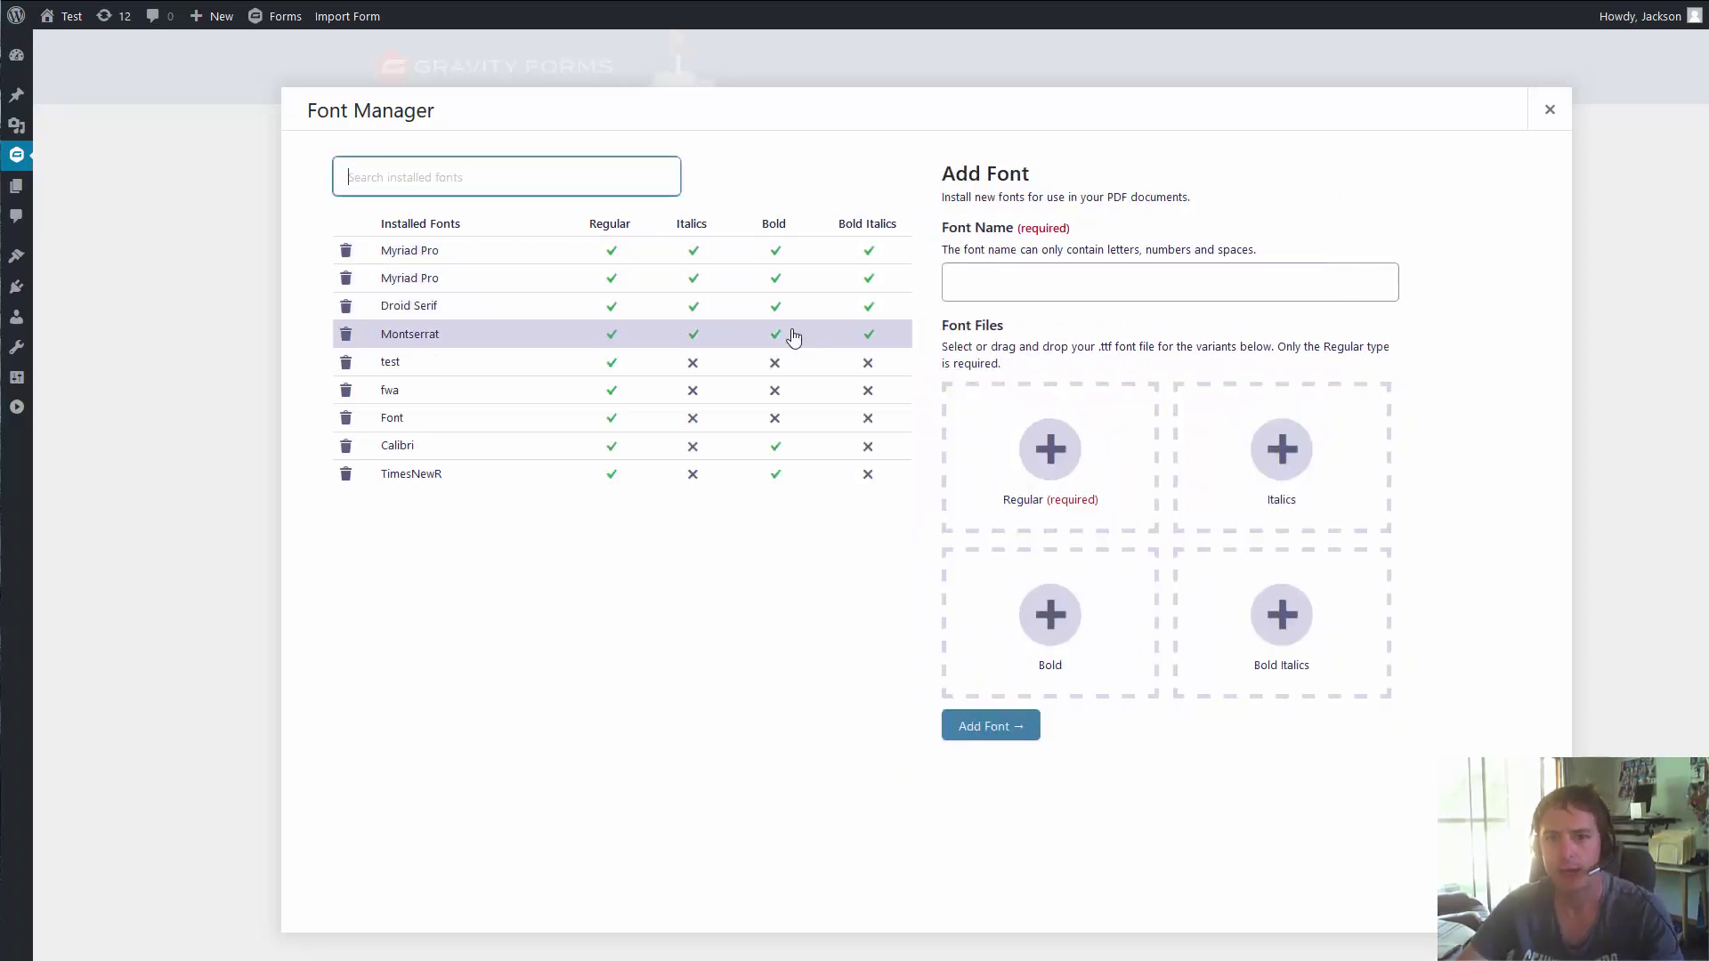
click(1079, 470)
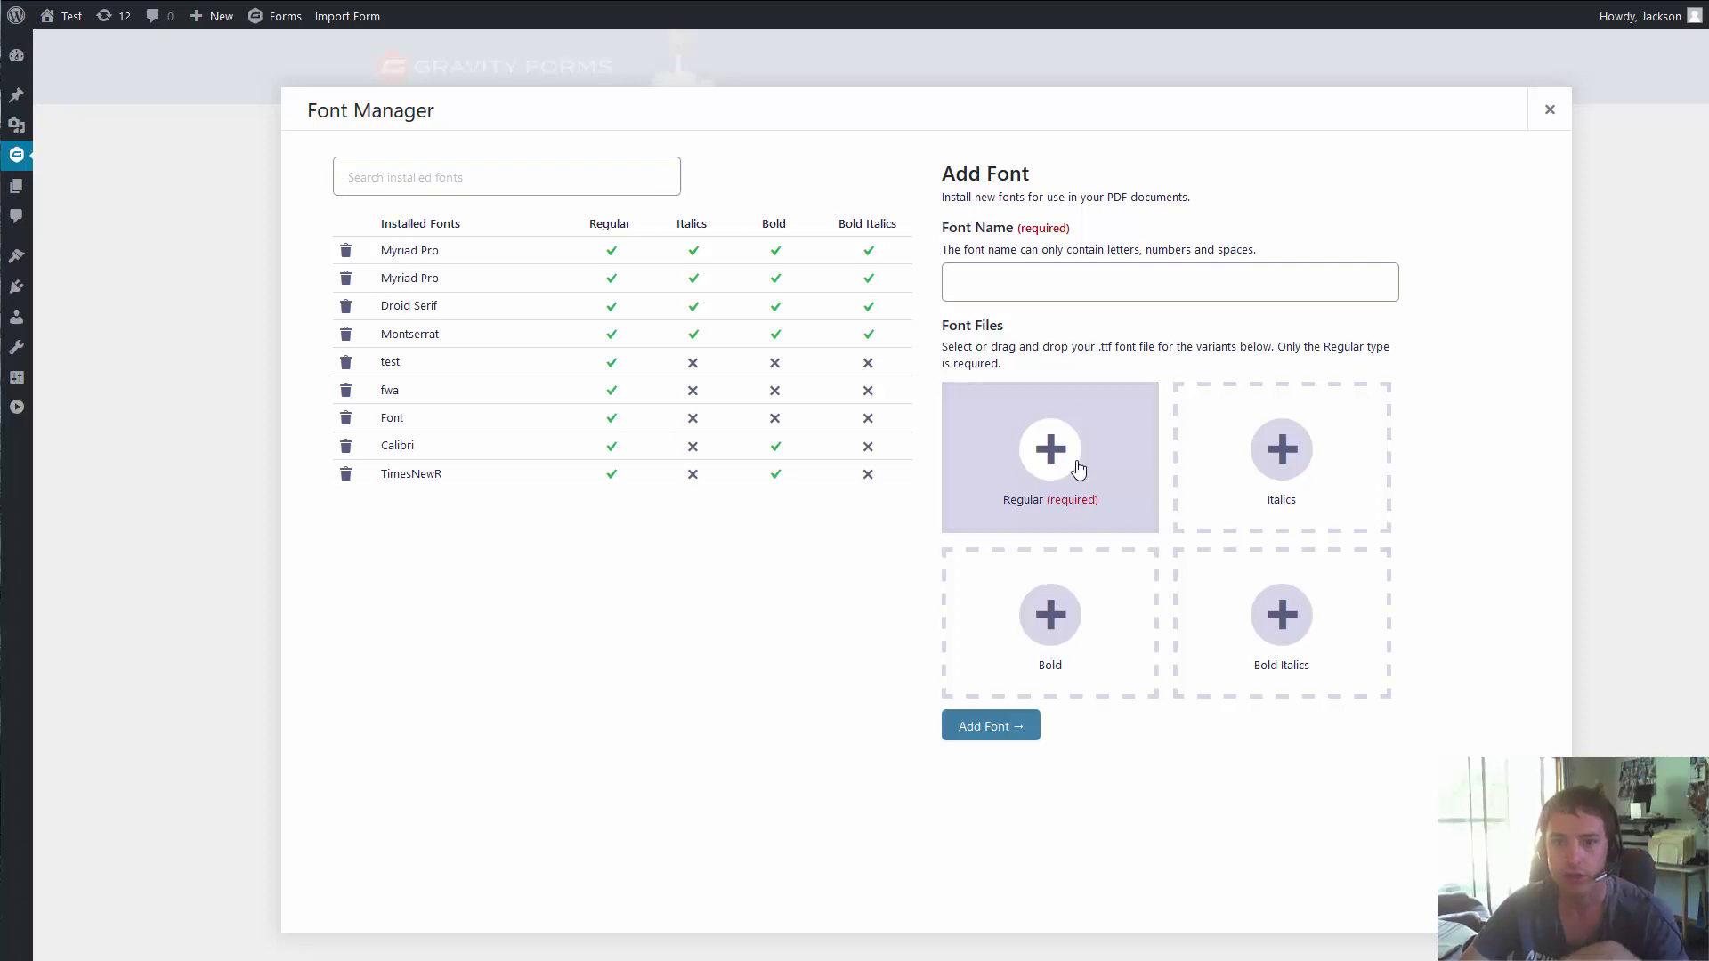
scroll(93, 250, up, 5)
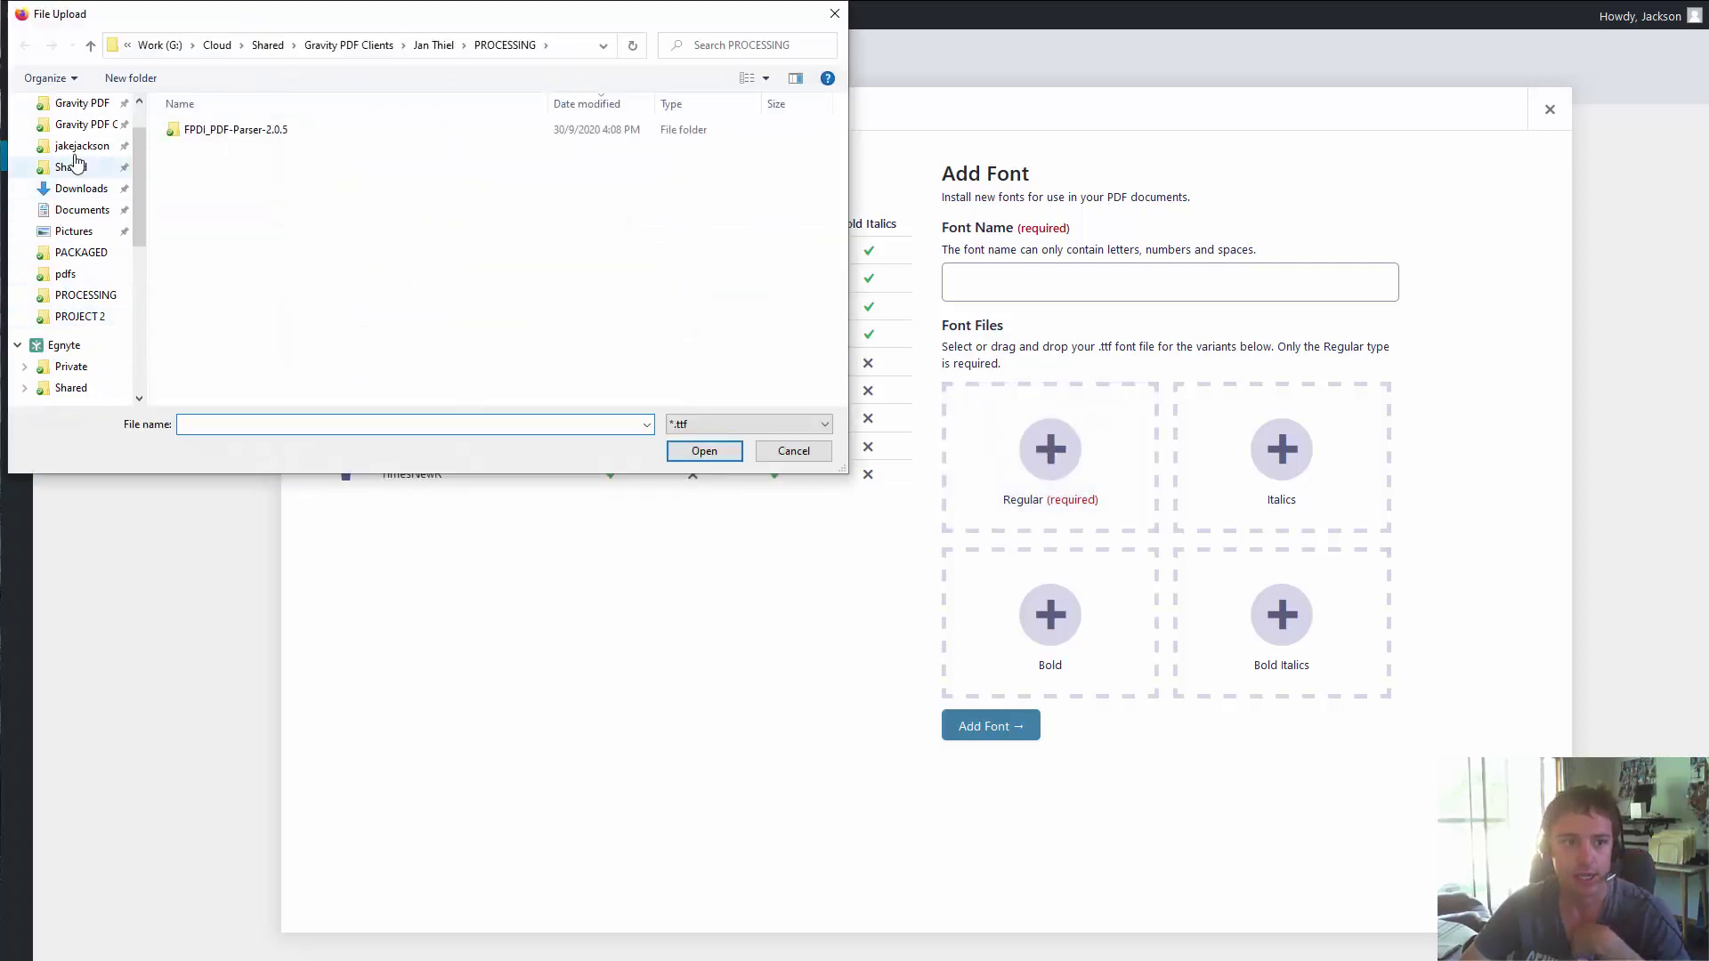
click(75, 189)
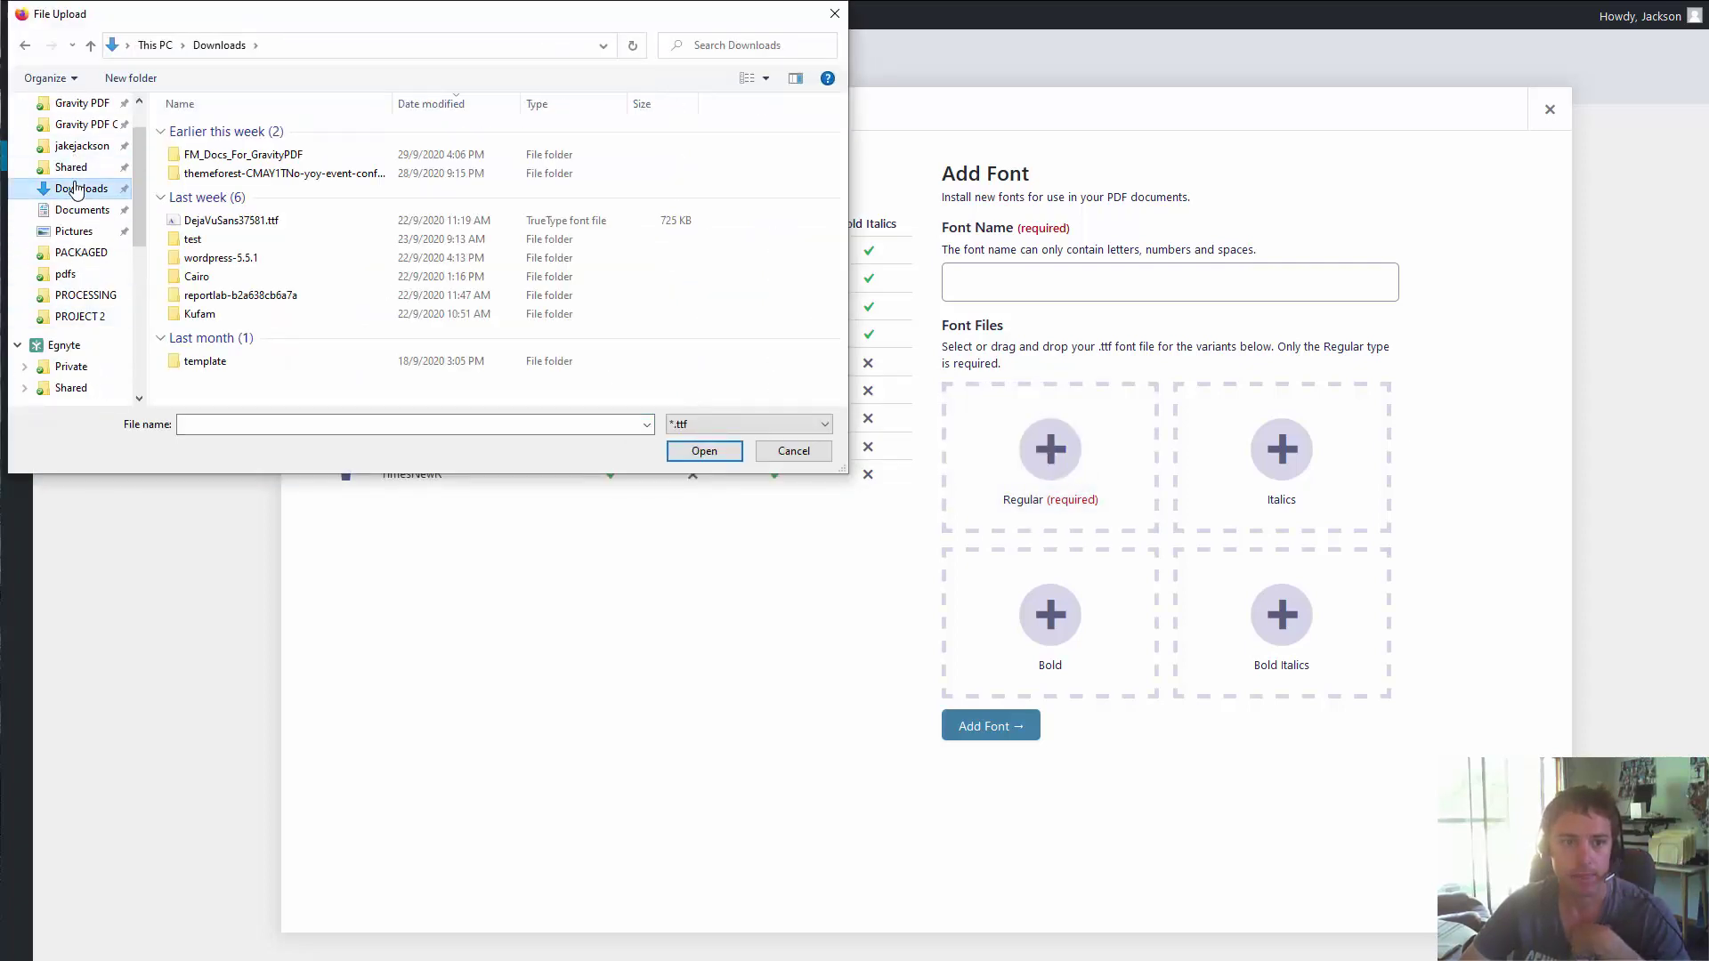
scroll(76, 189, up, 1)
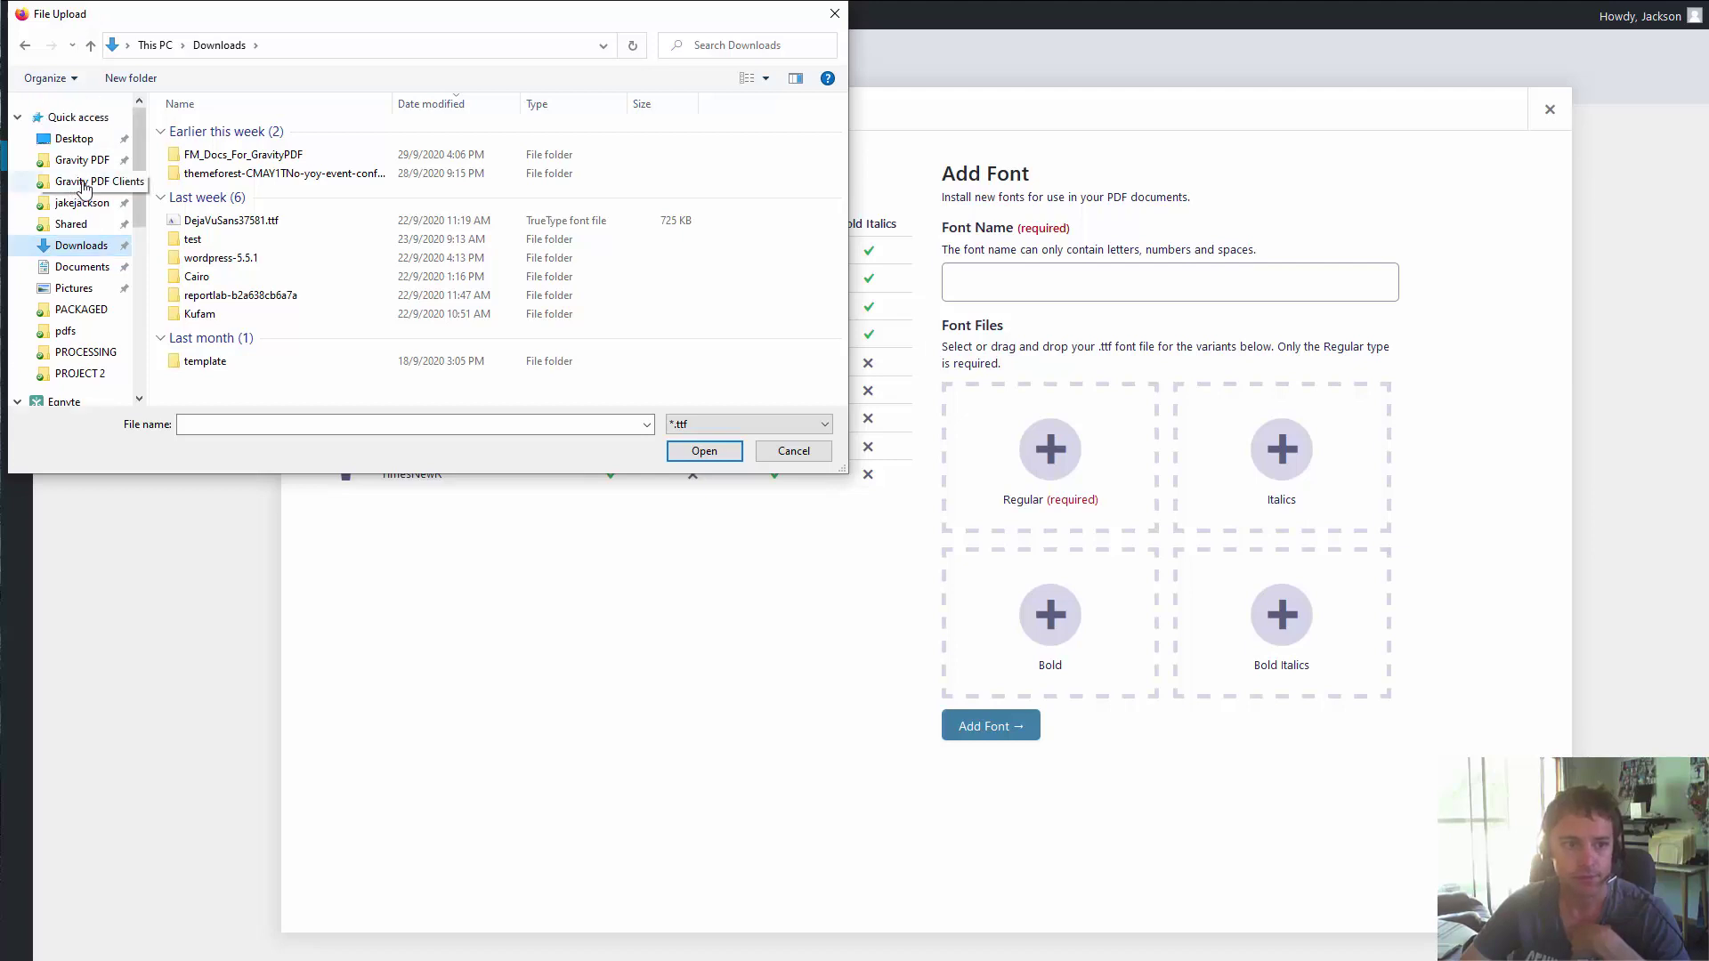
click(226, 222)
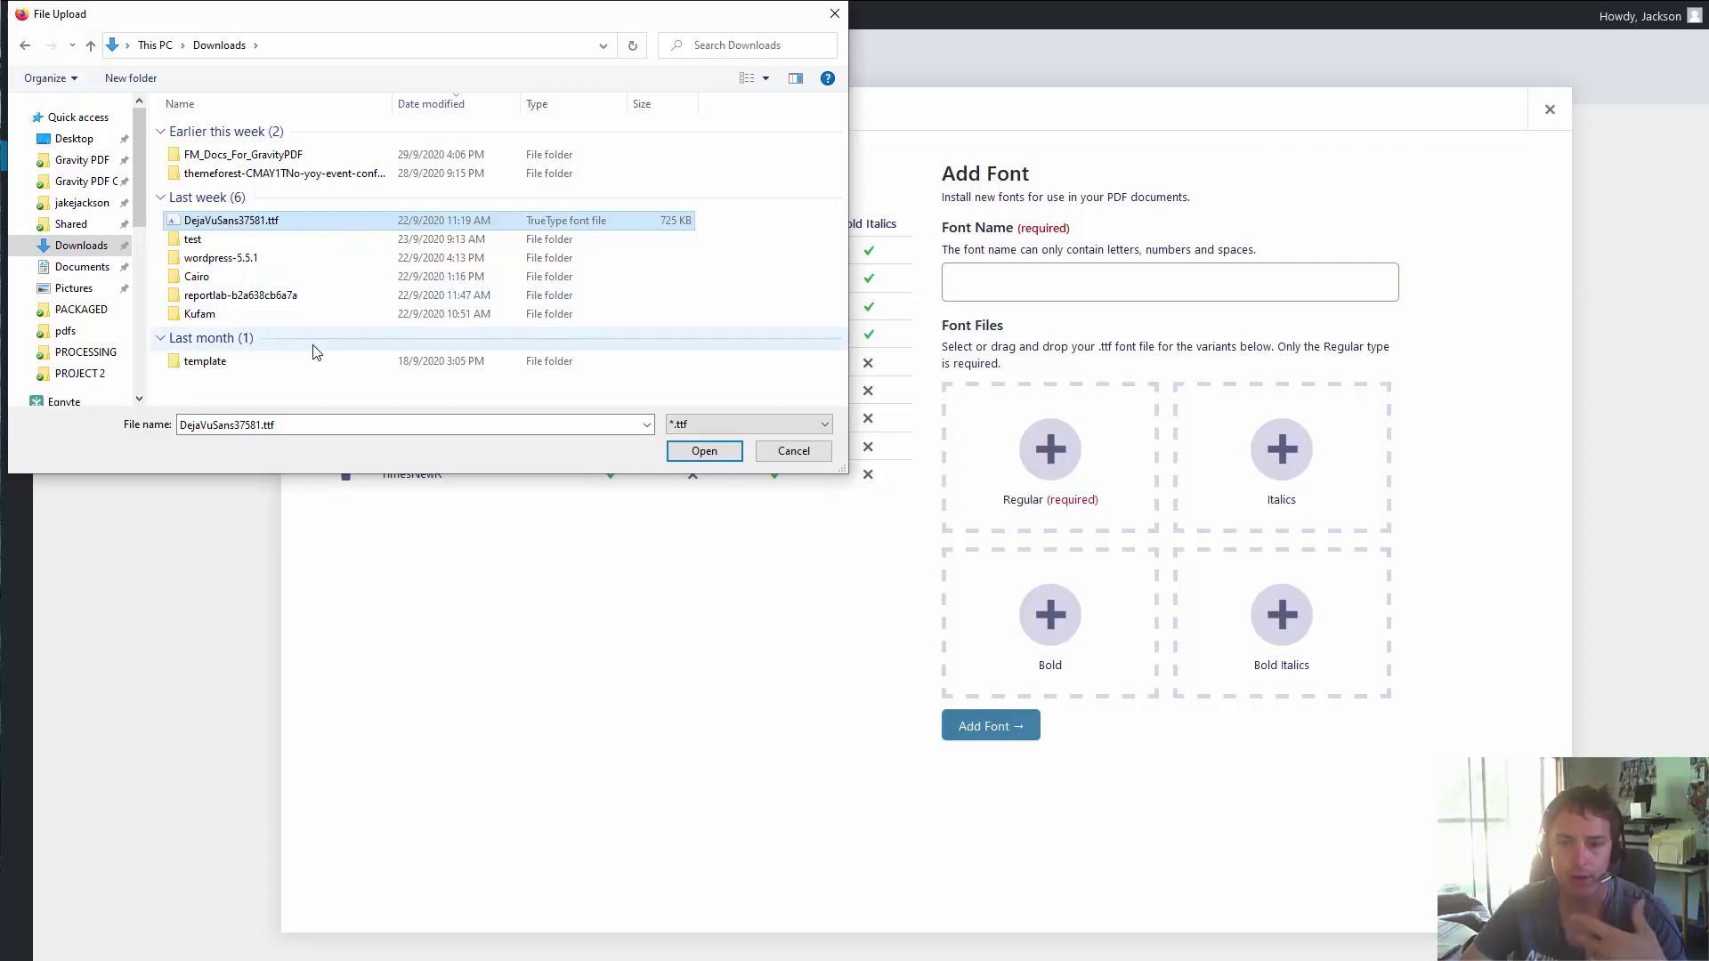
click(791, 452)
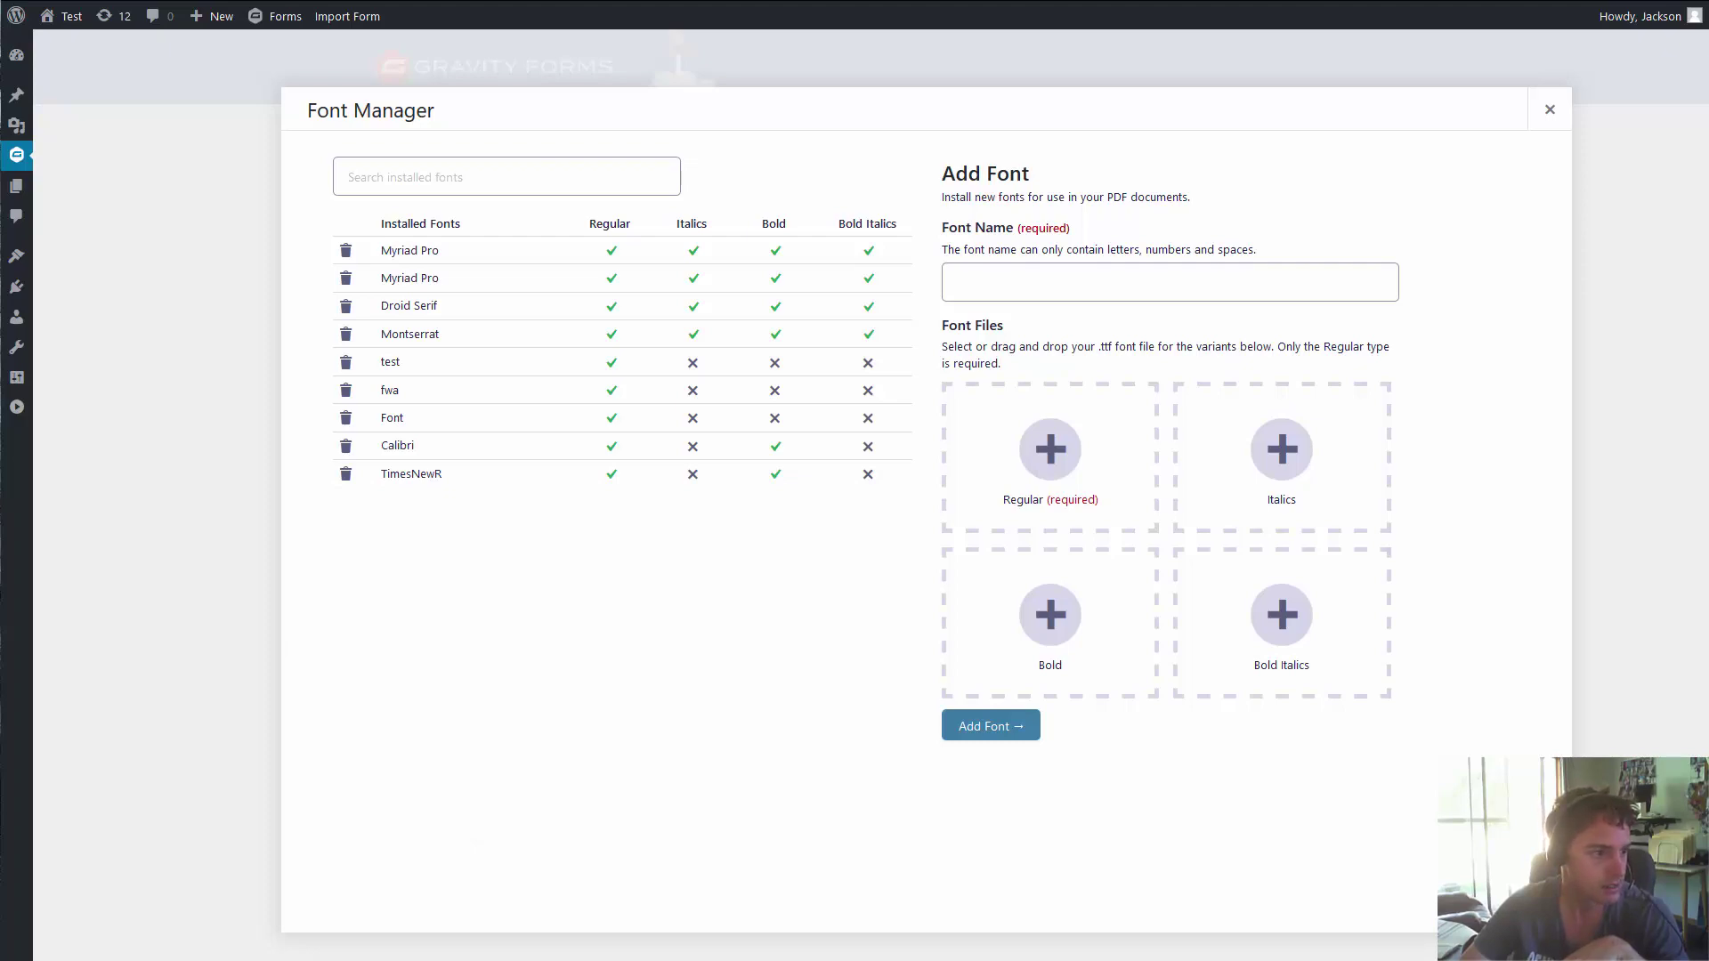
- Switch to File Explorer and rename DJH07948.jpg in the Downloads folder as DJH07948.ttf, accepting the extension change
drag(0, 133, 626, 138)
click(474, 634)
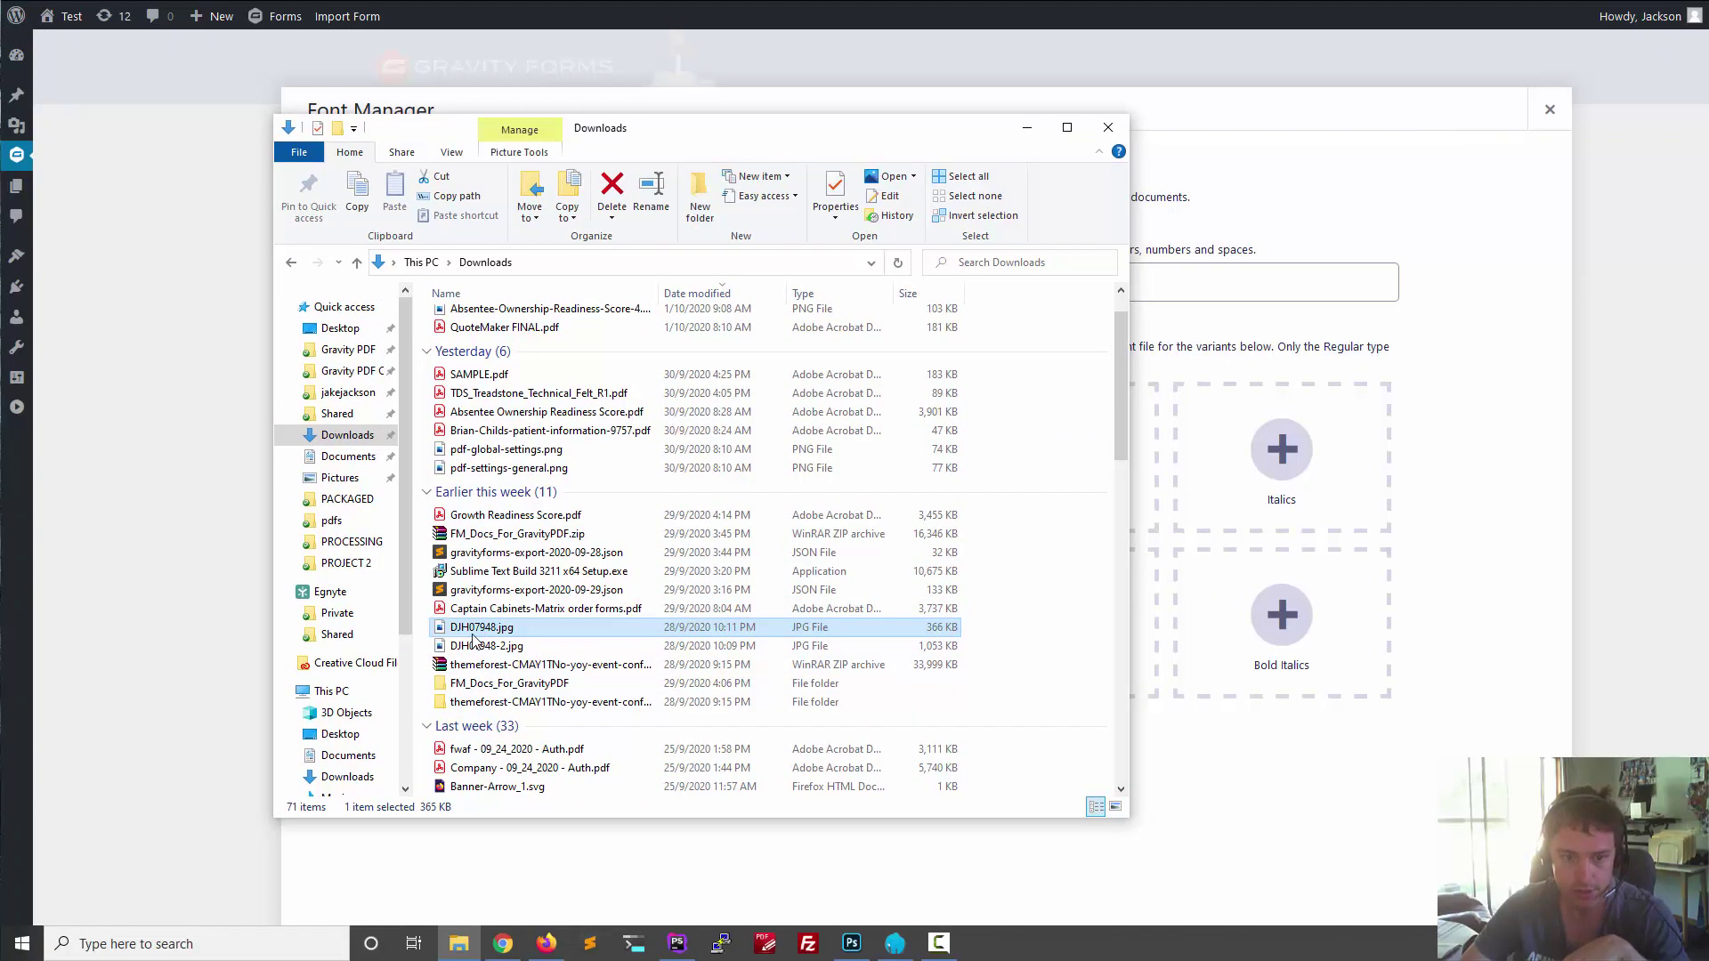
click(509, 633)
double_click(505, 627)
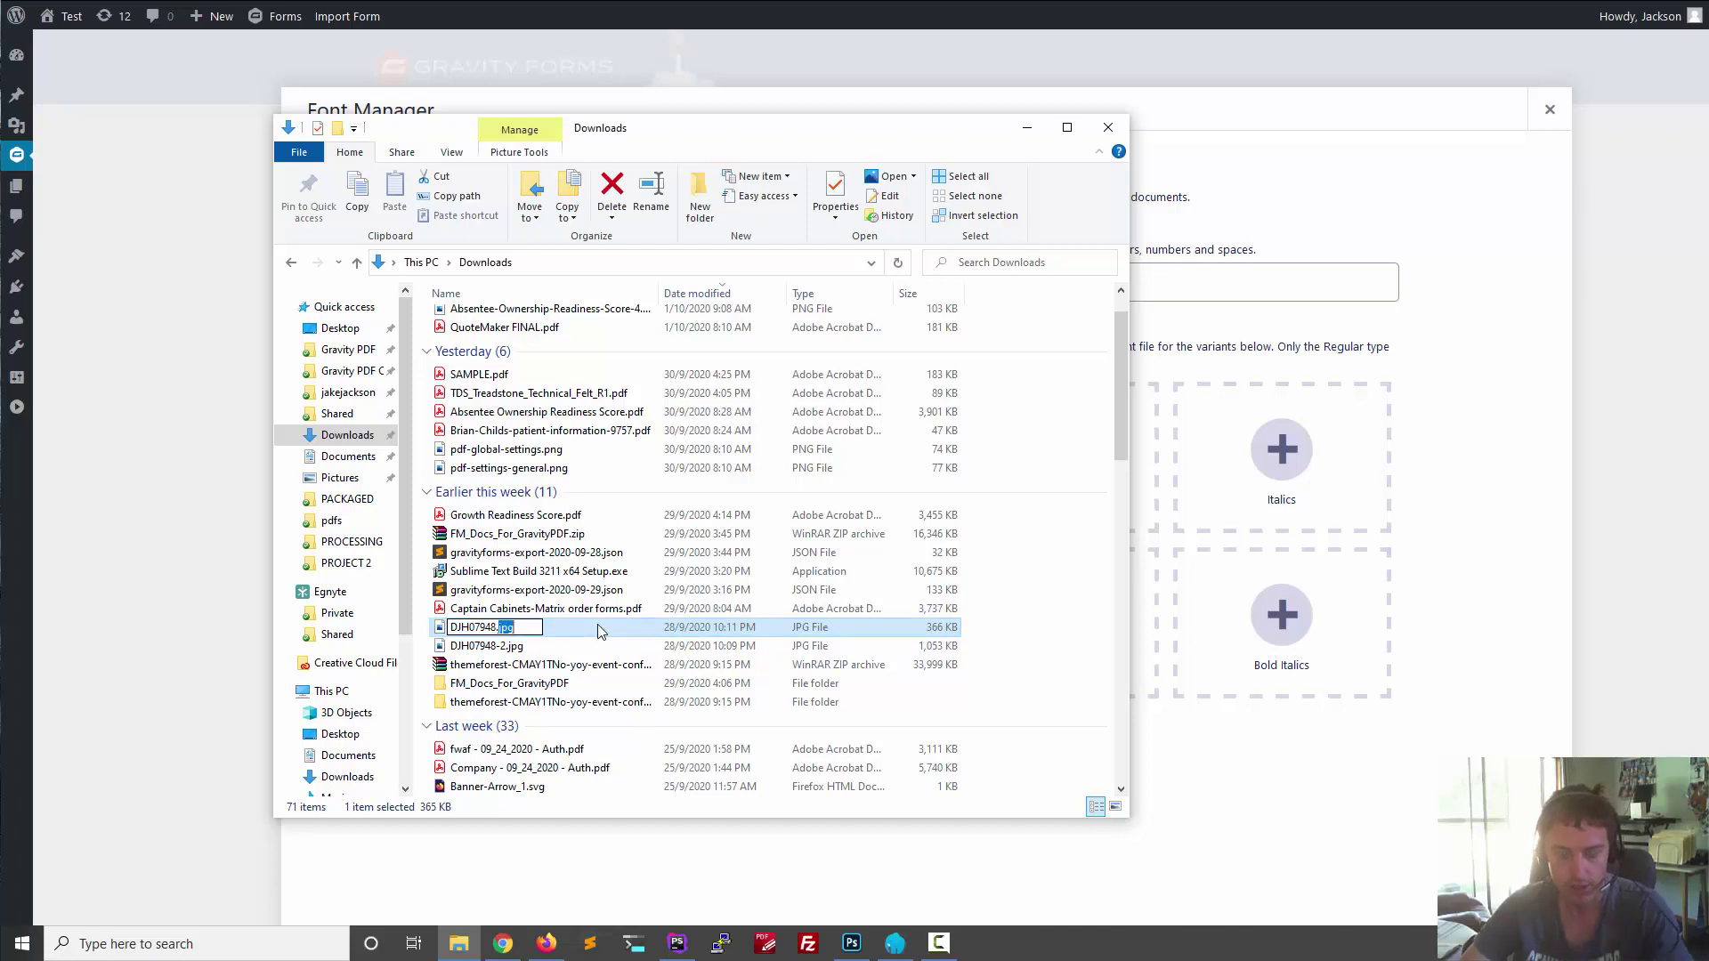
text(ttf)
key(Return)
key(Return)
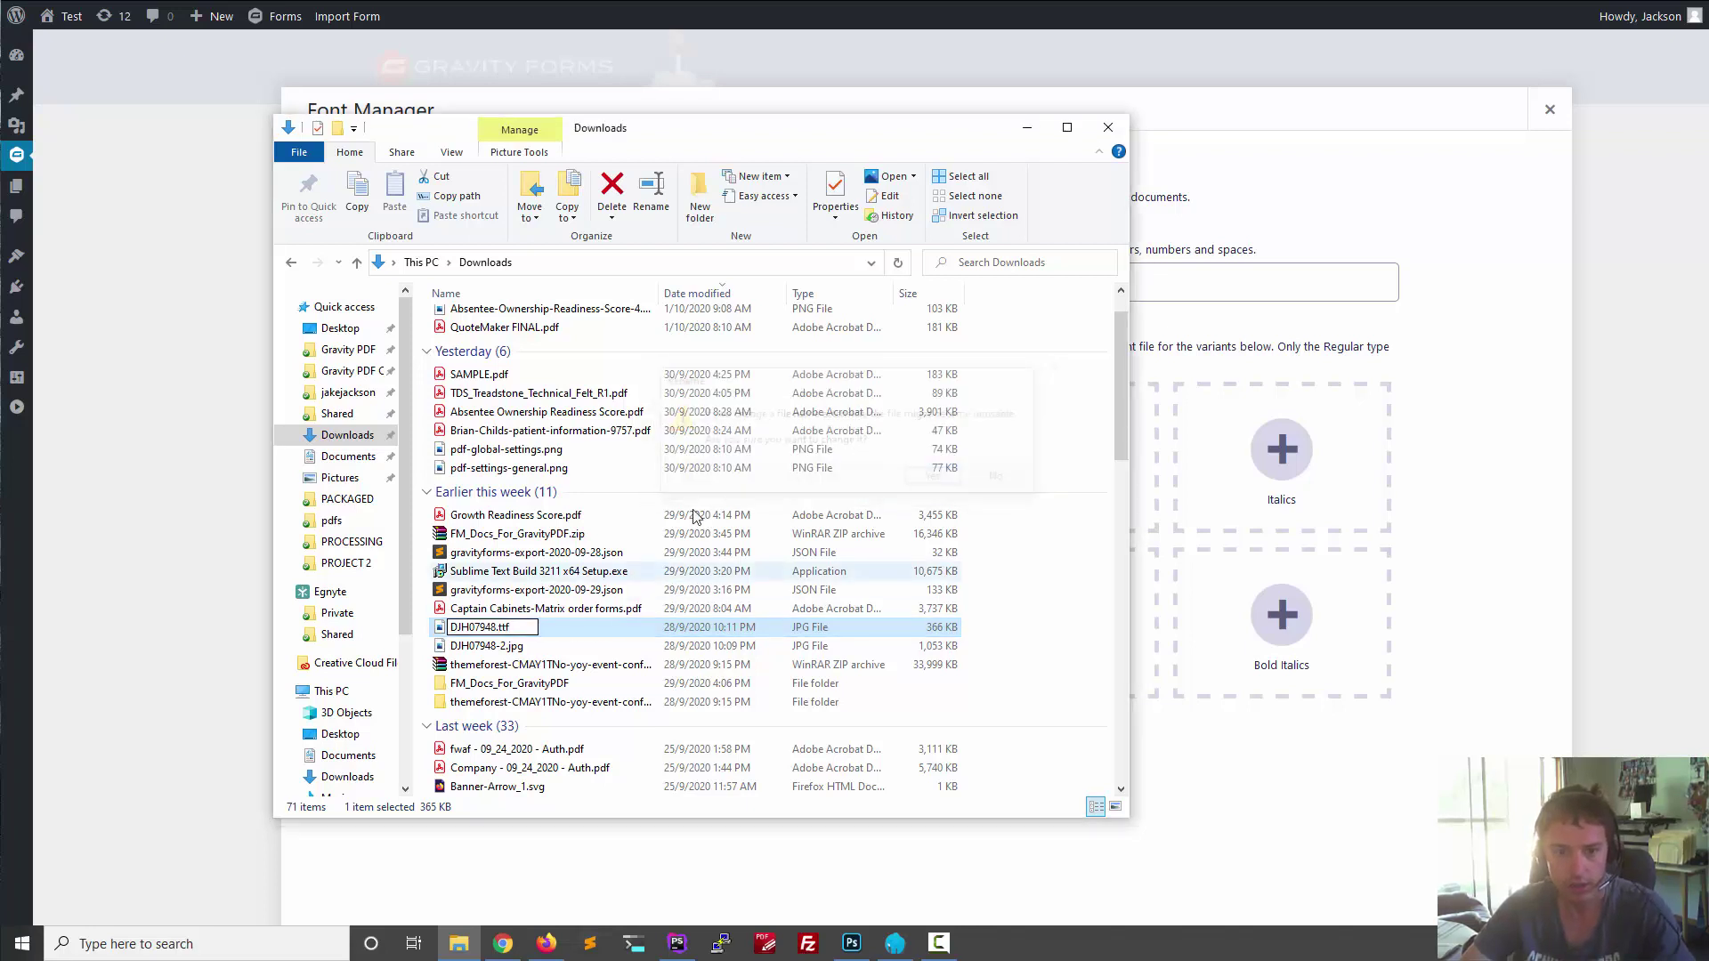
- Try to add a font named Font in the browser's Font Manager, with DJH07948.ttf from Downloads as its Regular file
drag(475, 631, 1145, 424)
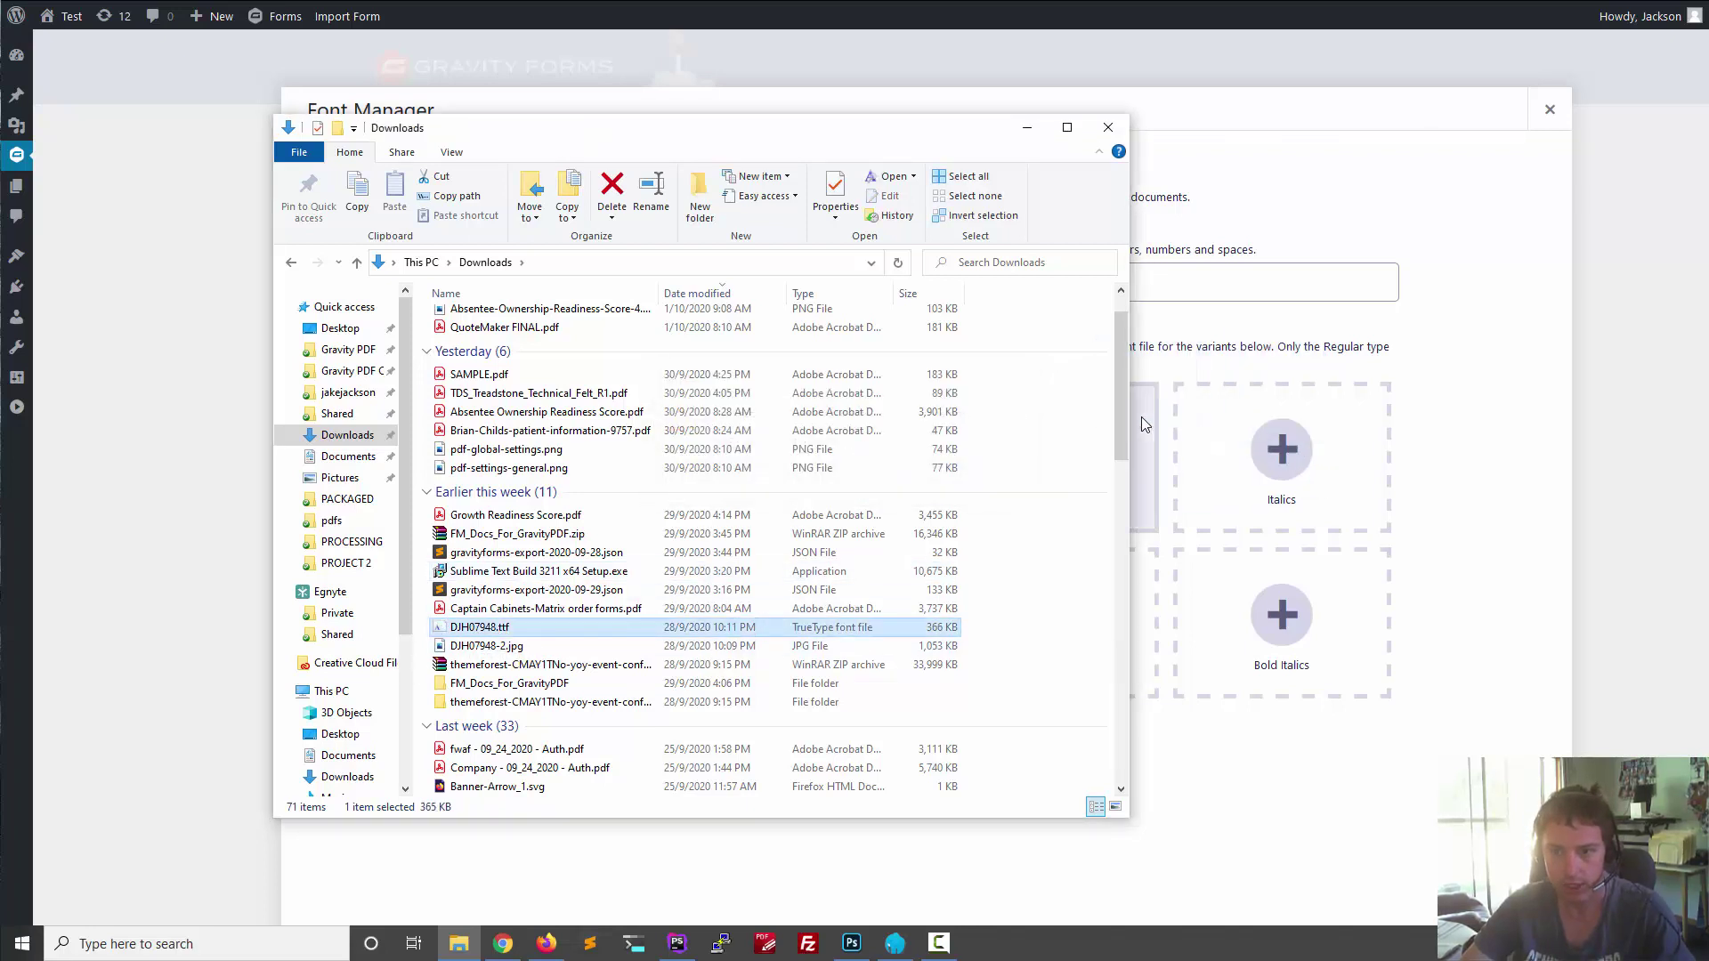
click(1145, 425)
text(Font)
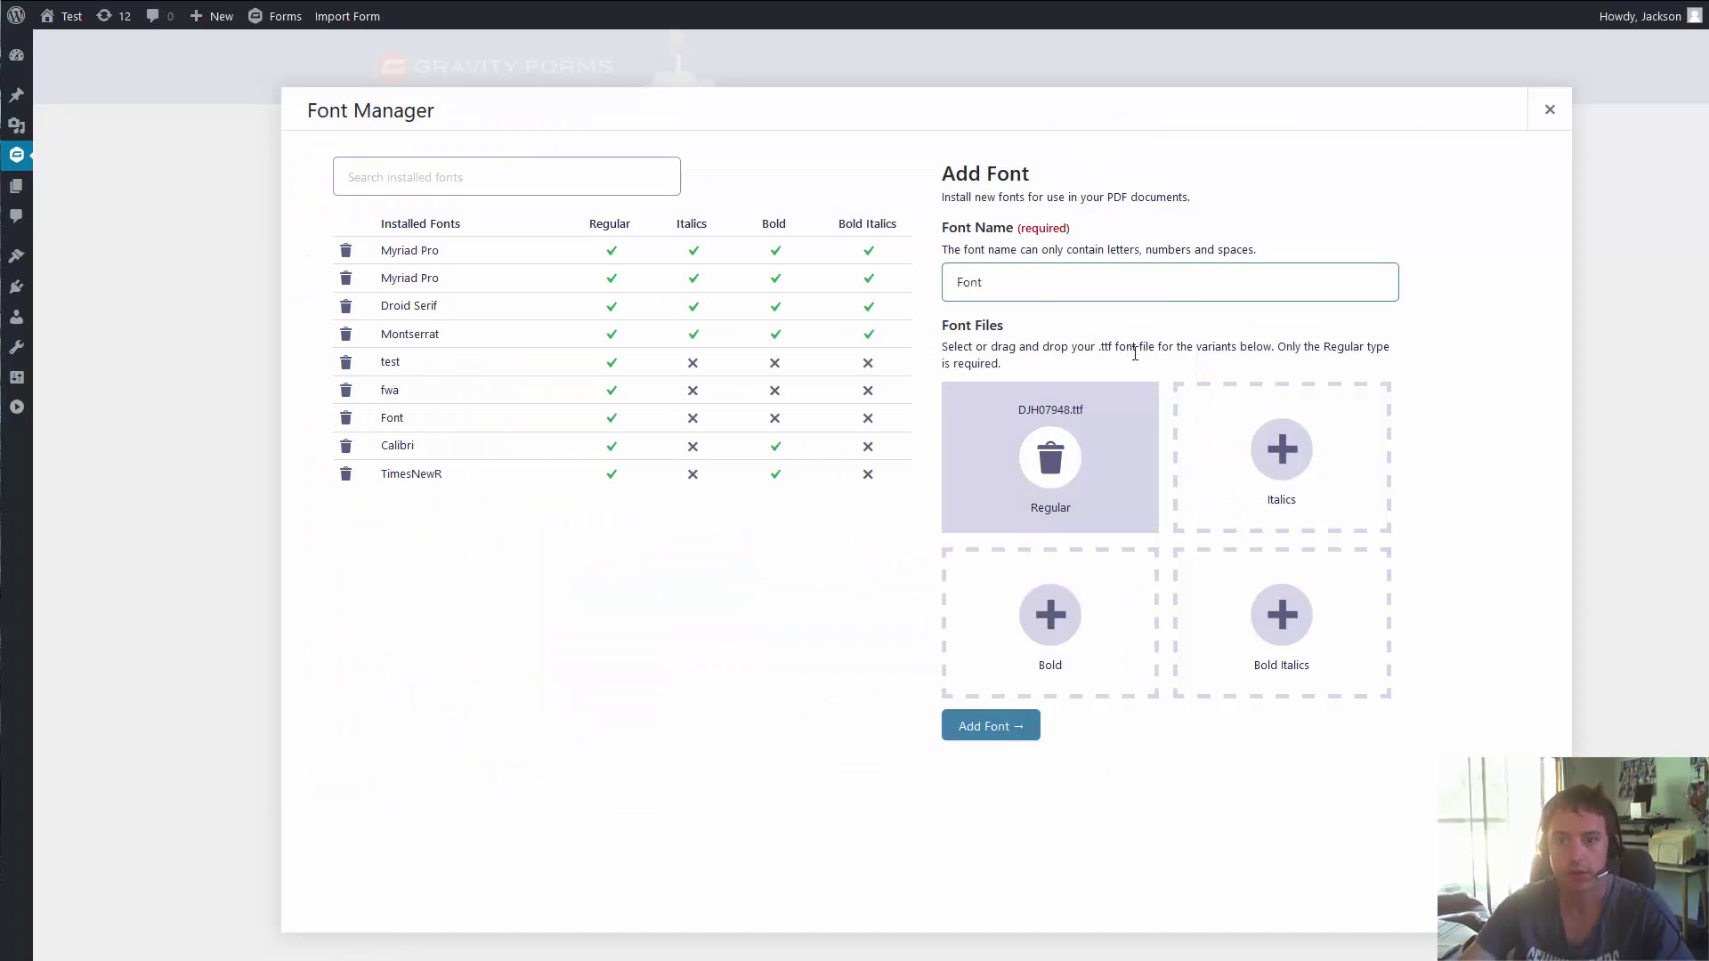
click(966, 727)
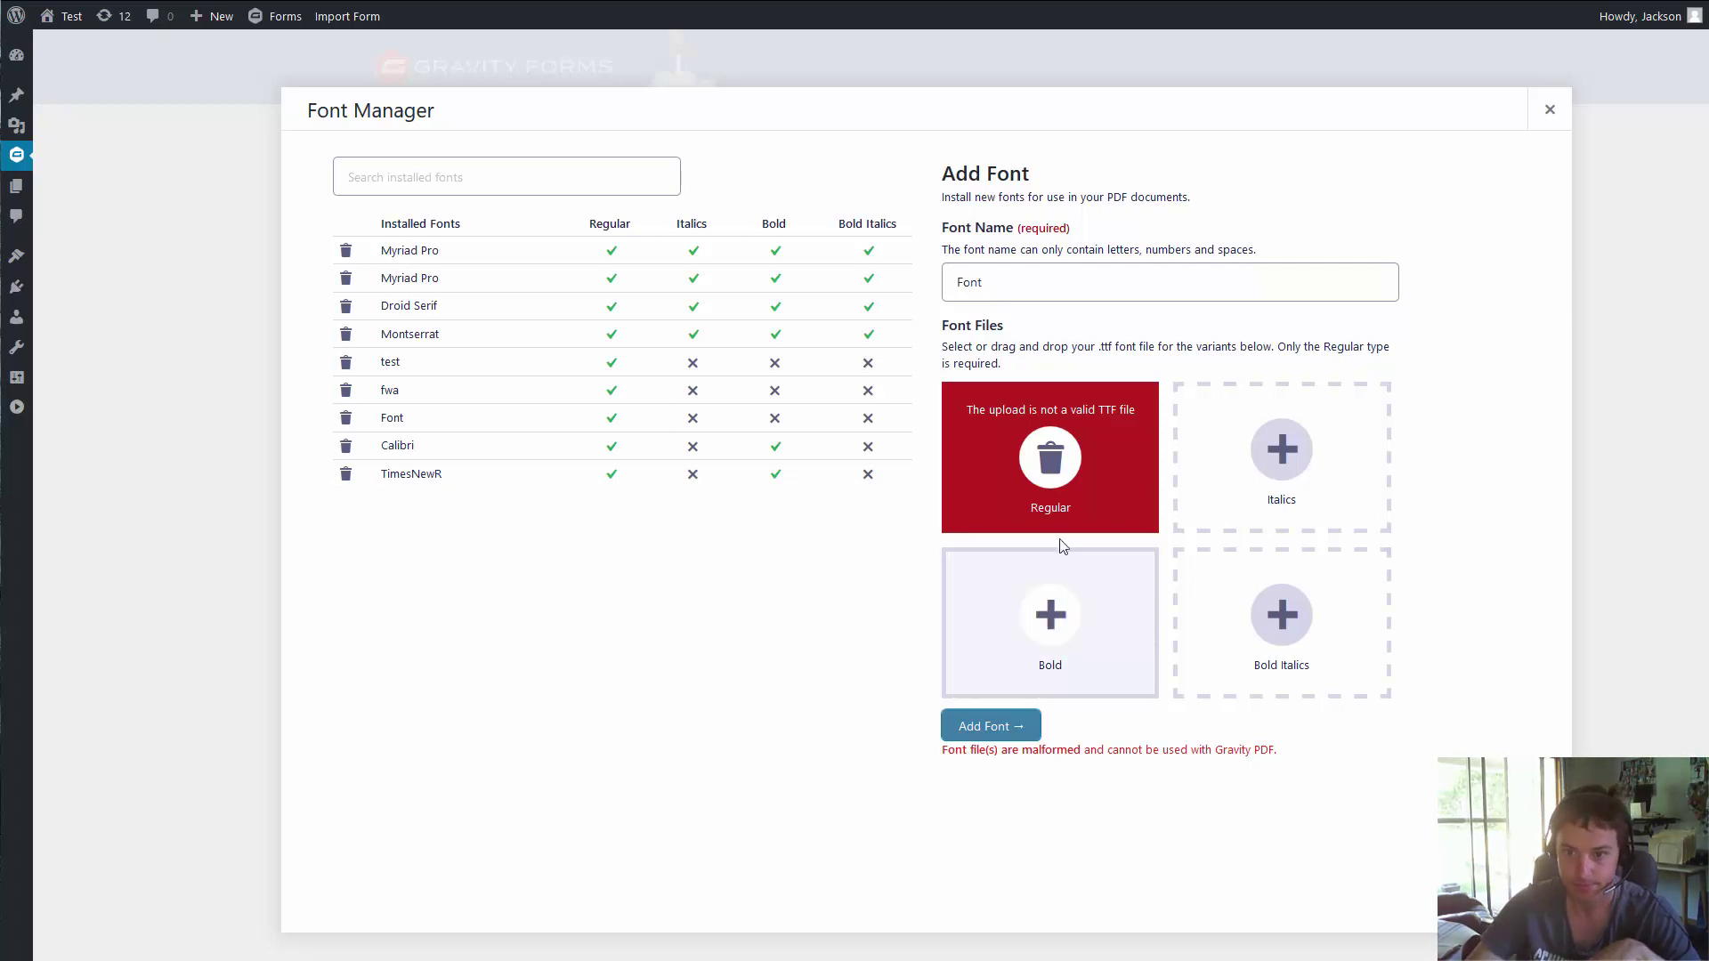
- Remove the rejected Regular file and choose DejaVuSans37581.ttf from the Downloads folder in its place
click(1045, 454)
click(1039, 444)
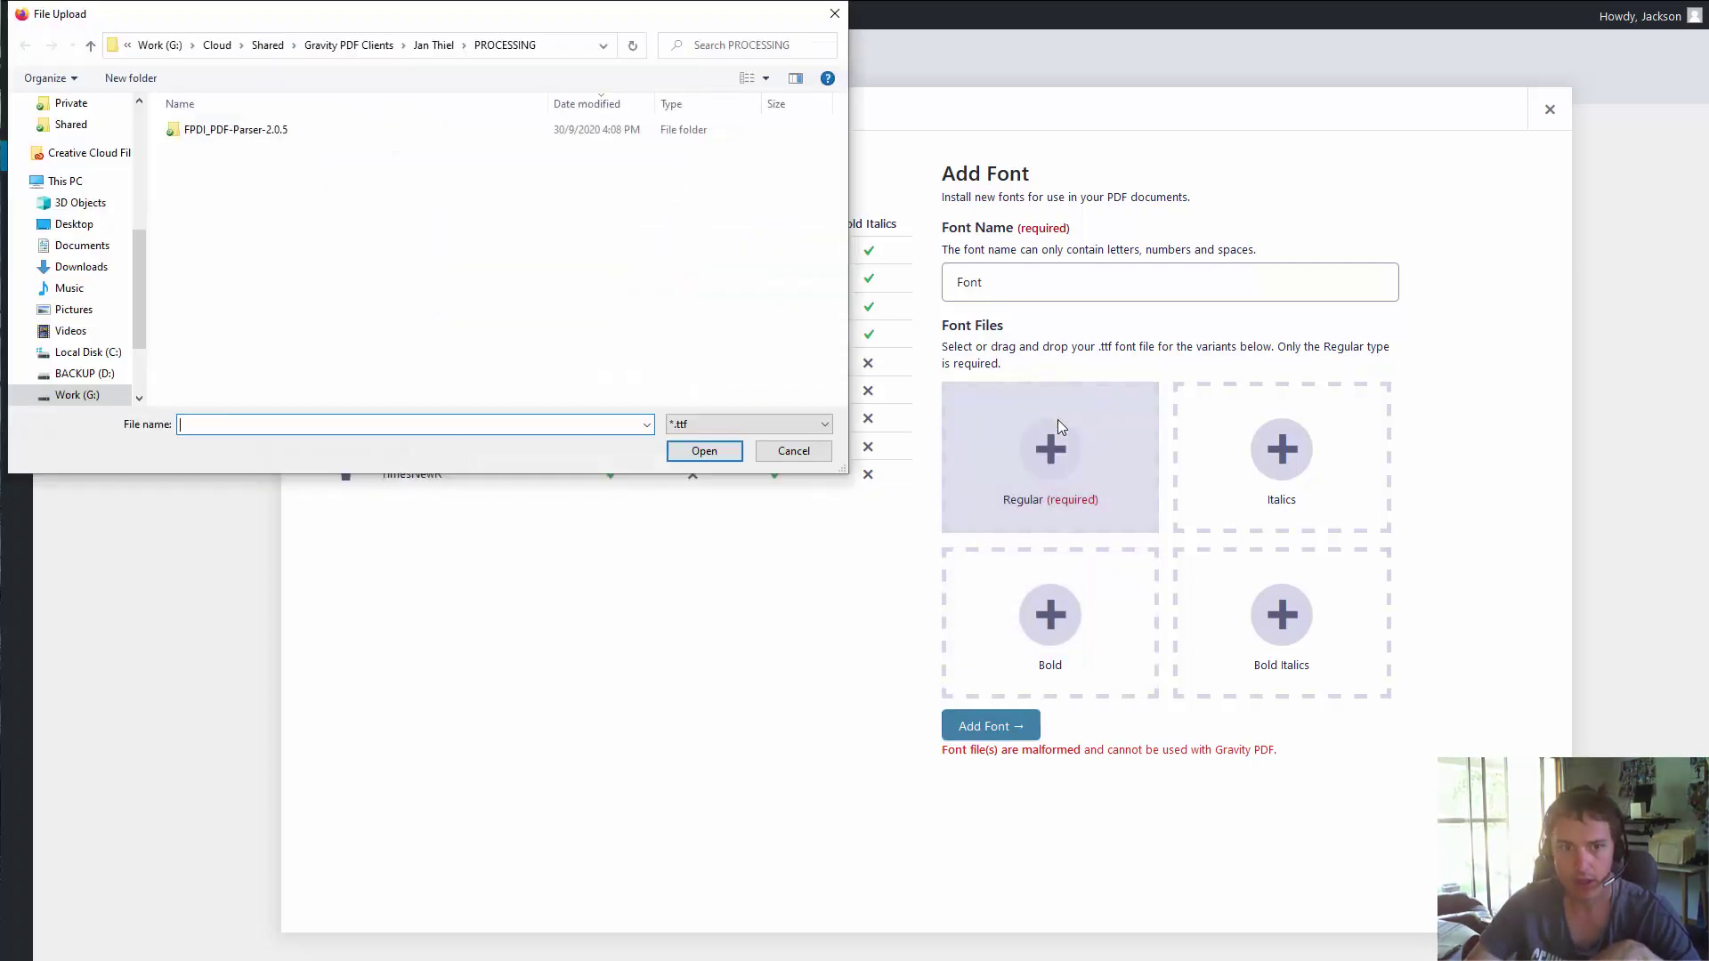
scroll(93, 165, up, 1)
click(82, 147)
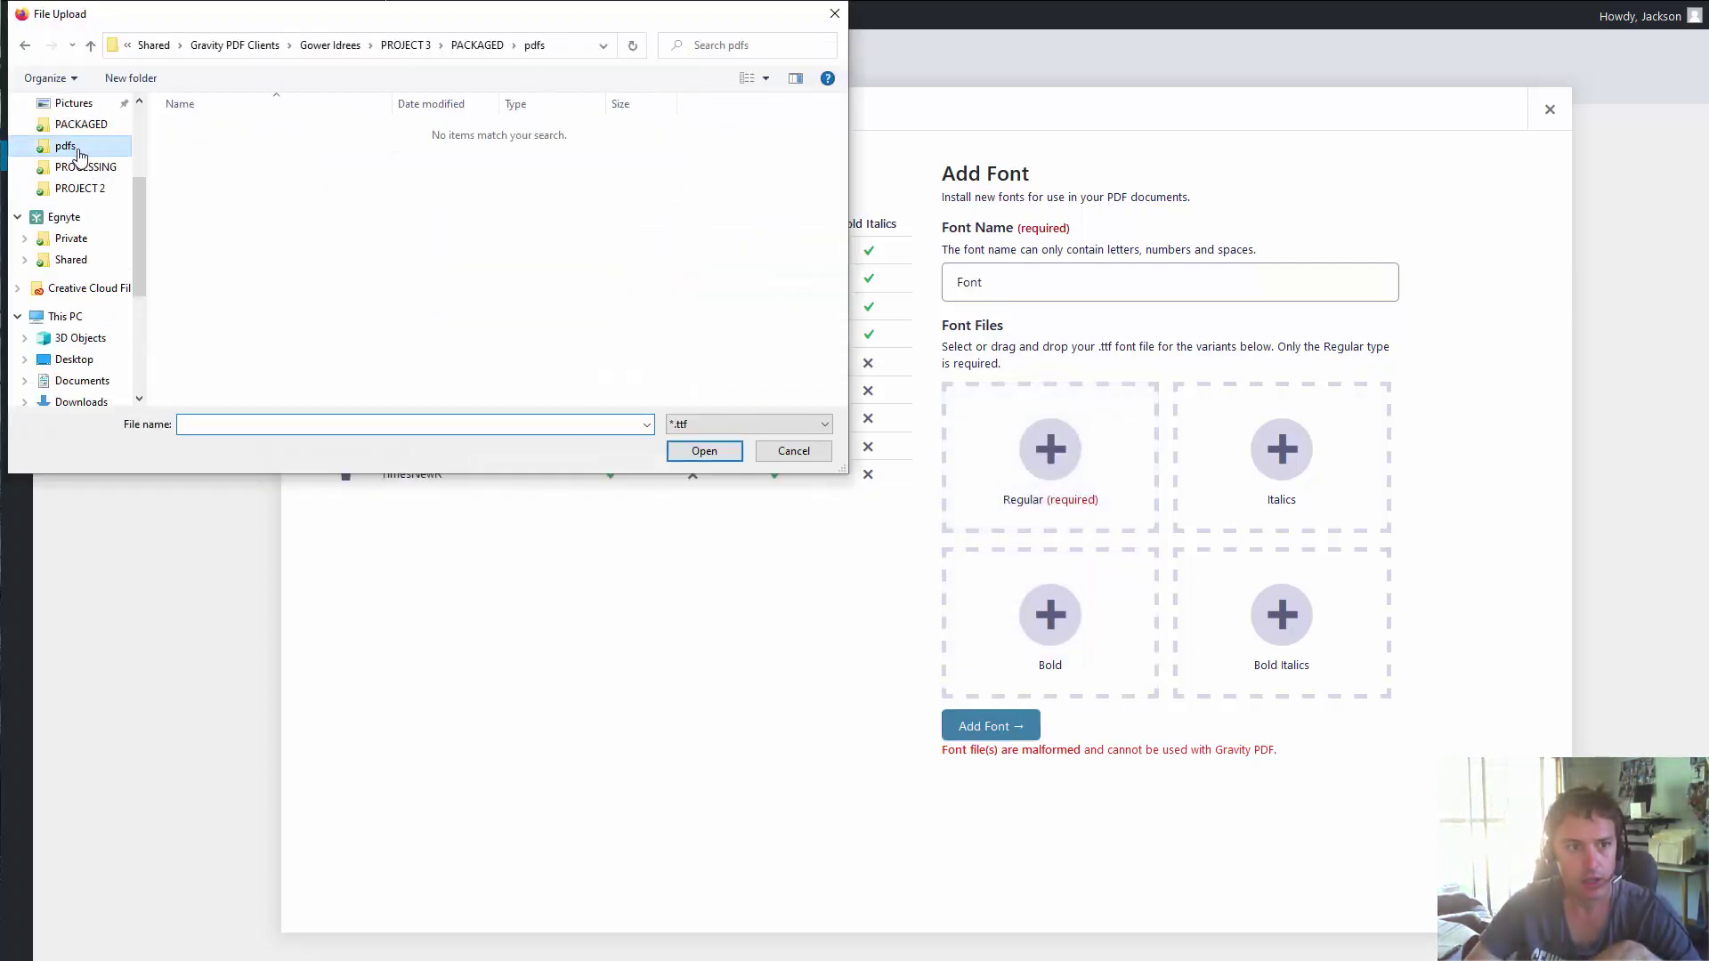
scroll(84, 156, up, 2)
click(89, 168)
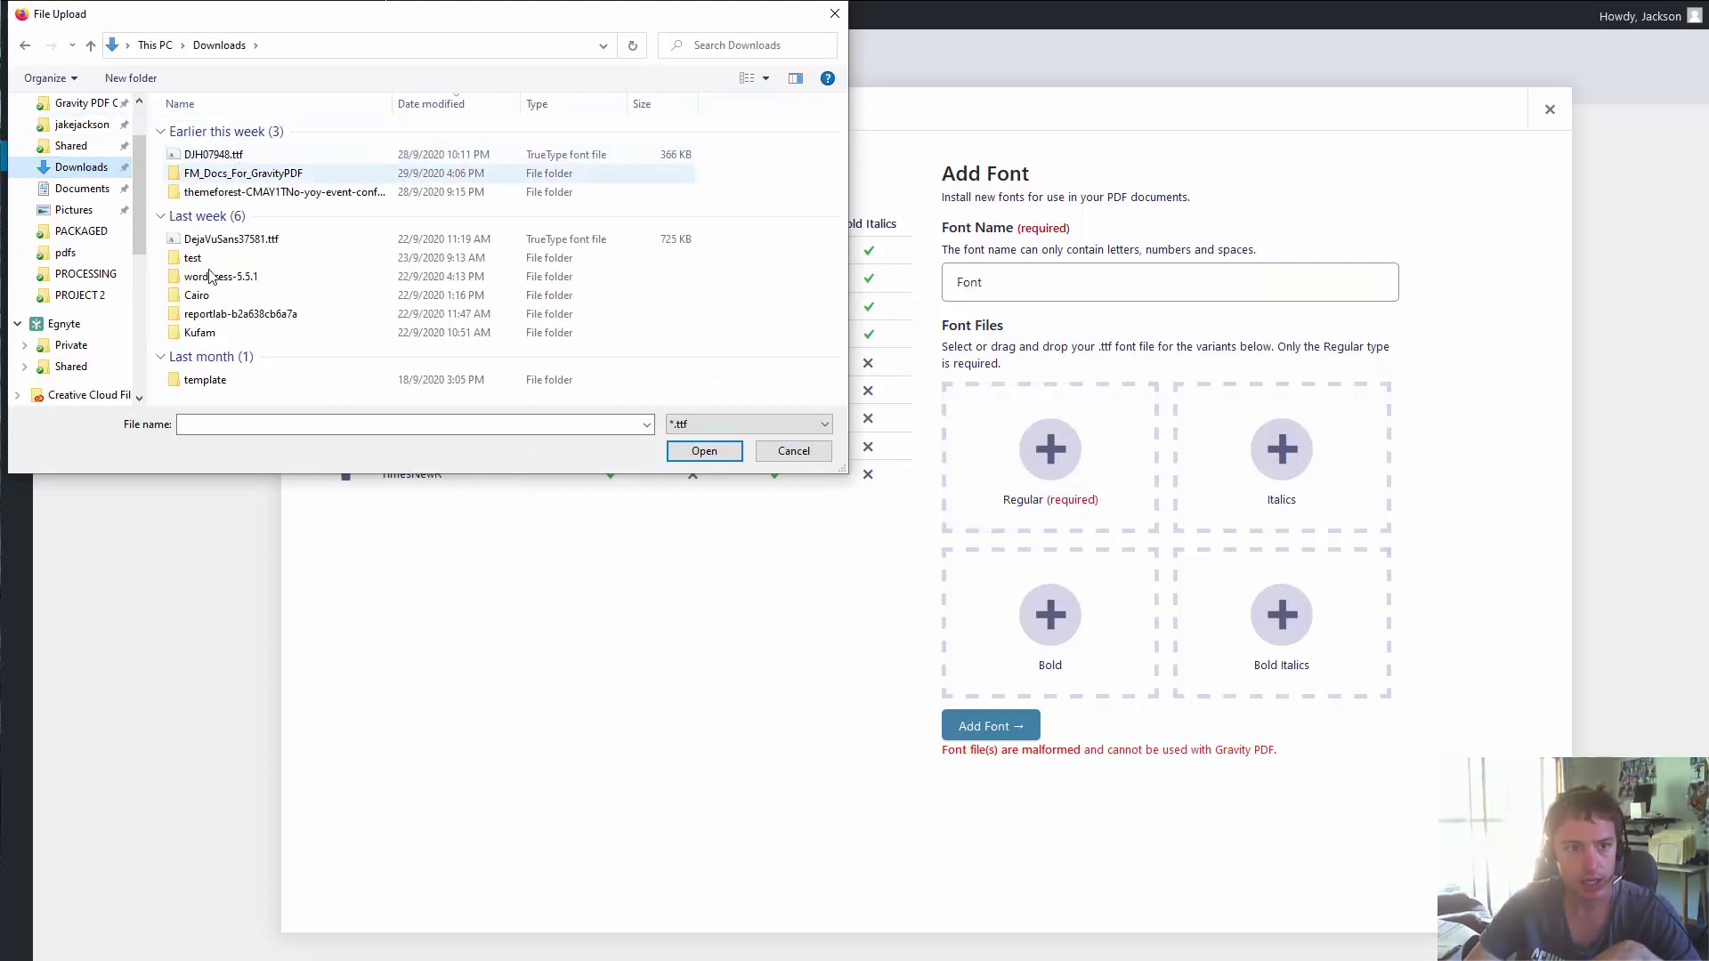
double_click(223, 241)
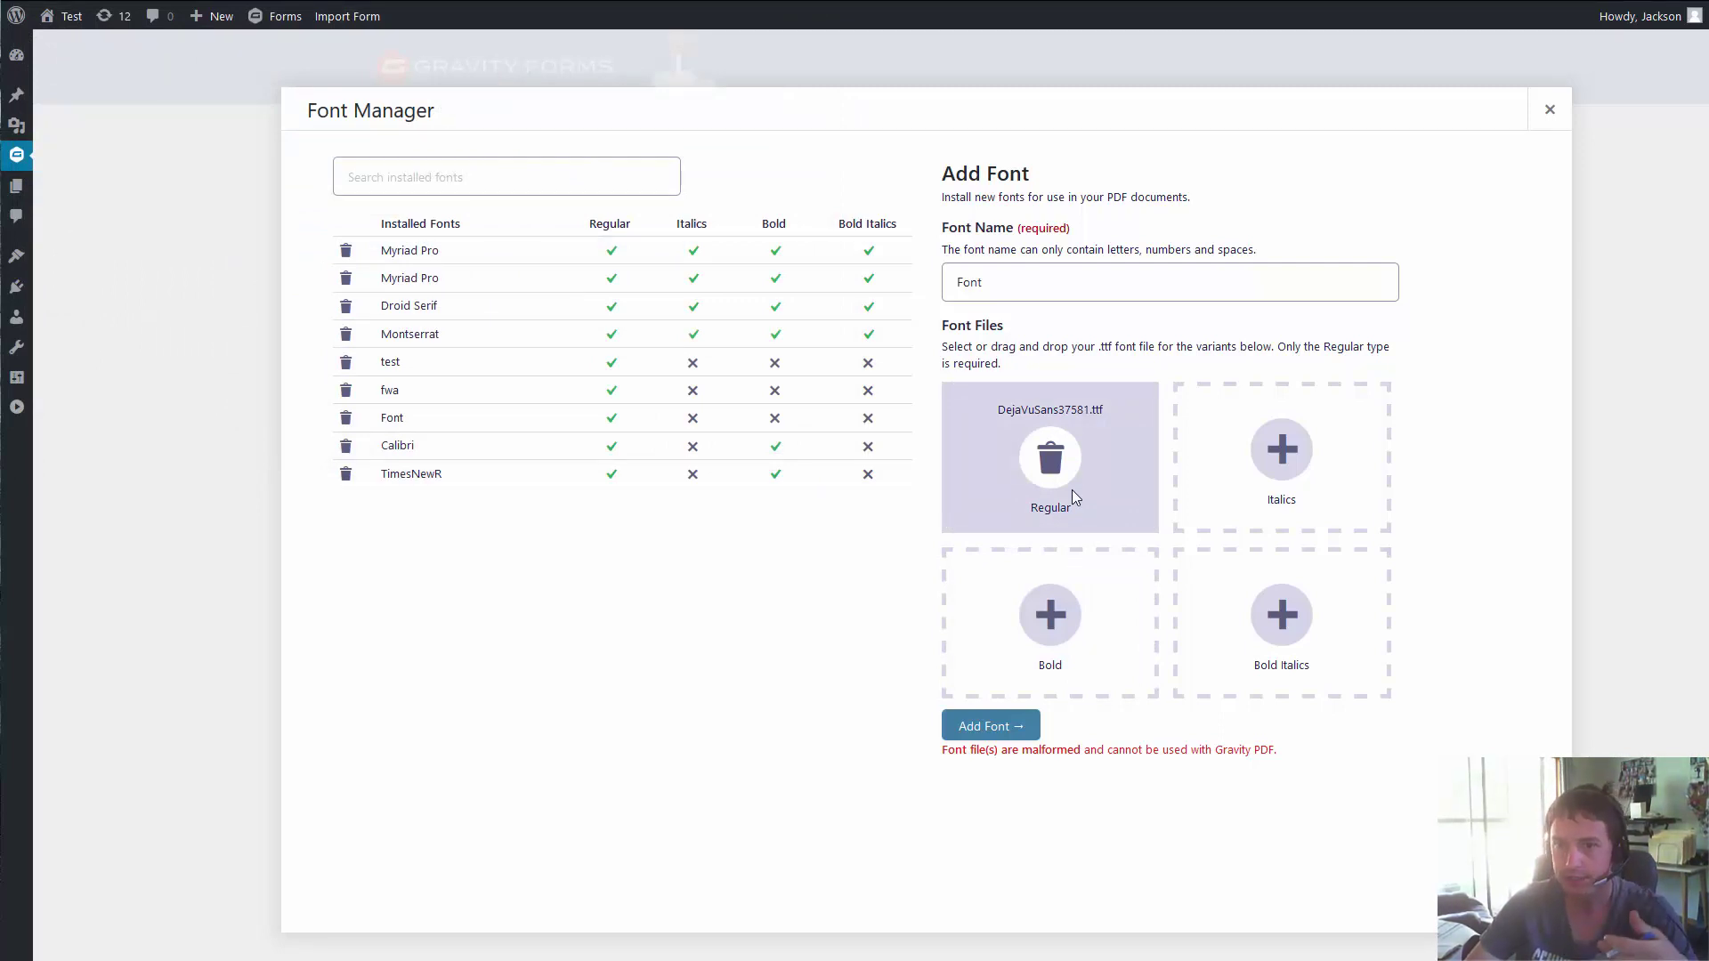
- Open both Myriad Pro fonts and Montserrat in turn and examine their variant files and available settings
click(501, 277)
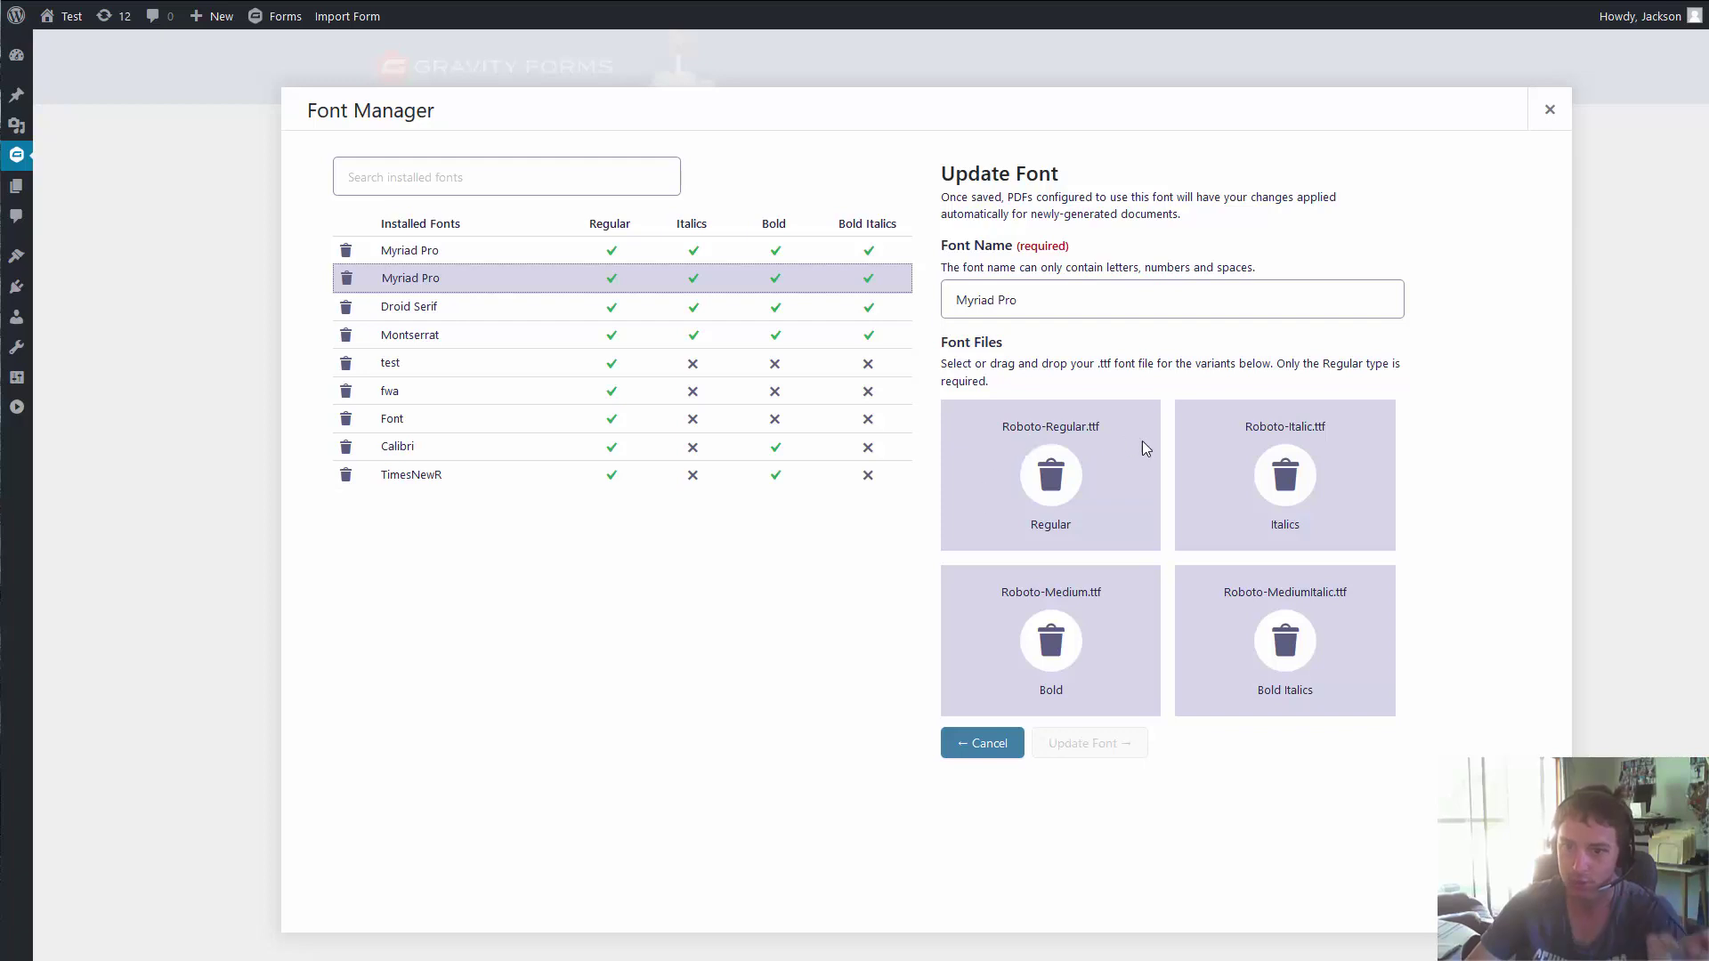
click(442, 259)
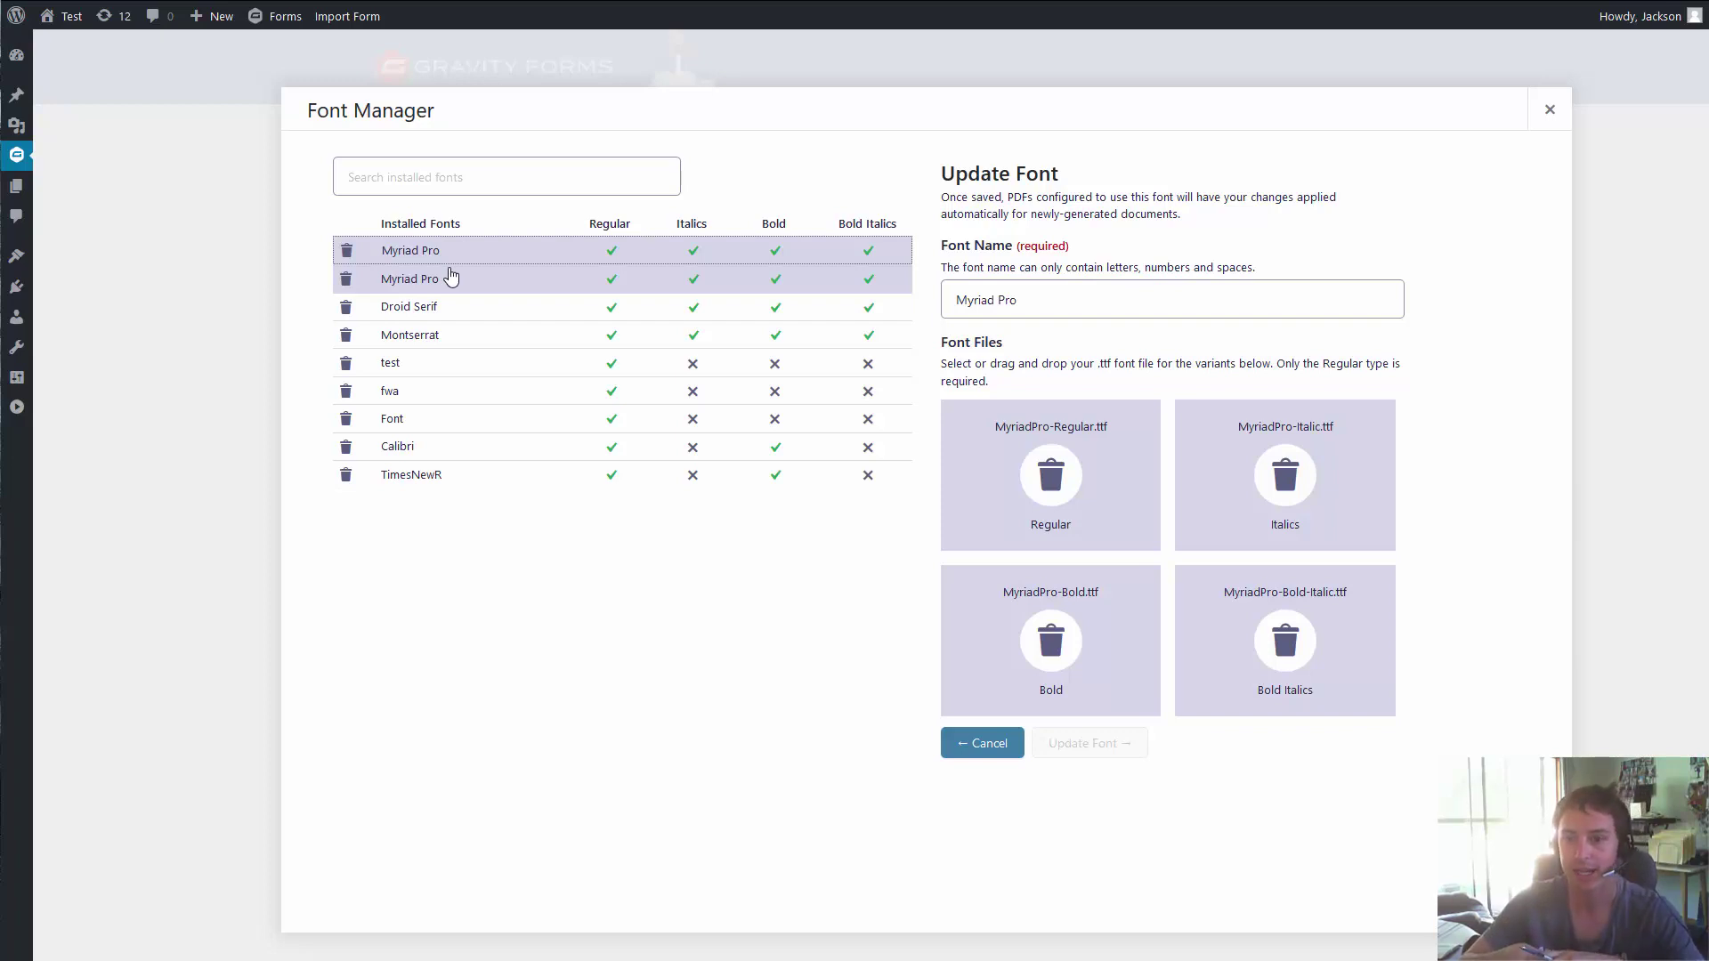
click(481, 337)
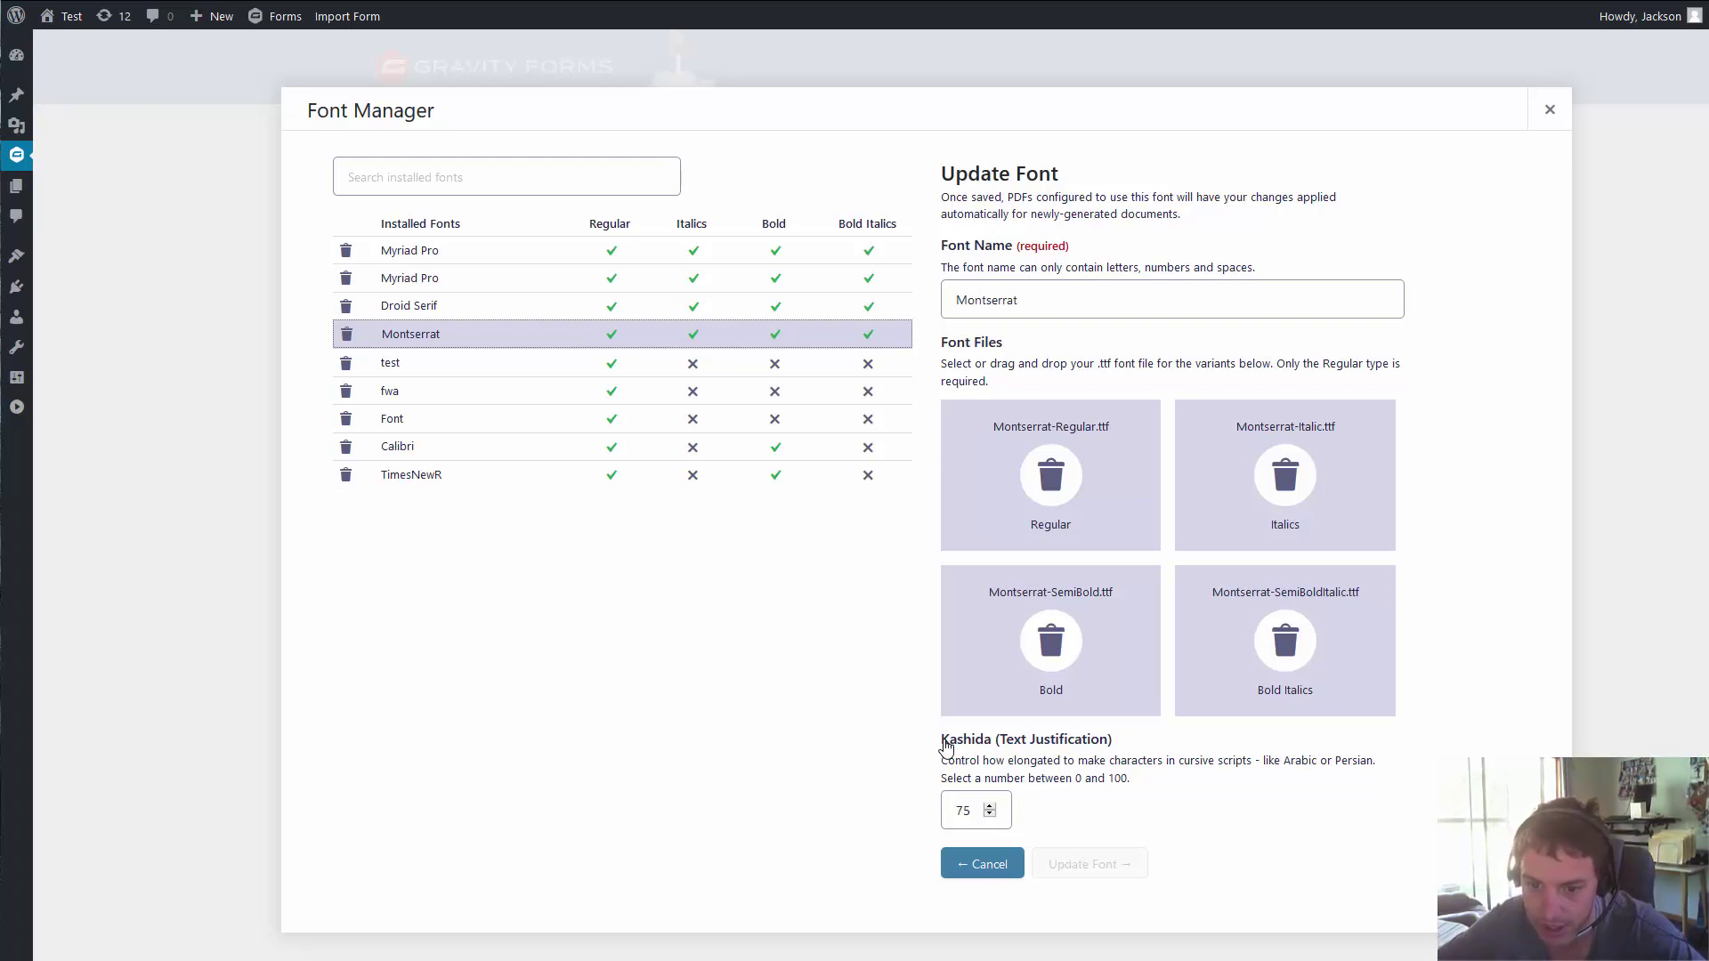
- Enter a Kashida text justification value of 50 for Montserrat and cancel the font update
drag(973, 811, 911, 816)
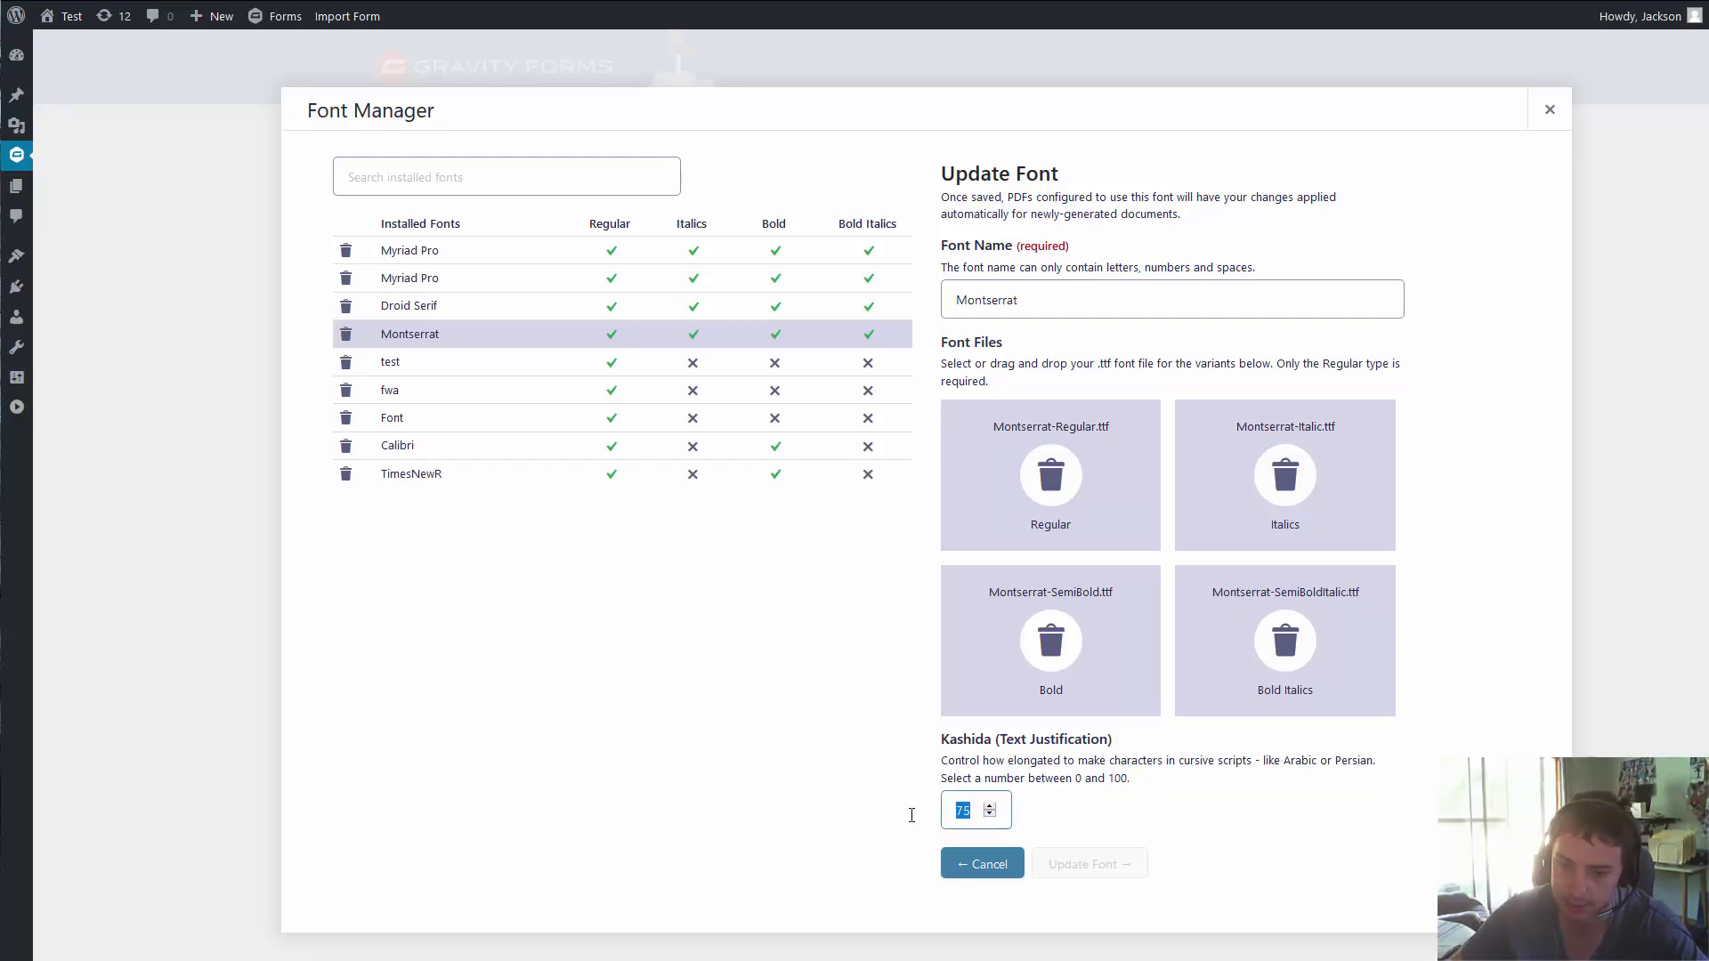
text(50)
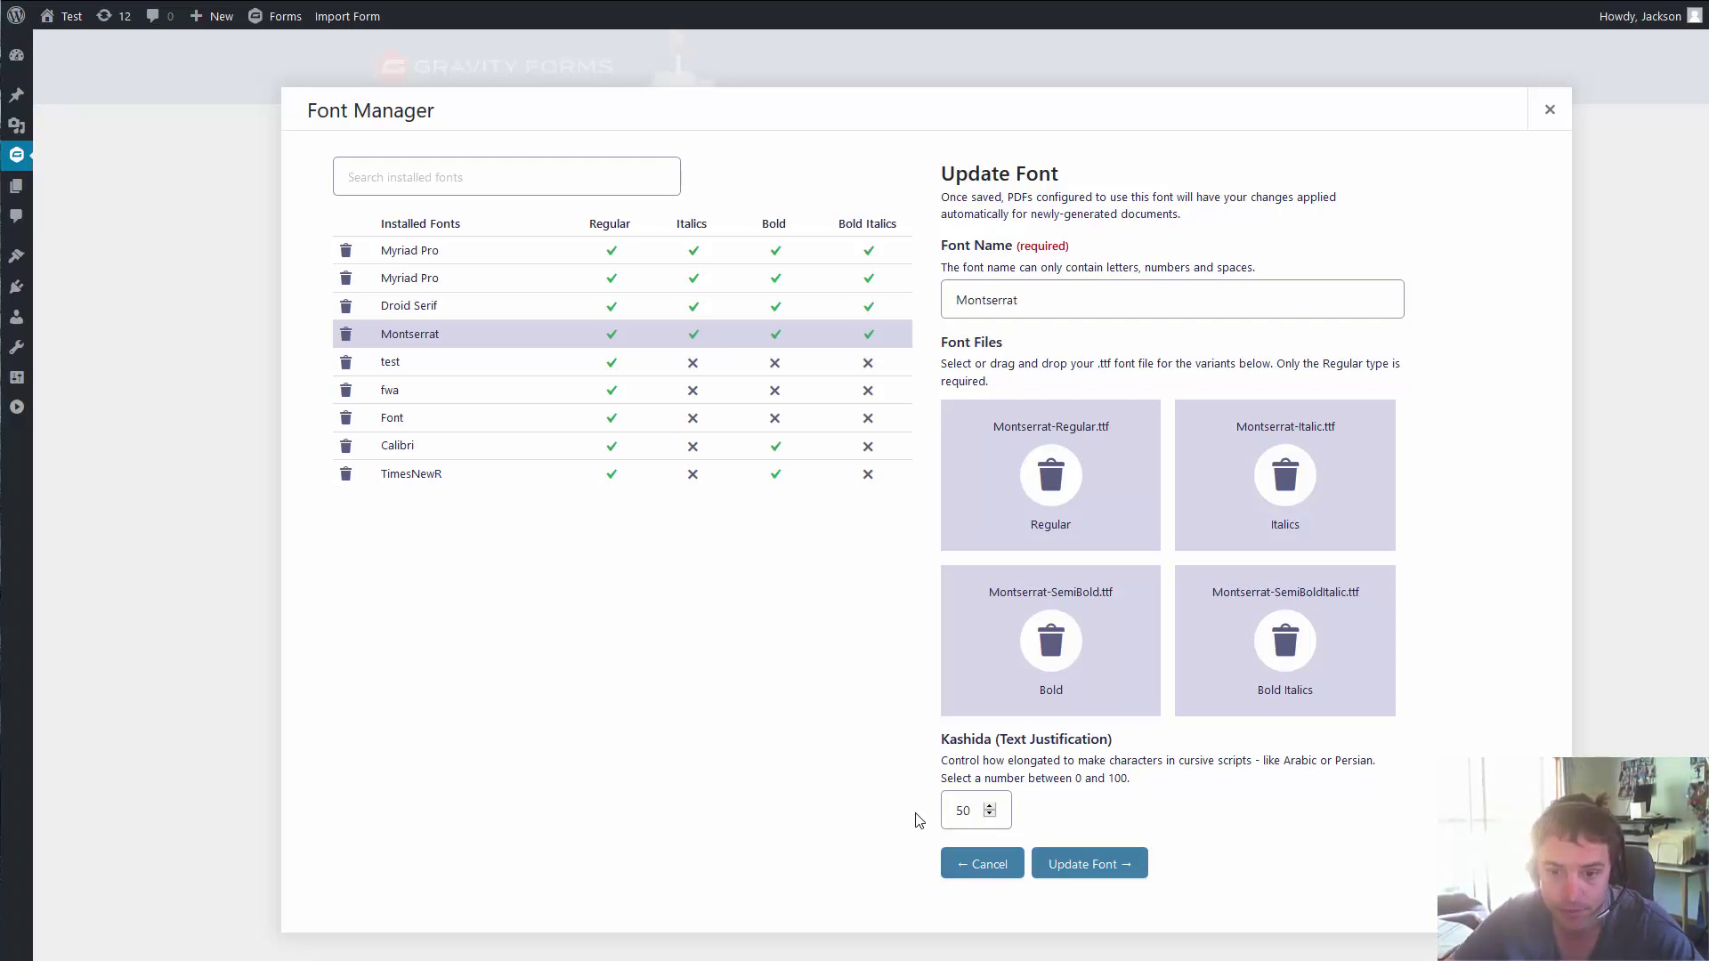
click(995, 870)
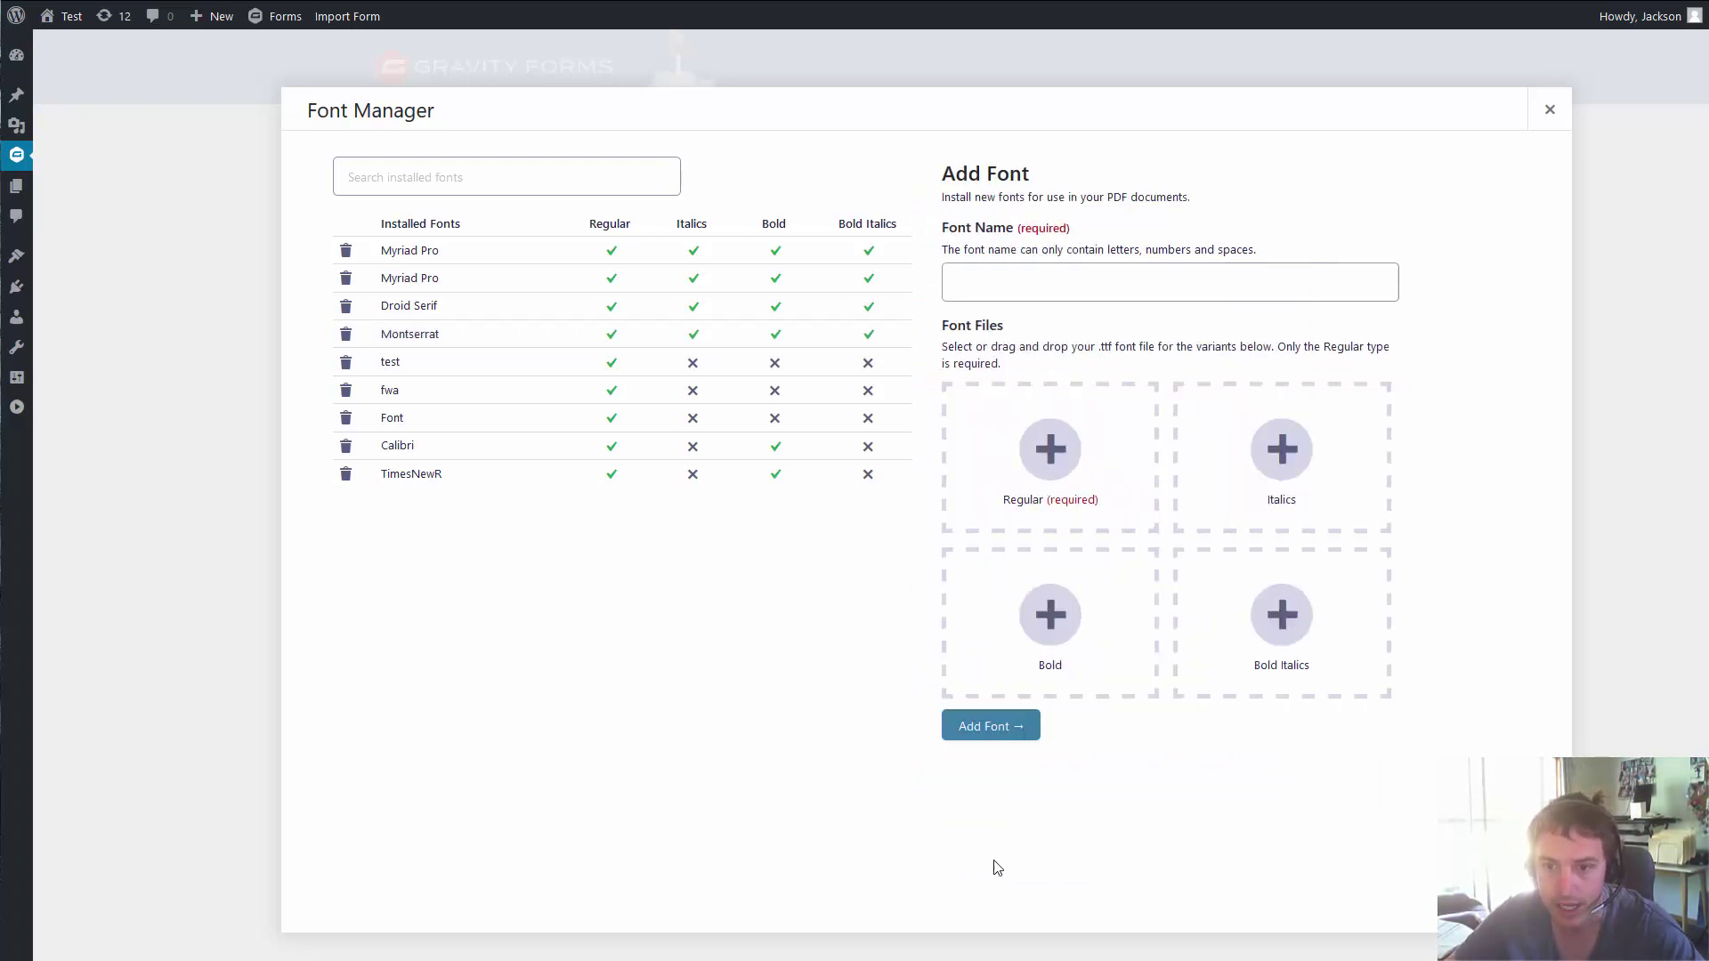
- Add a new font named DejaVu with DejaVuSans37581.ttf from Downloads as its Regular file
click(982, 286)
click(1087, 462)
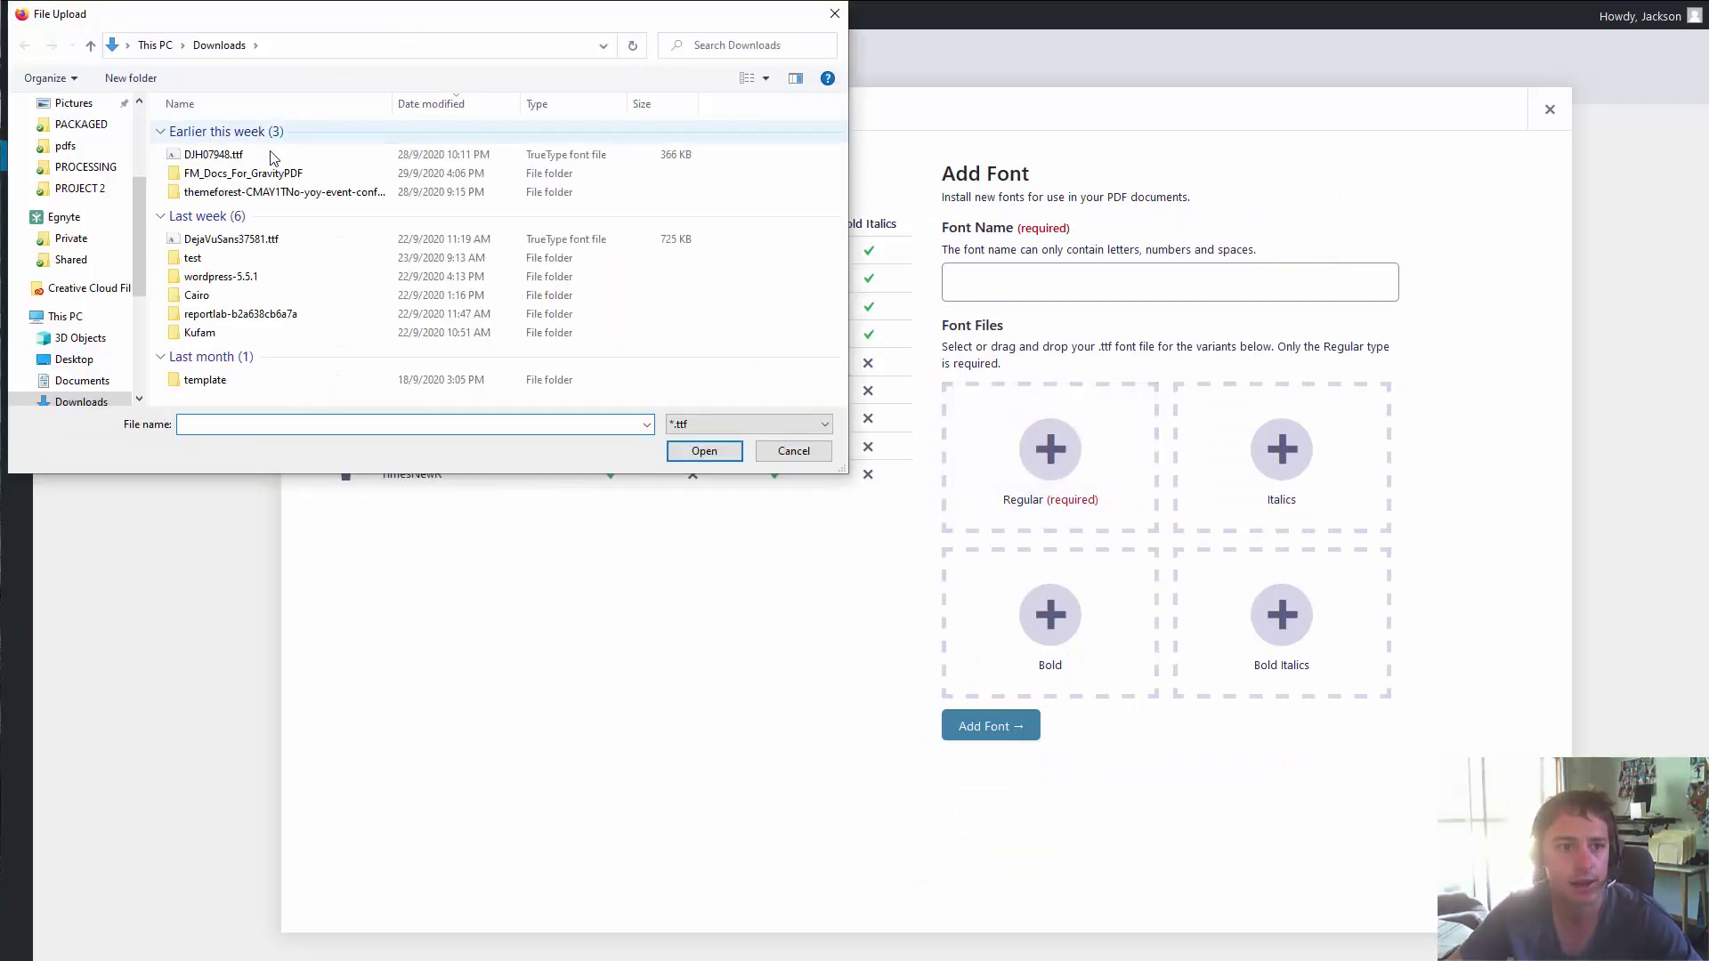
double_click(231, 239)
click(1097, 271)
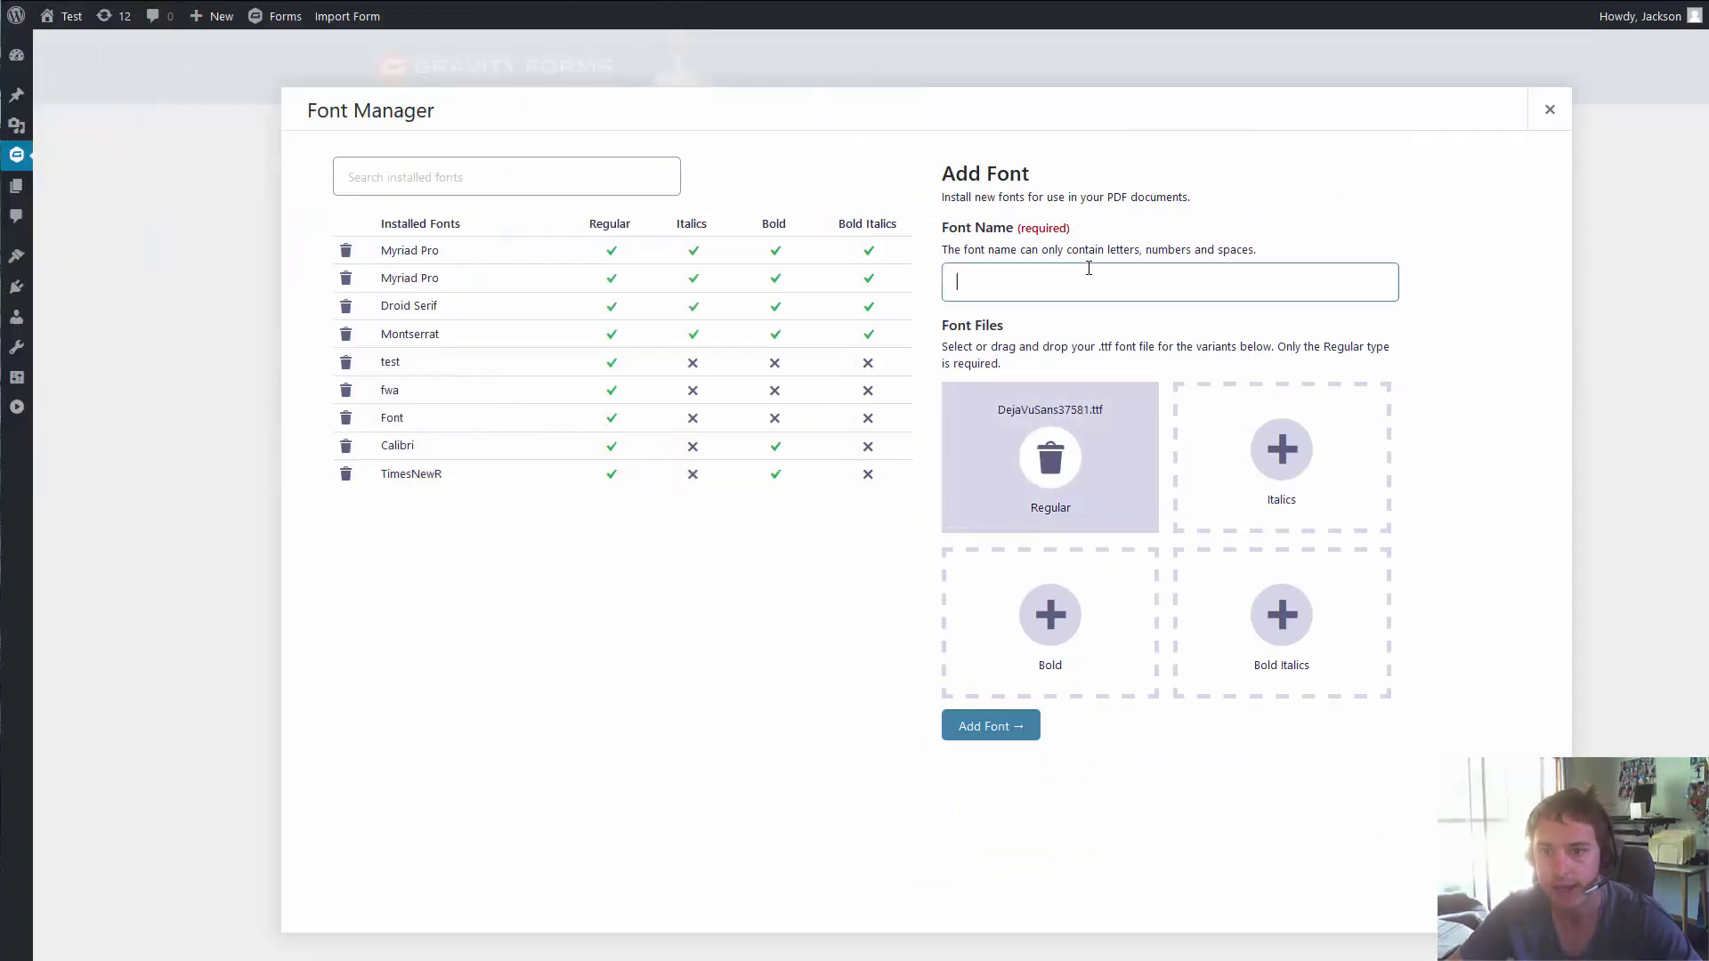
text(Deja)
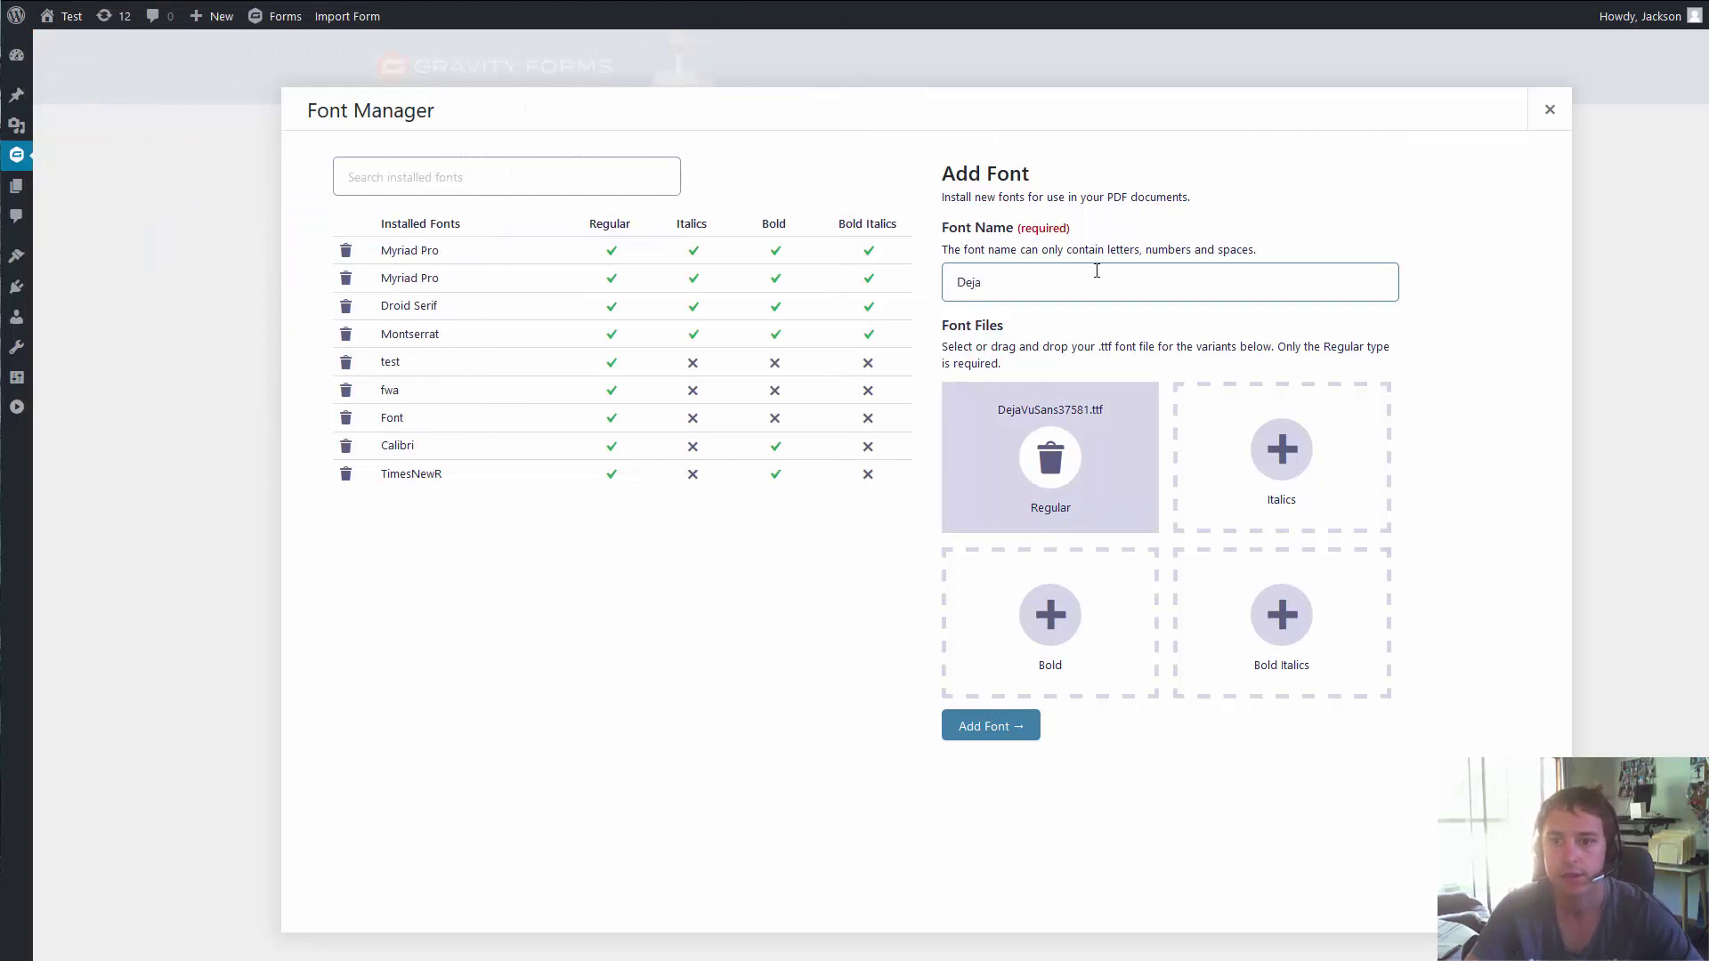
text(Vu)
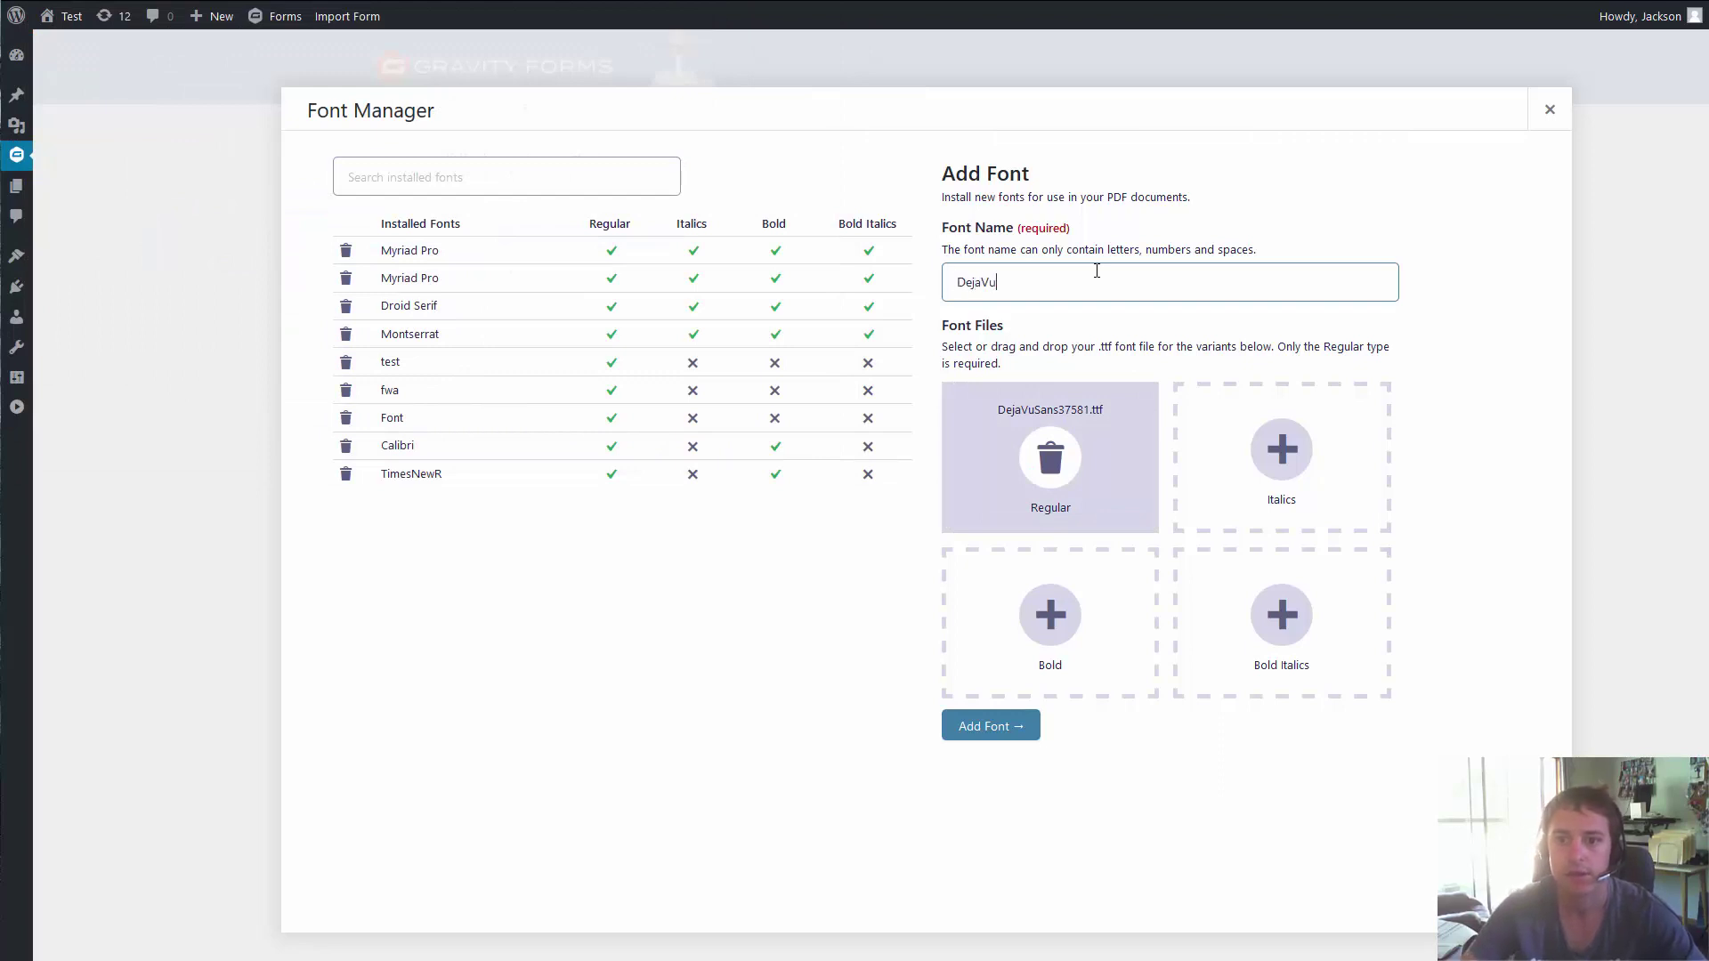
click(971, 727)
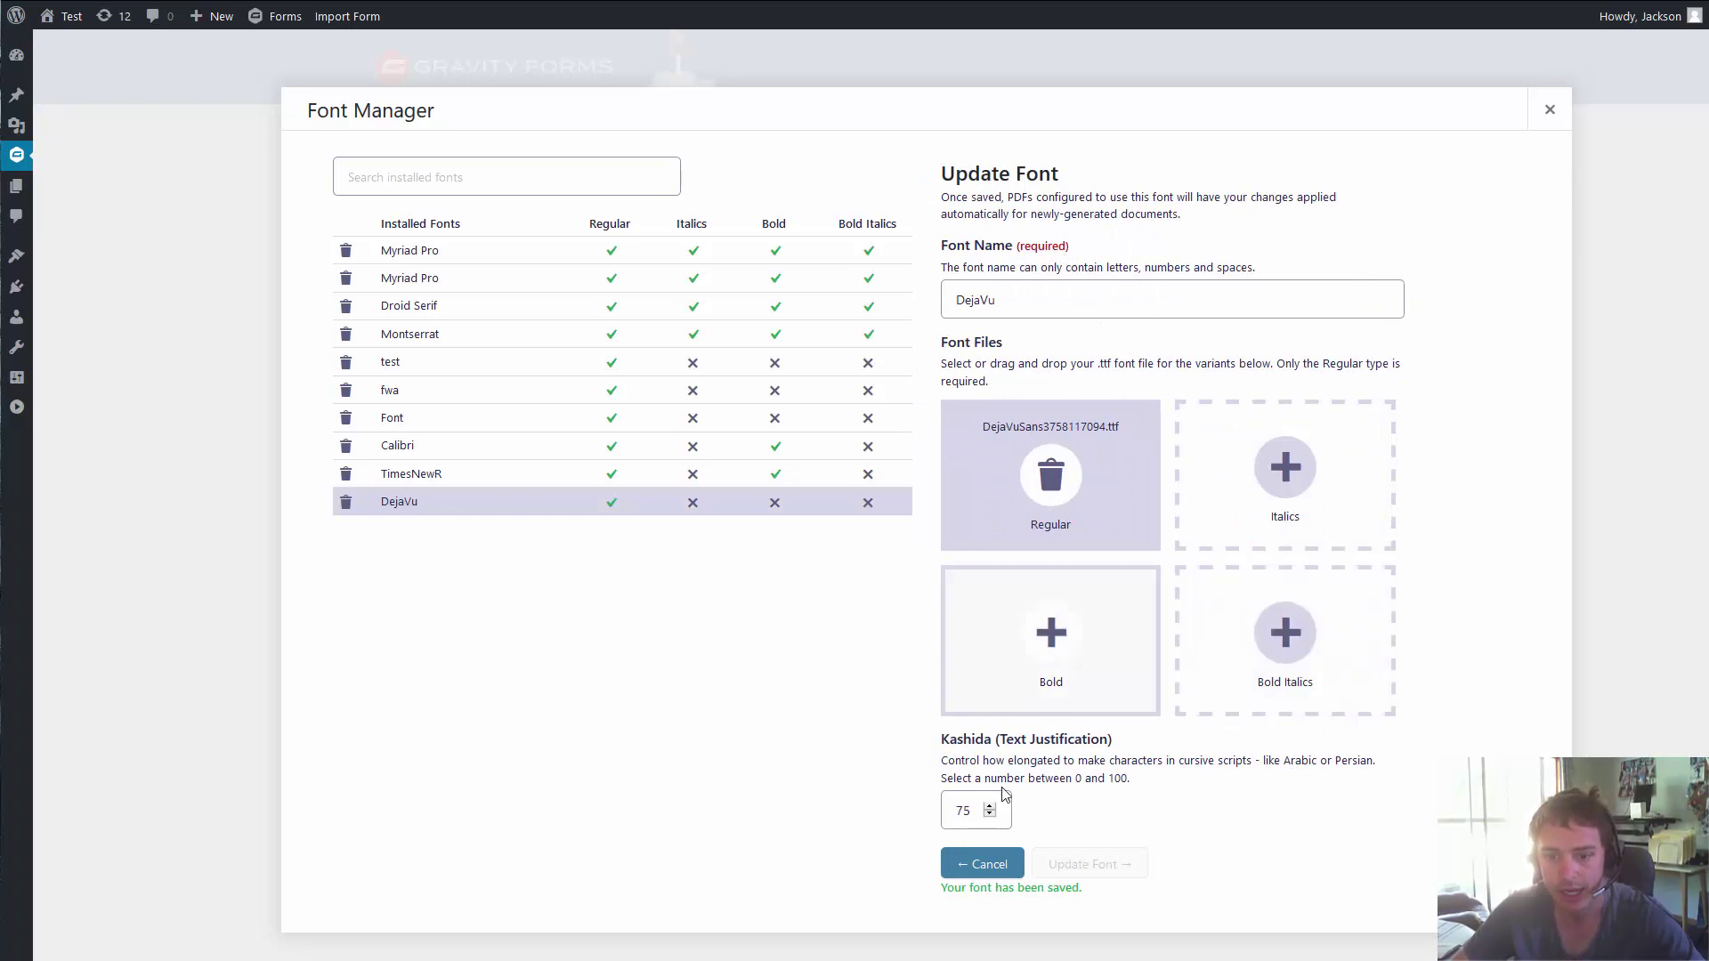
- Step the DejaVu font's Kashida text justification value up and down, ending at 73
drag(944, 740, 1022, 746)
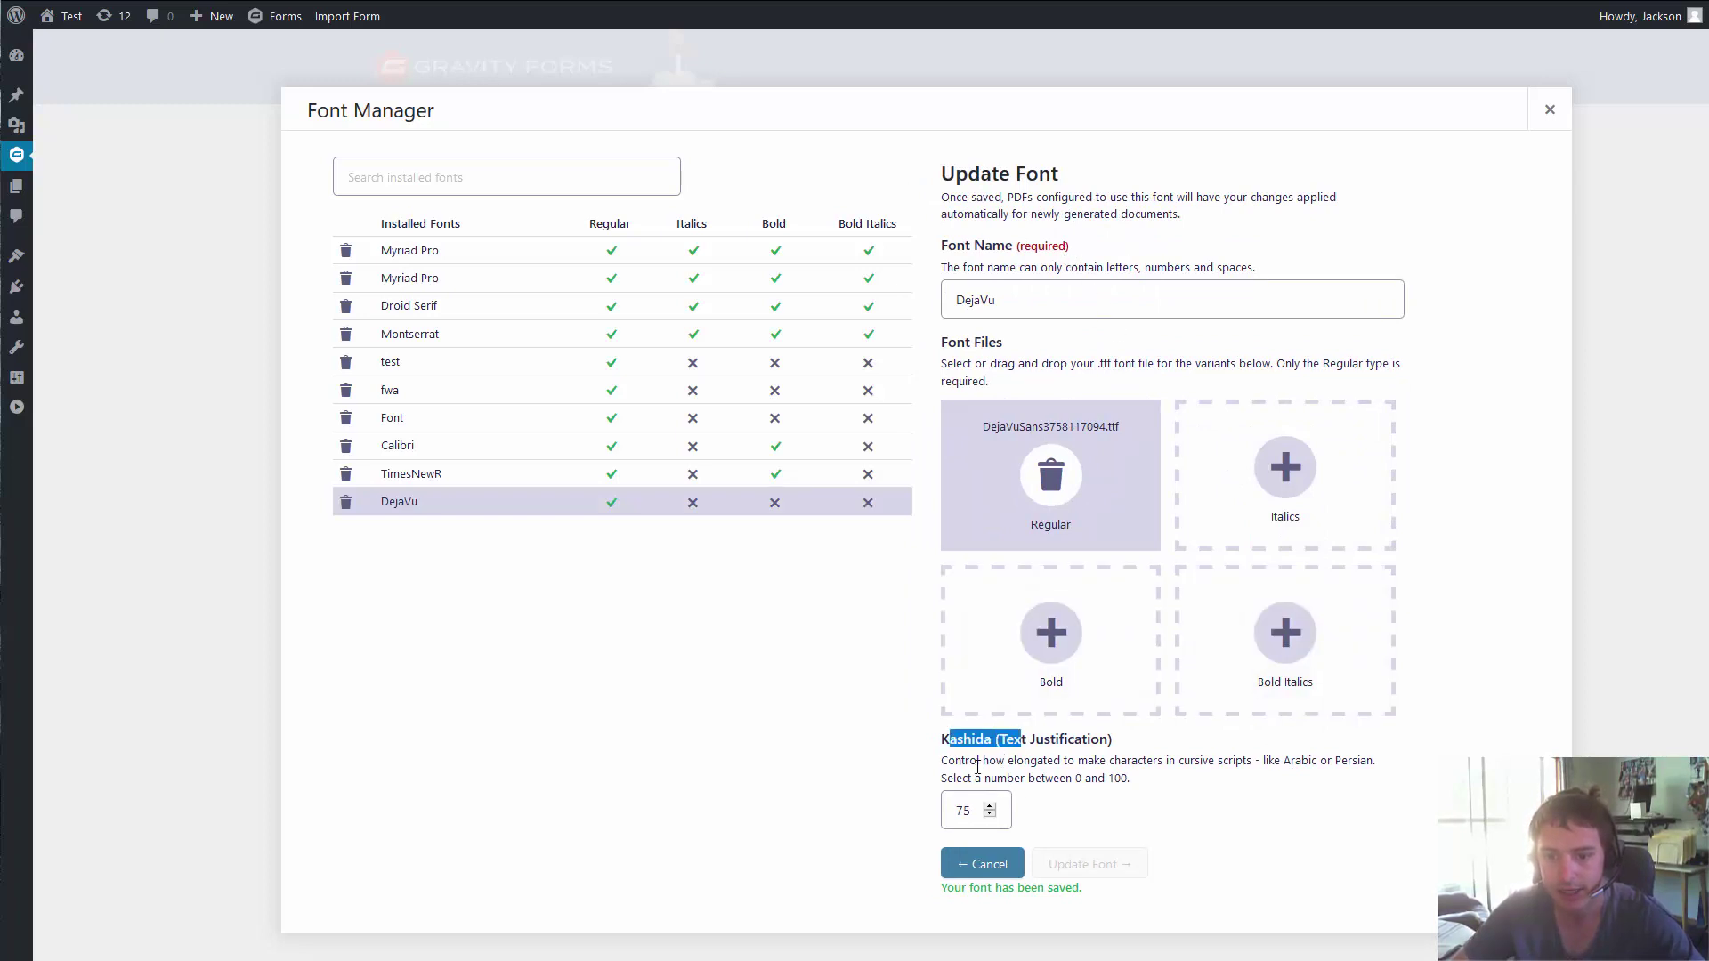
click(980, 797)
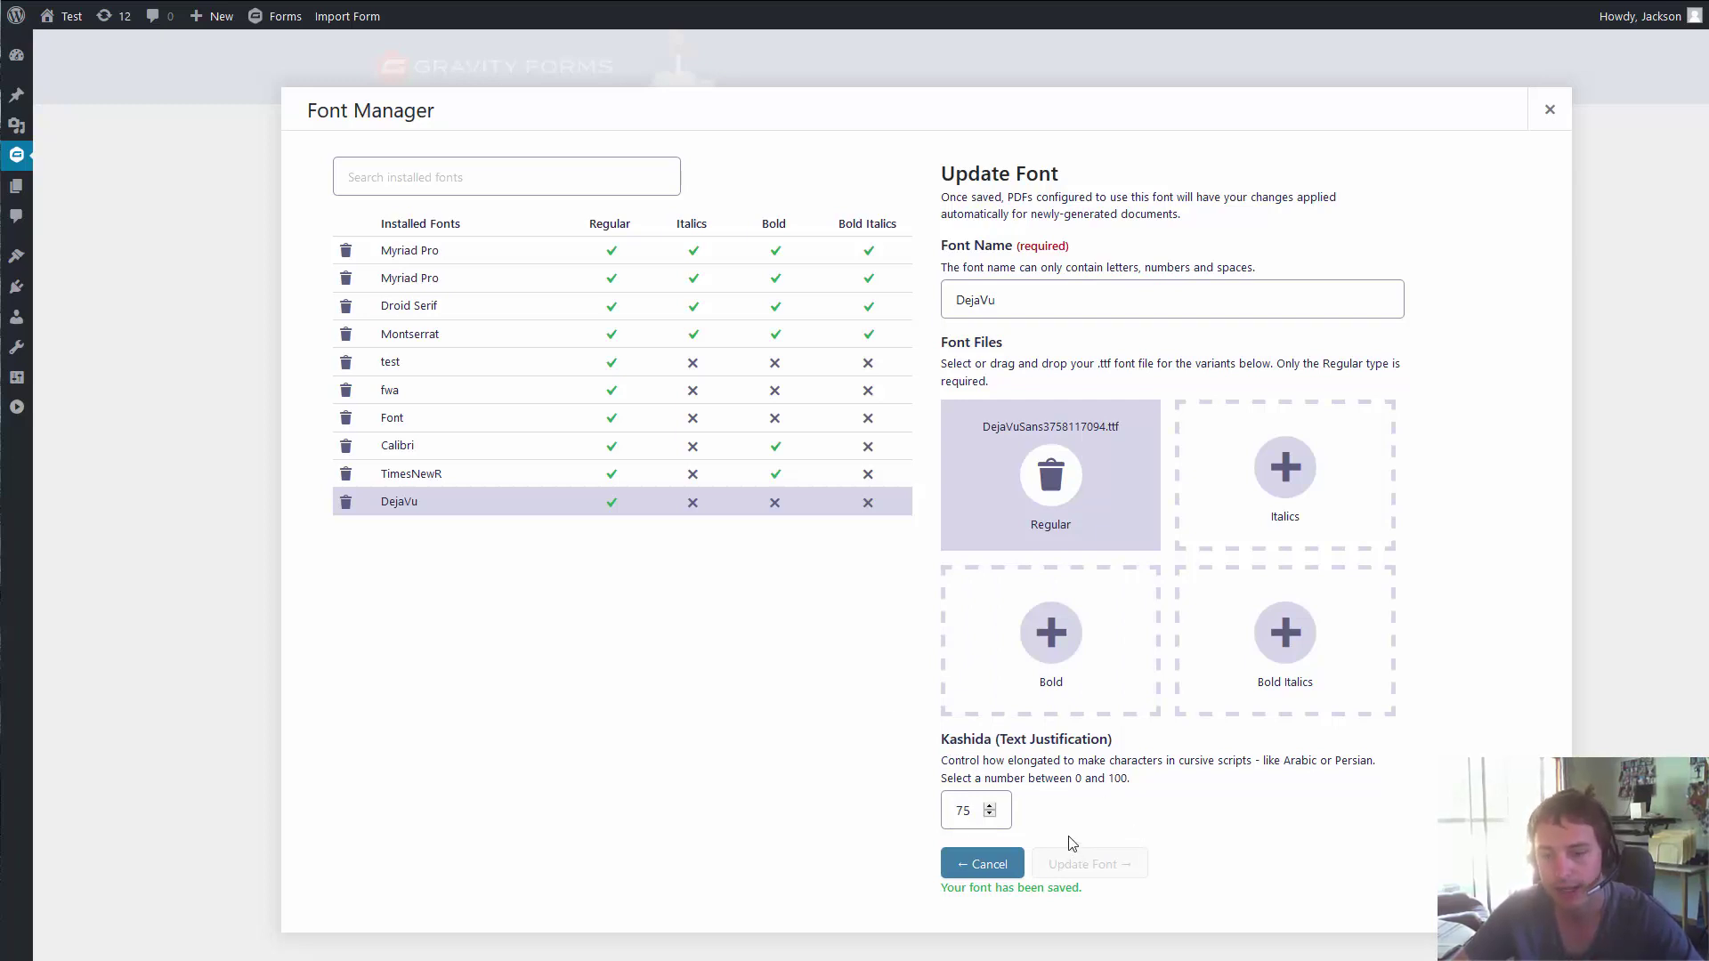
click(990, 814)
click(990, 814)
click(990, 807)
click(990, 807)
click(990, 808)
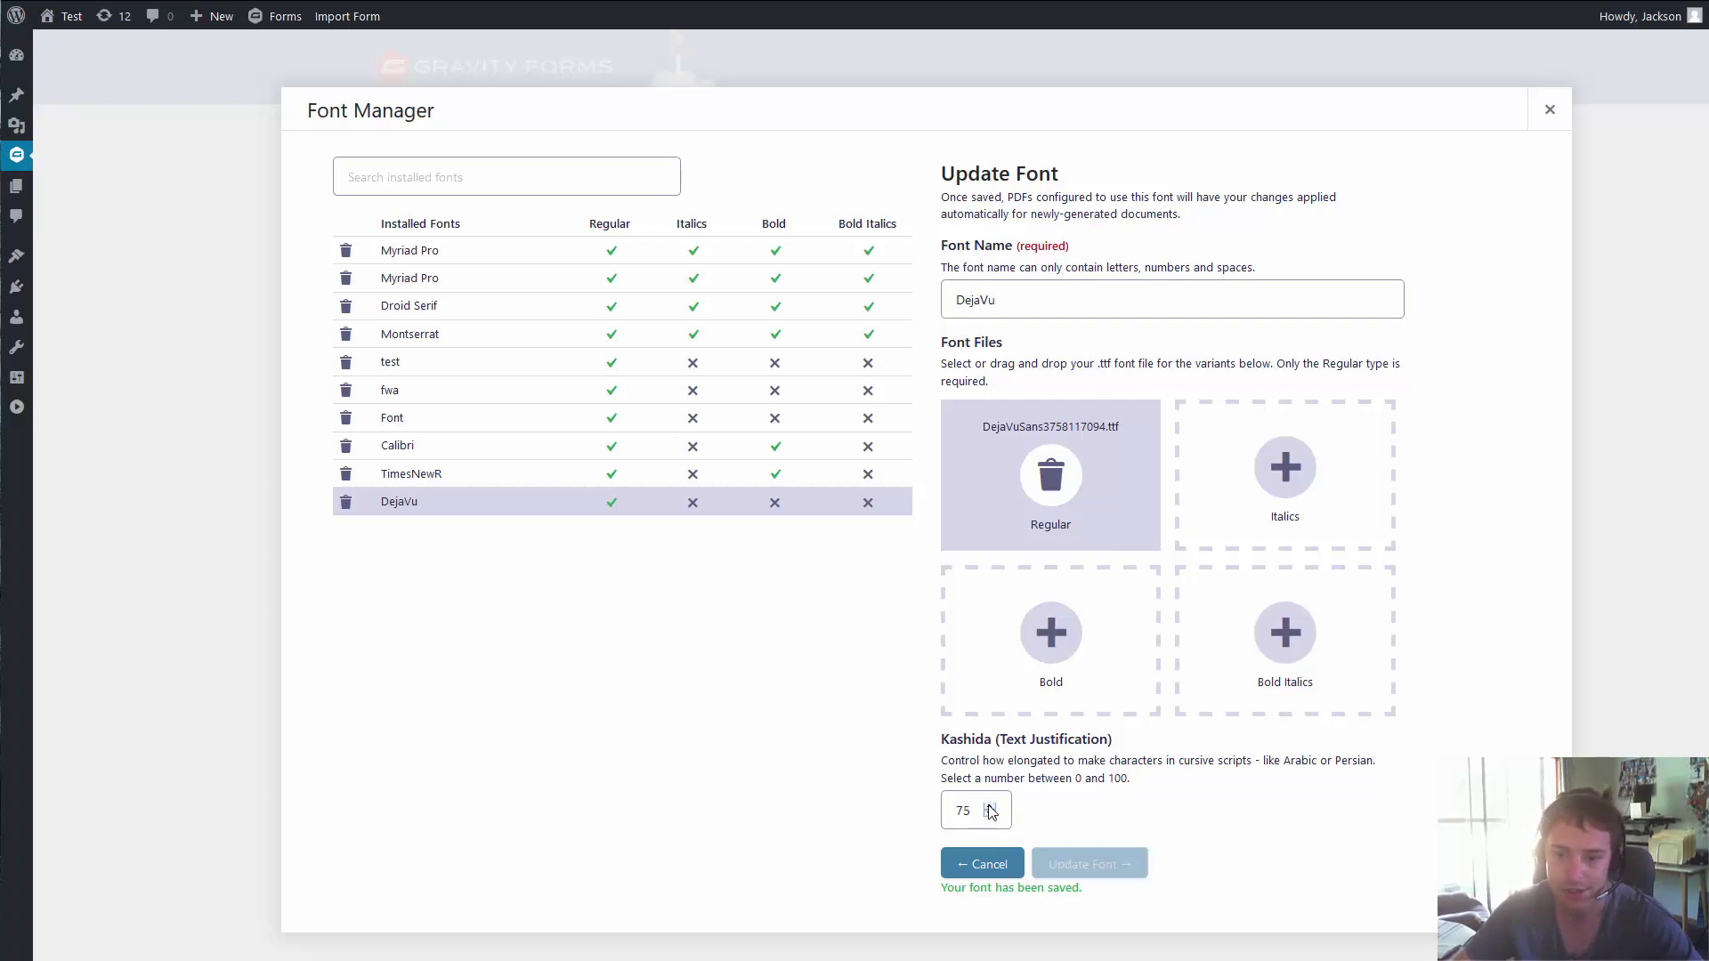
click(989, 816)
click(989, 815)
click(989, 815)
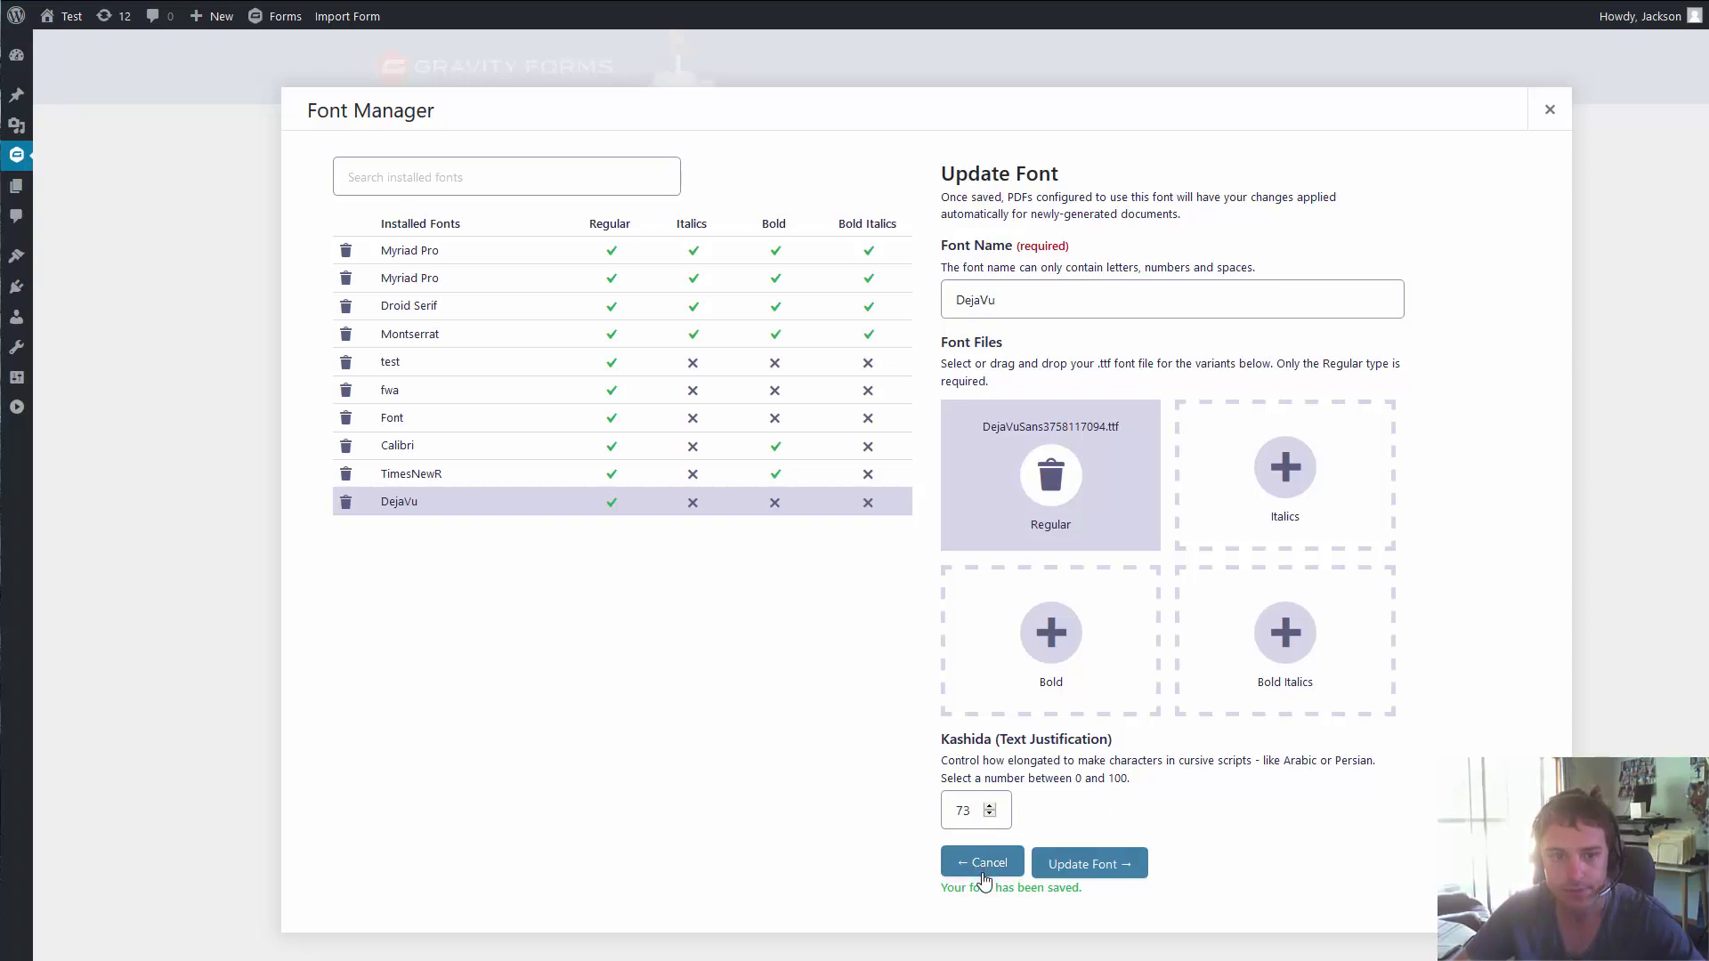
- Delete the DejaVu font, confirm the deletion and close the Font Manager
click(345, 502)
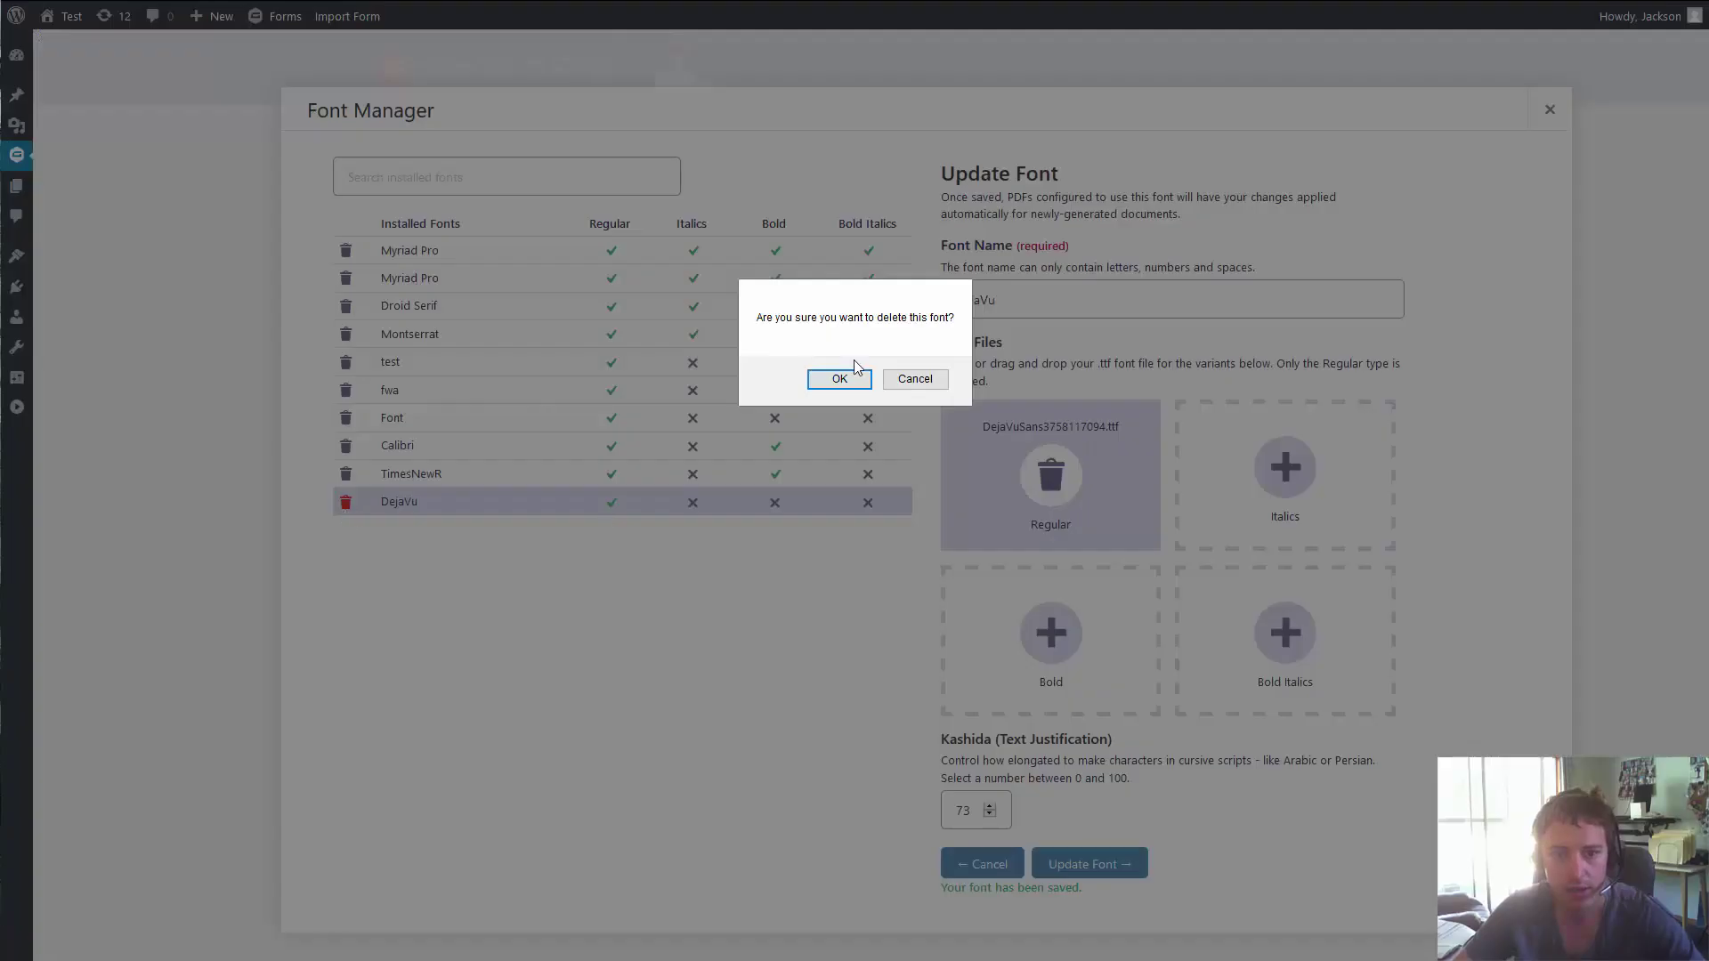
click(830, 377)
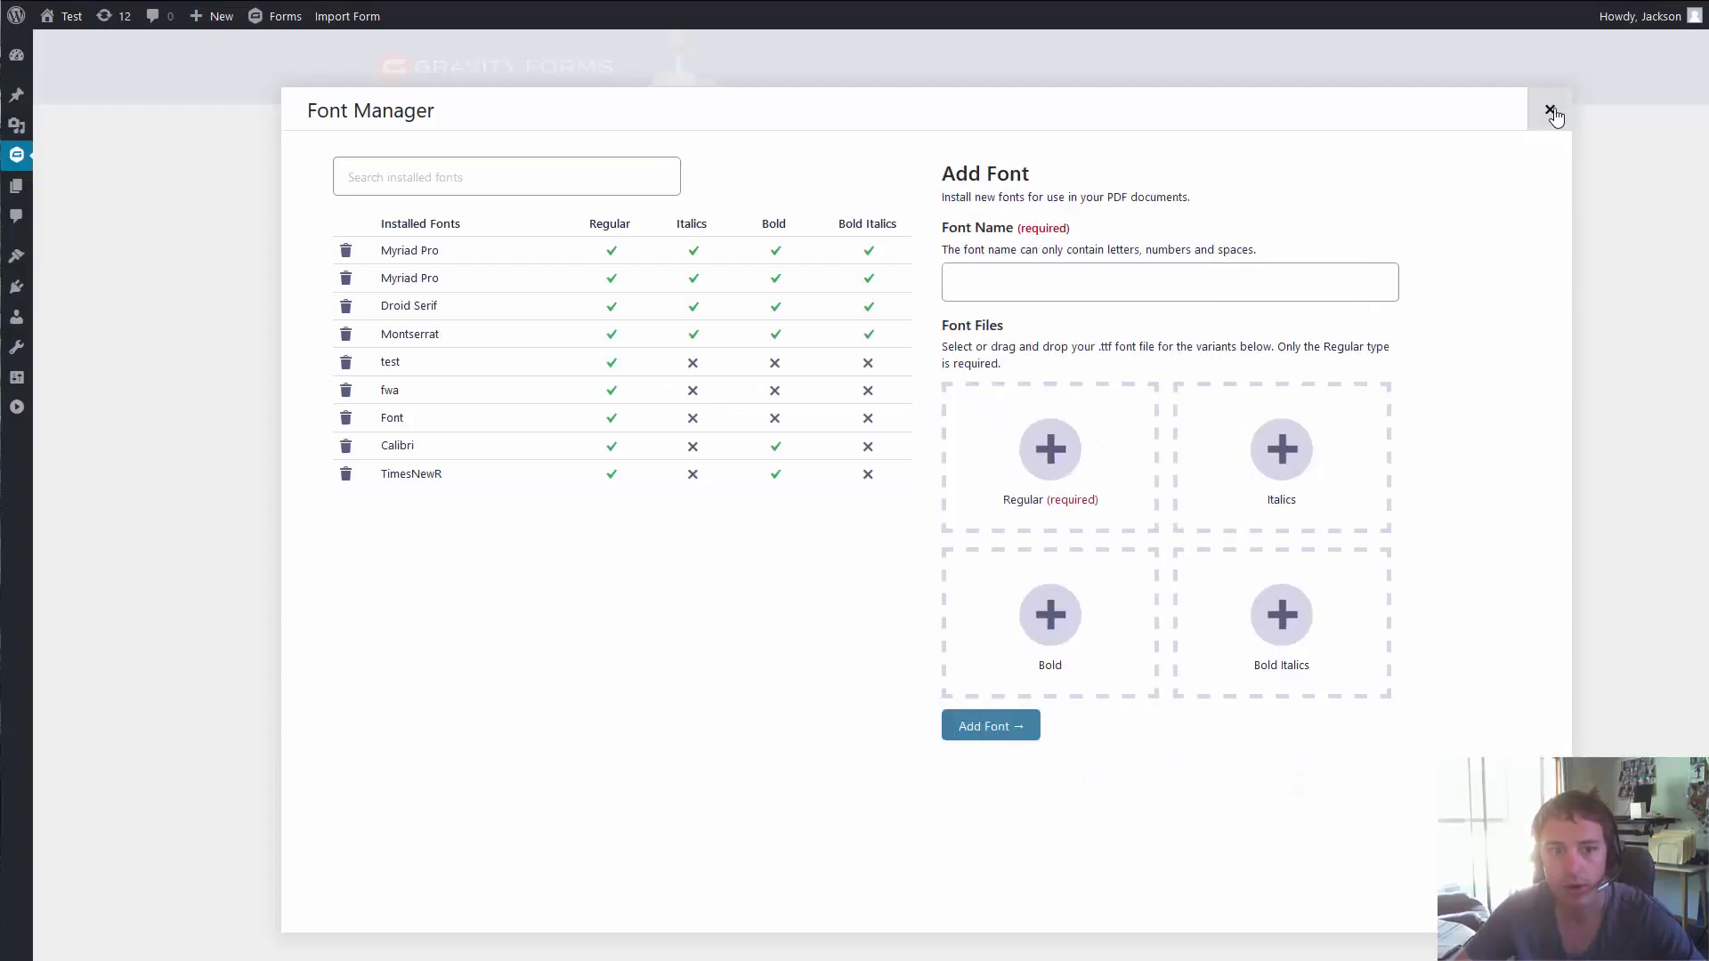
click(1550, 110)
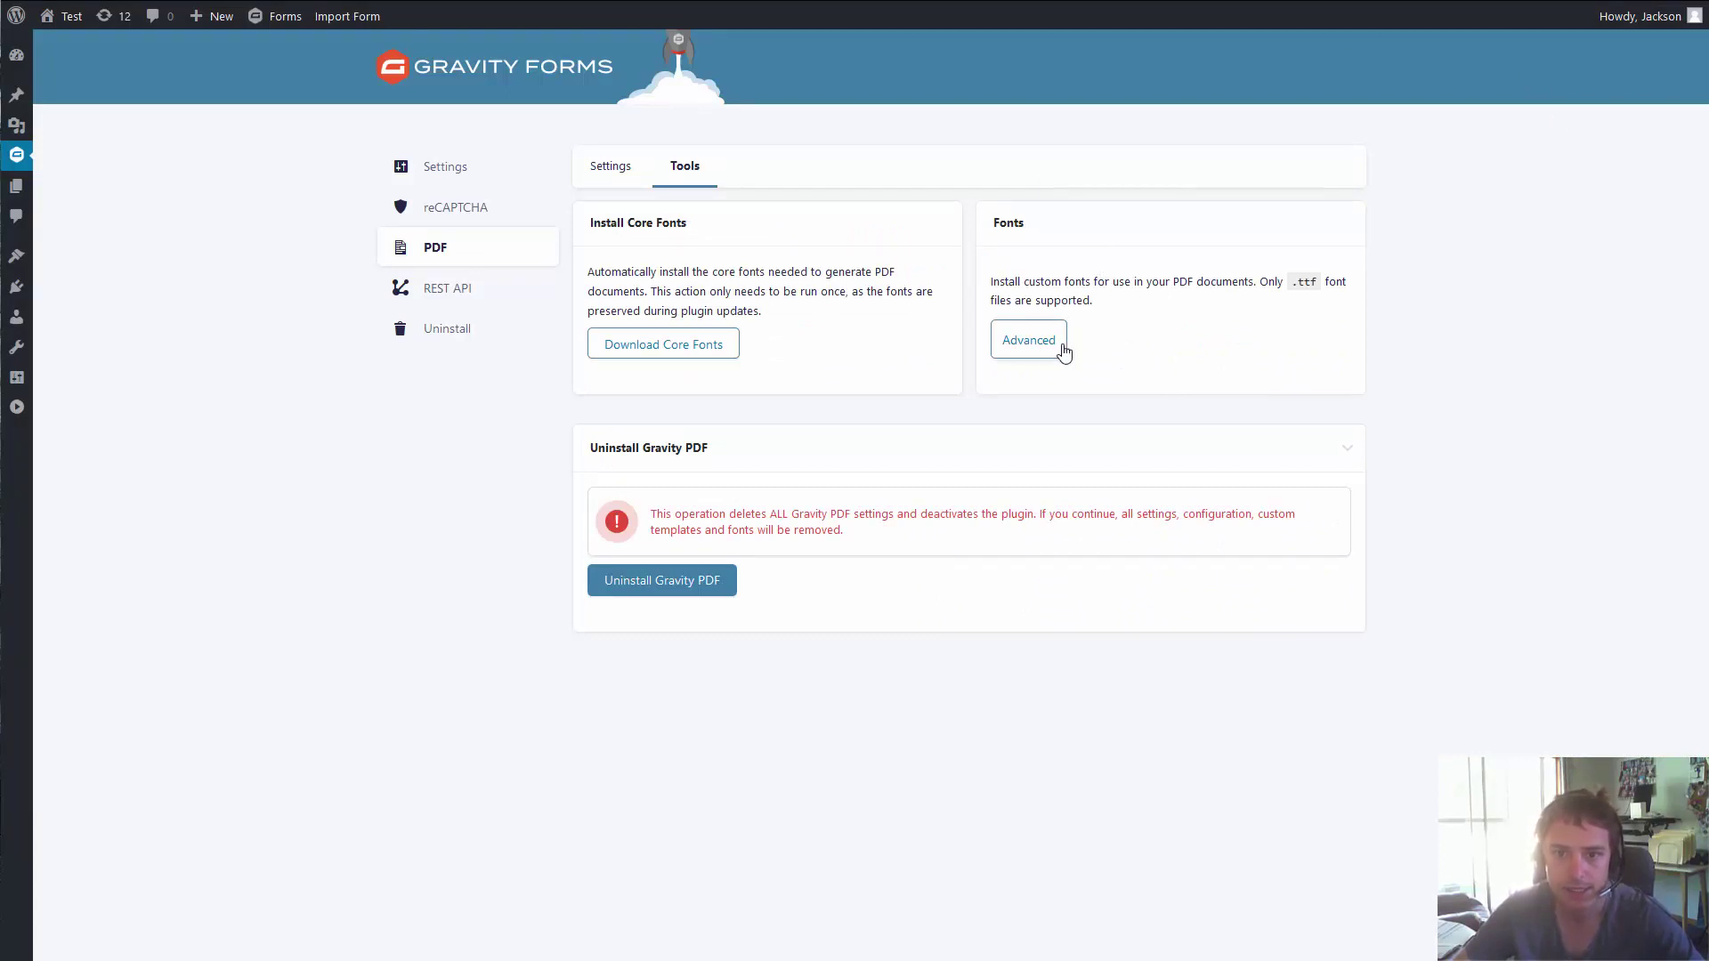
- Set the default PDF font to Droid Serif through the Font Manager and check it in the default font list
click(608, 176)
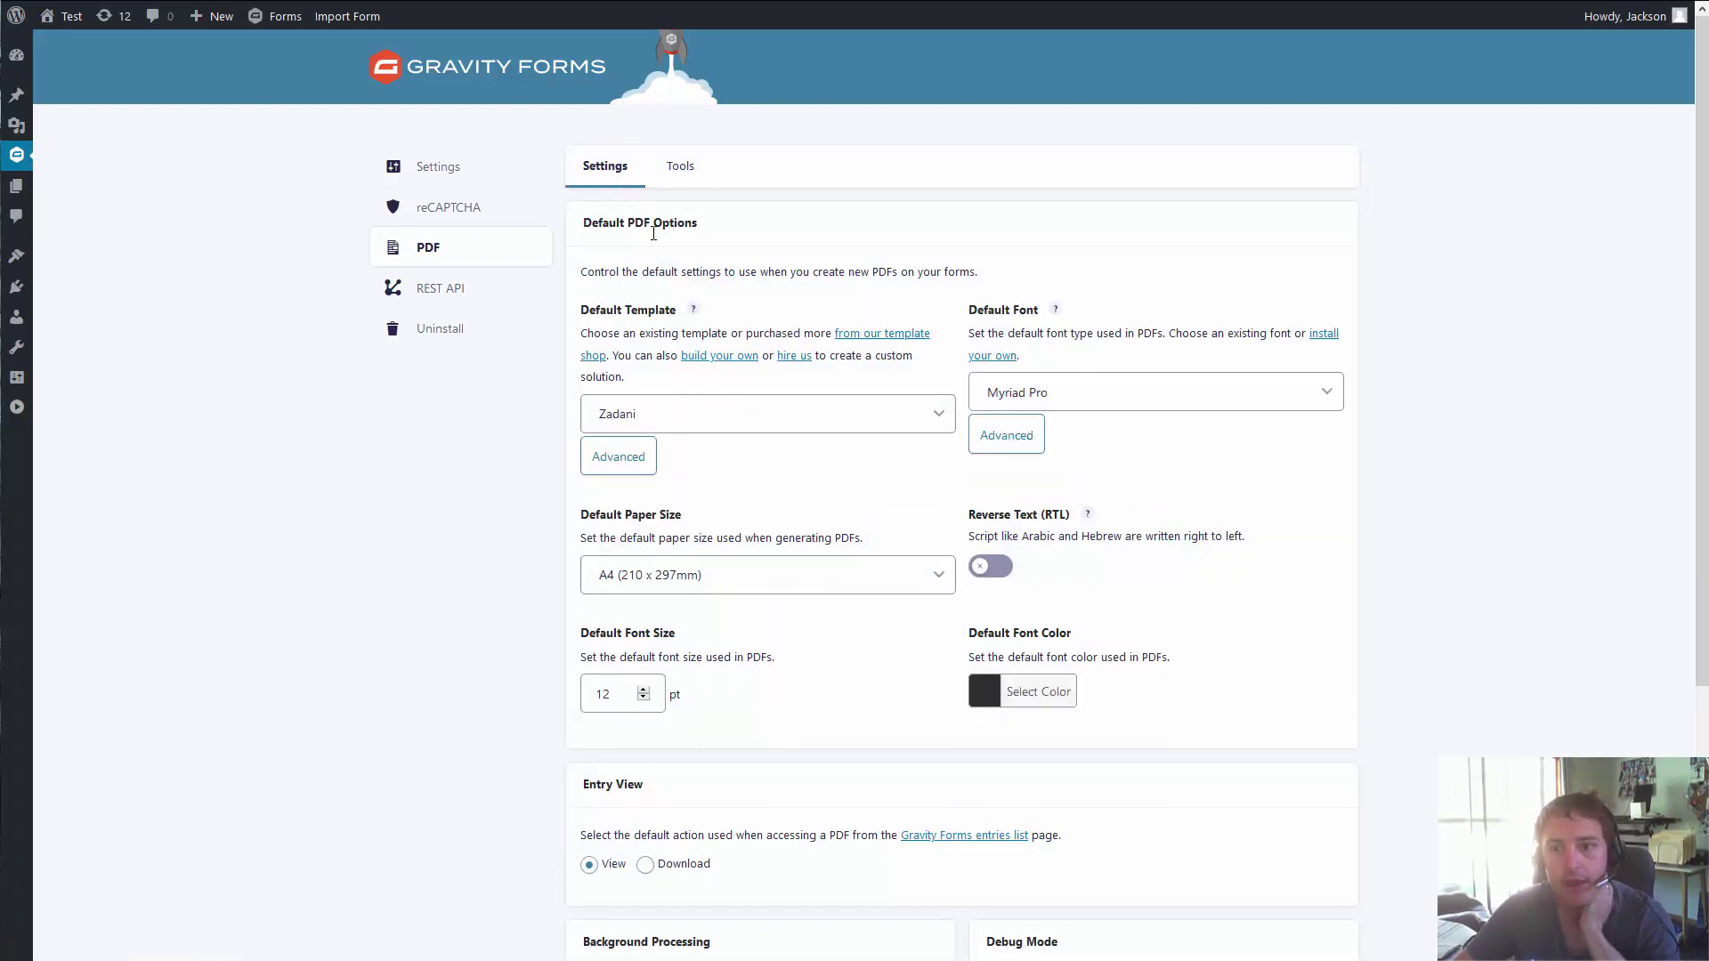
click(1009, 445)
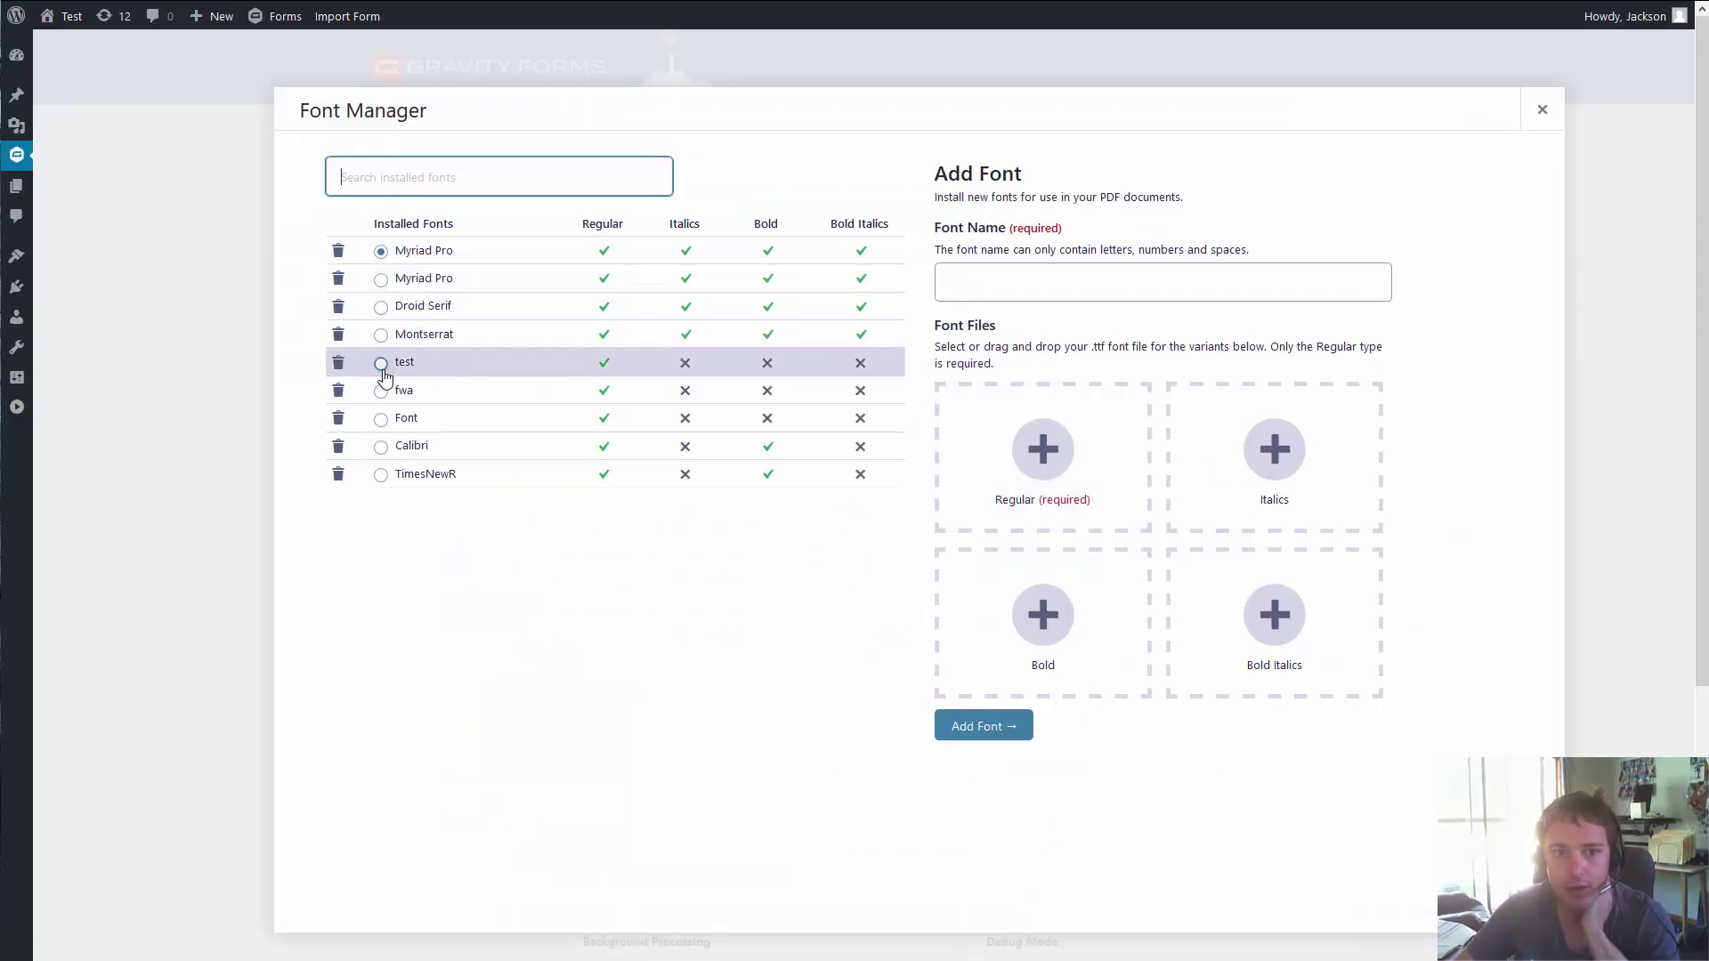
click(381, 334)
click(381, 280)
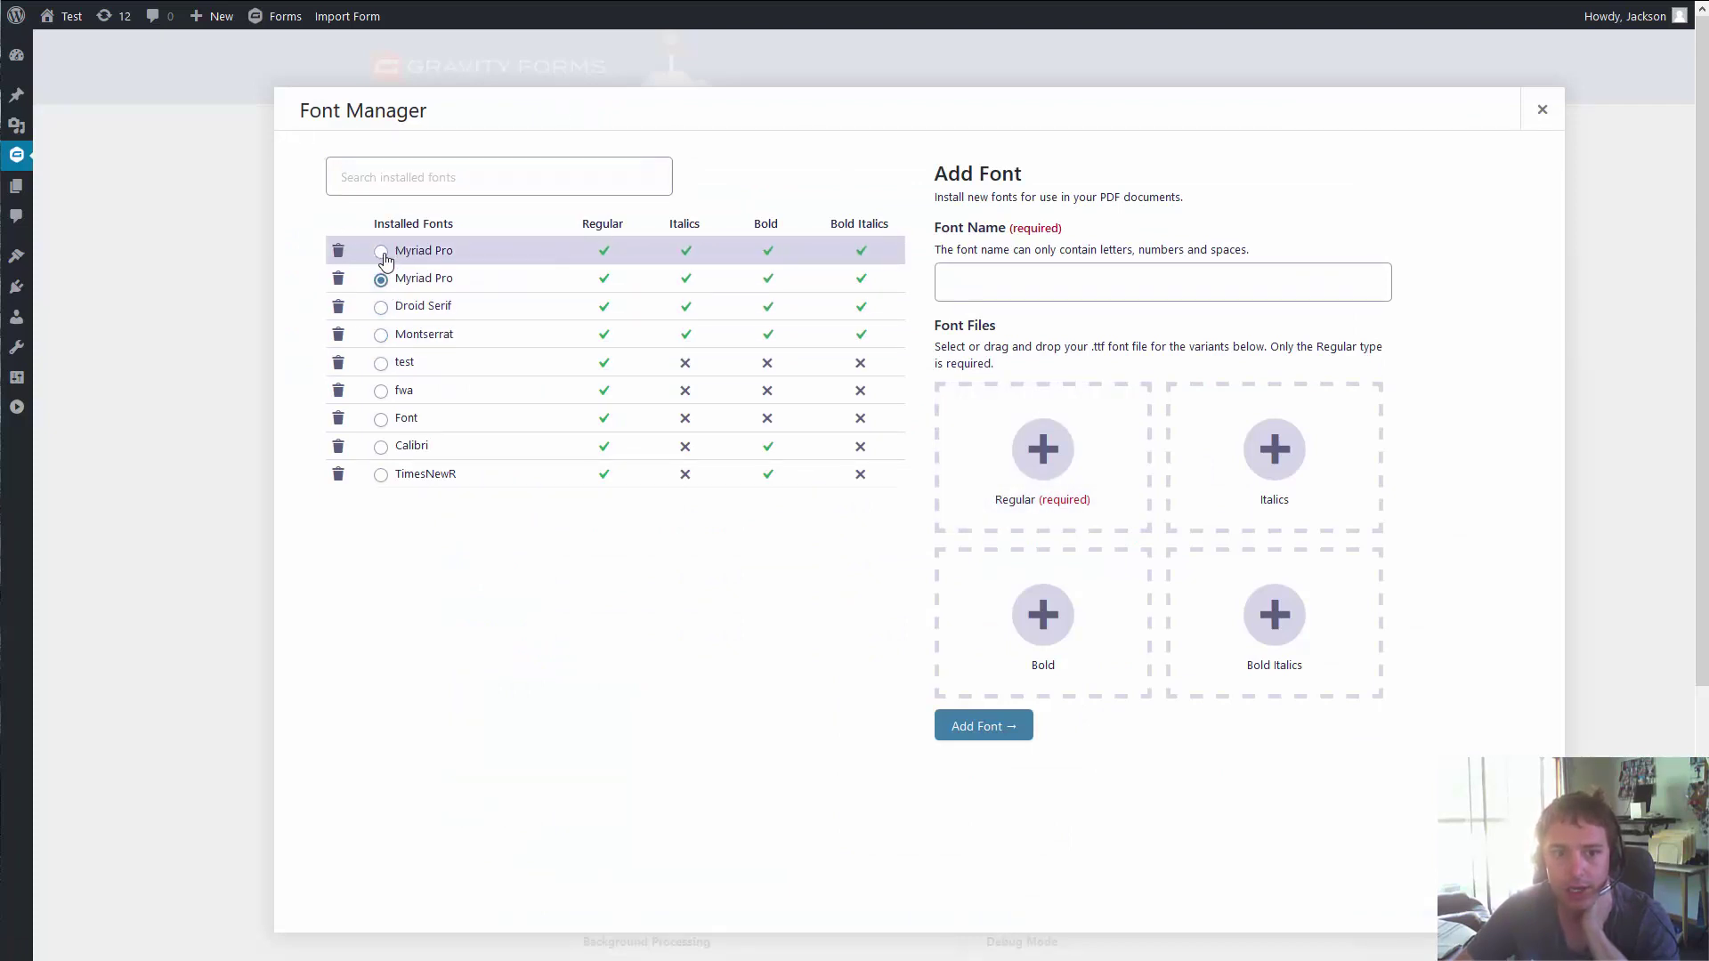
click(382, 317)
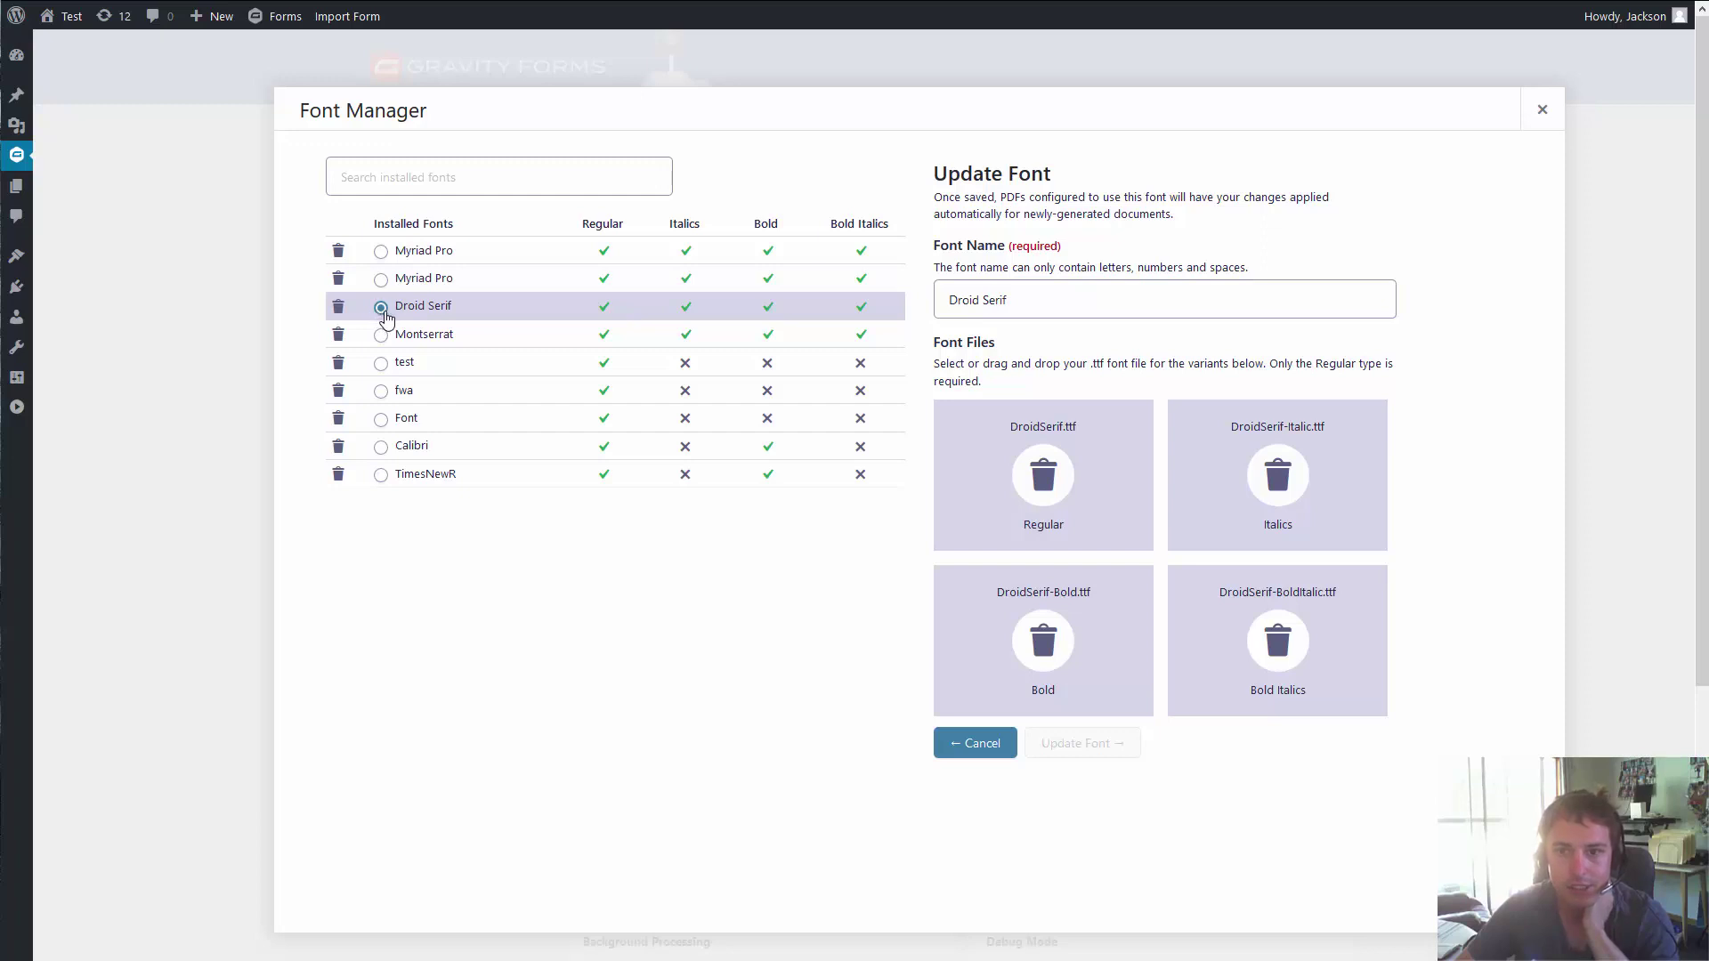
click(1543, 108)
click(1108, 402)
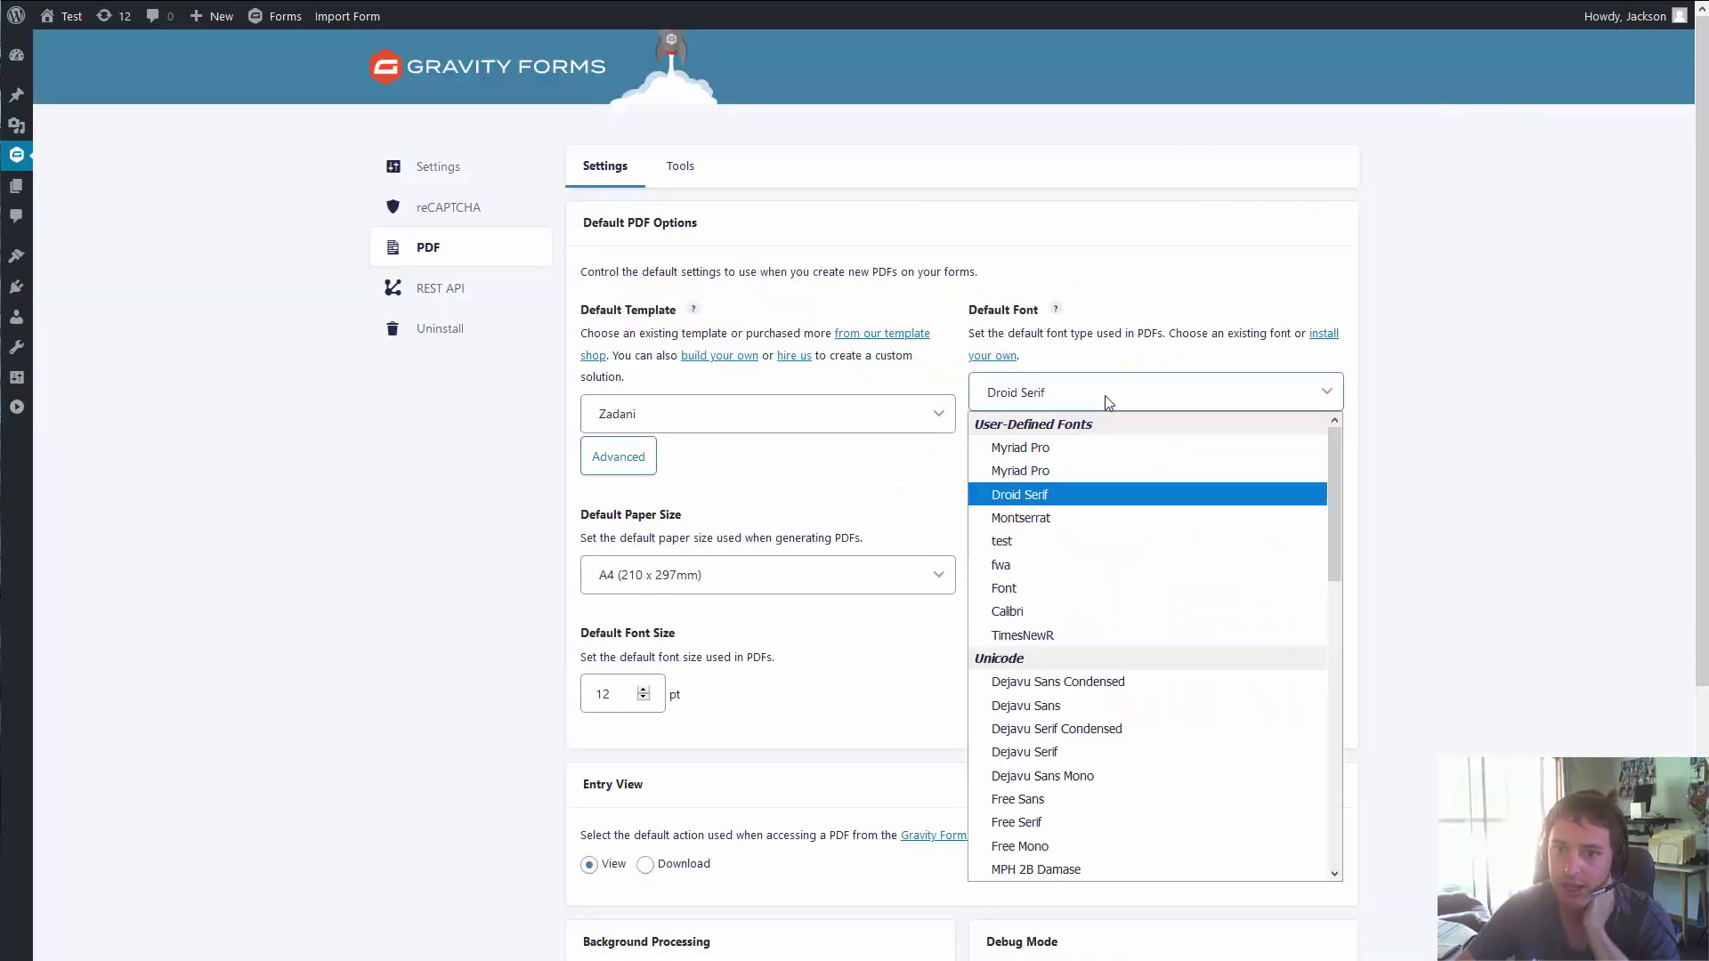
click(1109, 403)
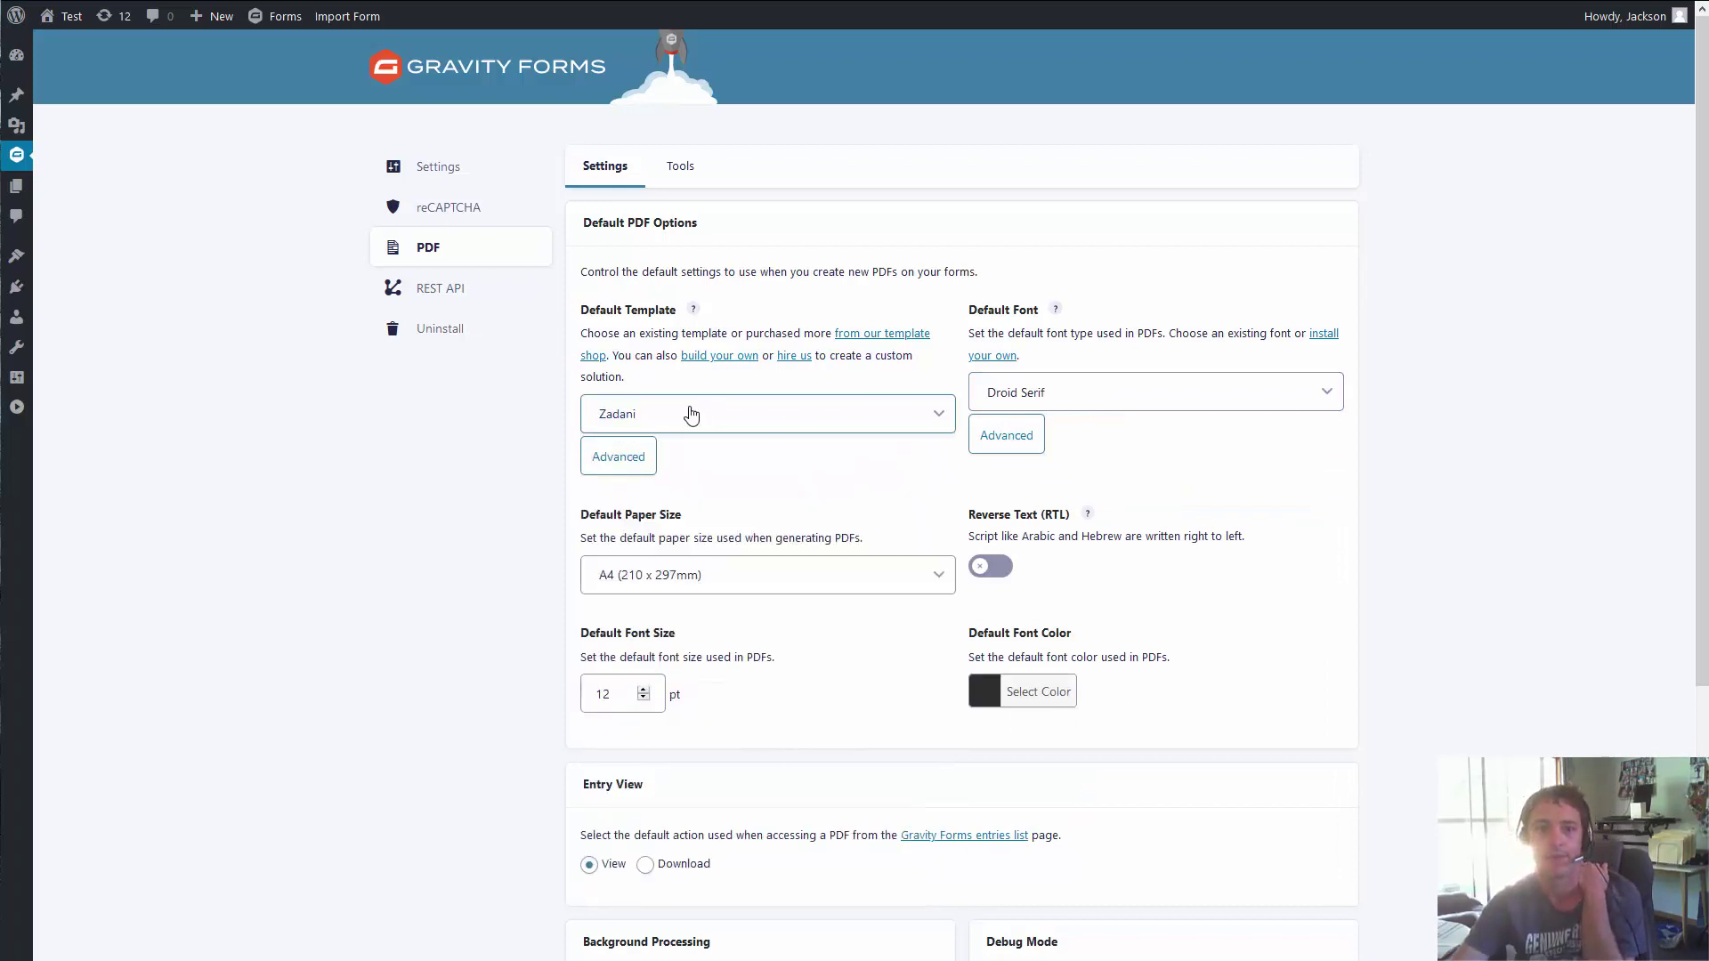
- Set the default PDF template to Transfer of Servicing Request v4 from the installed PDF templates
click(637, 457)
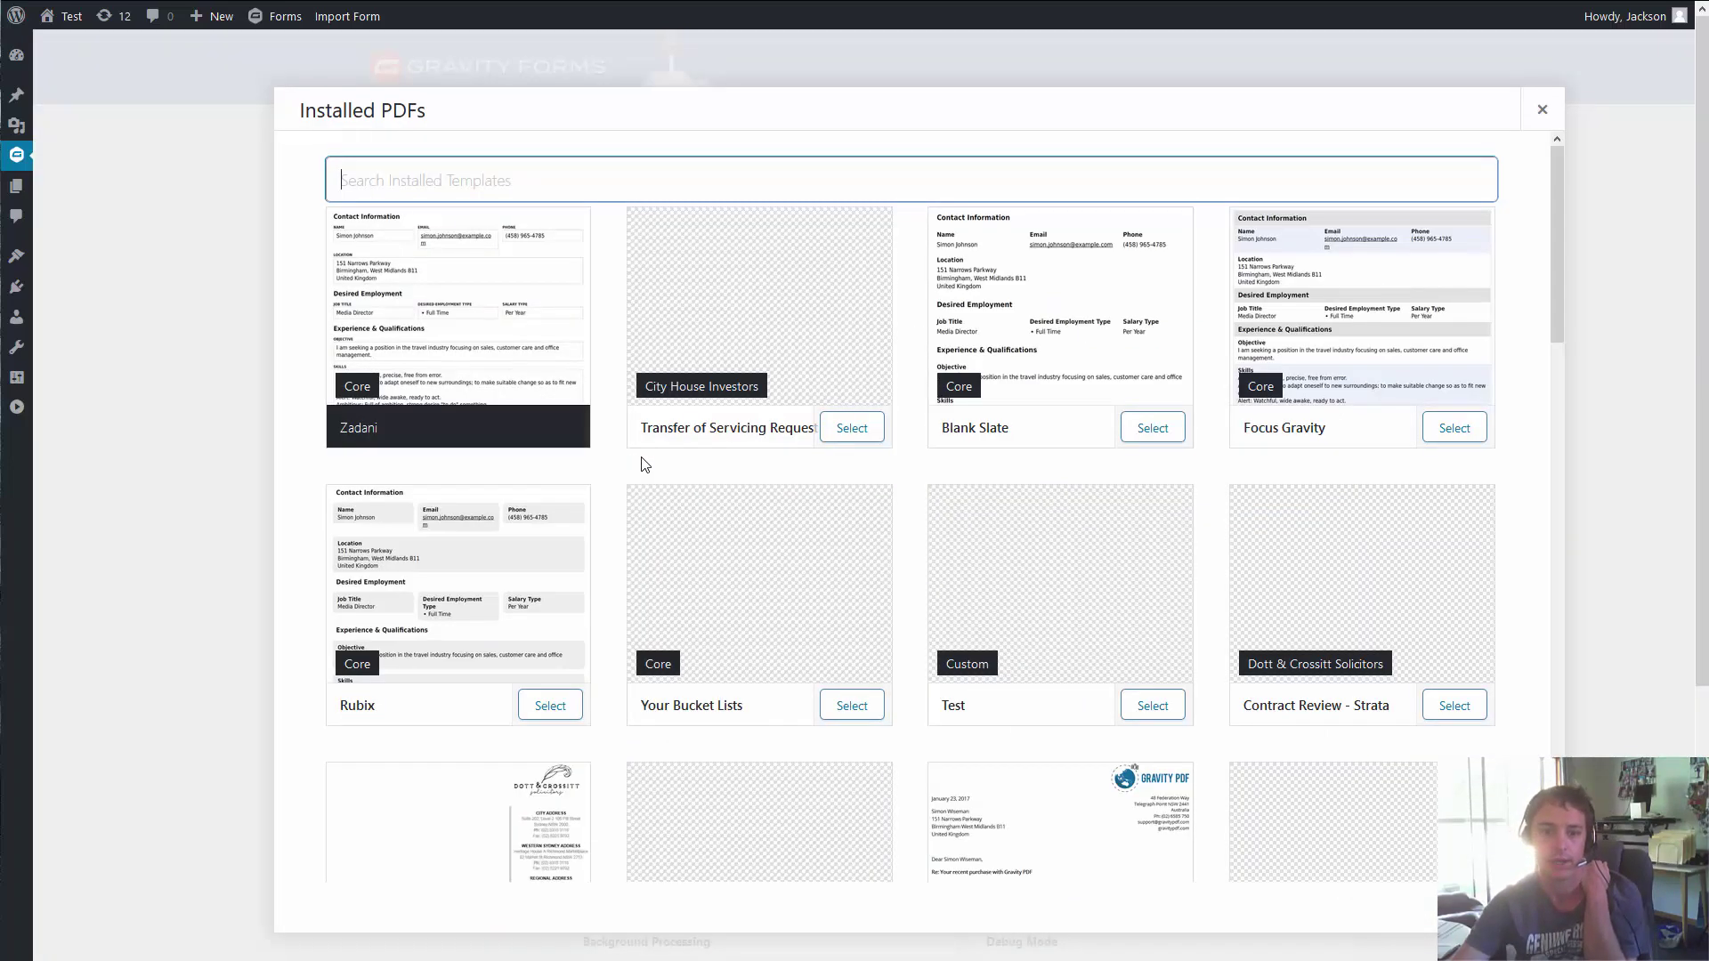
click(850, 429)
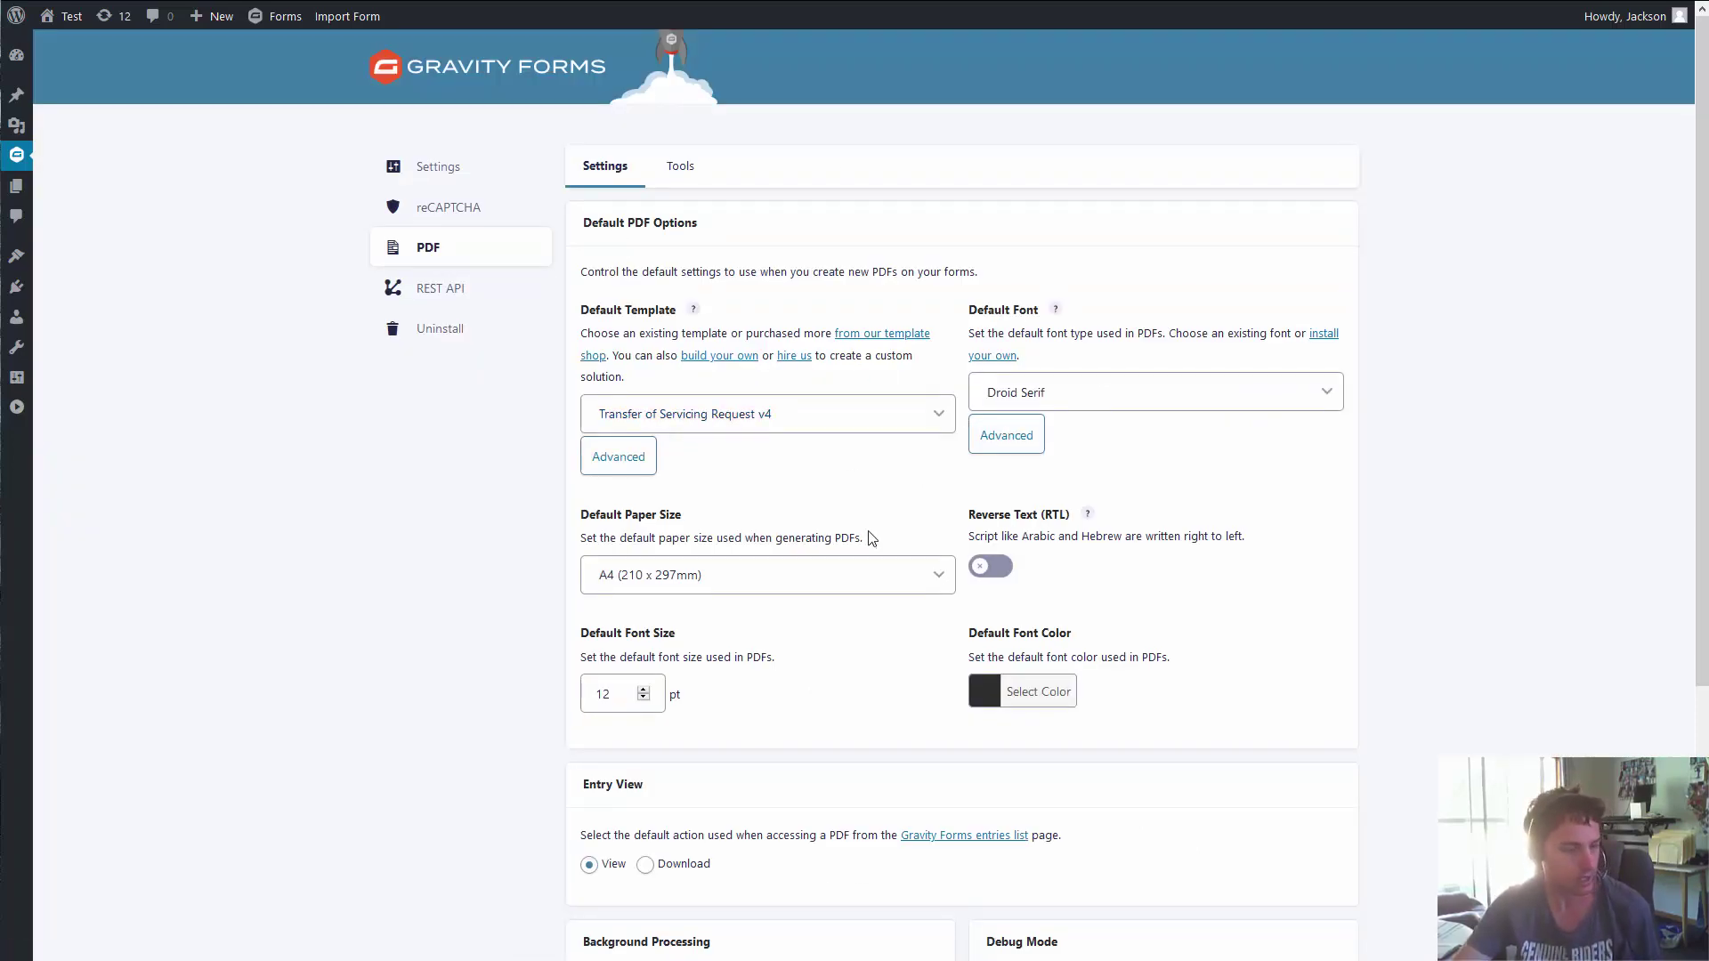
- Open the Gravity Forms System Status page and examine the system report
mouse_move(14, 170)
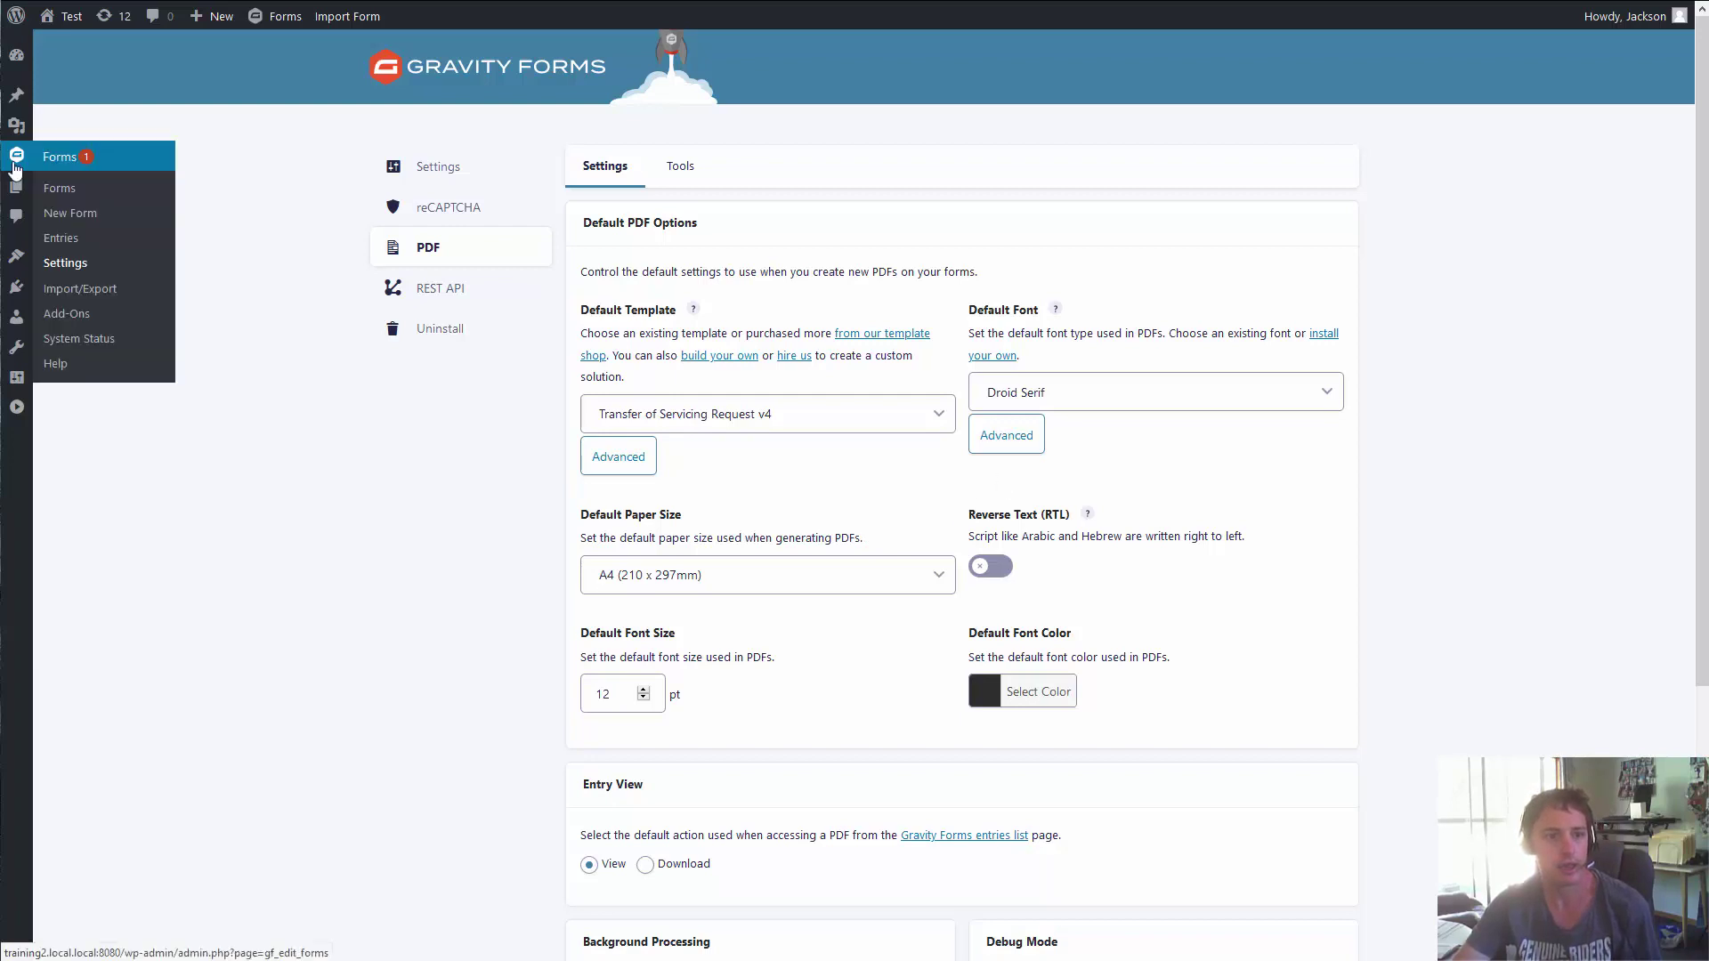
click(92, 346)
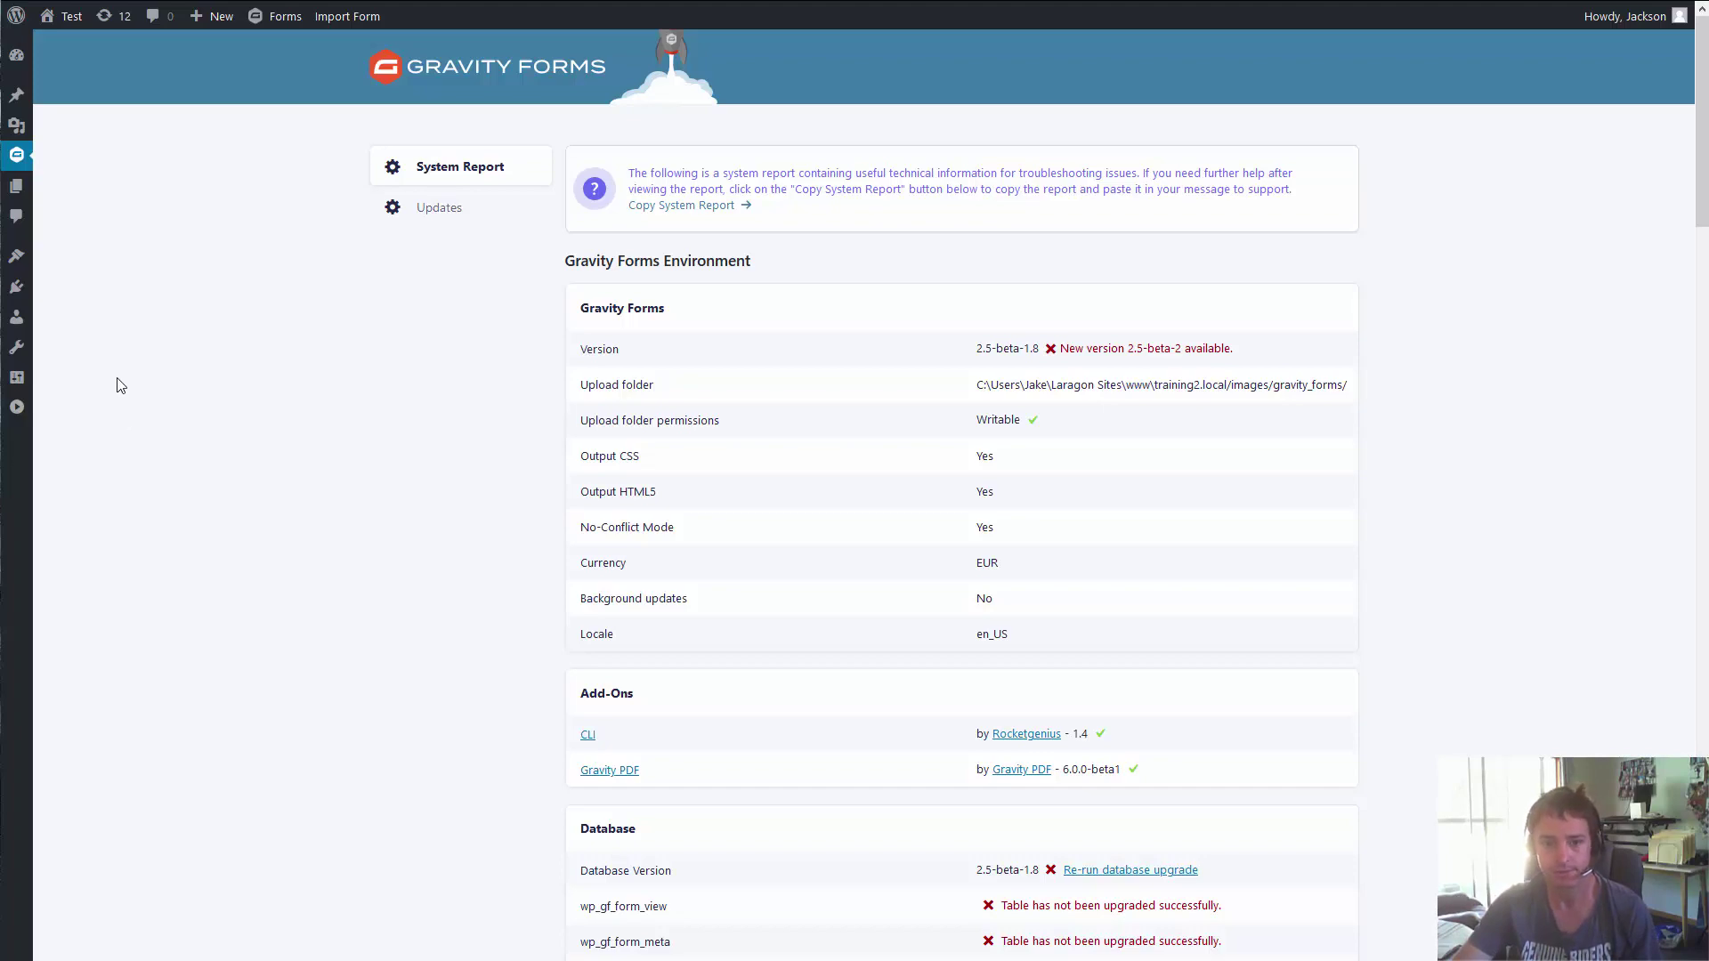
- Examine the Gravity PDF Environment section of the system report, including the temporary folder location and its protection status
scroll(626, 189, down, 4)
scroll(626, 190, down, 6)
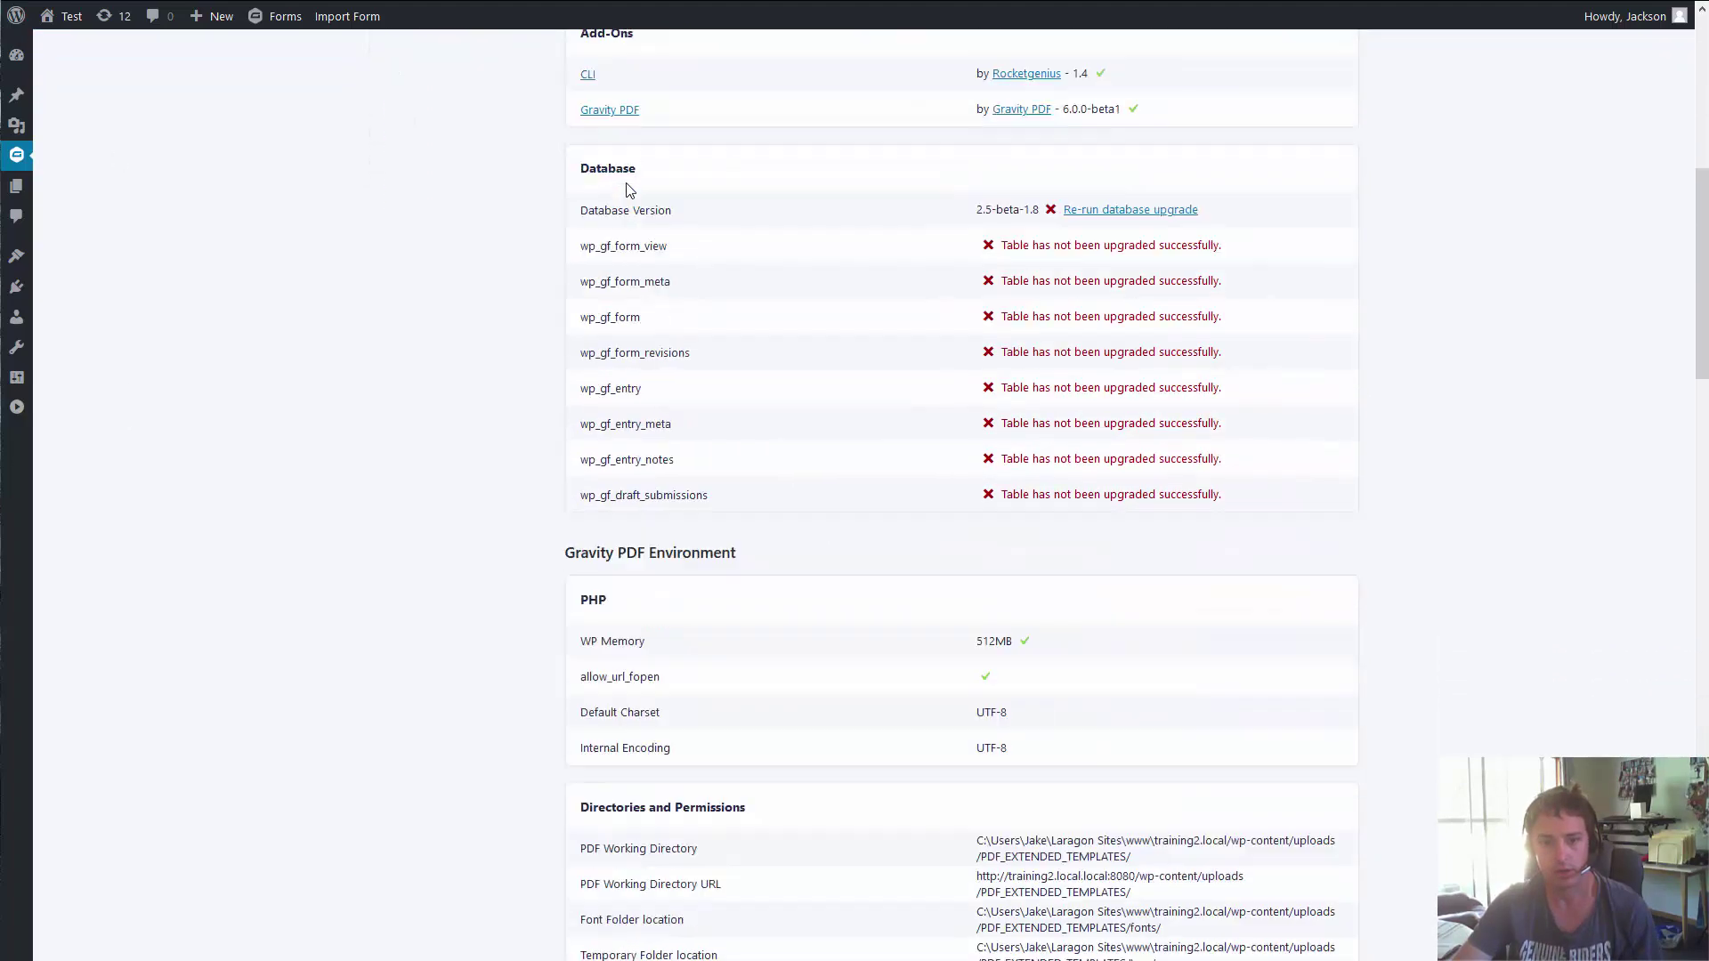
scroll(766, 305, down, 1)
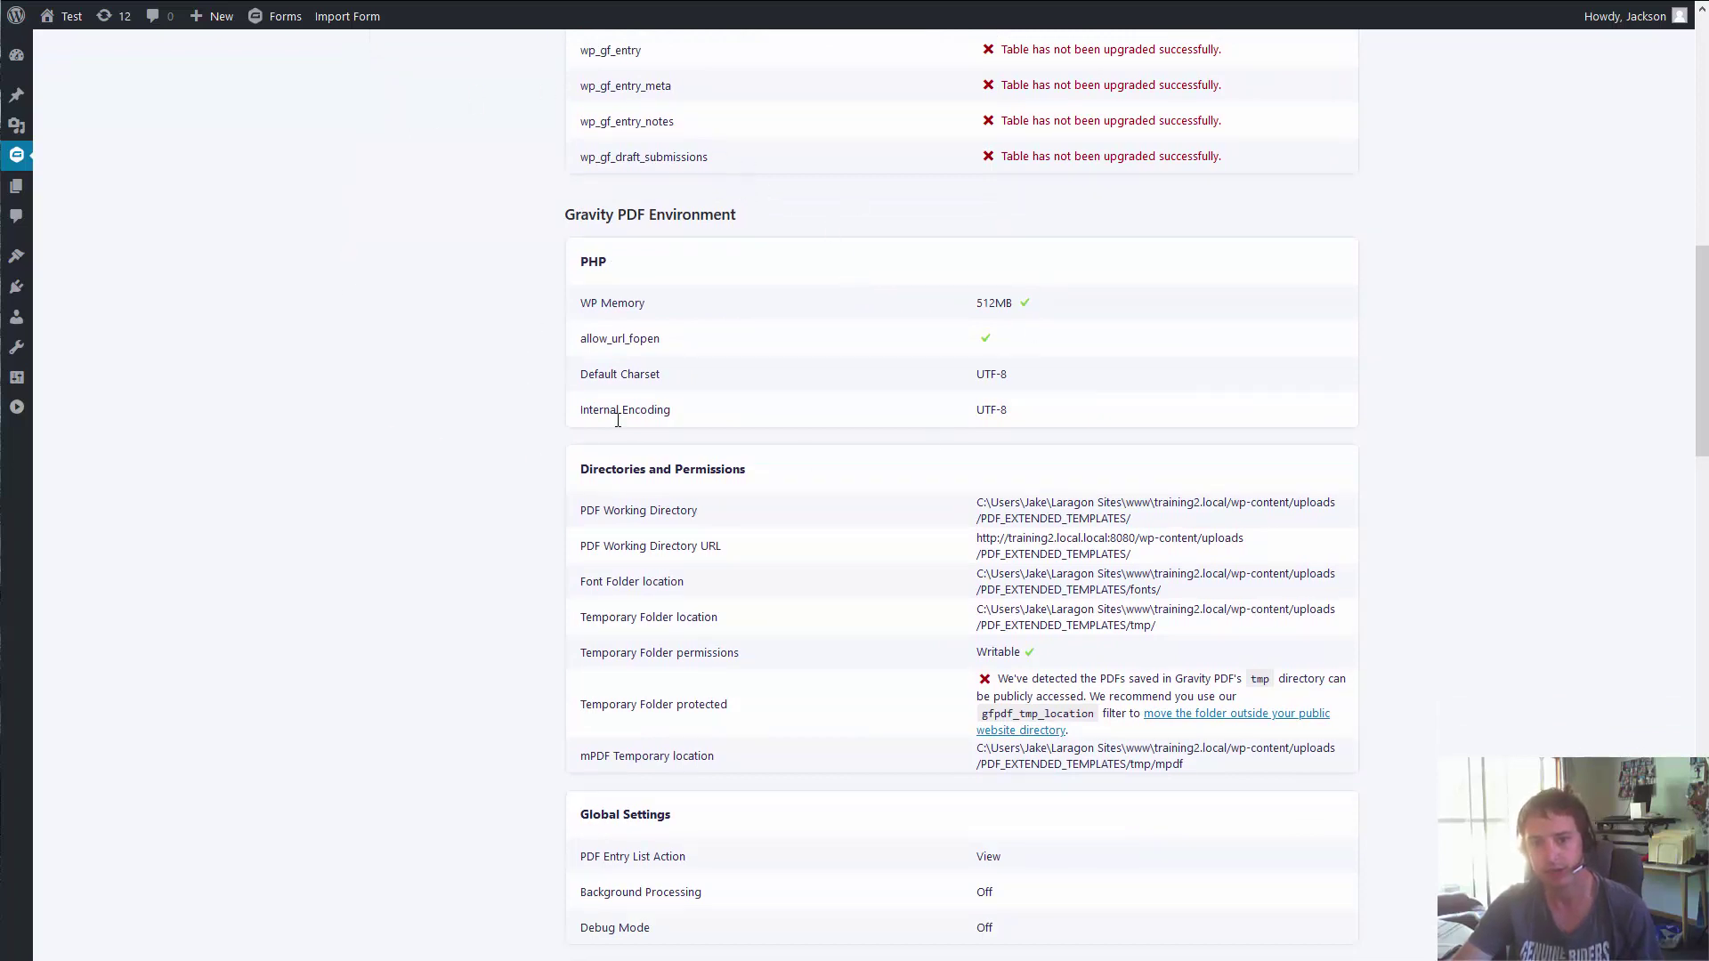
scroll(508, 286, down, 1)
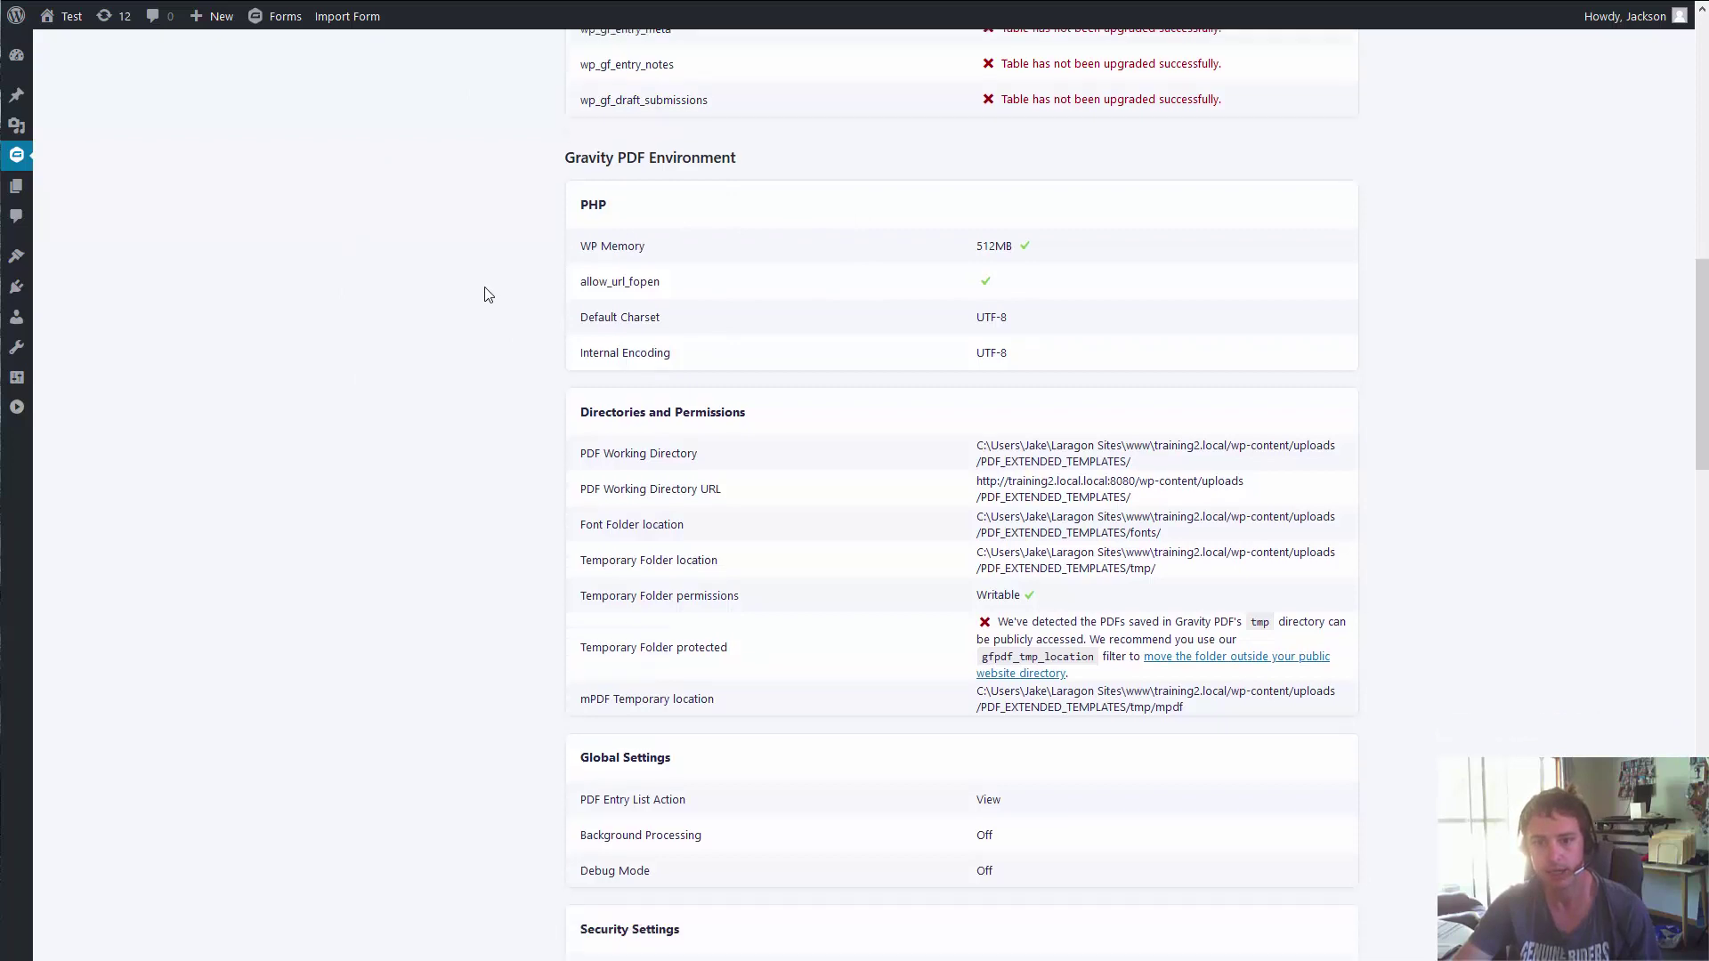
scroll(441, 249, down, 1)
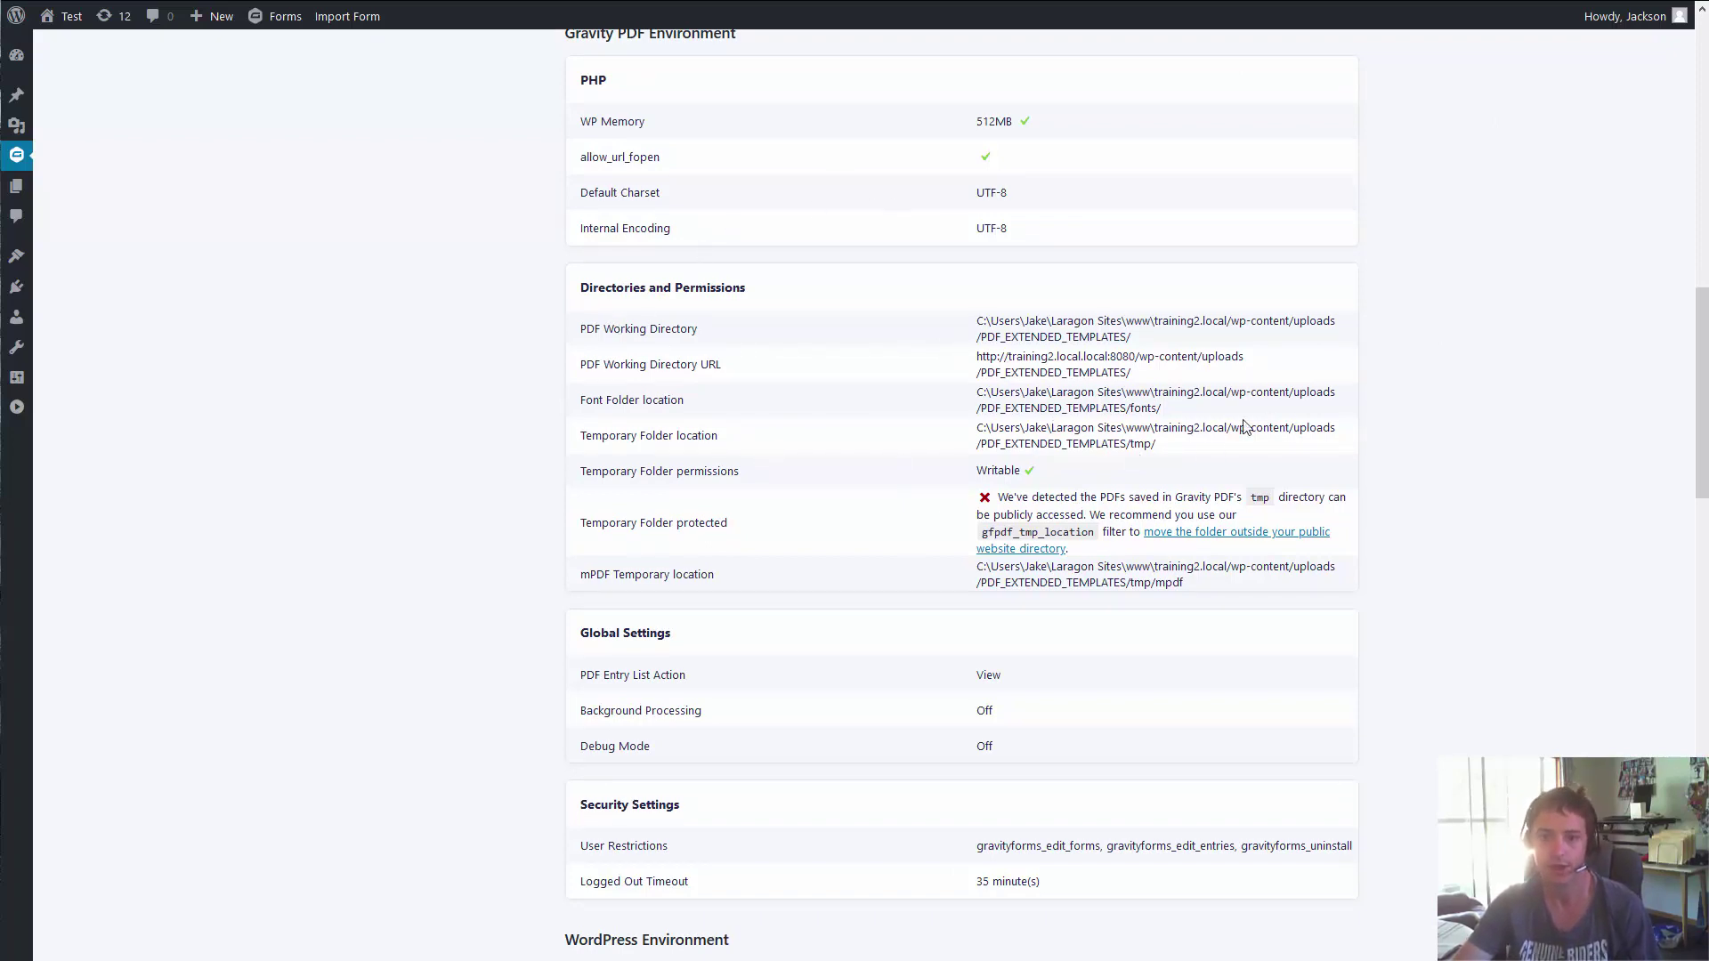
scroll(952, 472, down, 1)
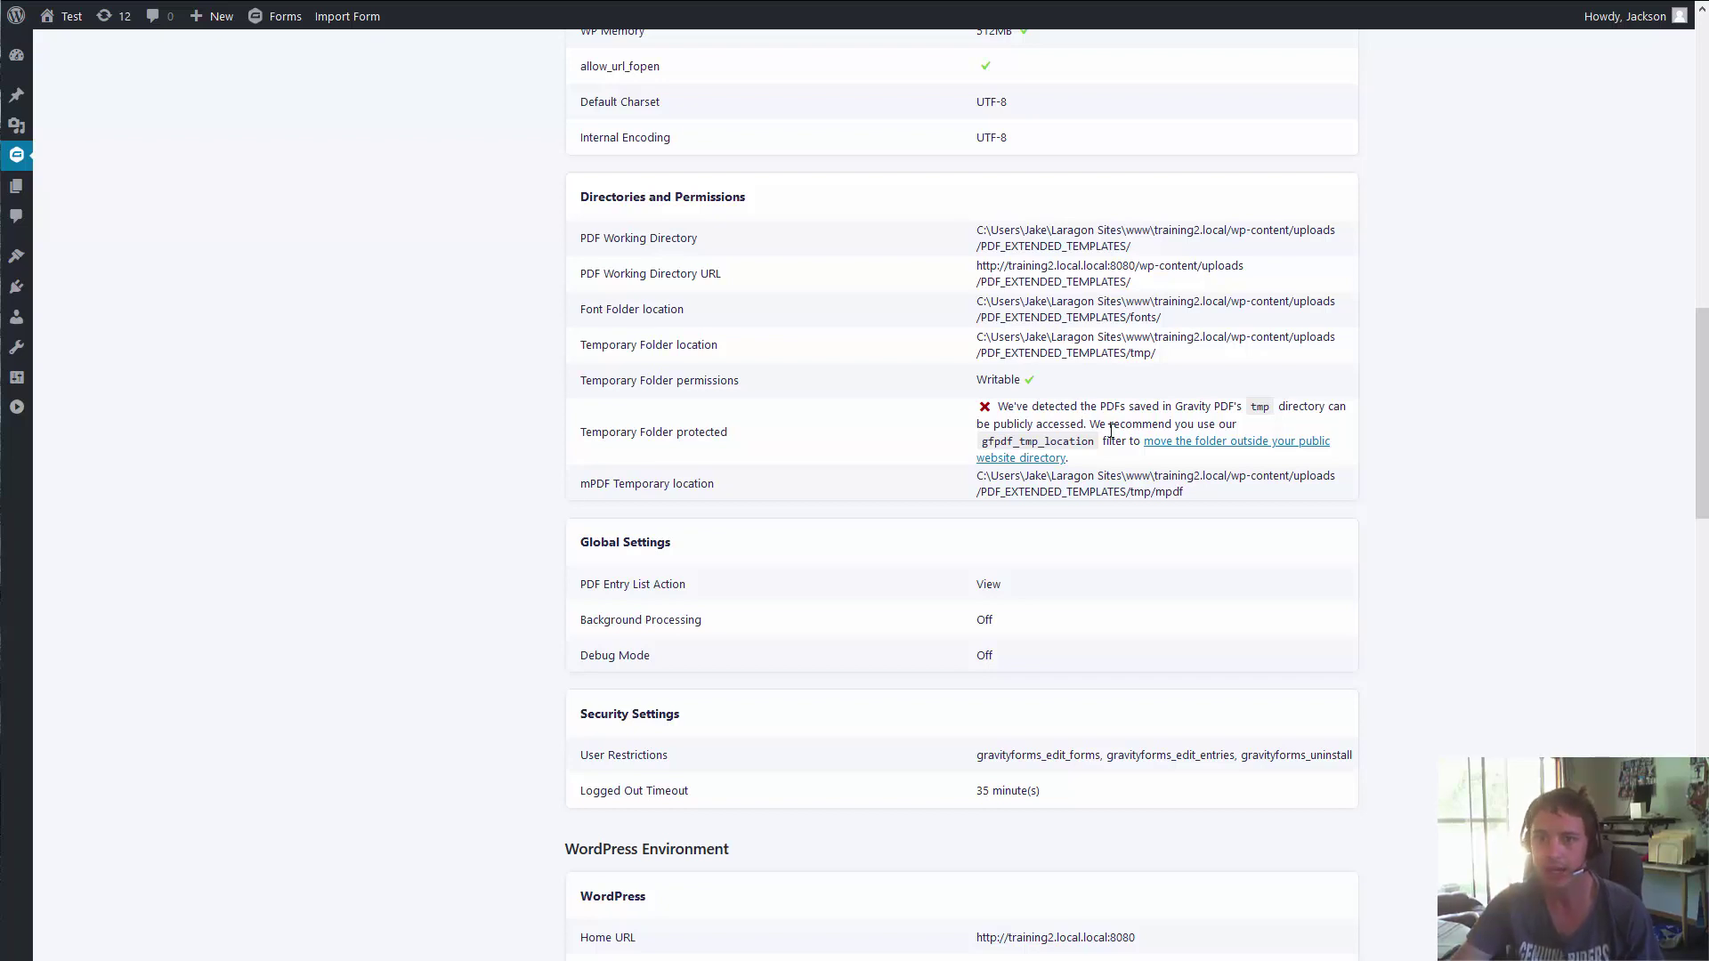
mouse_move(1171, 356)
mouse_down()
mouse_move(1011, 338)
mouse_move(1156, 339)
mouse_up()
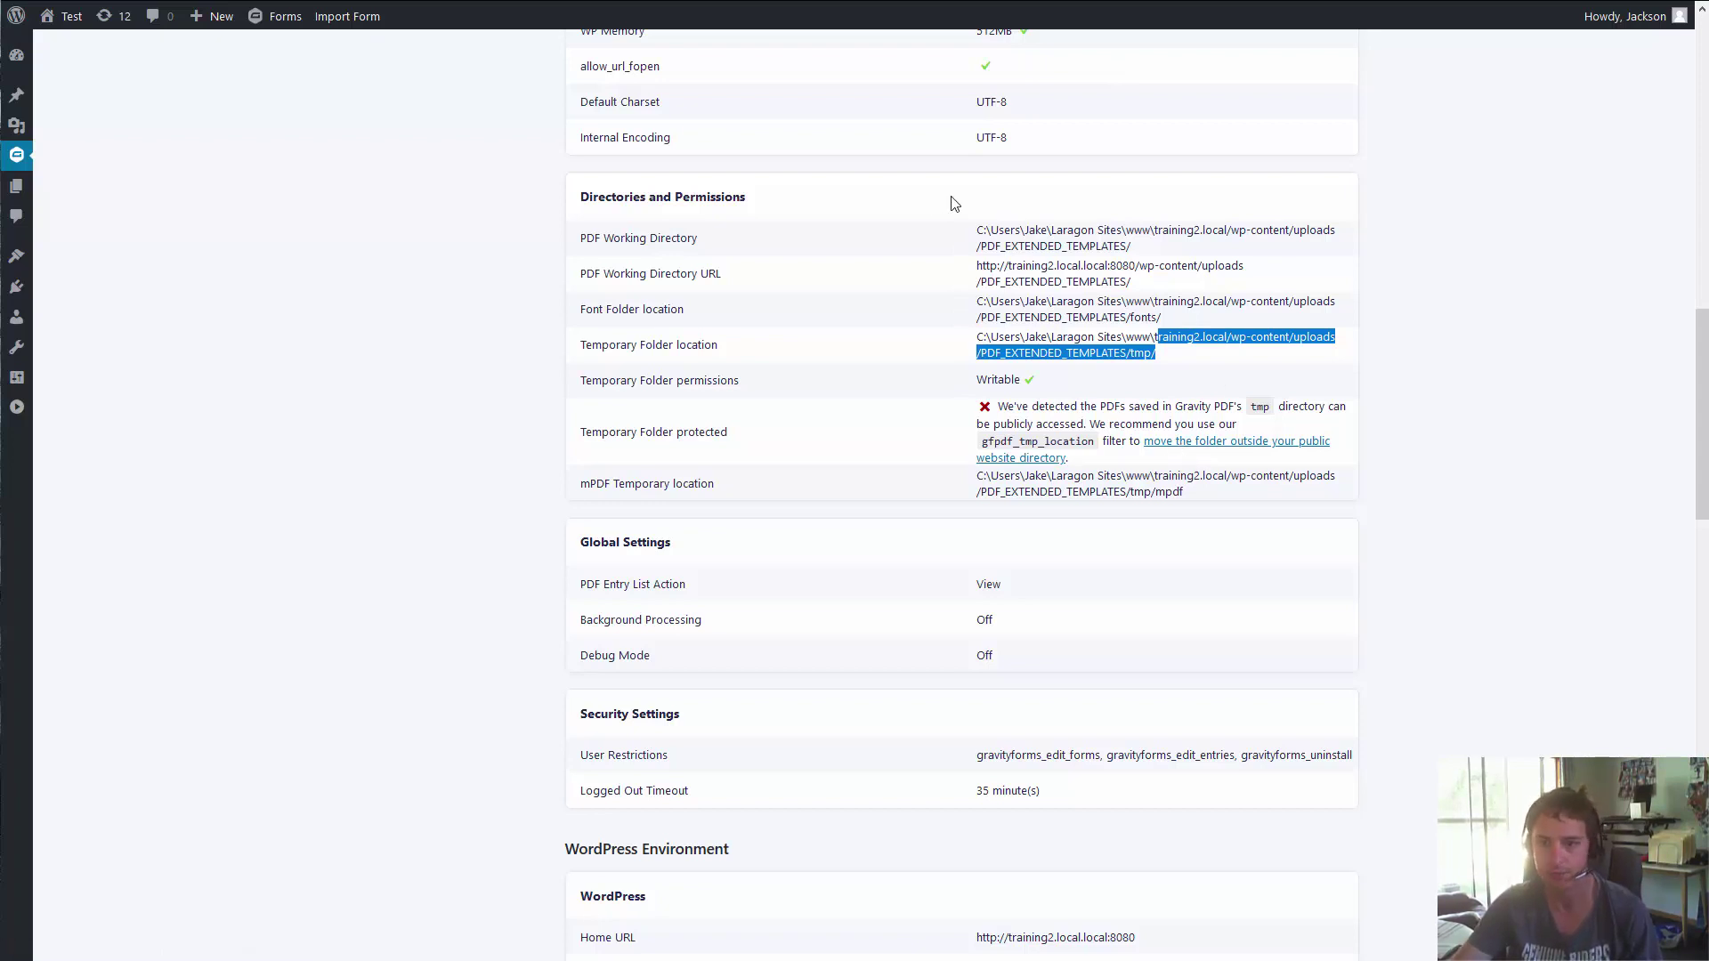
click(871, 443)
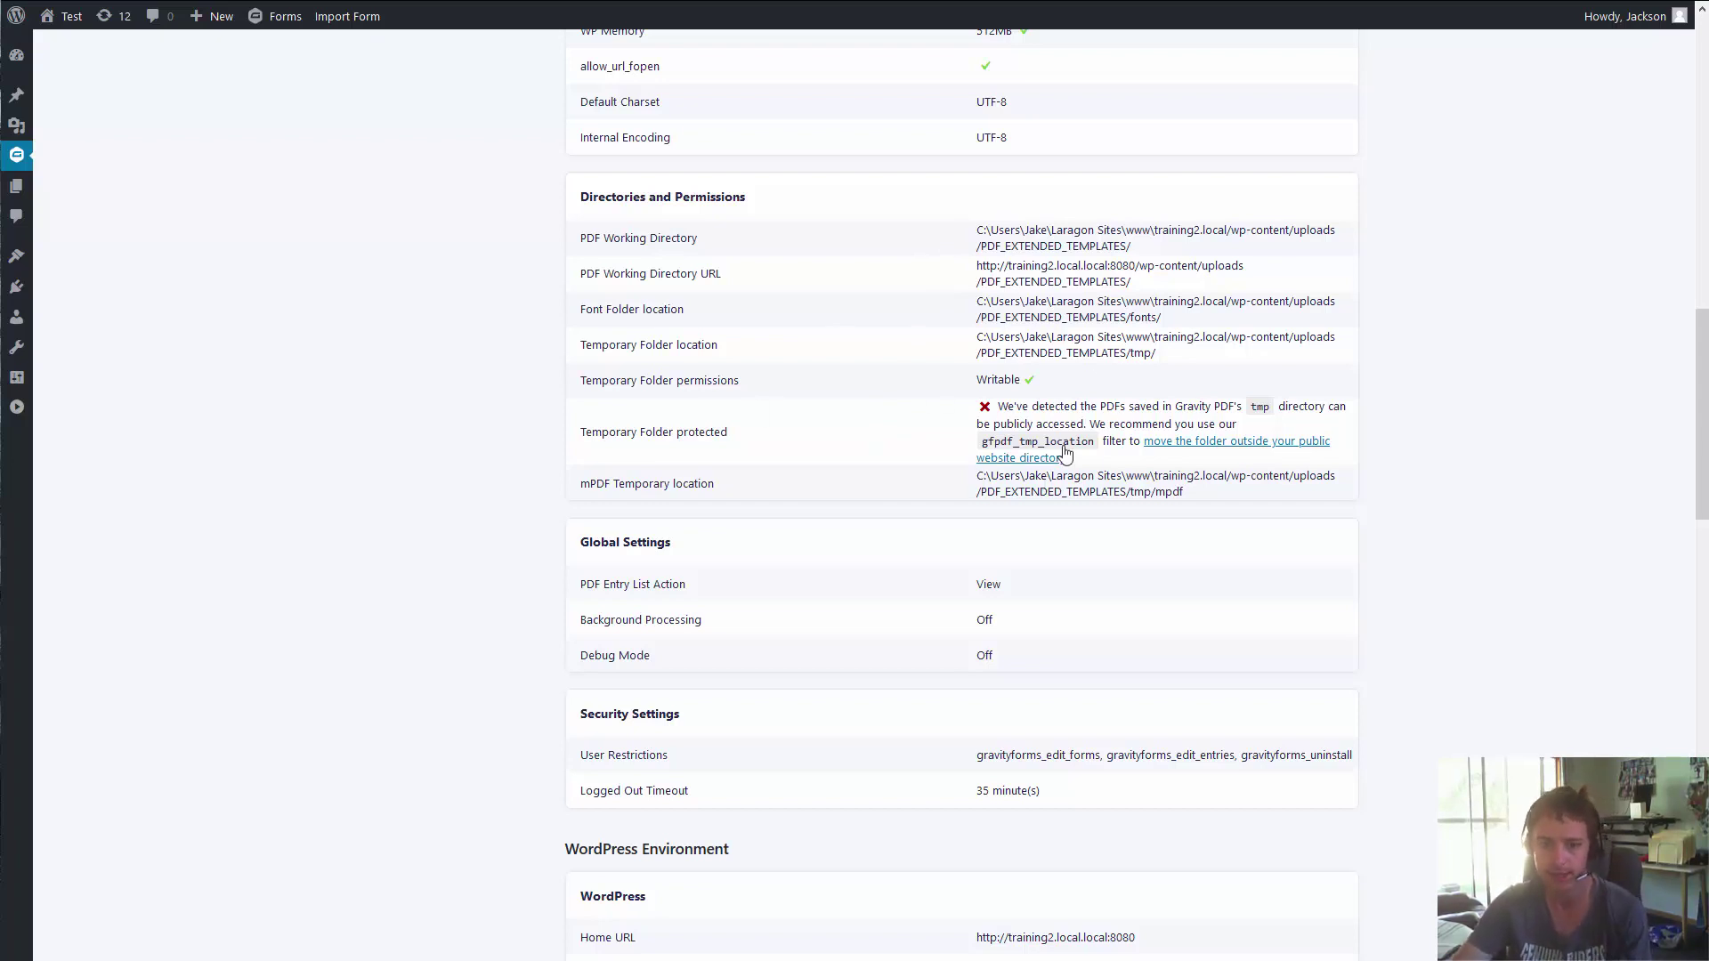
- Review the report's Global Settings, Security Settings and WordPress Environment sections, then return to its beginning
scroll(553, 259, down, 3)
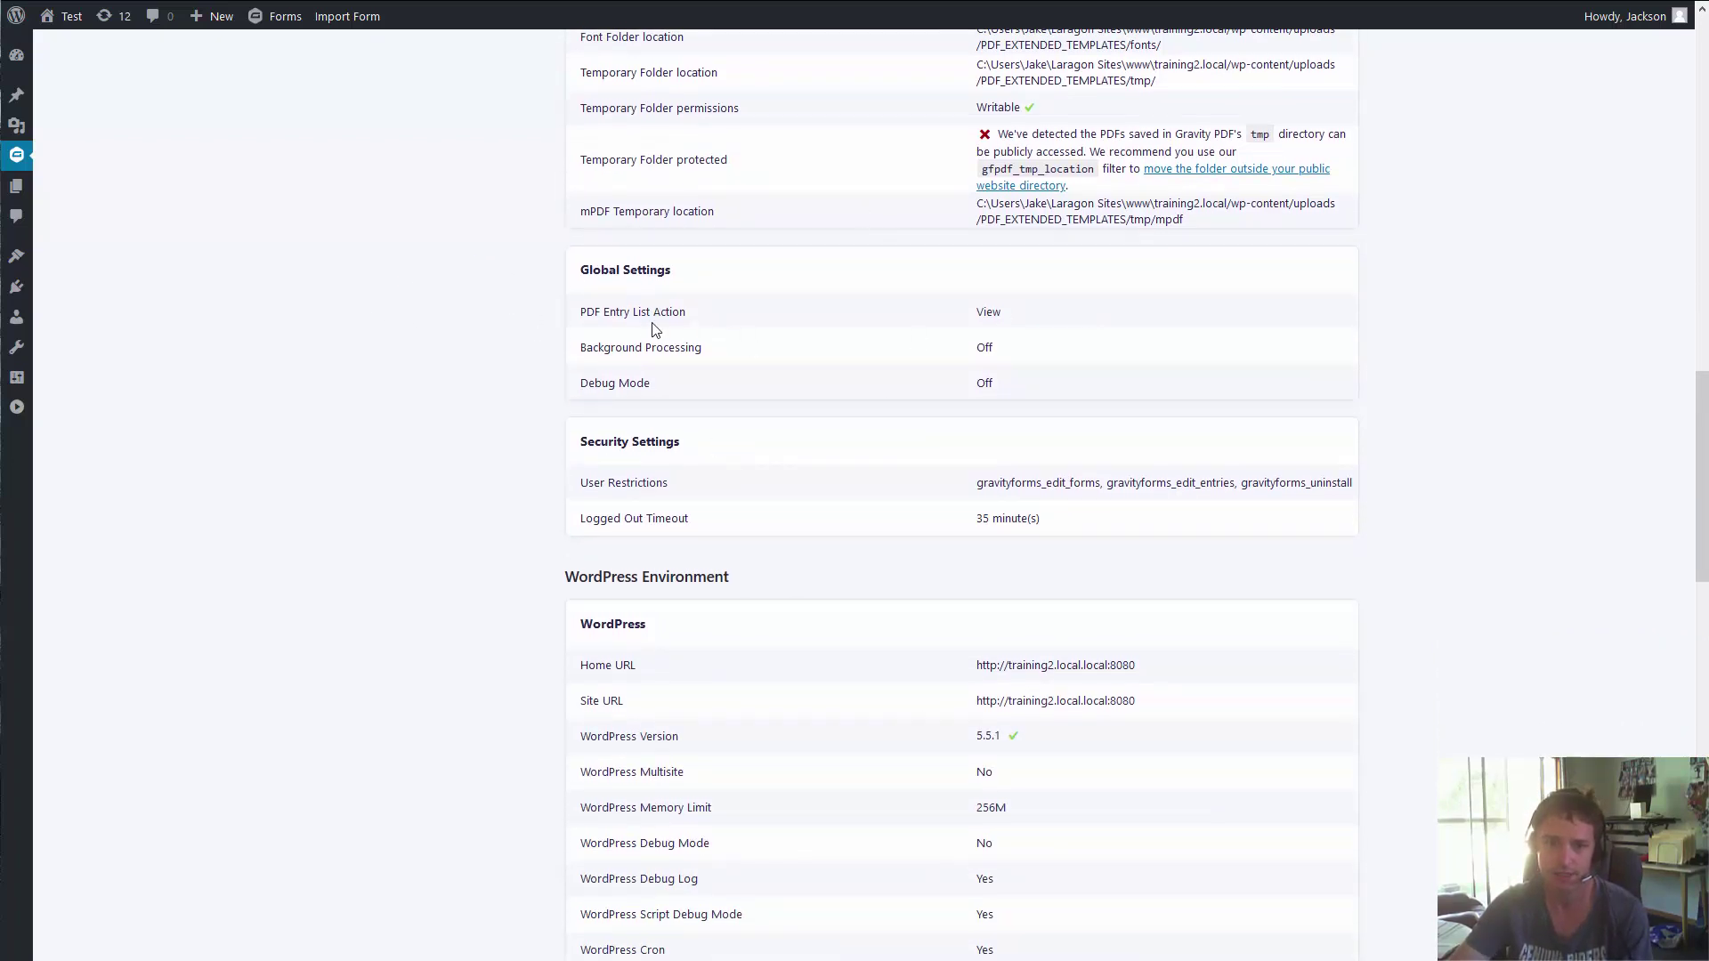
scroll(654, 330, down, 1)
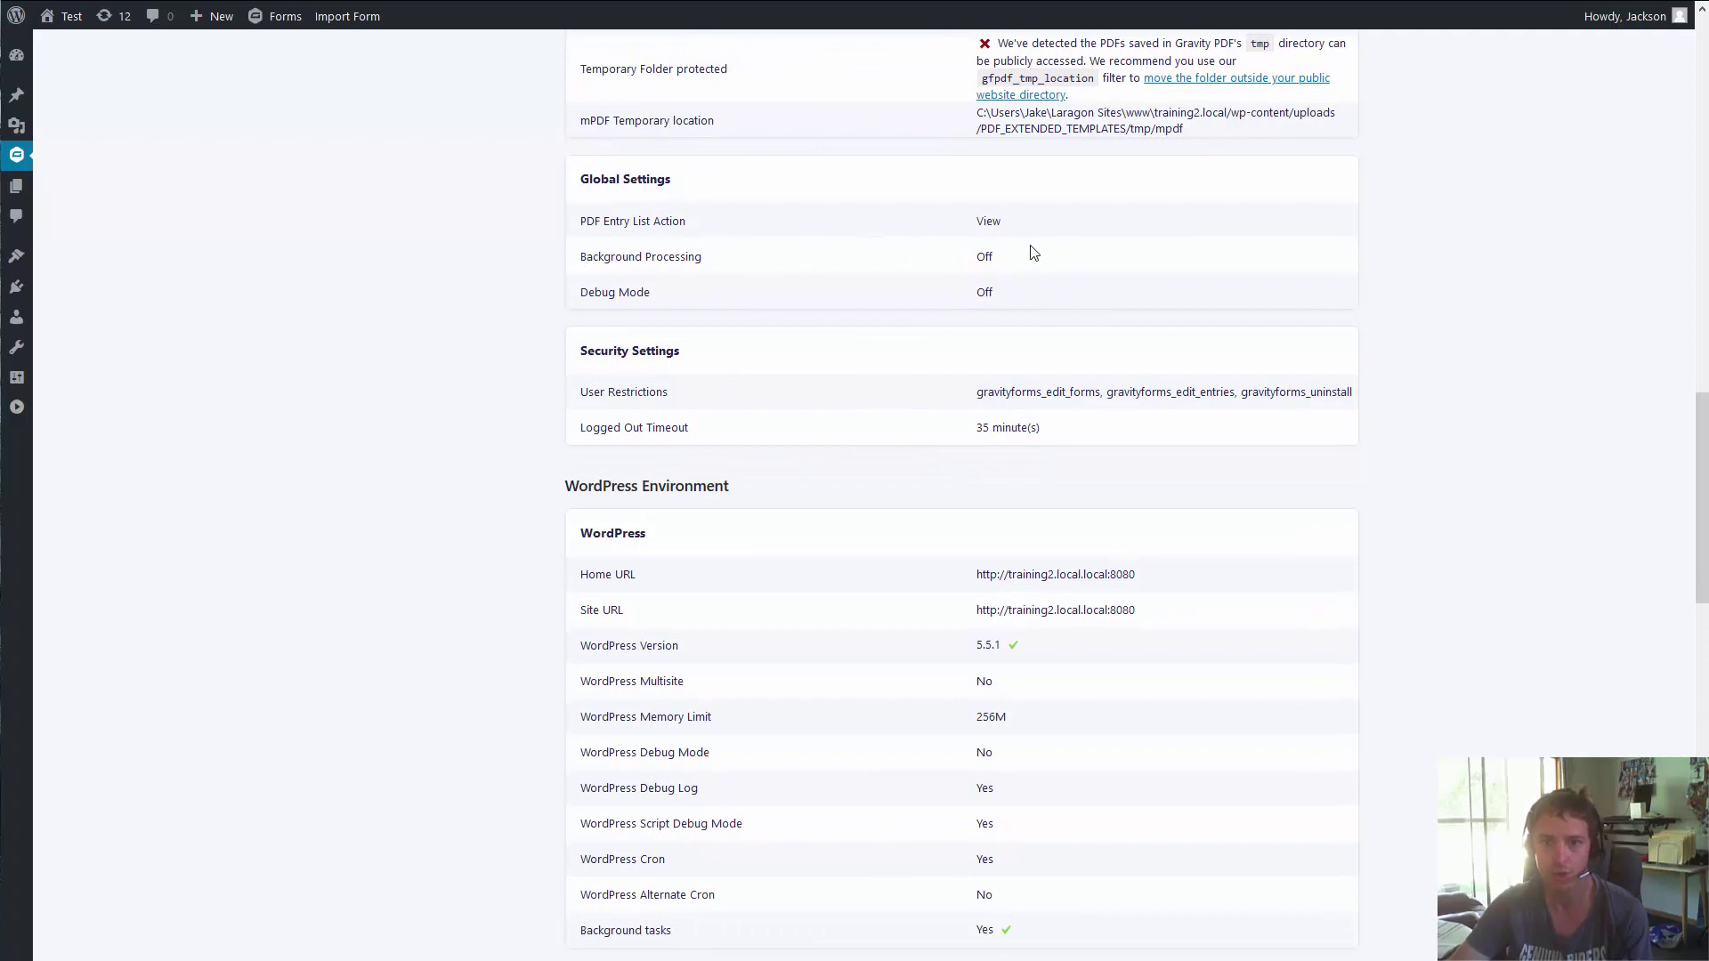
scroll(726, 299, down, 1)
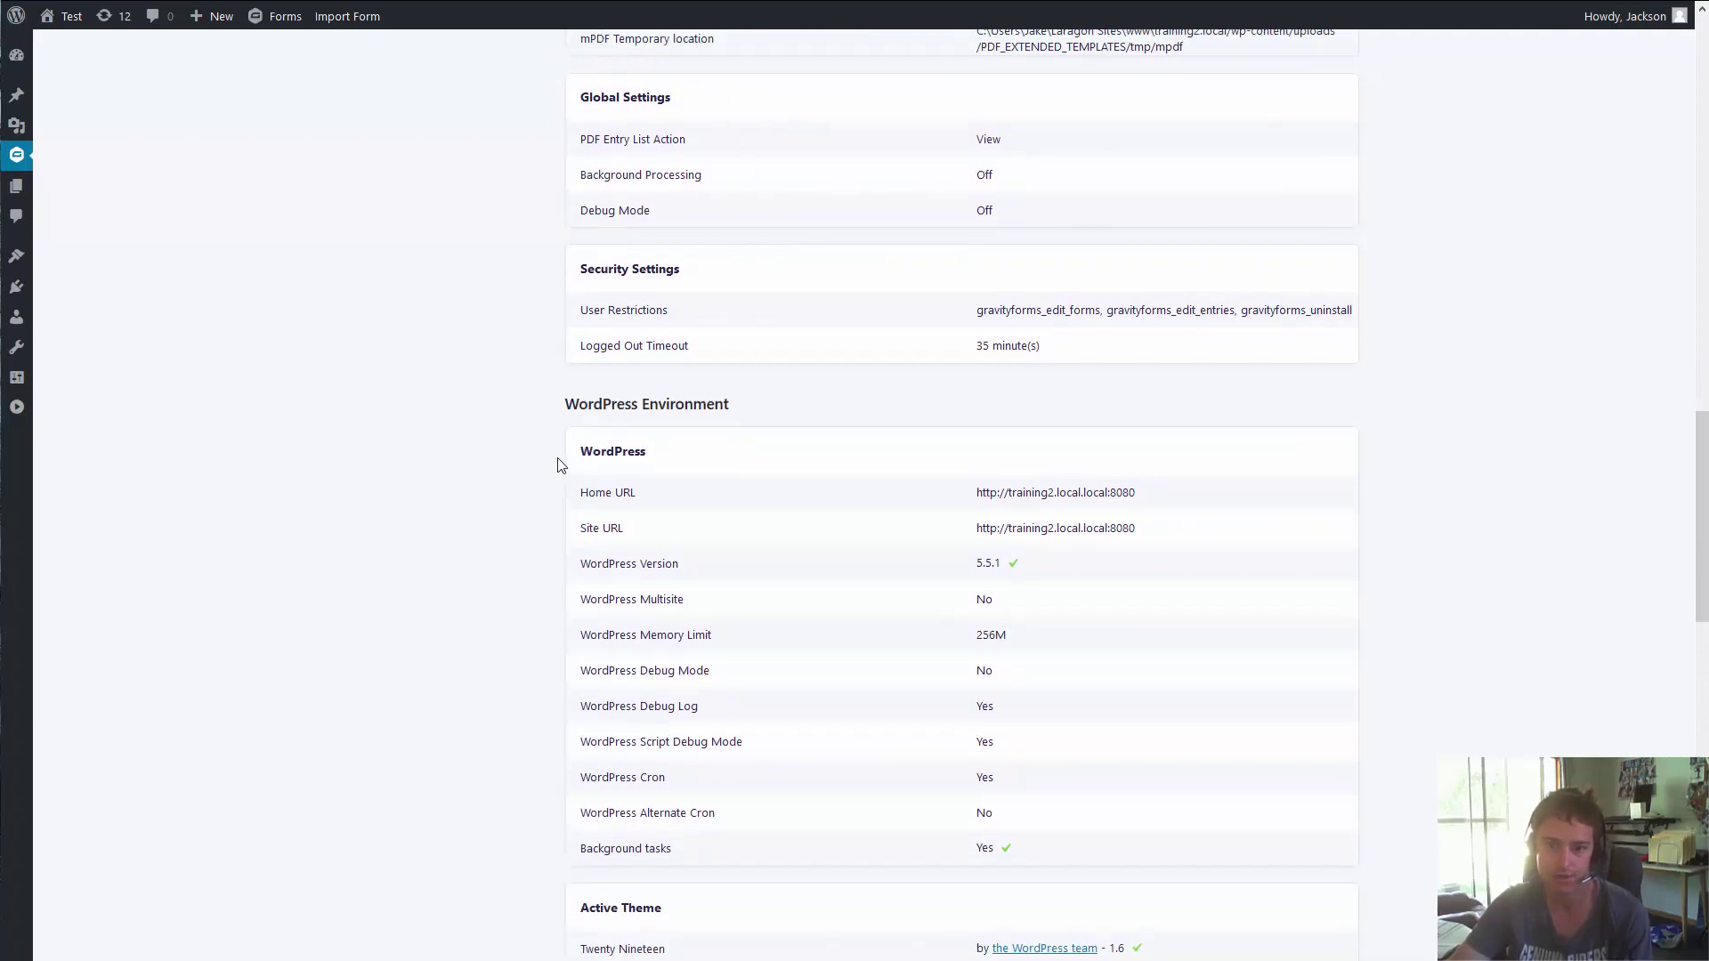
scroll(563, 463, up, 1)
scroll(695, 427, down, 1)
scroll(351, 347, up, 2)
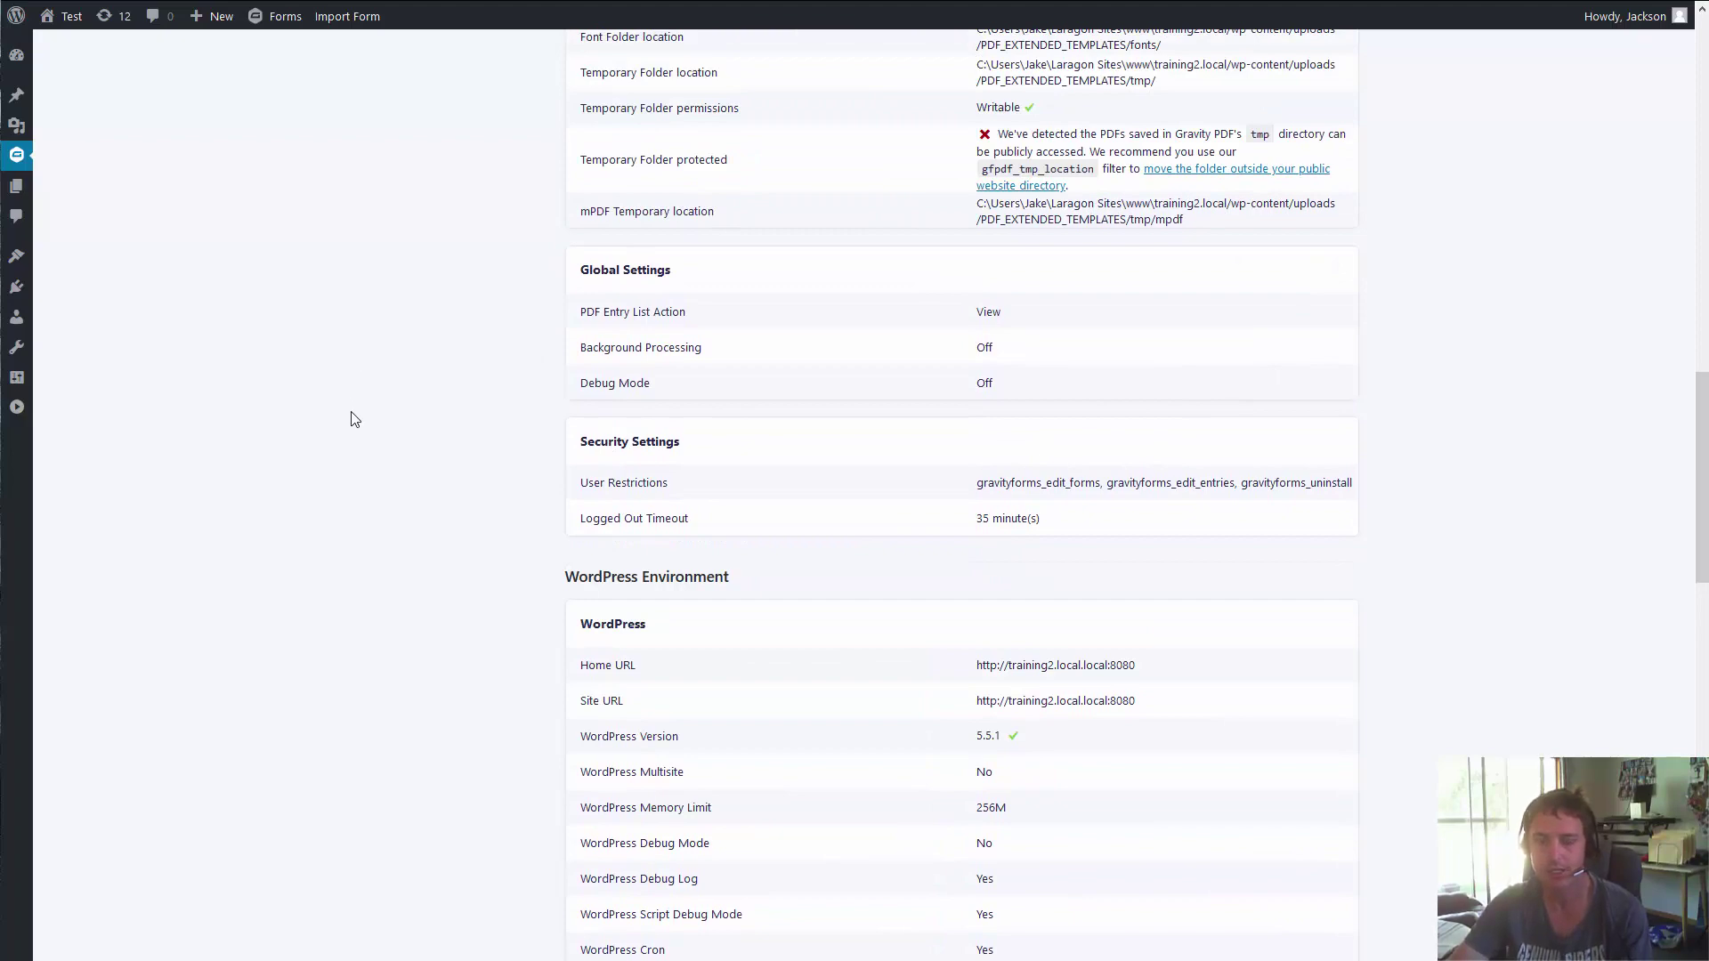
scroll(354, 418, up, 8)
scroll(360, 427, up, 3)
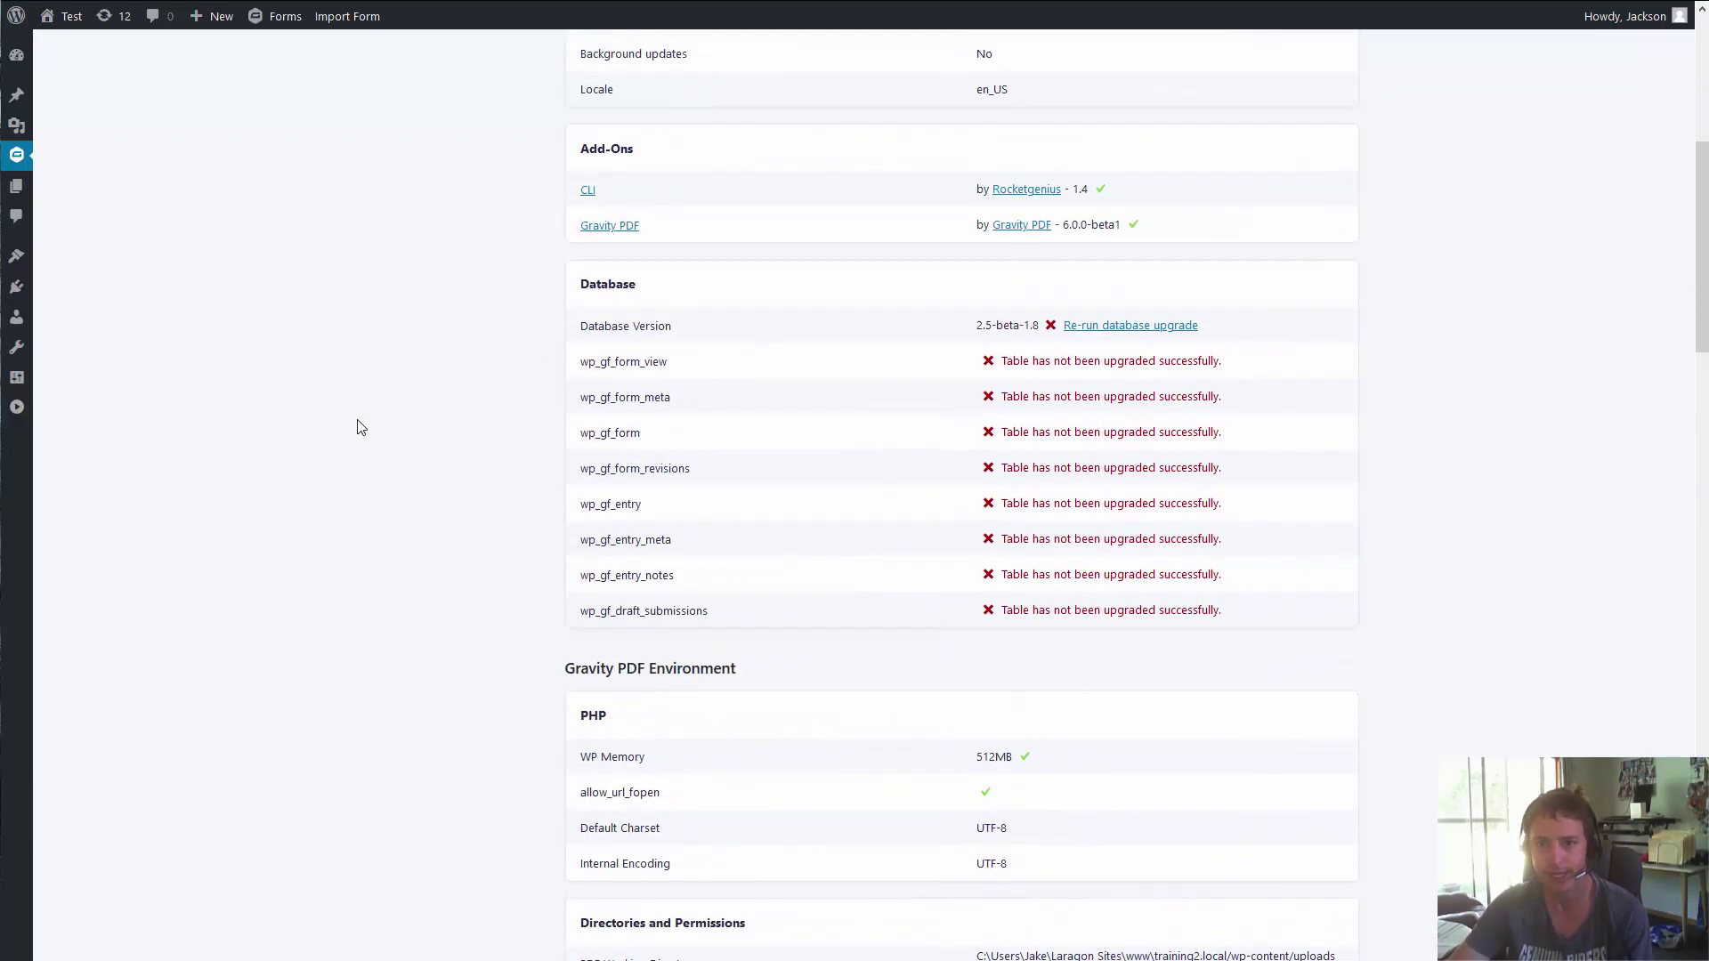
scroll(360, 428, up, 6)
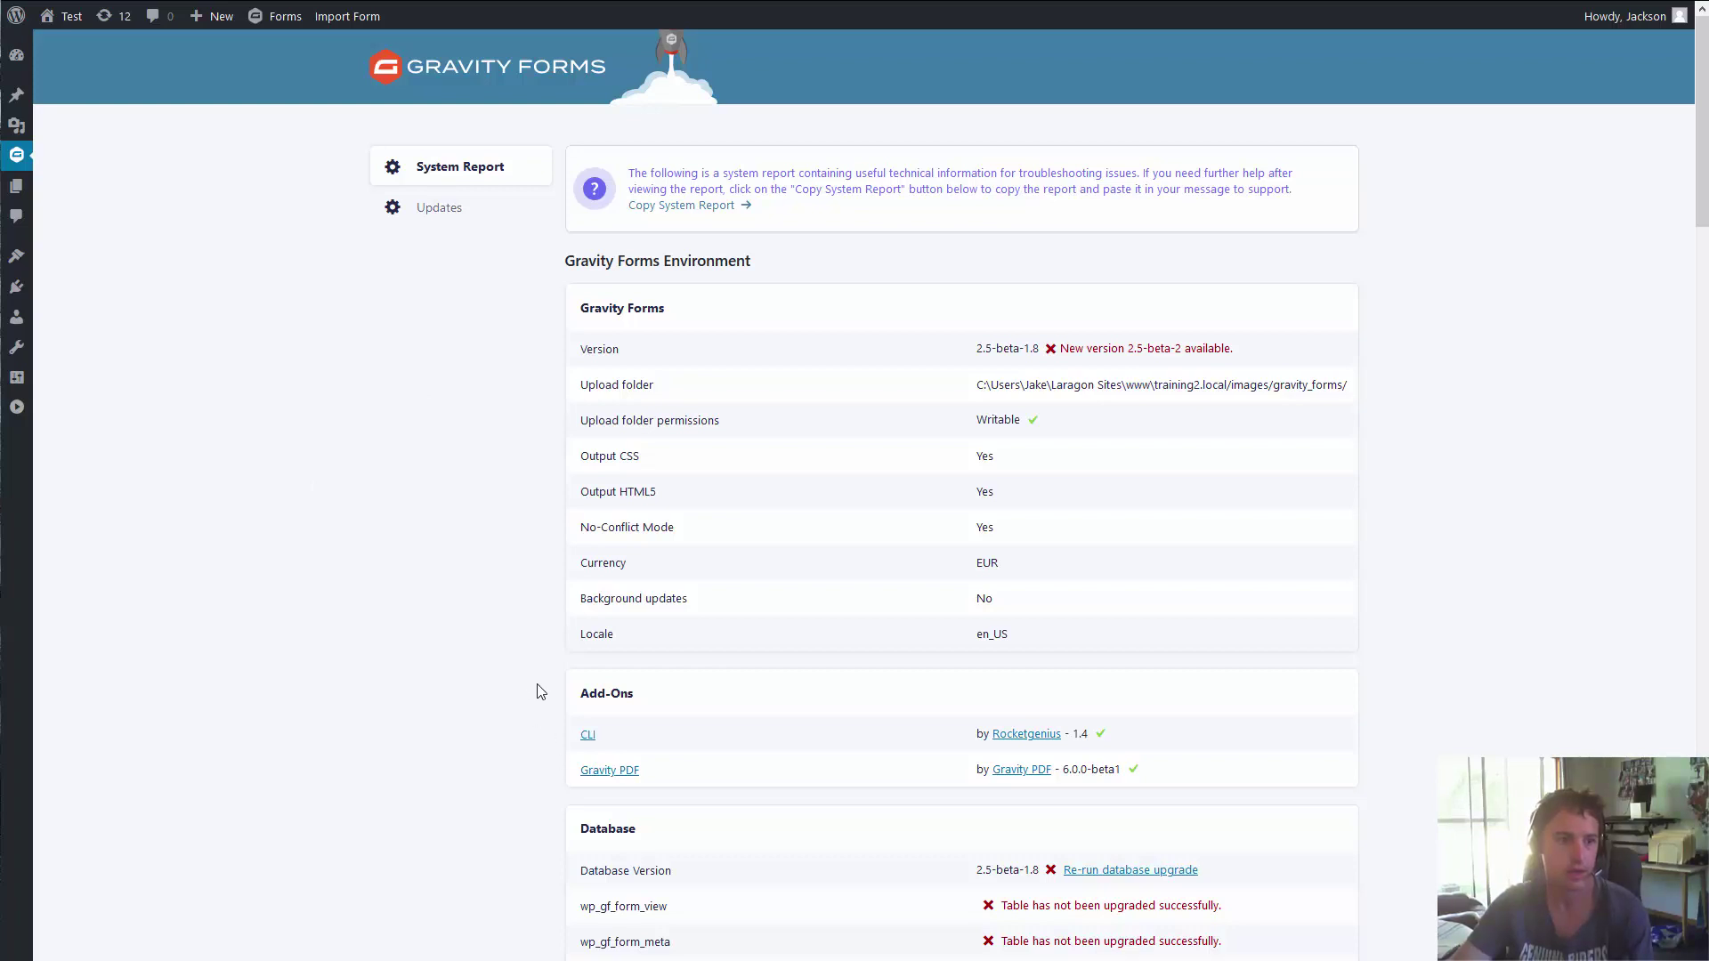
- Open the Gravity Forms entry export page and choose Test Form as the form to export
mouse_move(20, 164)
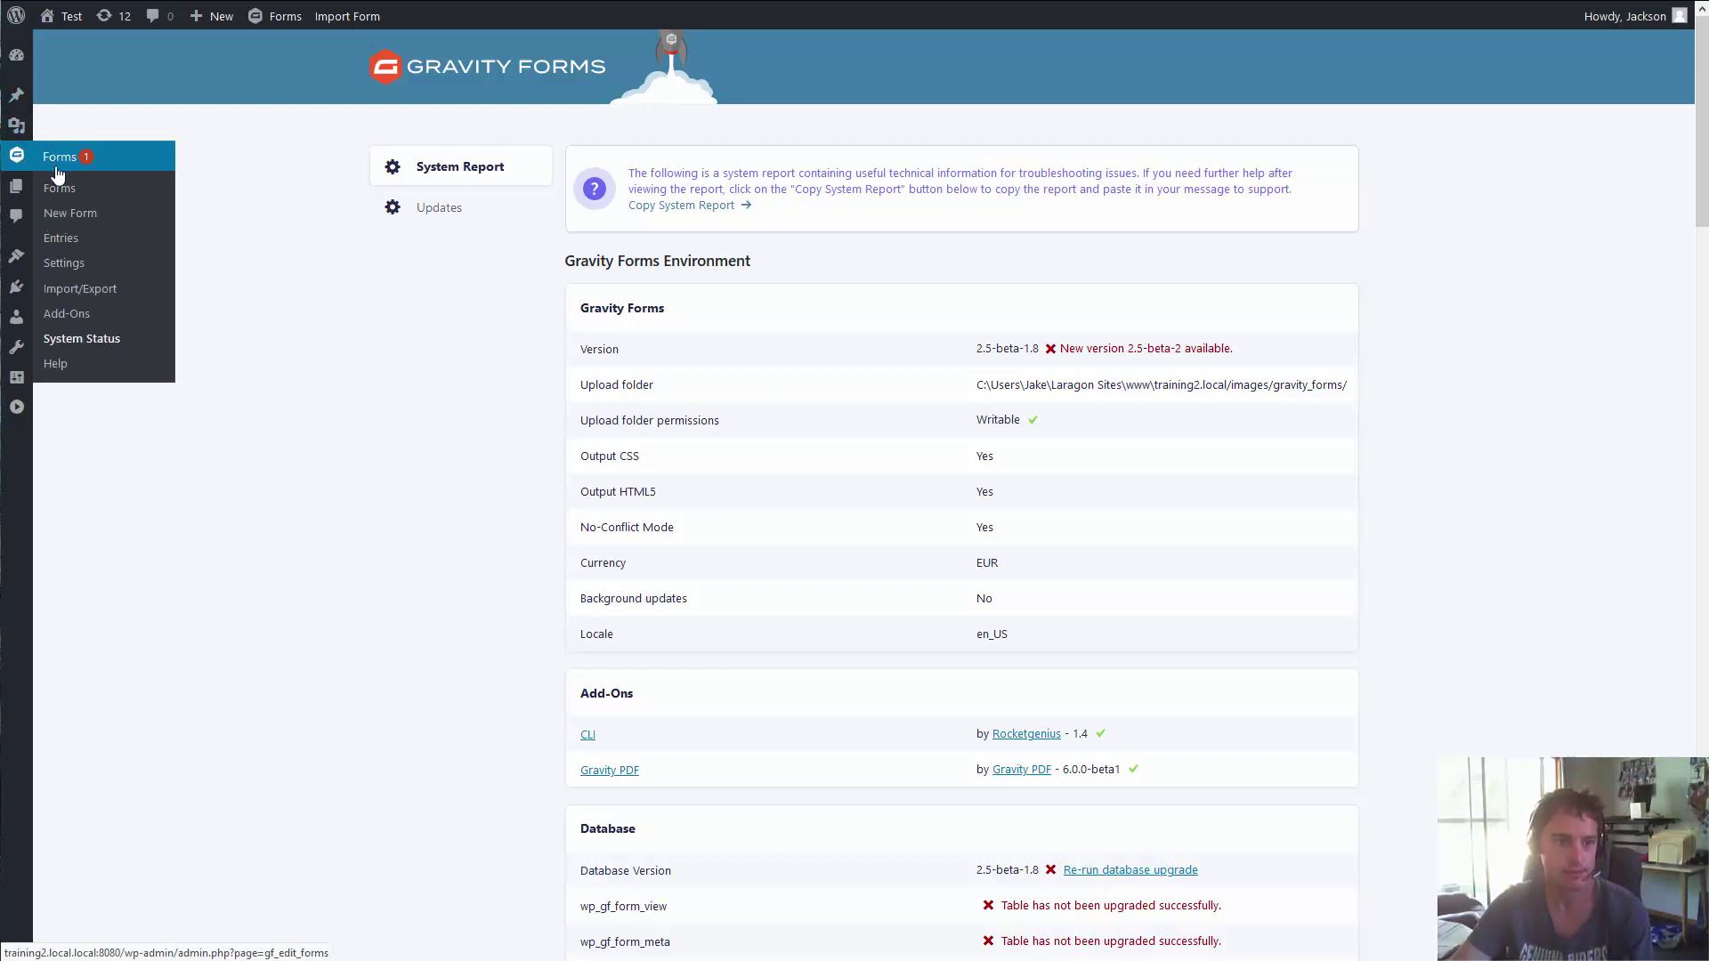
click(102, 294)
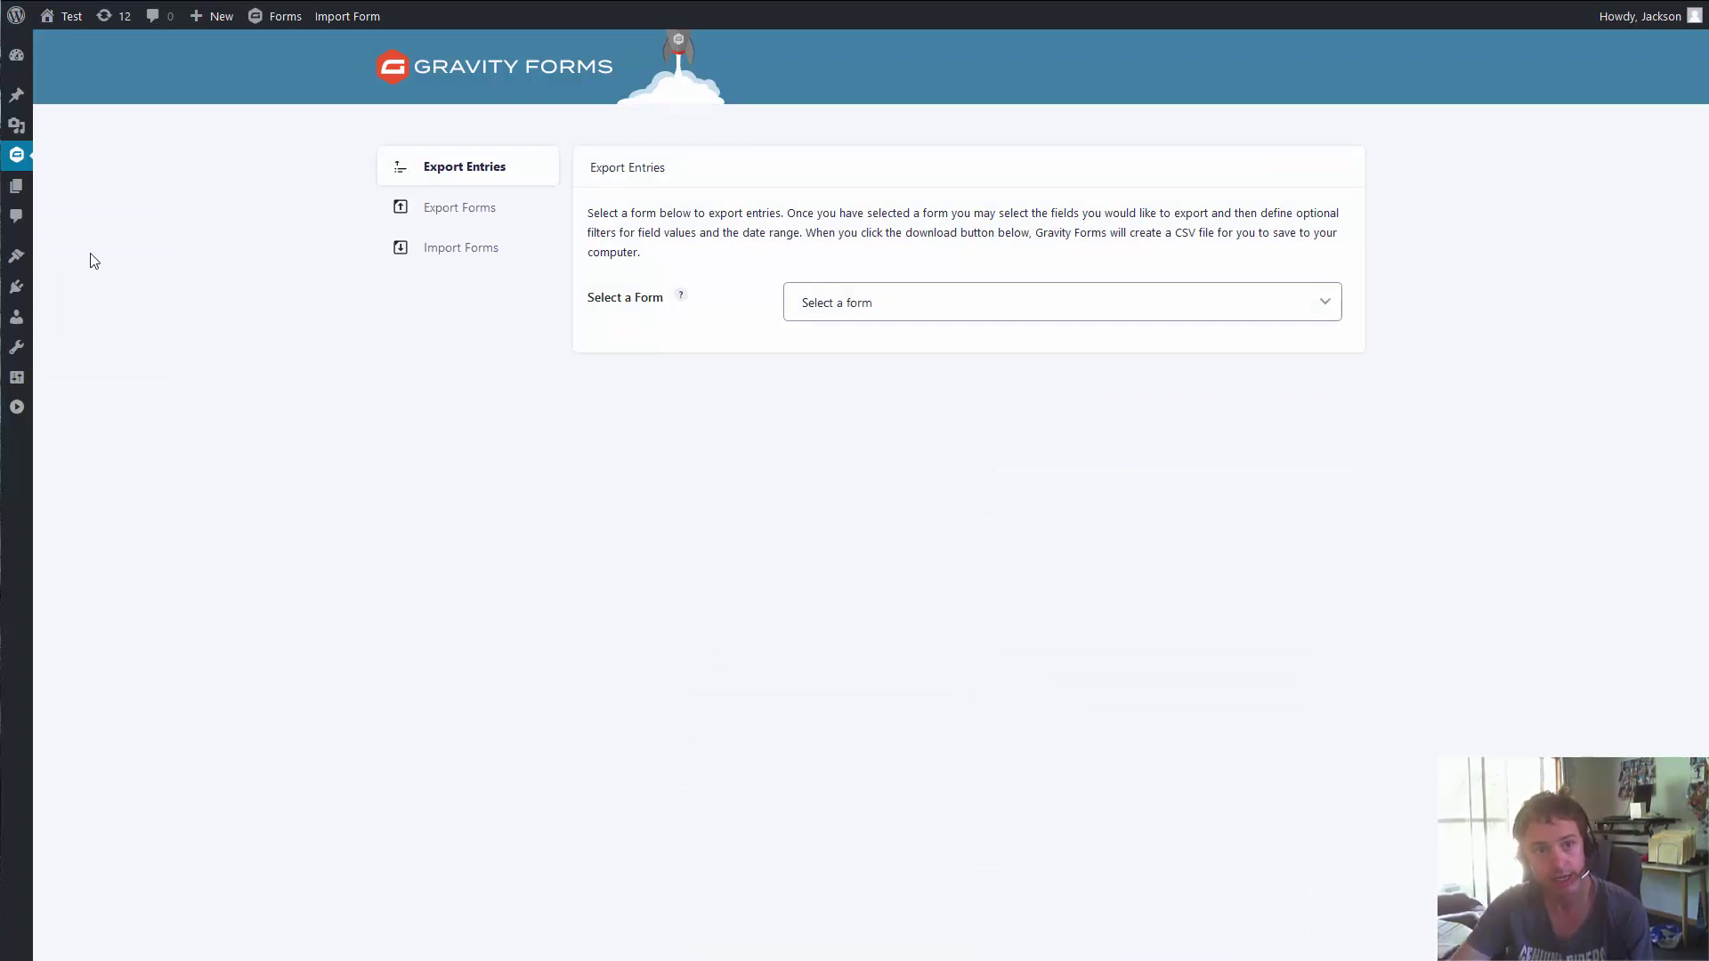
click(873, 313)
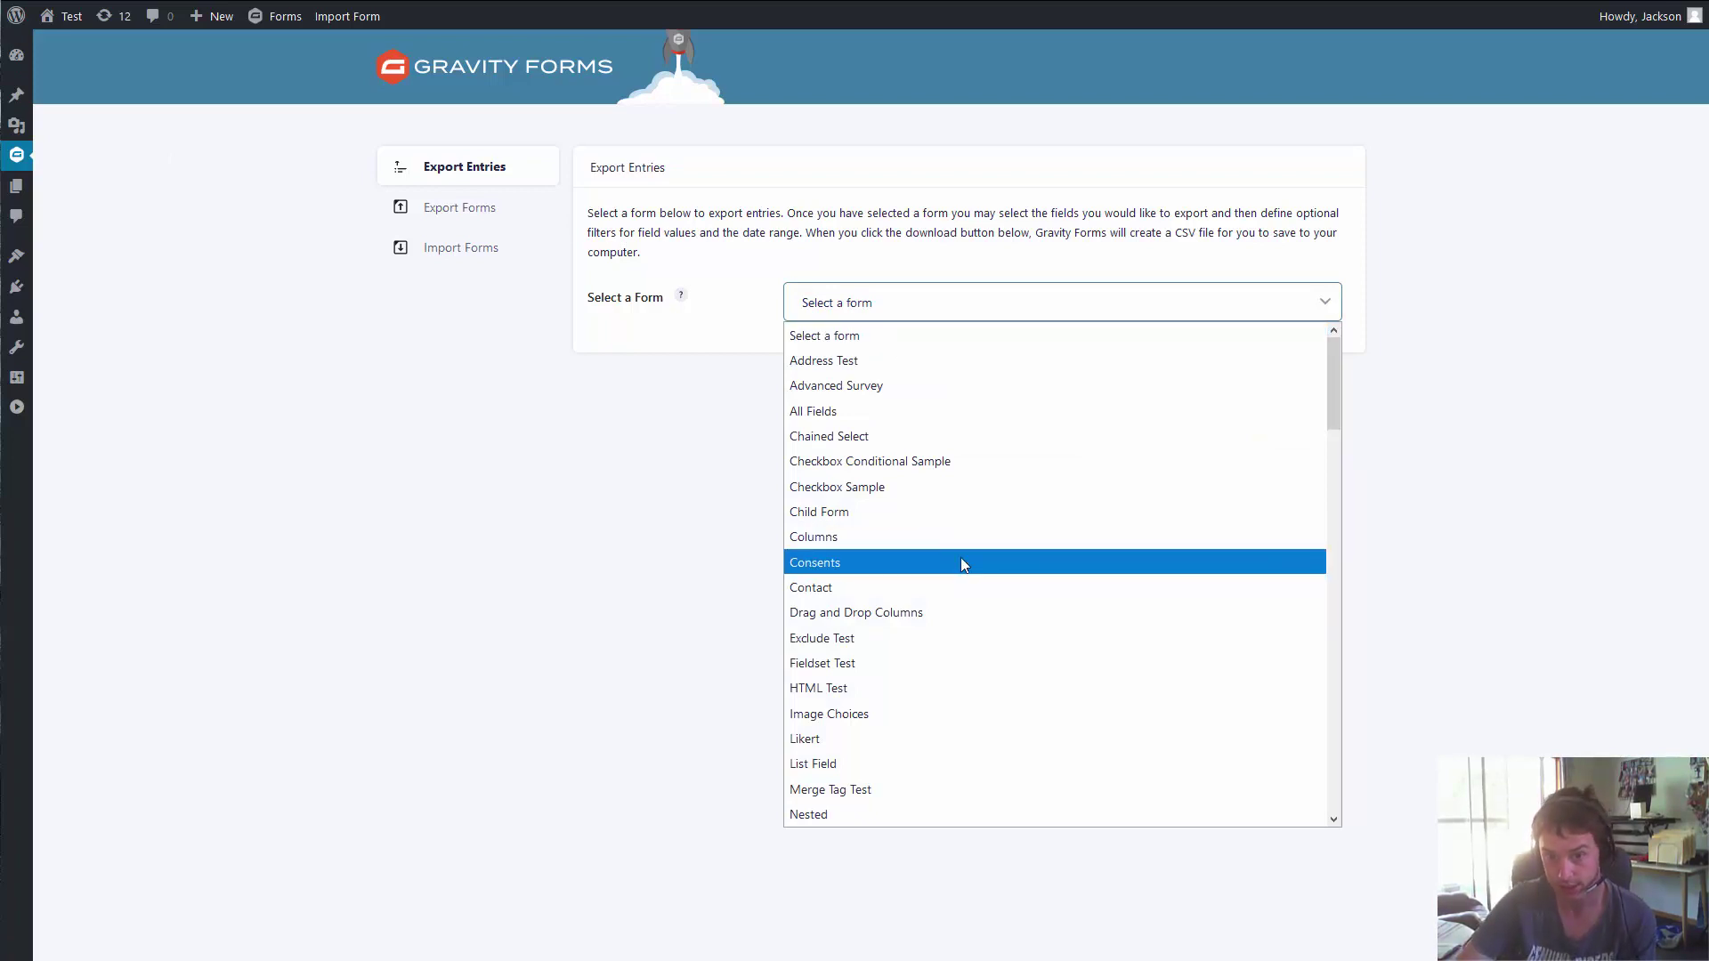
scroll(917, 619, down, 10)
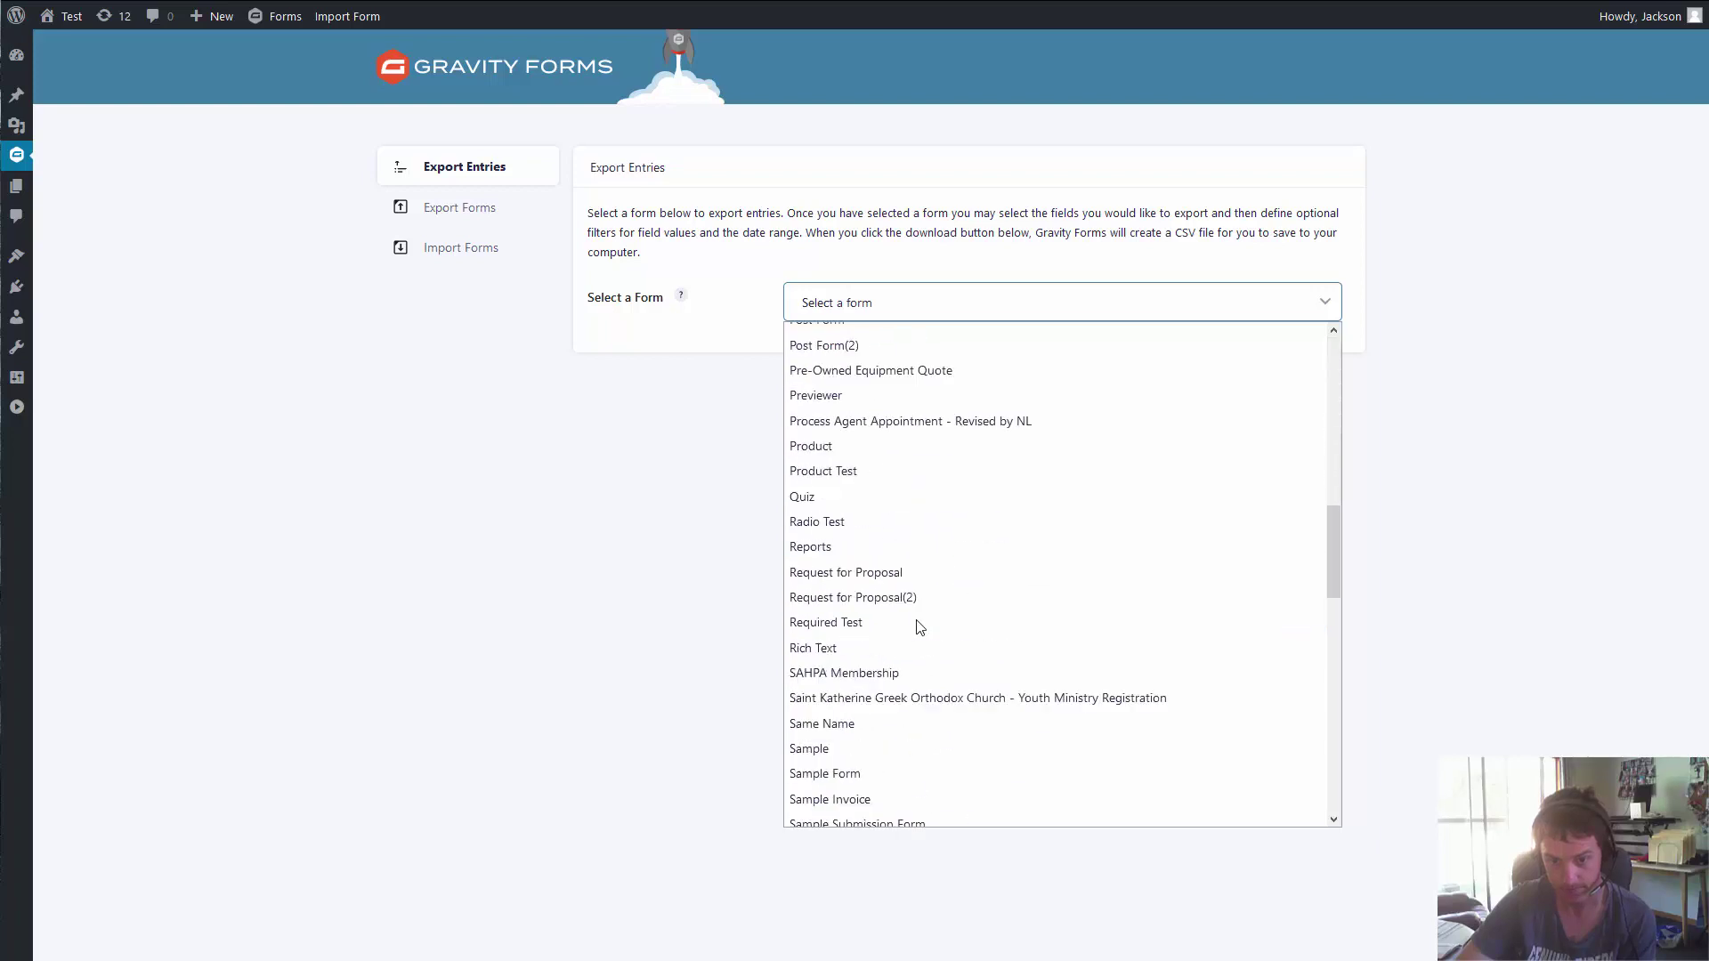
scroll(917, 626, up, 3)
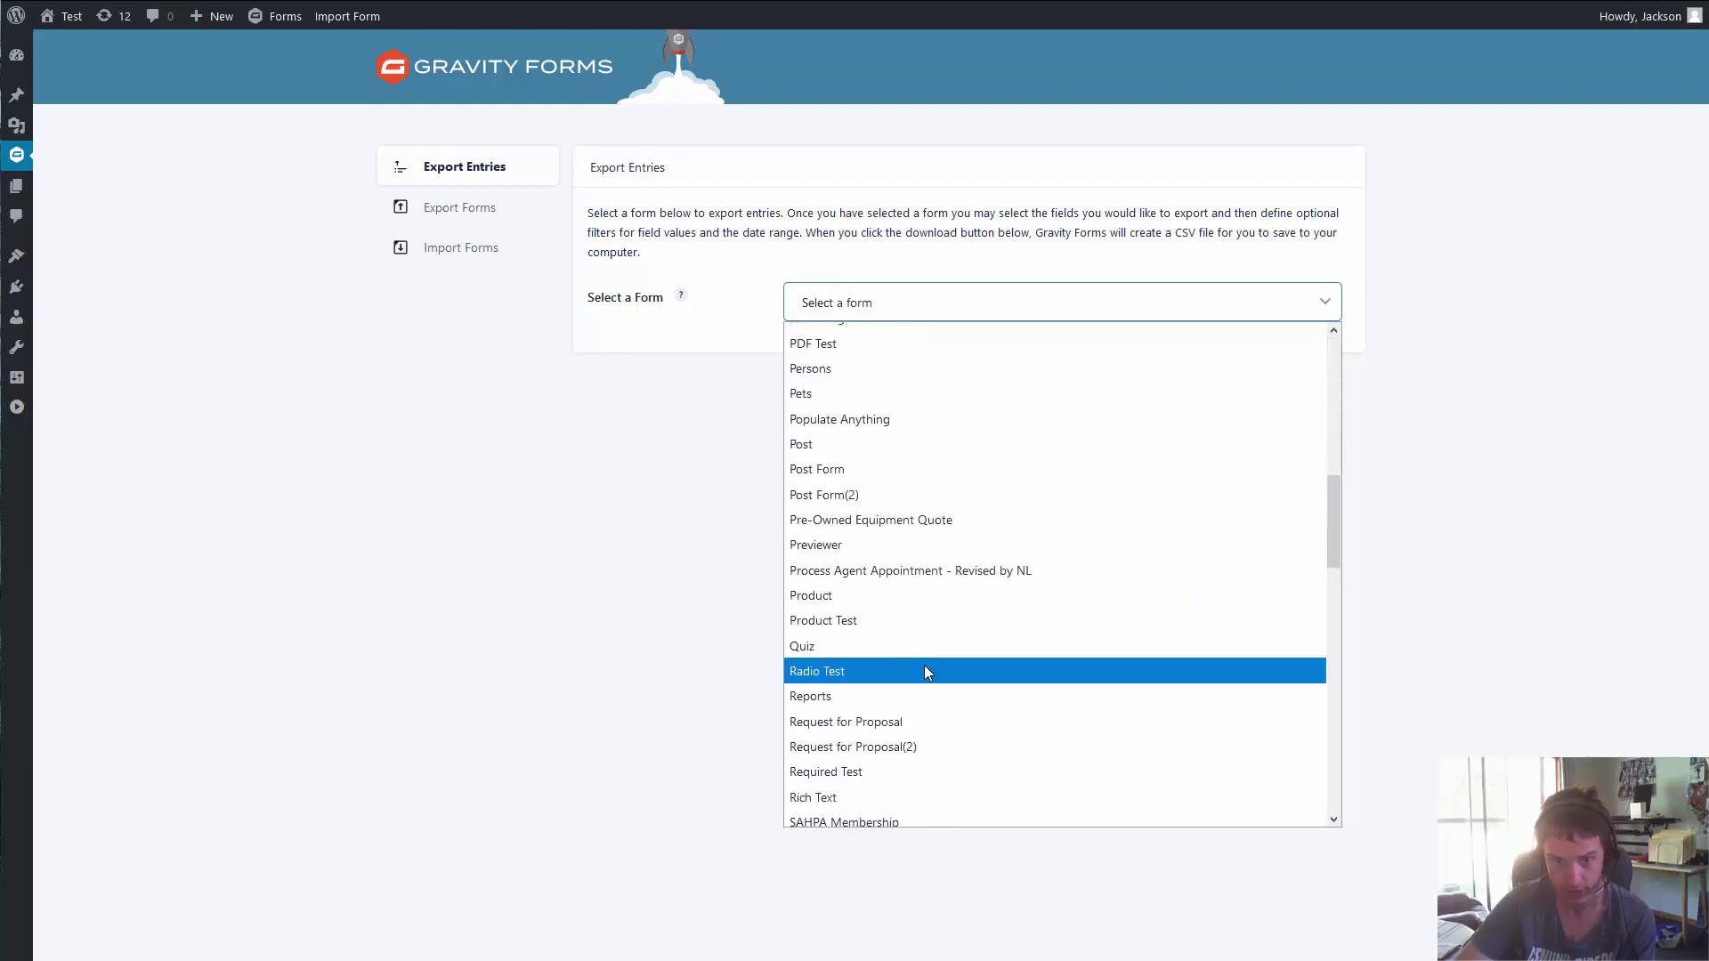
scroll(908, 552, down, 1)
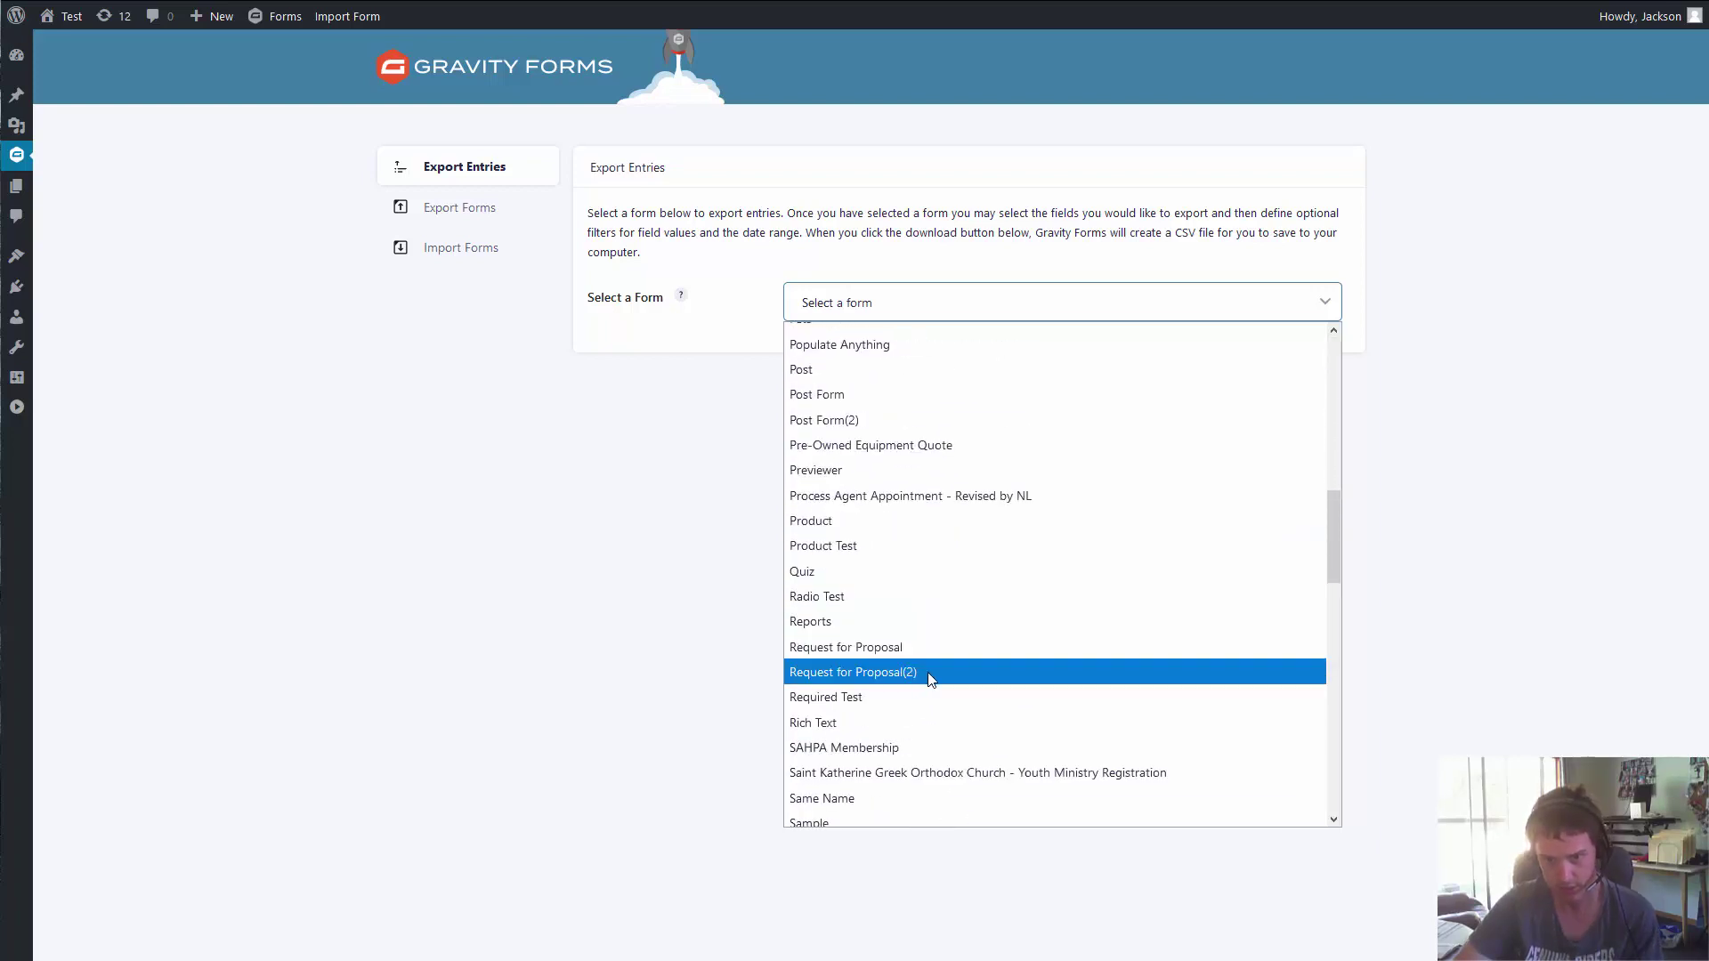
scroll(931, 676, down, 2)
scroll(931, 678, down, 8)
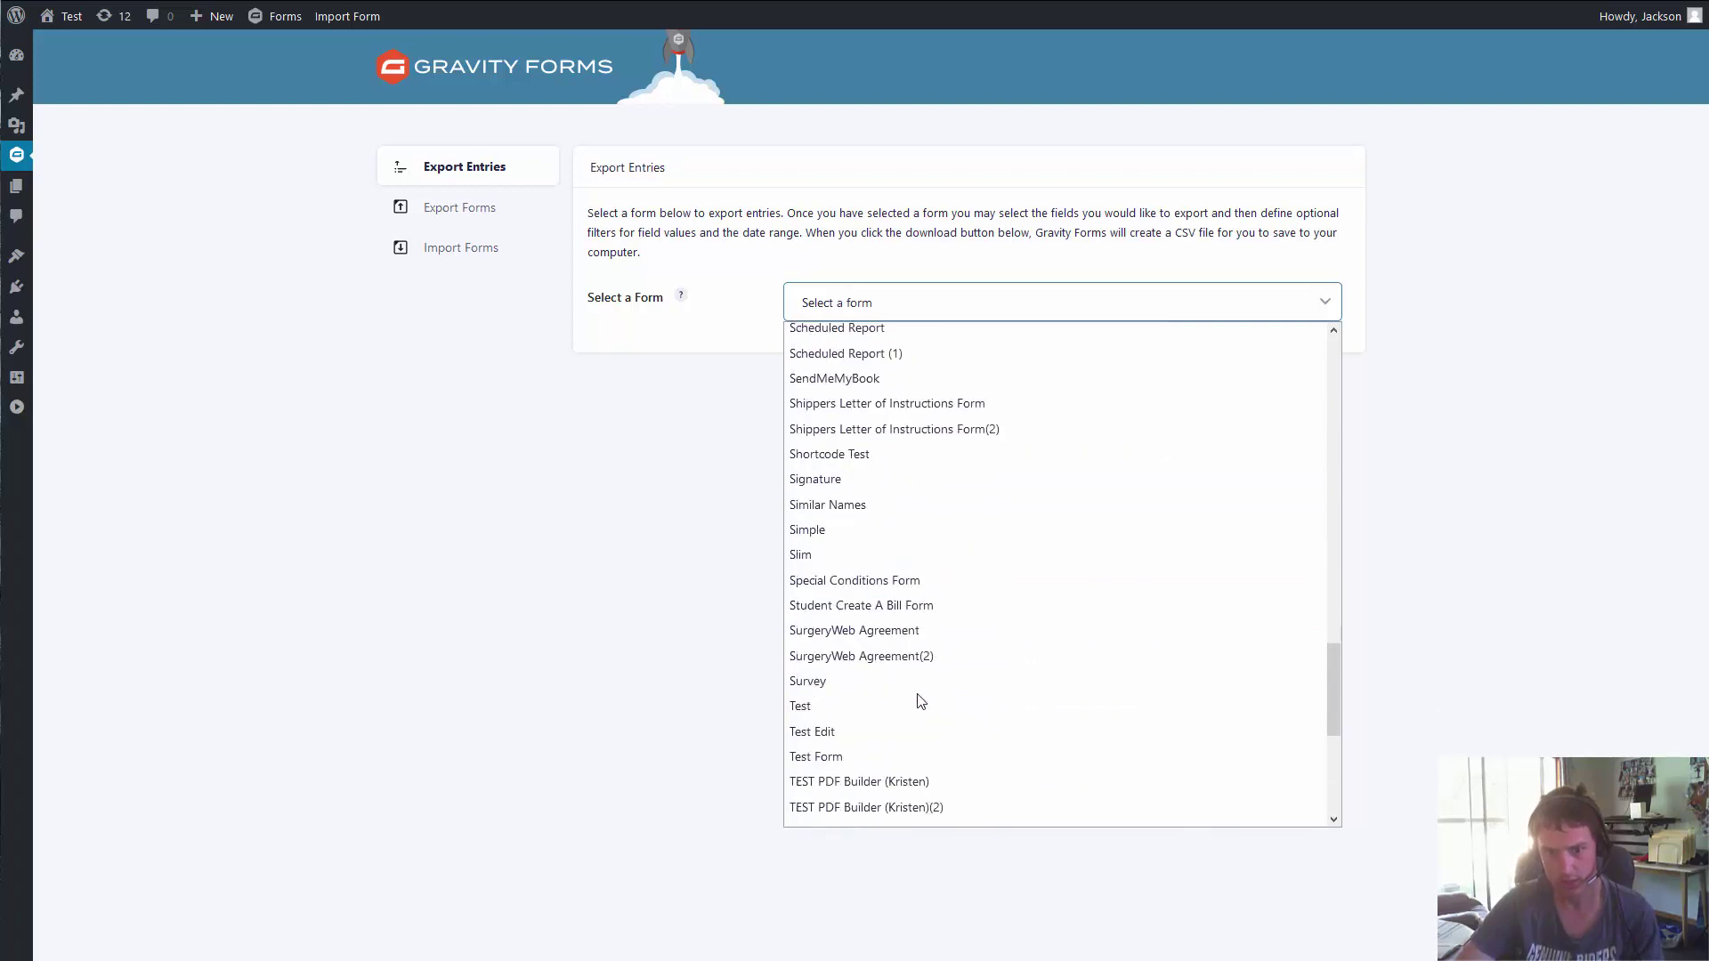
click(901, 751)
- Include the PDF: Zadani, PDF: Focus Gravity, Name (First), Name (Last) and Date fields in the export
scroll(573, 545, down, 4)
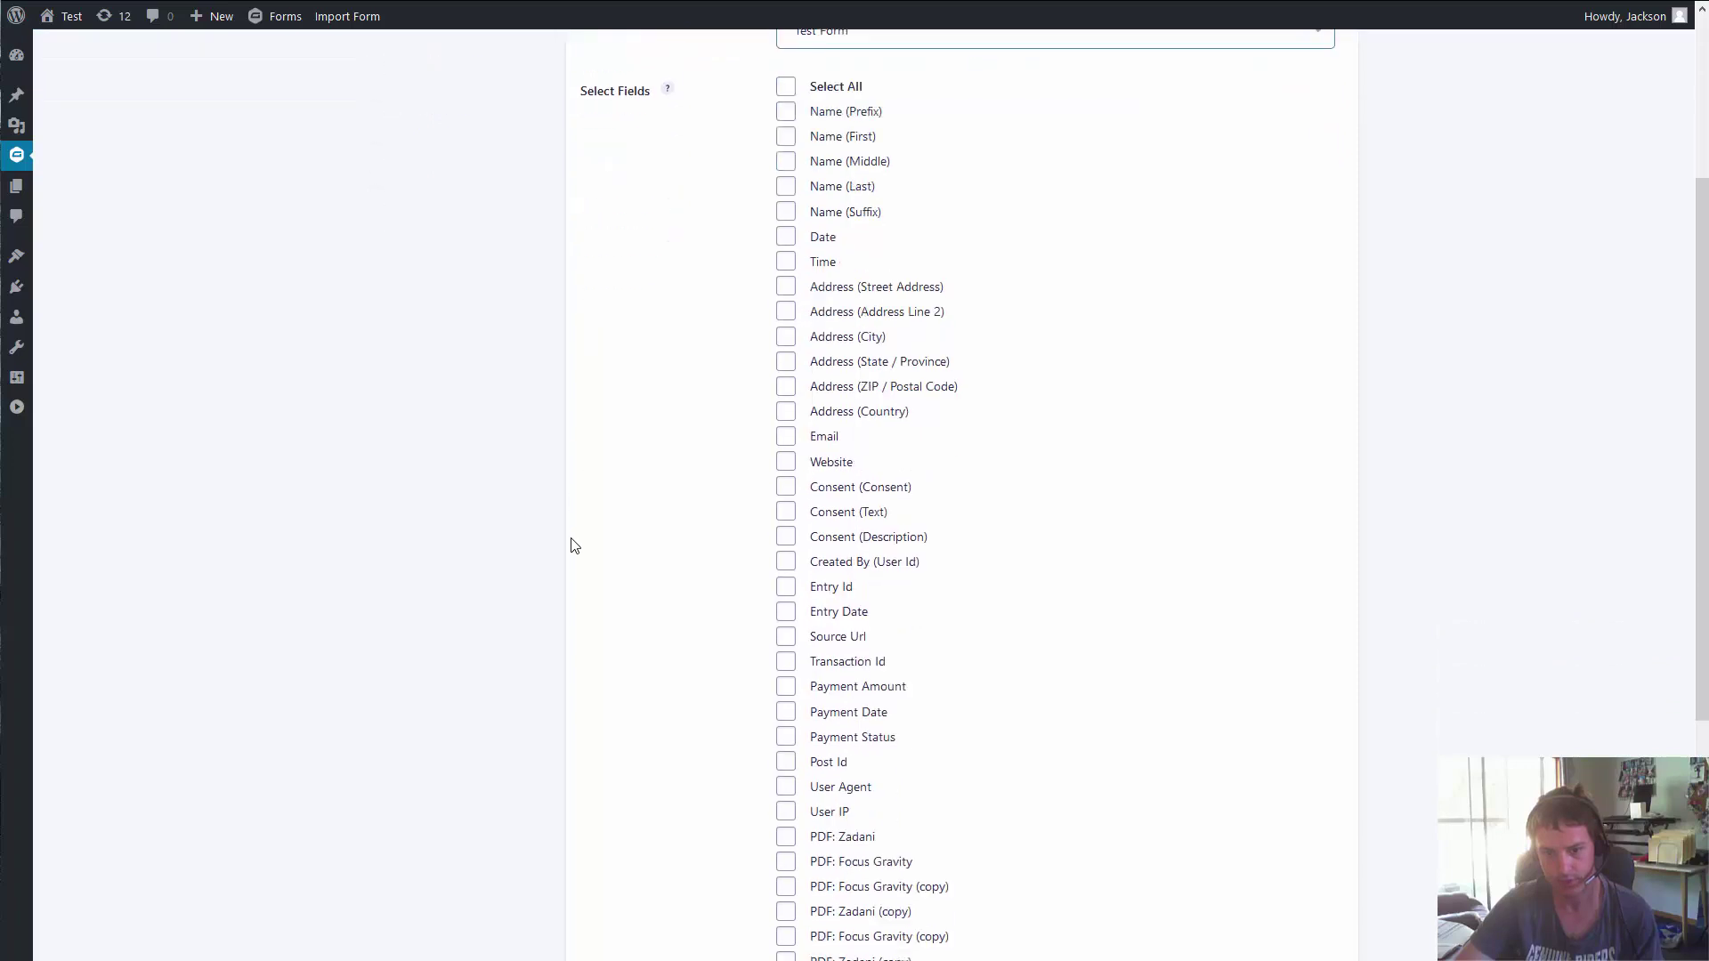
scroll(573, 546, up, 2)
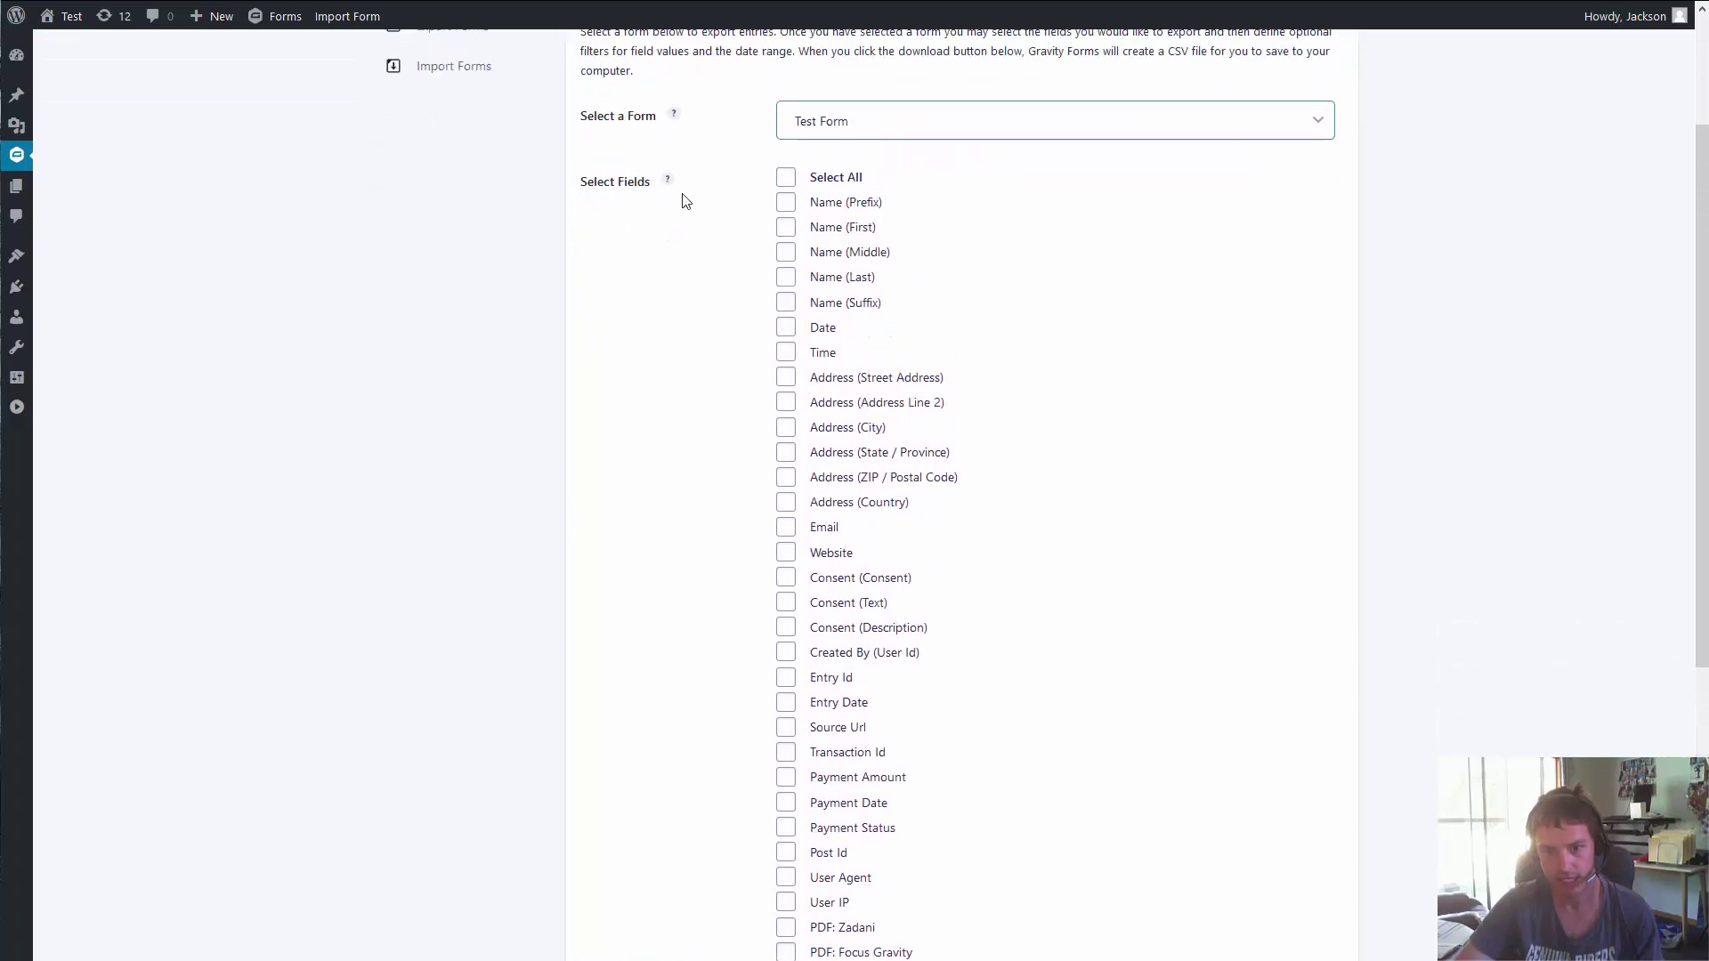
scroll(703, 338, down, 2)
scroll(704, 339, down, 4)
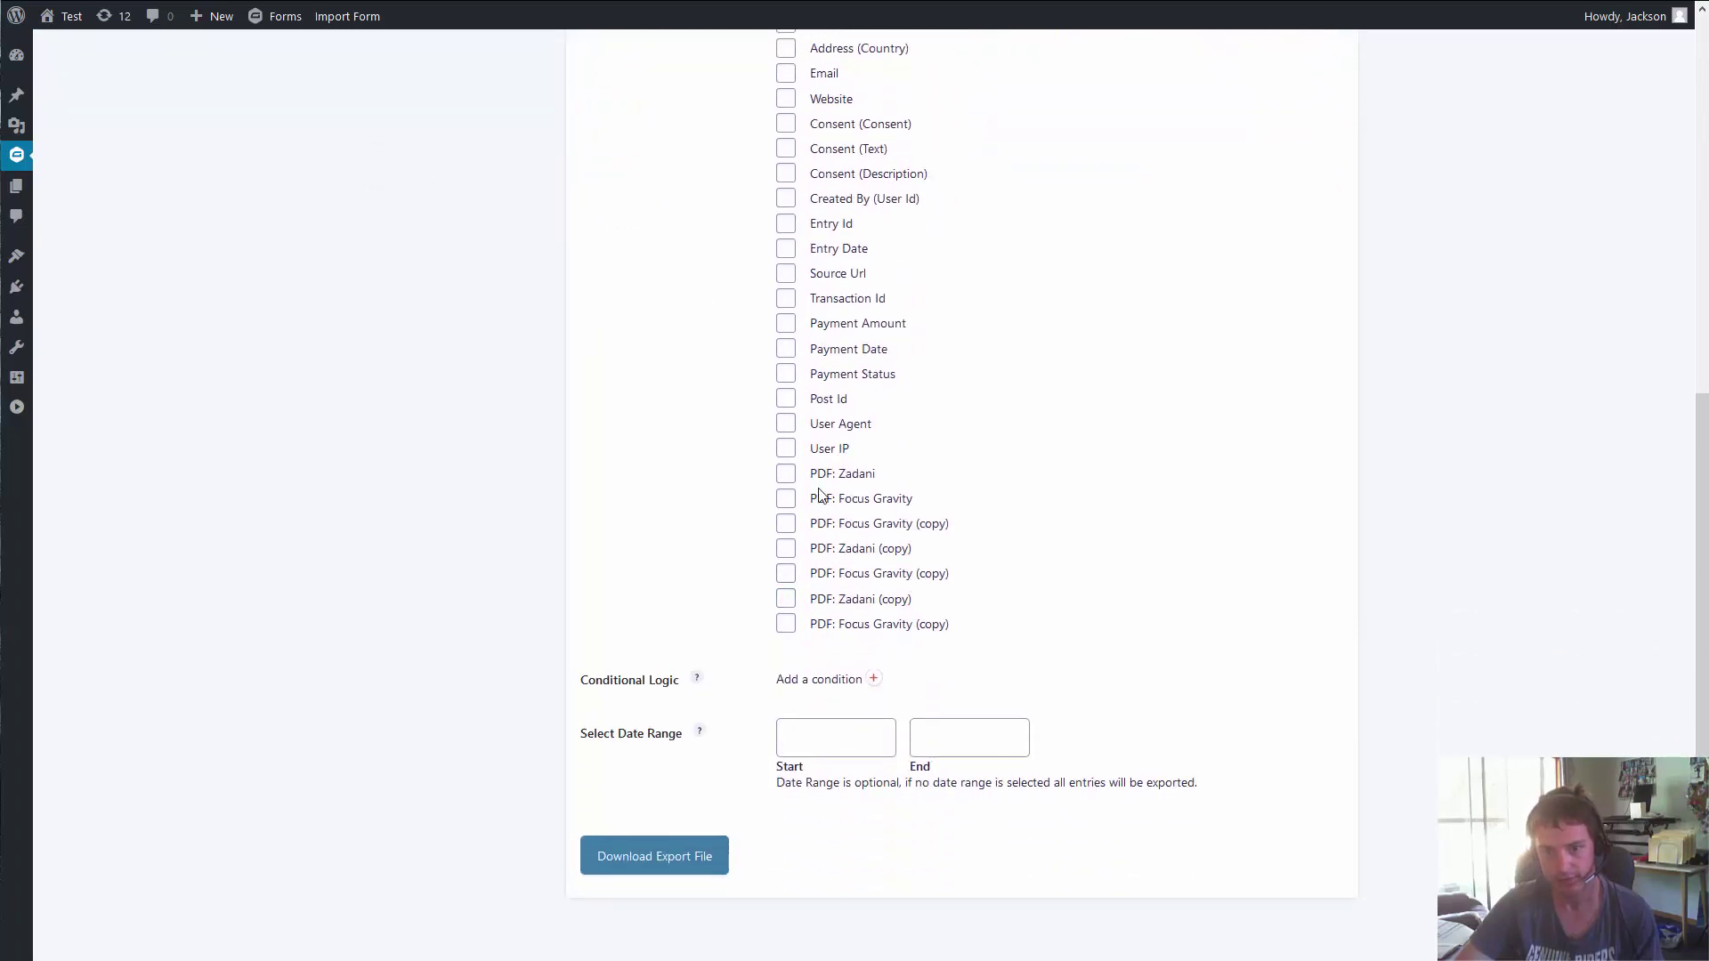
click(783, 475)
click(783, 500)
scroll(767, 571, up, 7)
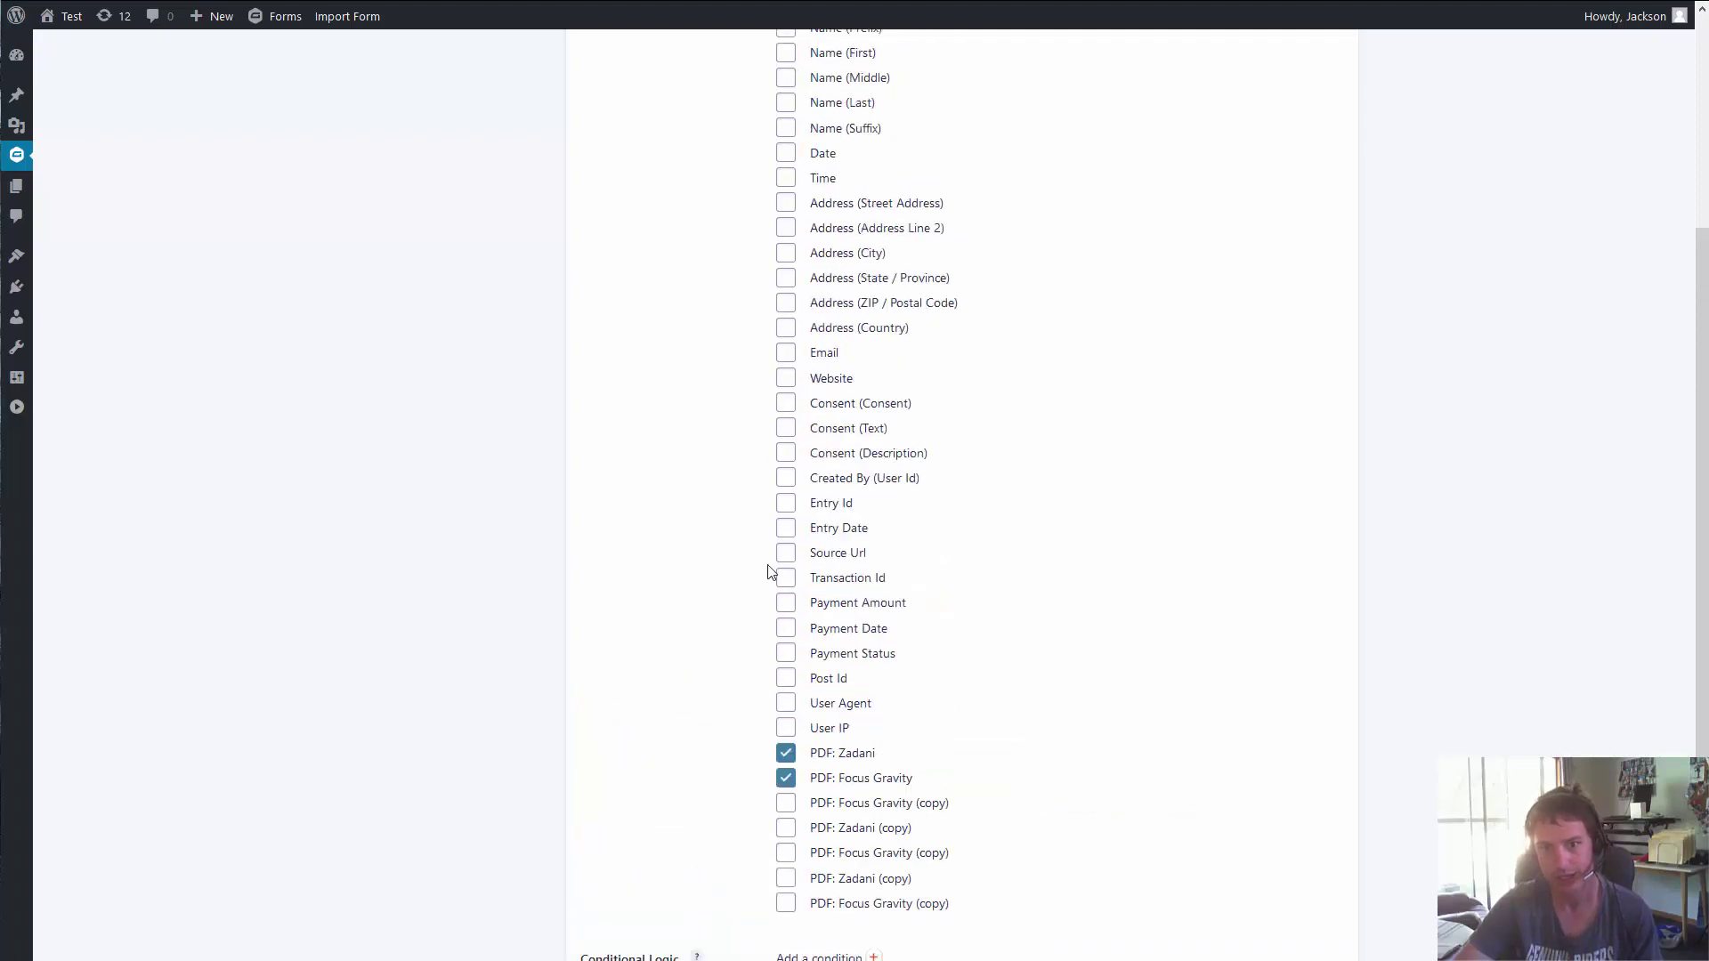
click(786, 409)
click(785, 459)
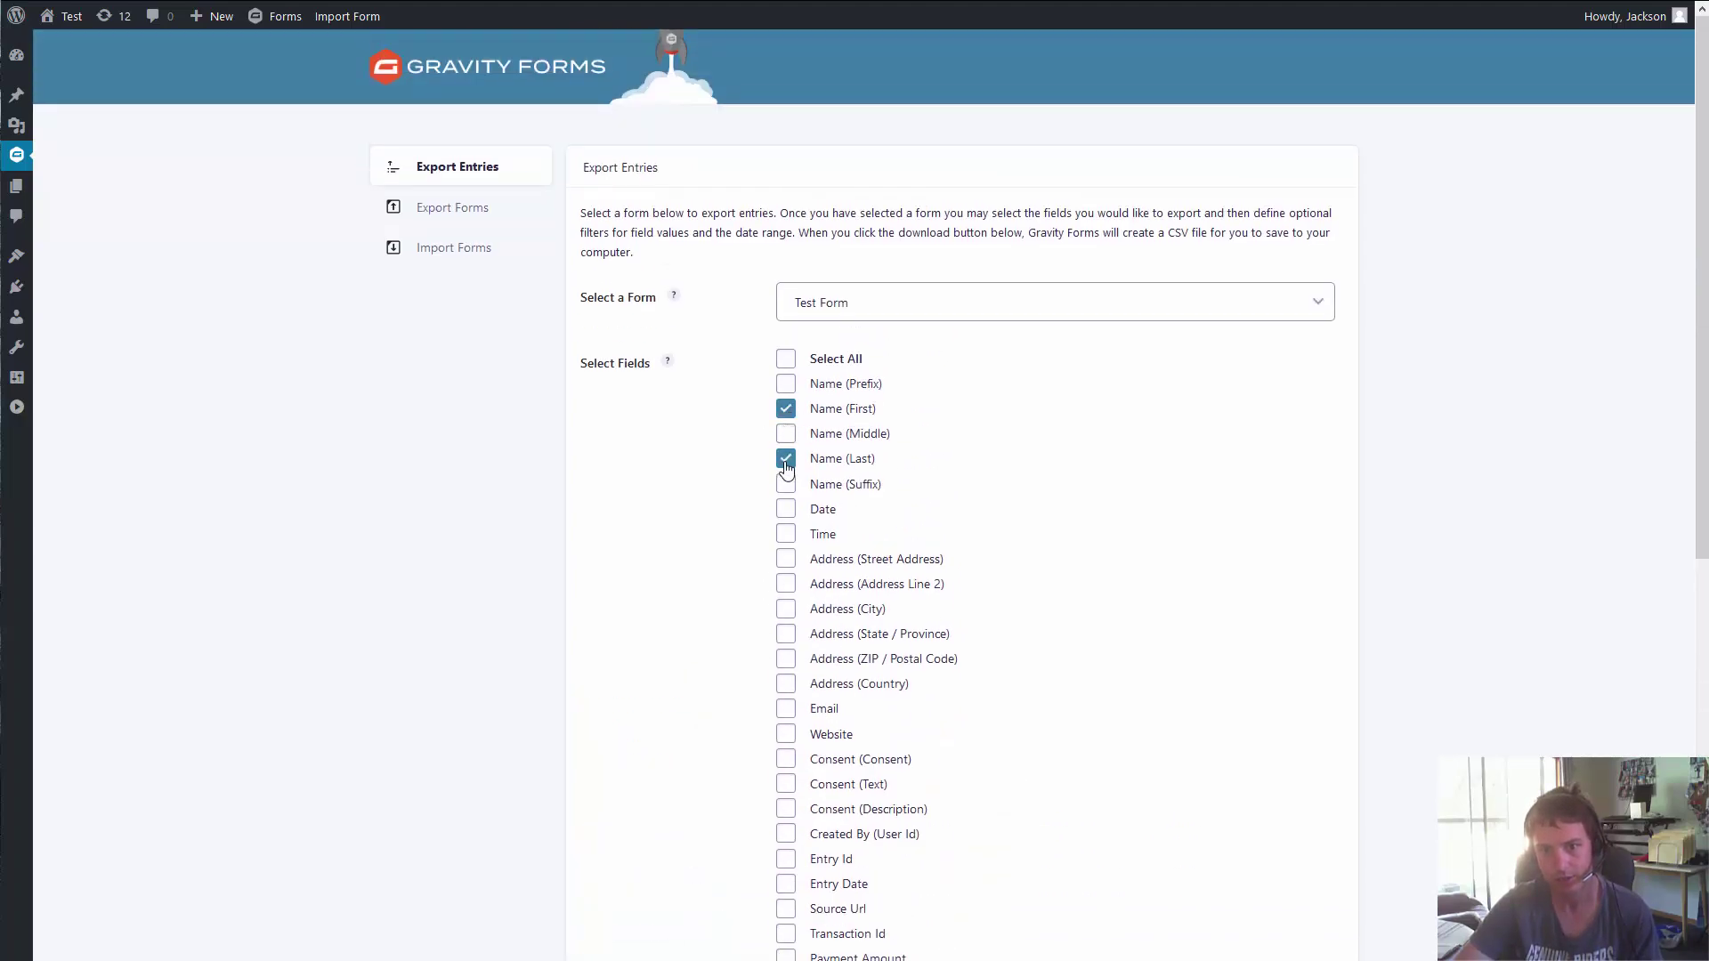
click(785, 509)
- Download the entry export file test-form-2020-10-01.csv and open it in Excel
scroll(644, 530, down, 5)
scroll(643, 530, down, 2)
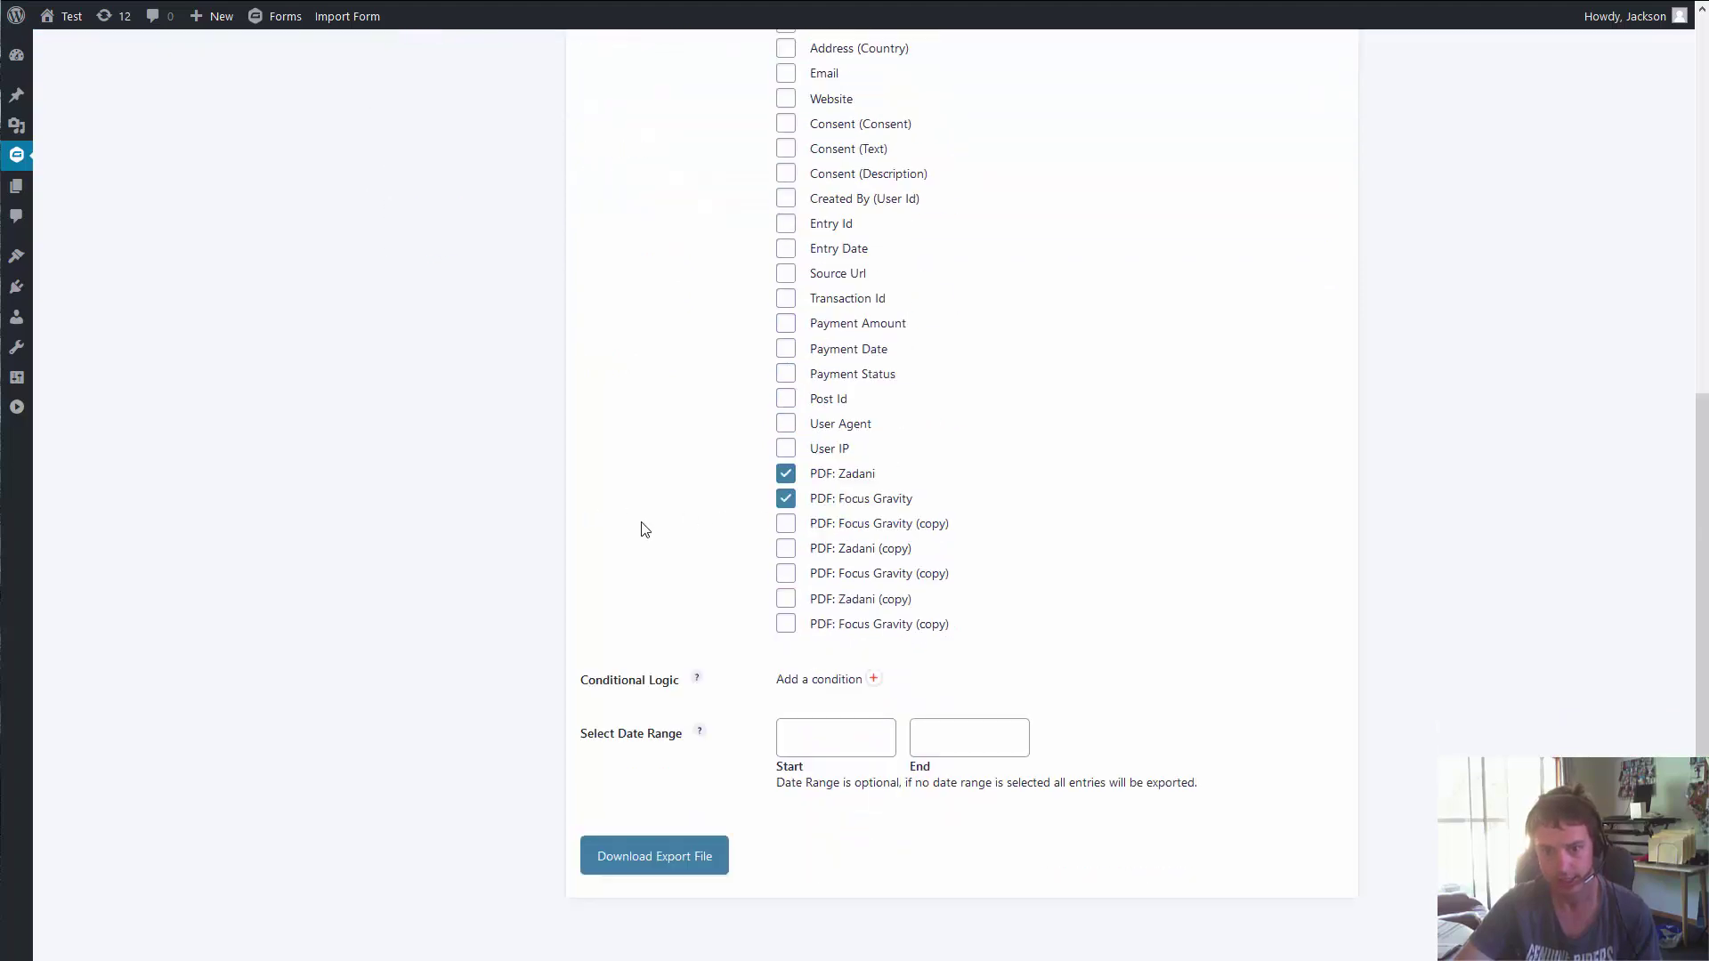
click(668, 844)
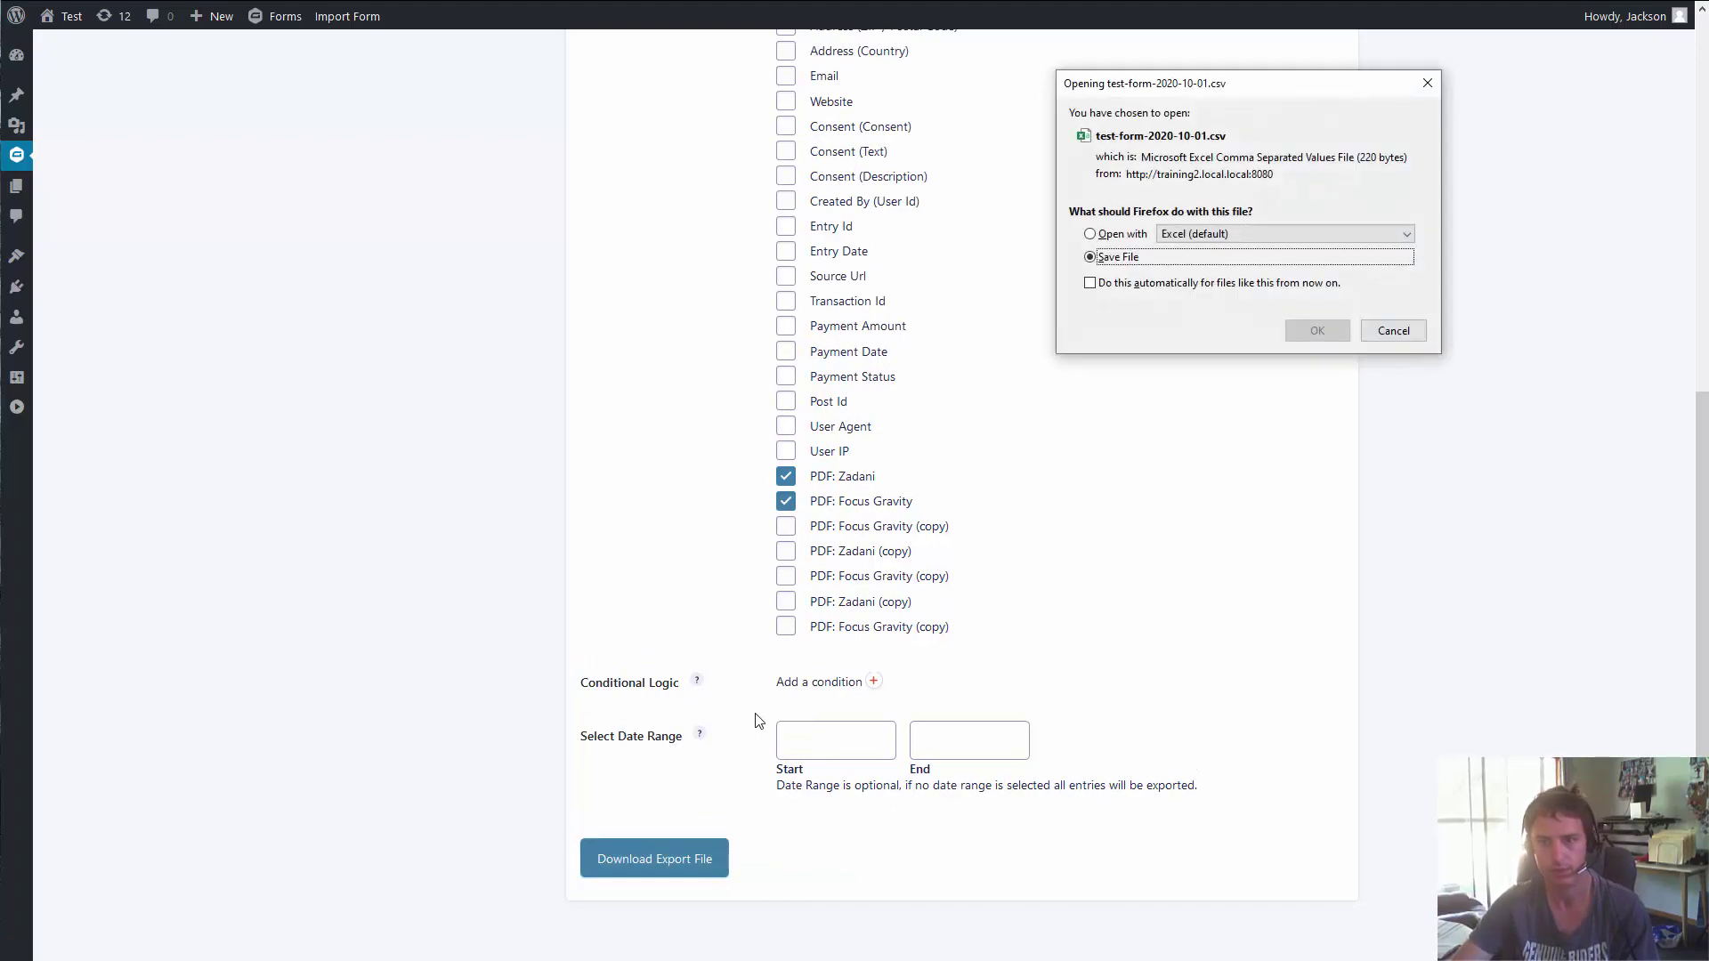
click(1304, 332)
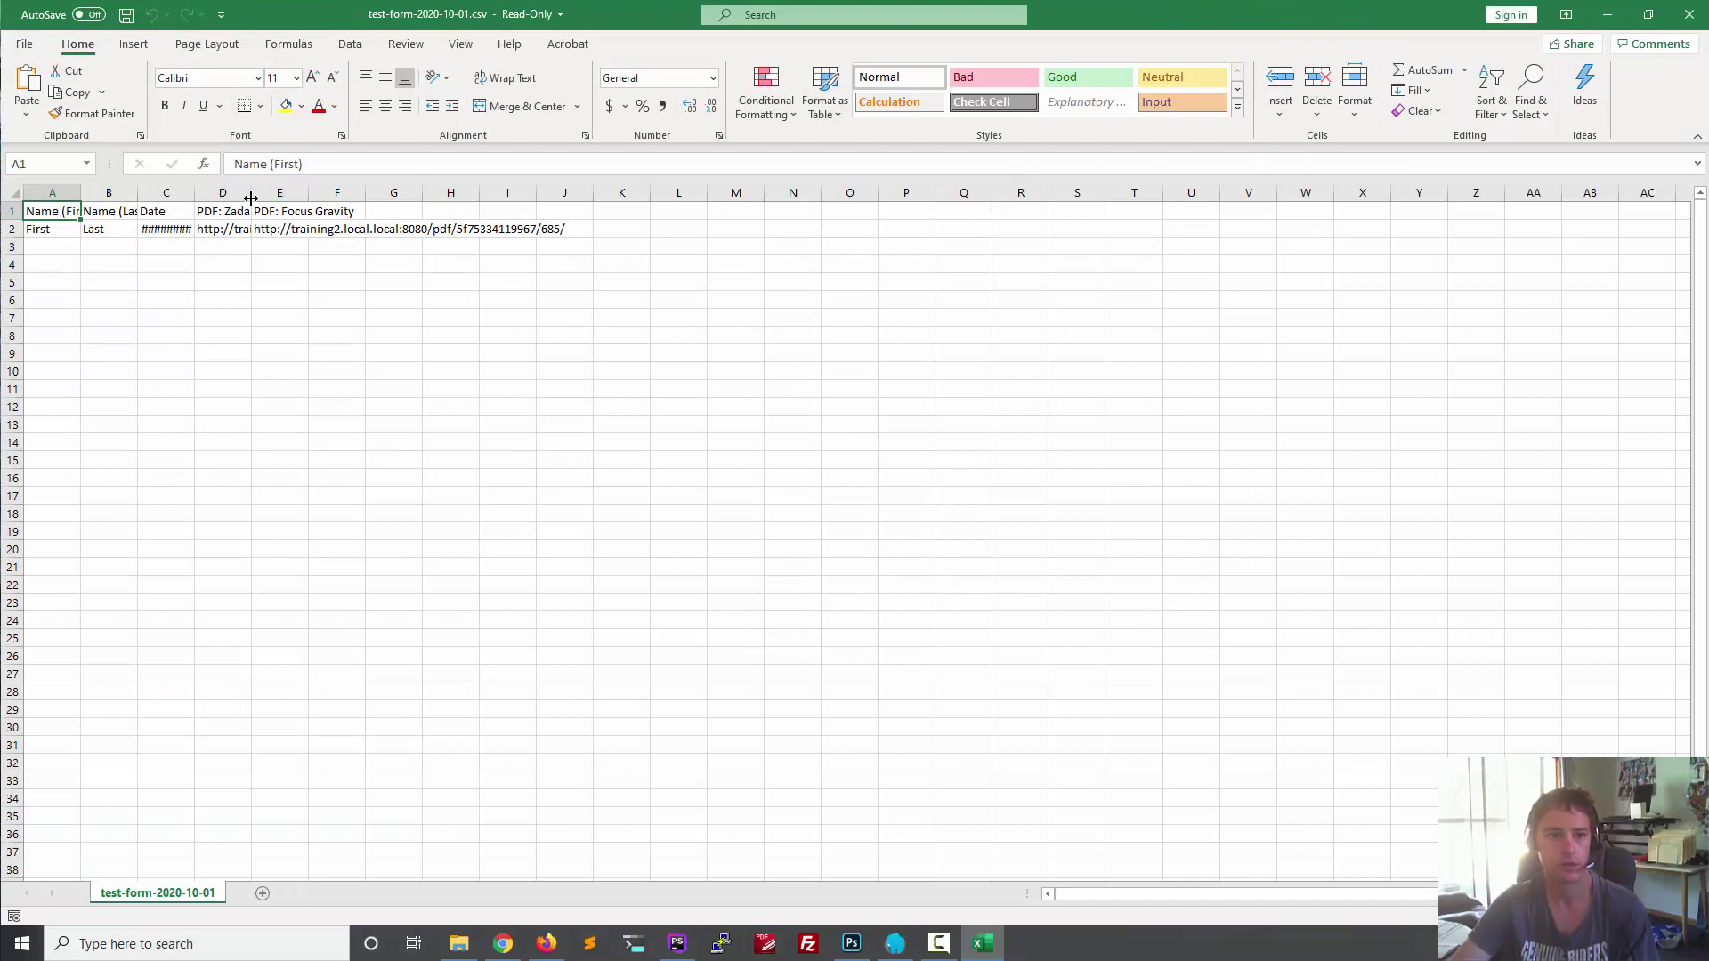
- Auto-fit the widths of columns A to D so the names, date and PDF: Zadani link are fully readable
double_click(251, 192)
double_click(194, 192)
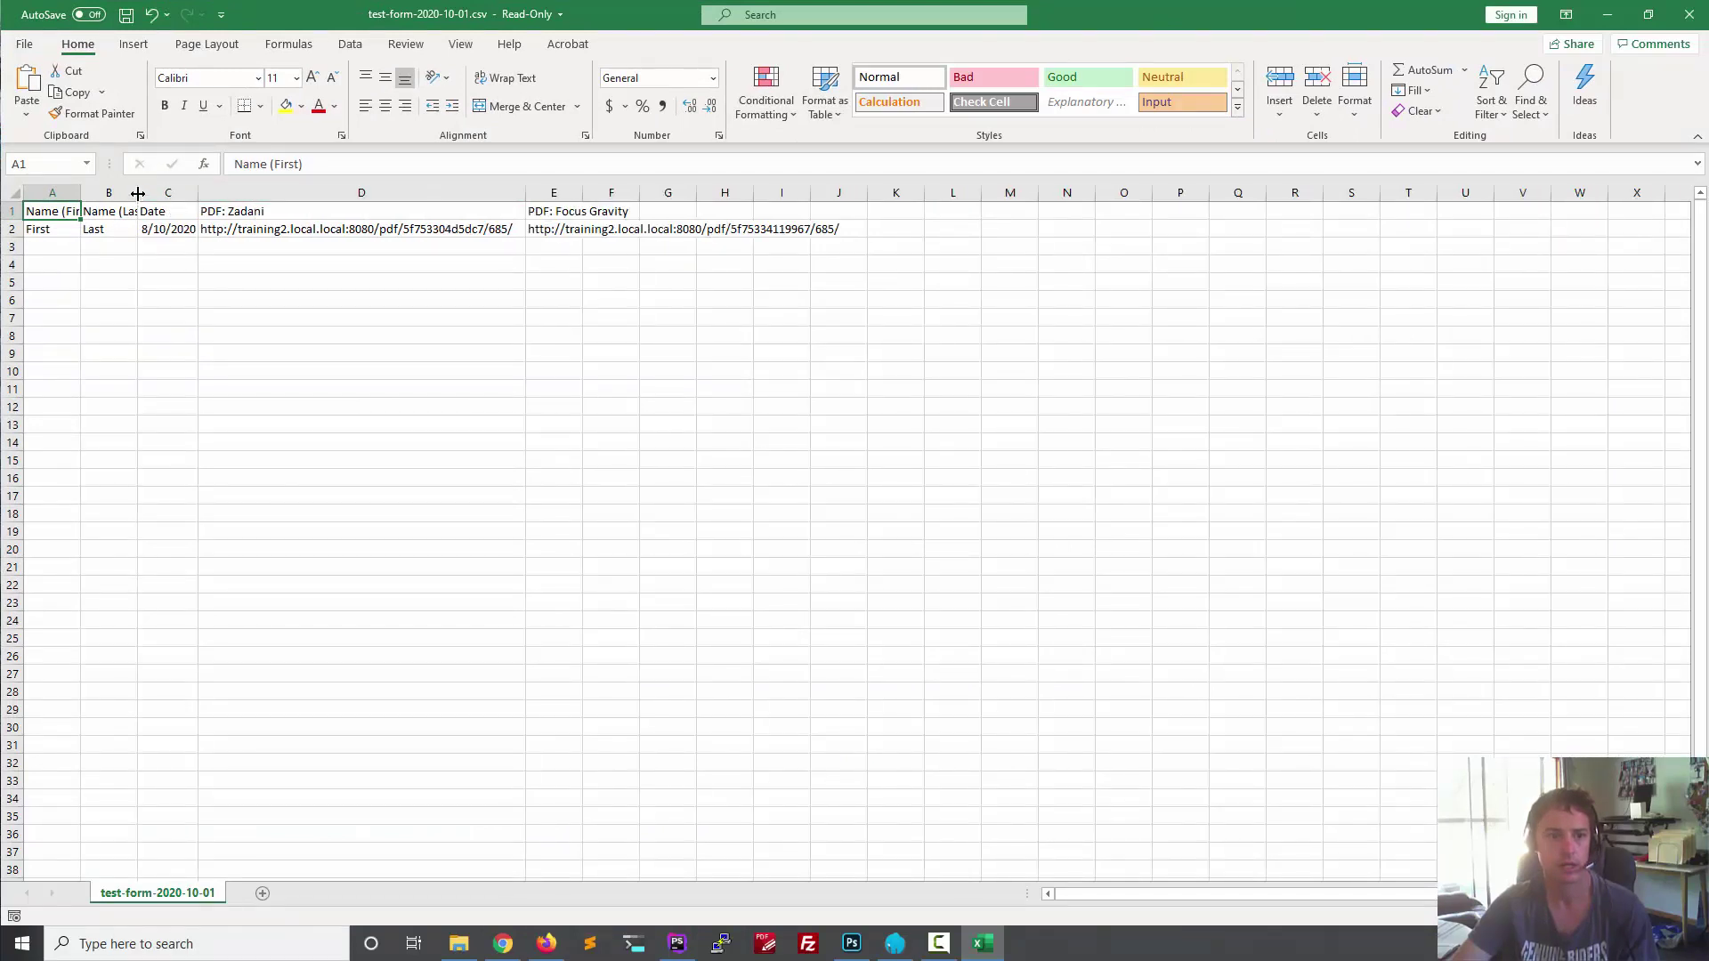
double_click(138, 192)
double_click(80, 192)
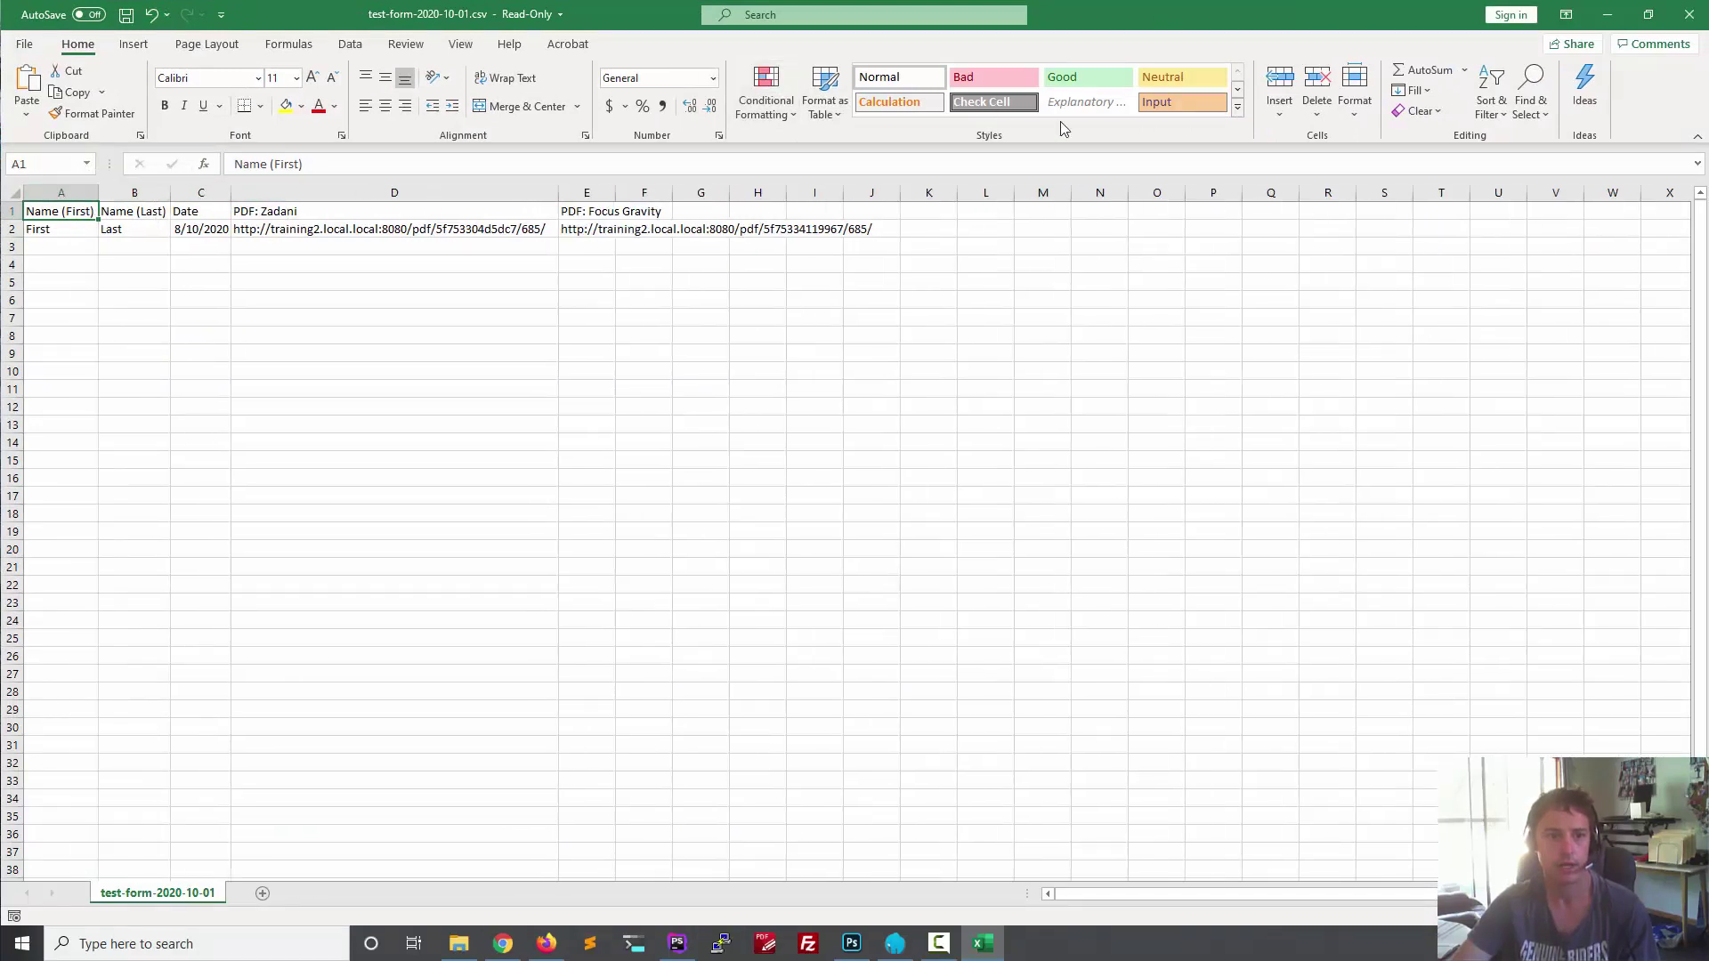